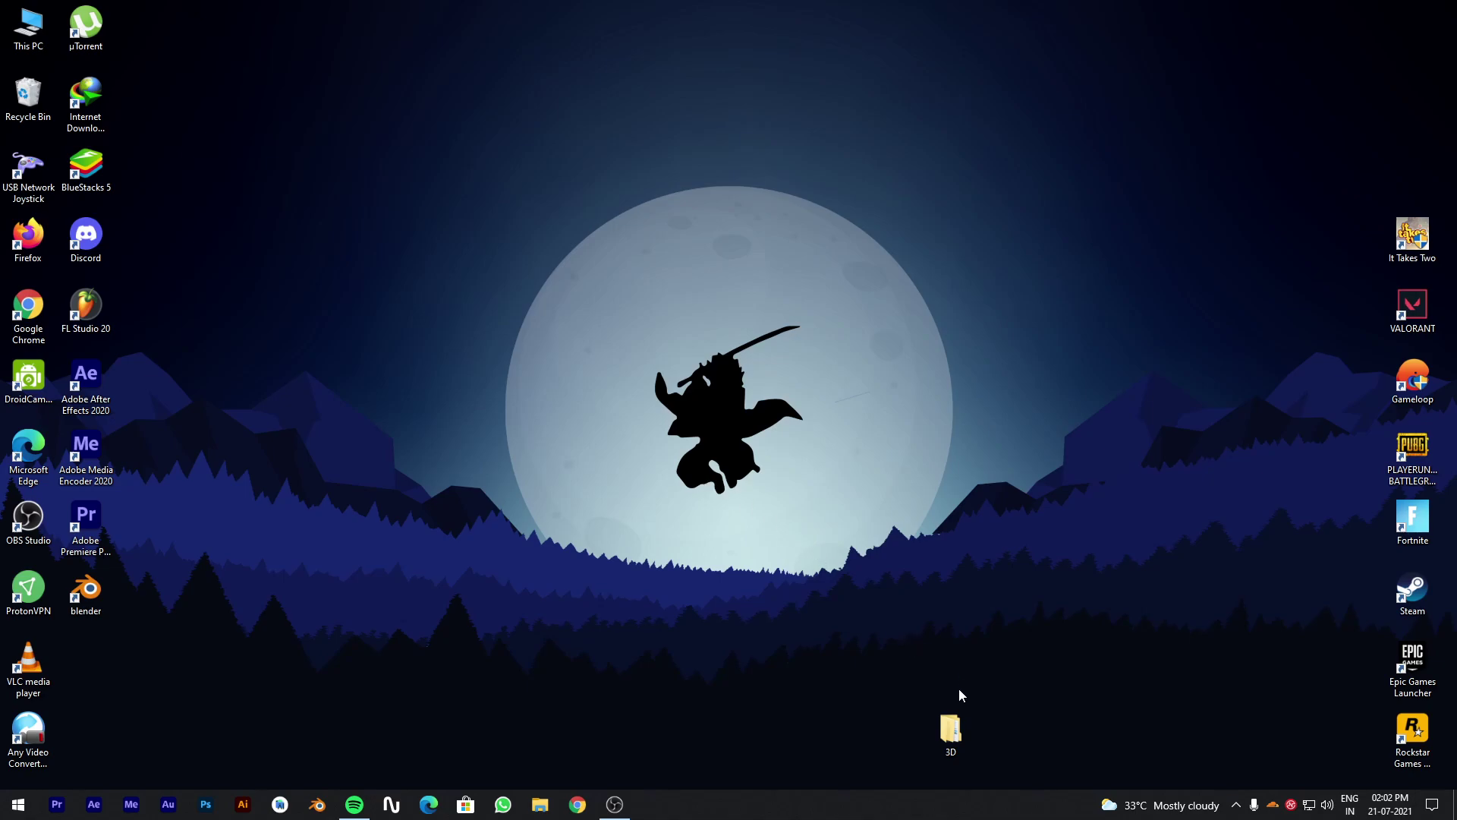
Drag the 3D folder icon from near the taskbar up to the centre of the desktop.
{"action": "left_click_drag", "start_coordinate": [950, 727], "coordinate": [1008, 585]}
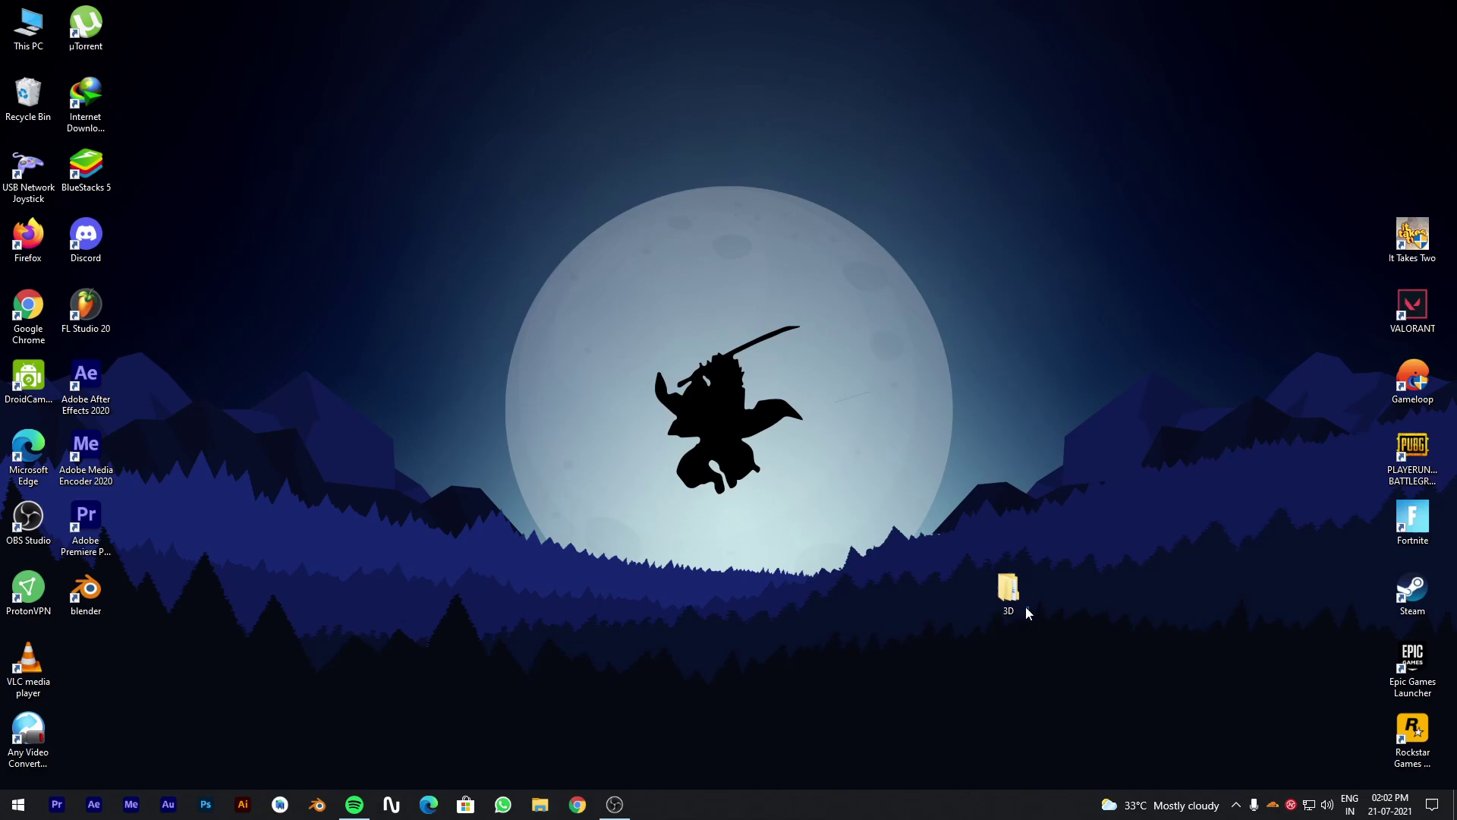
{"action": "left_click_drag", "start_coordinate": [1002, 603], "coordinate": [1006, 383]}
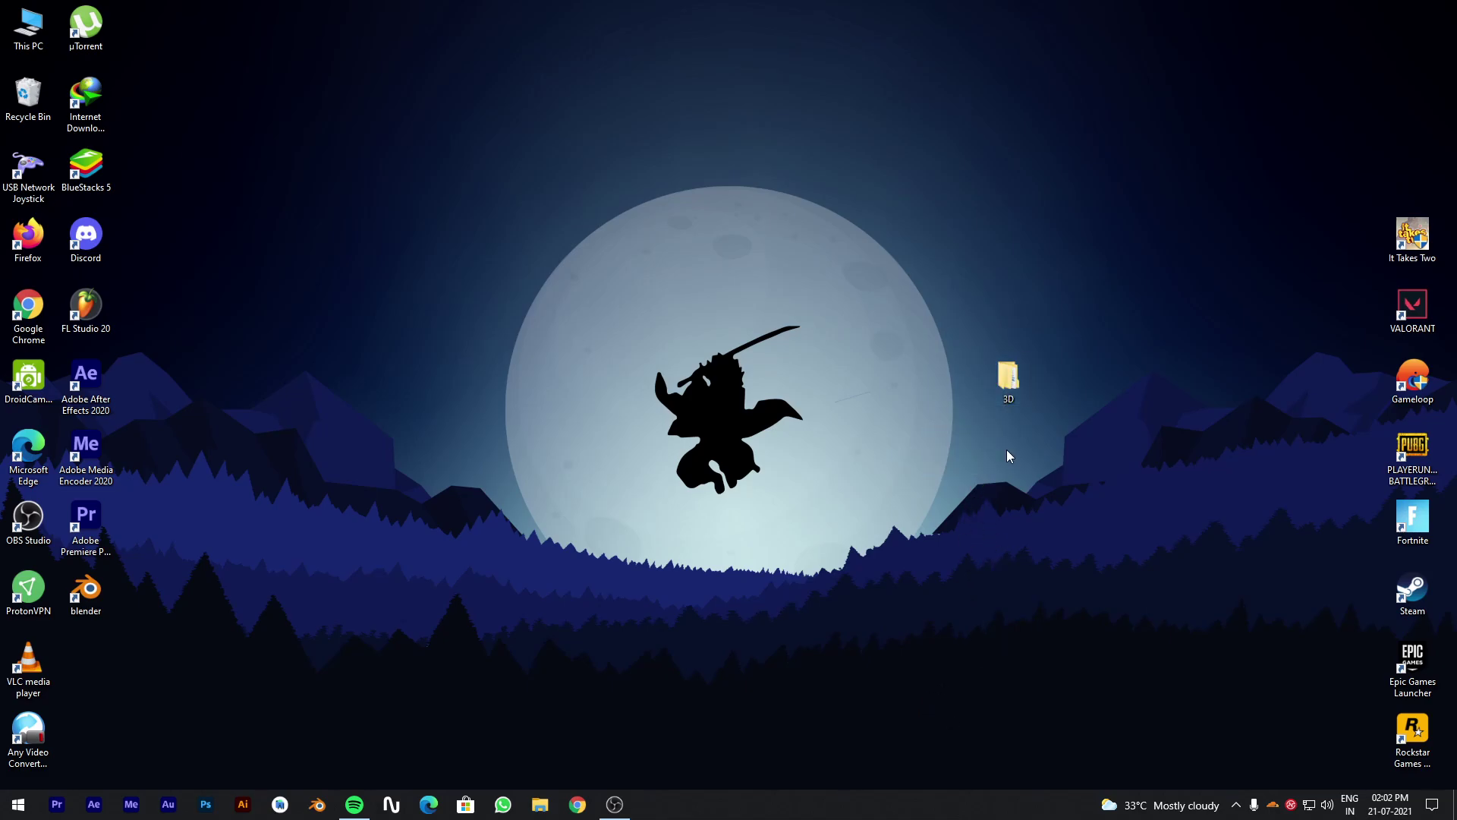
Browse 3D › ninjaripper171 › ninjaripper1.7.1 › x64 and run NinjaRipper.exe as administrator.
{"action": "double_click", "coordinate": [1002, 390]}
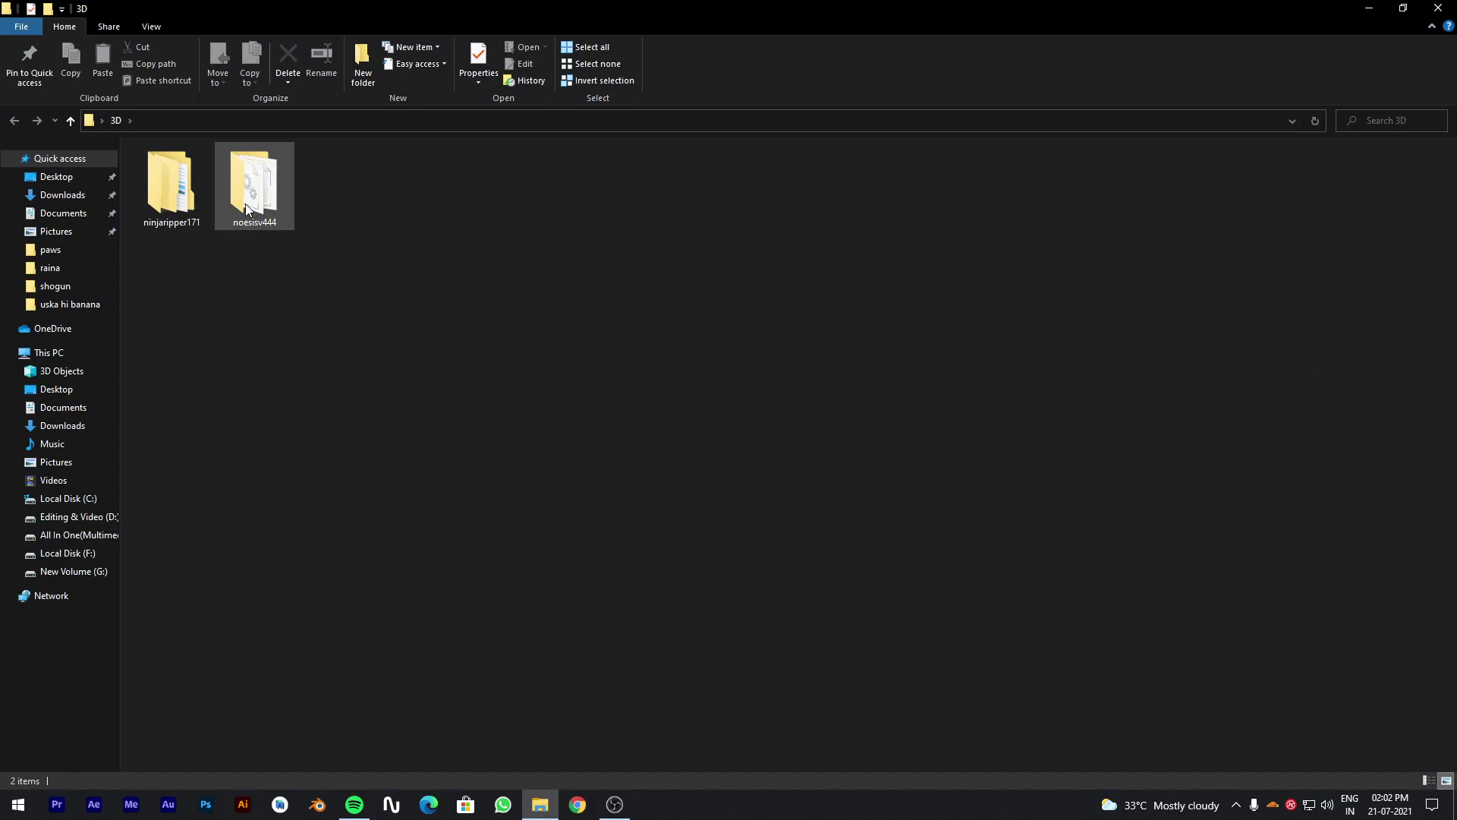
{"action": "double_click", "coordinate": [180, 197]}
{"action": "key", "text": "alt+Left"}
{"action": "double_click", "coordinate": [205, 207]}
{"action": "key", "text": "alt+Left"}
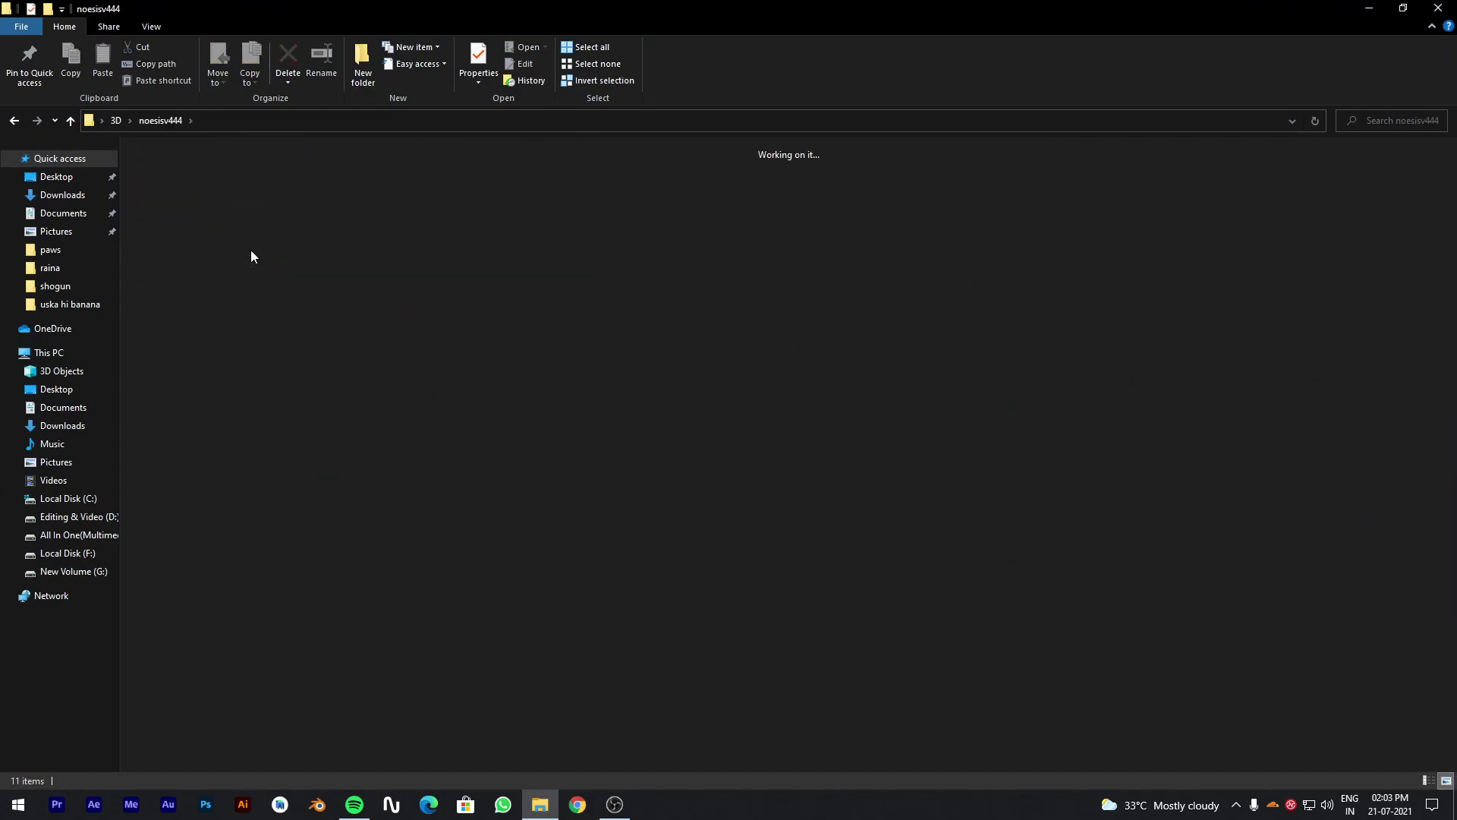
{"action": "double_click", "coordinate": [173, 212]}
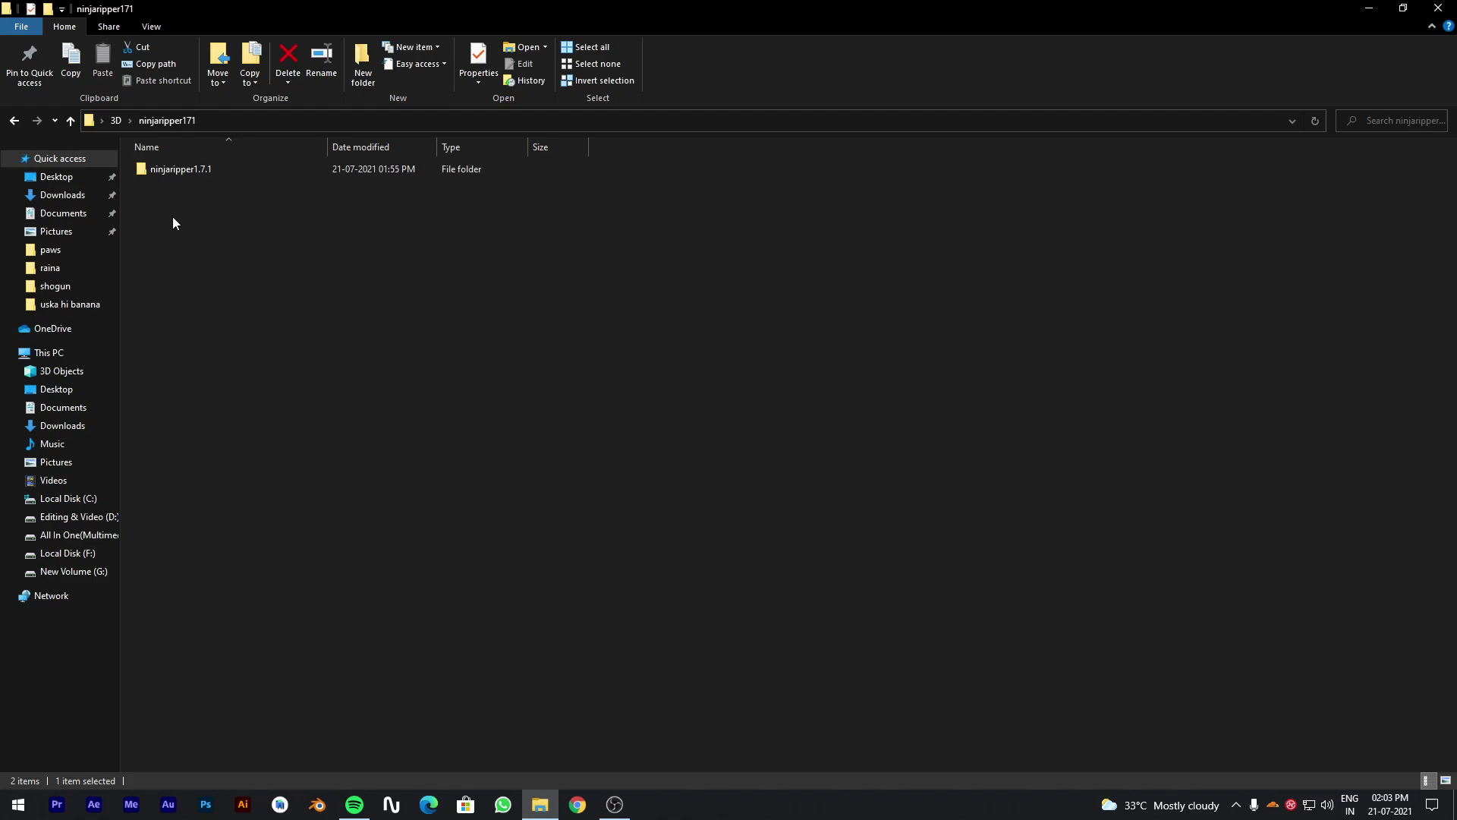
{"action": "double_click", "coordinate": [220, 170]}
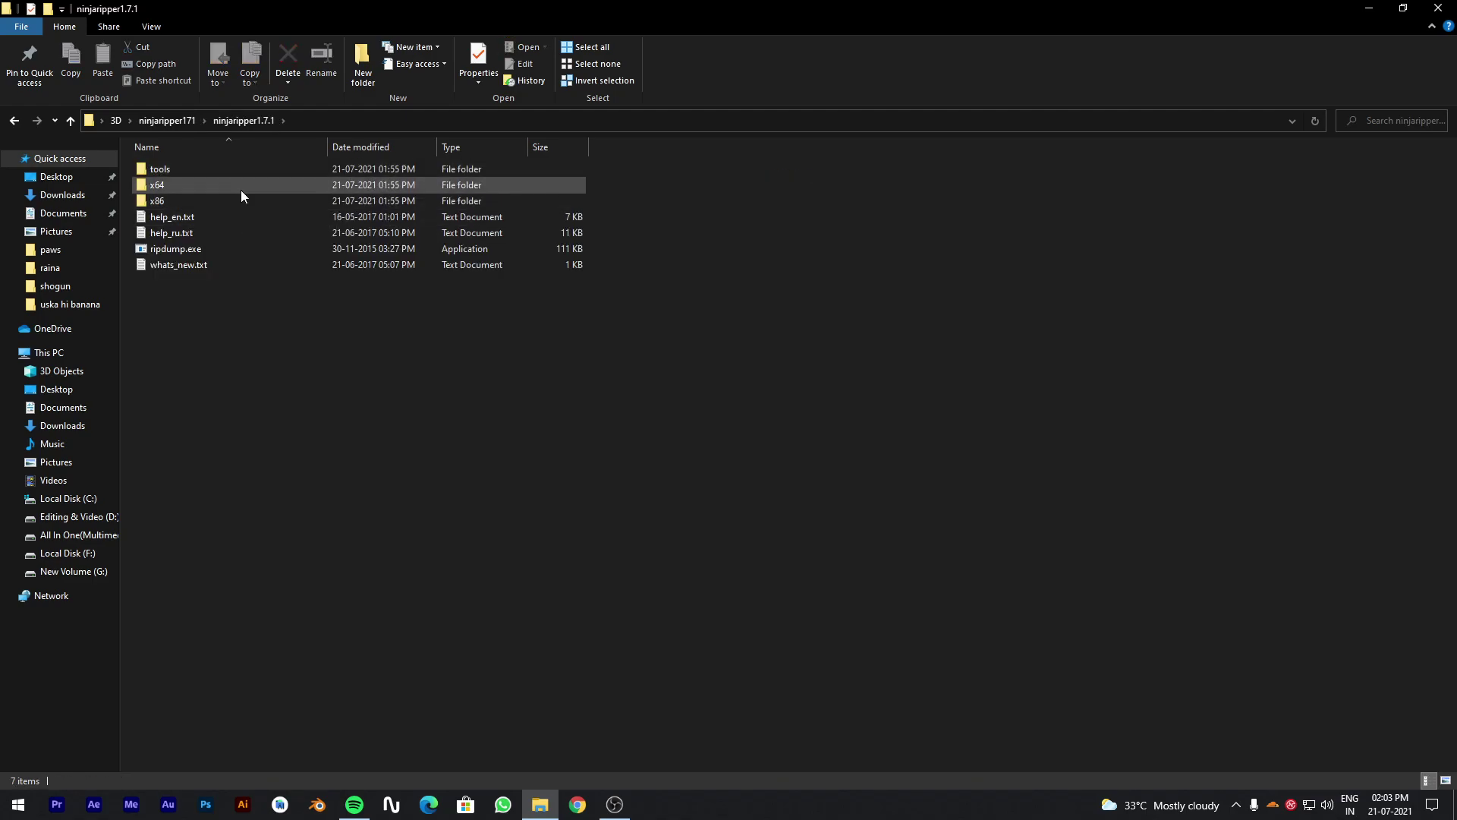
{"action": "double_click", "coordinate": [240, 187]}
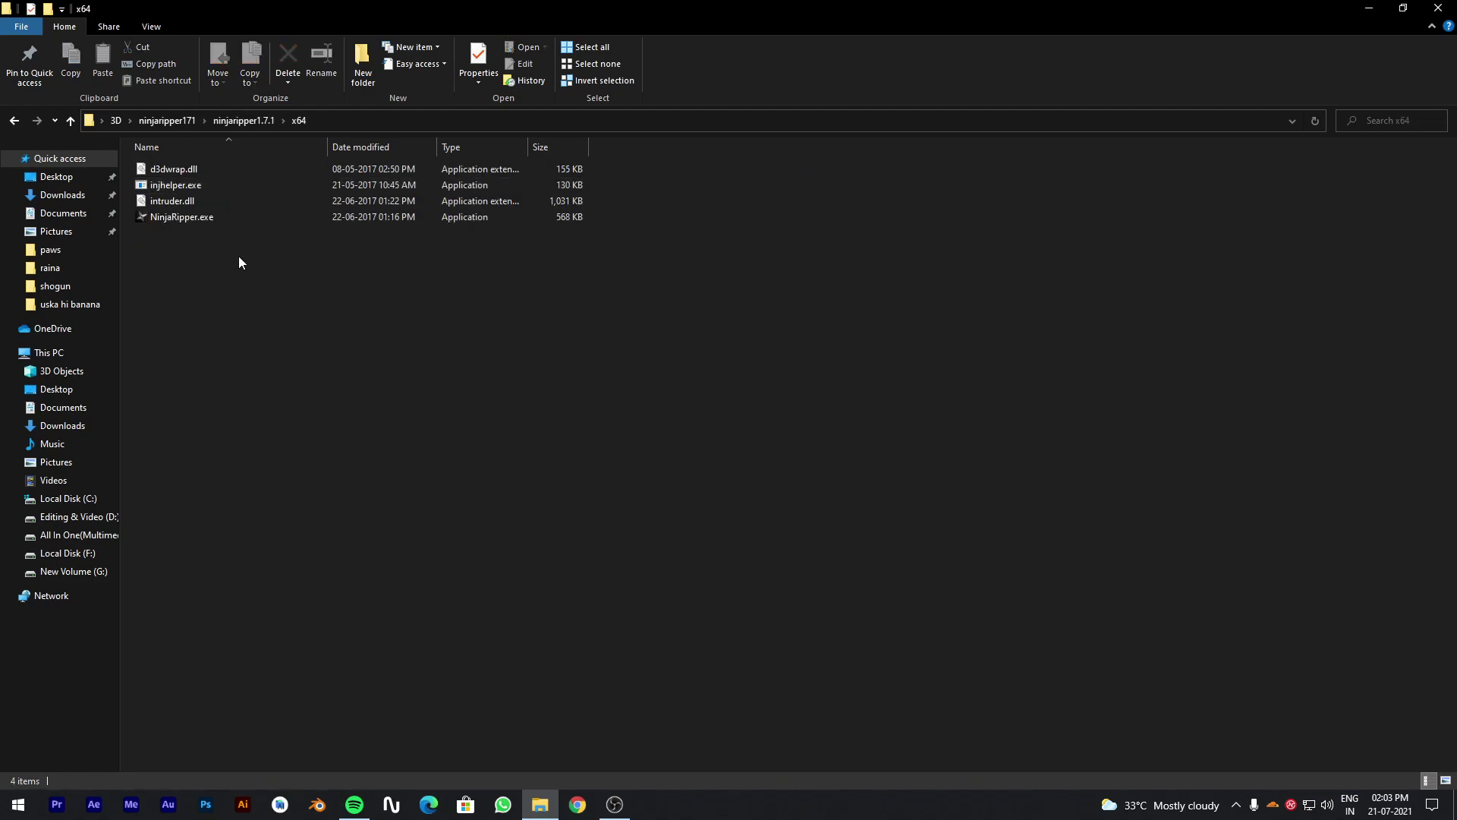
{"action": "right_click", "coordinate": [237, 226]}
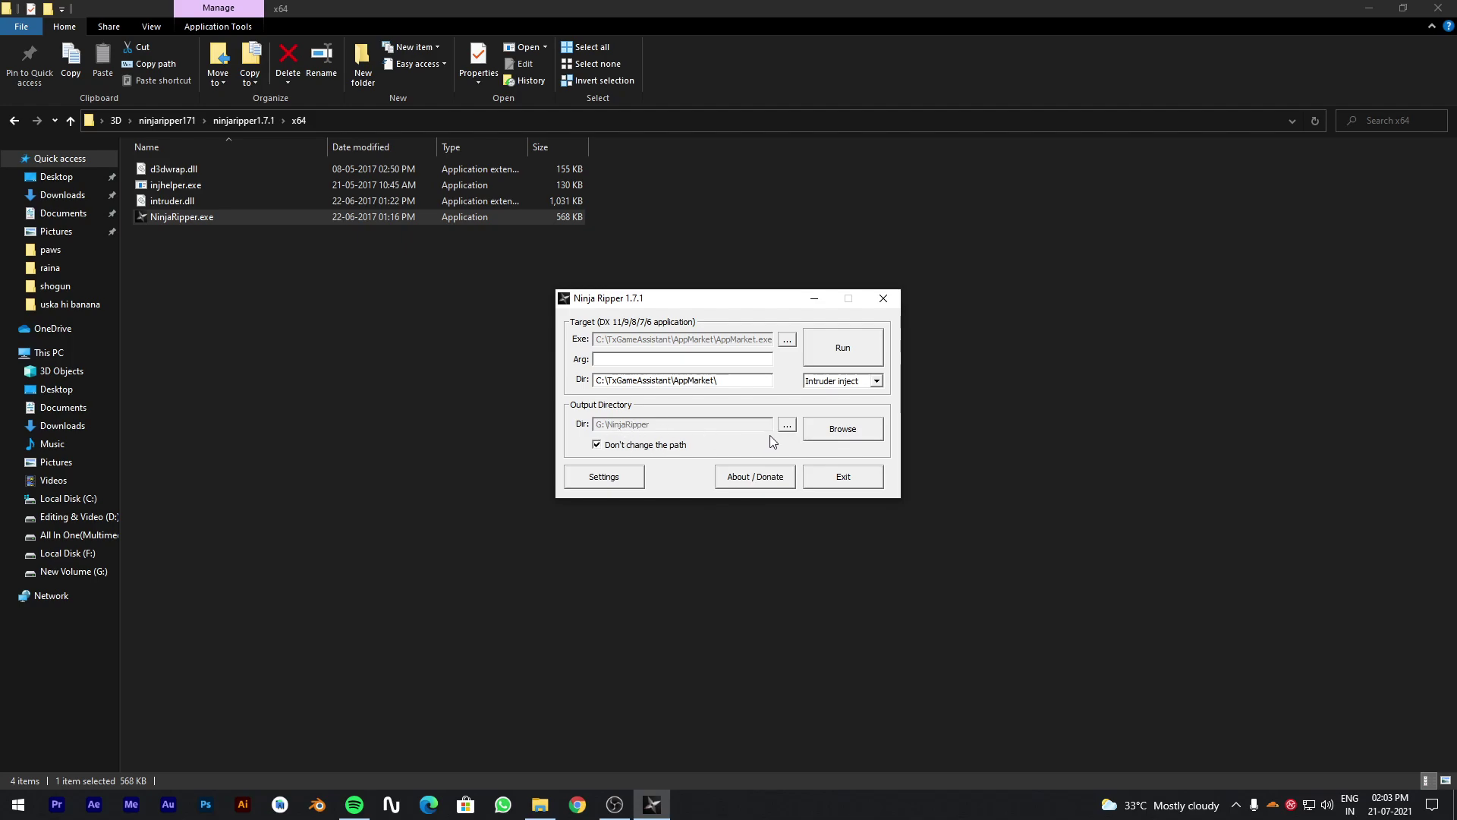
Create a Models folder inside Desktop › 3D and set it as Ninja Ripper's output directory.
{"action": "left_click", "coordinate": [787, 424]}
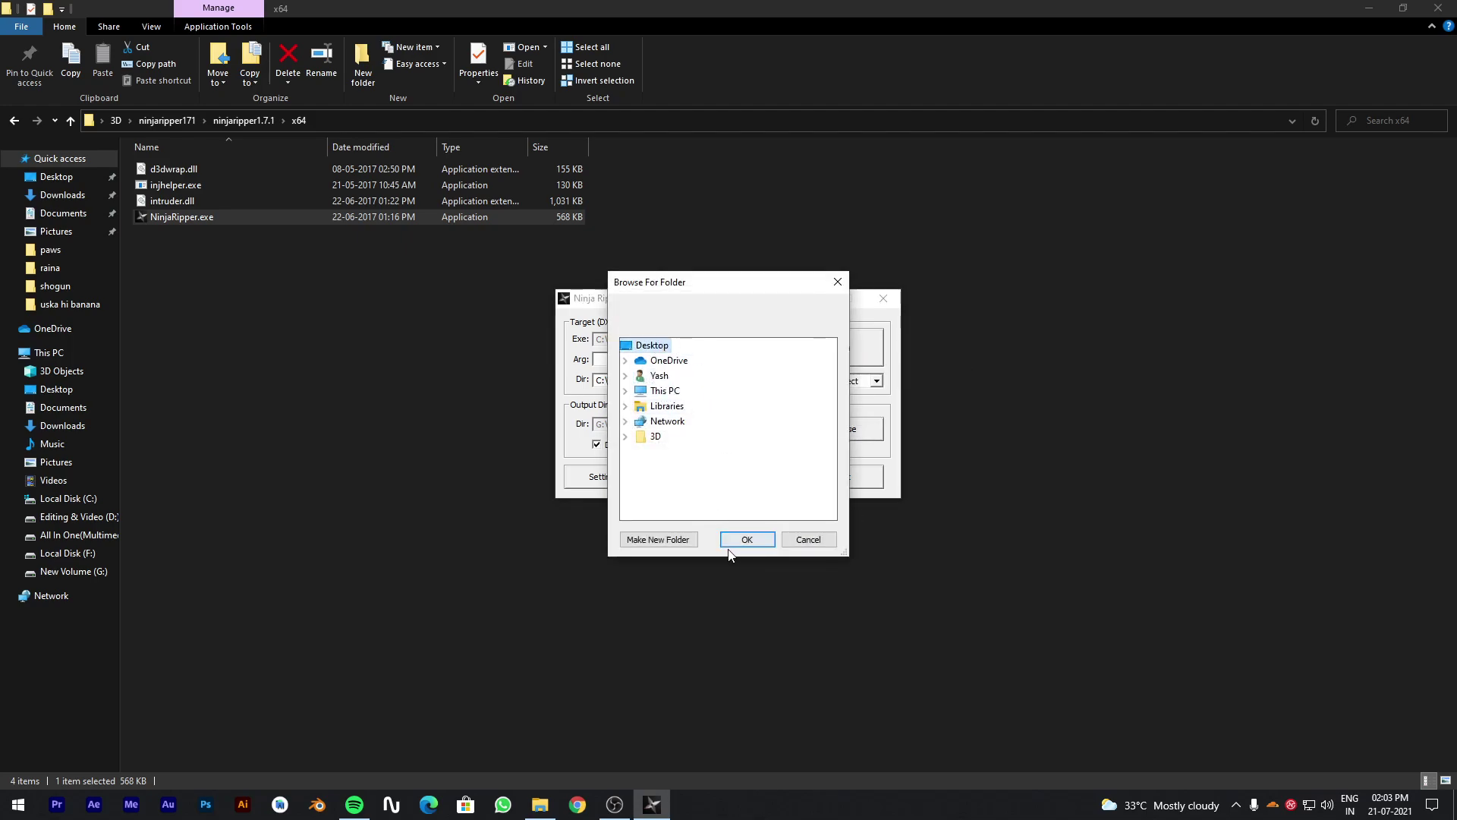
{"action": "left_click", "coordinate": [689, 543]}
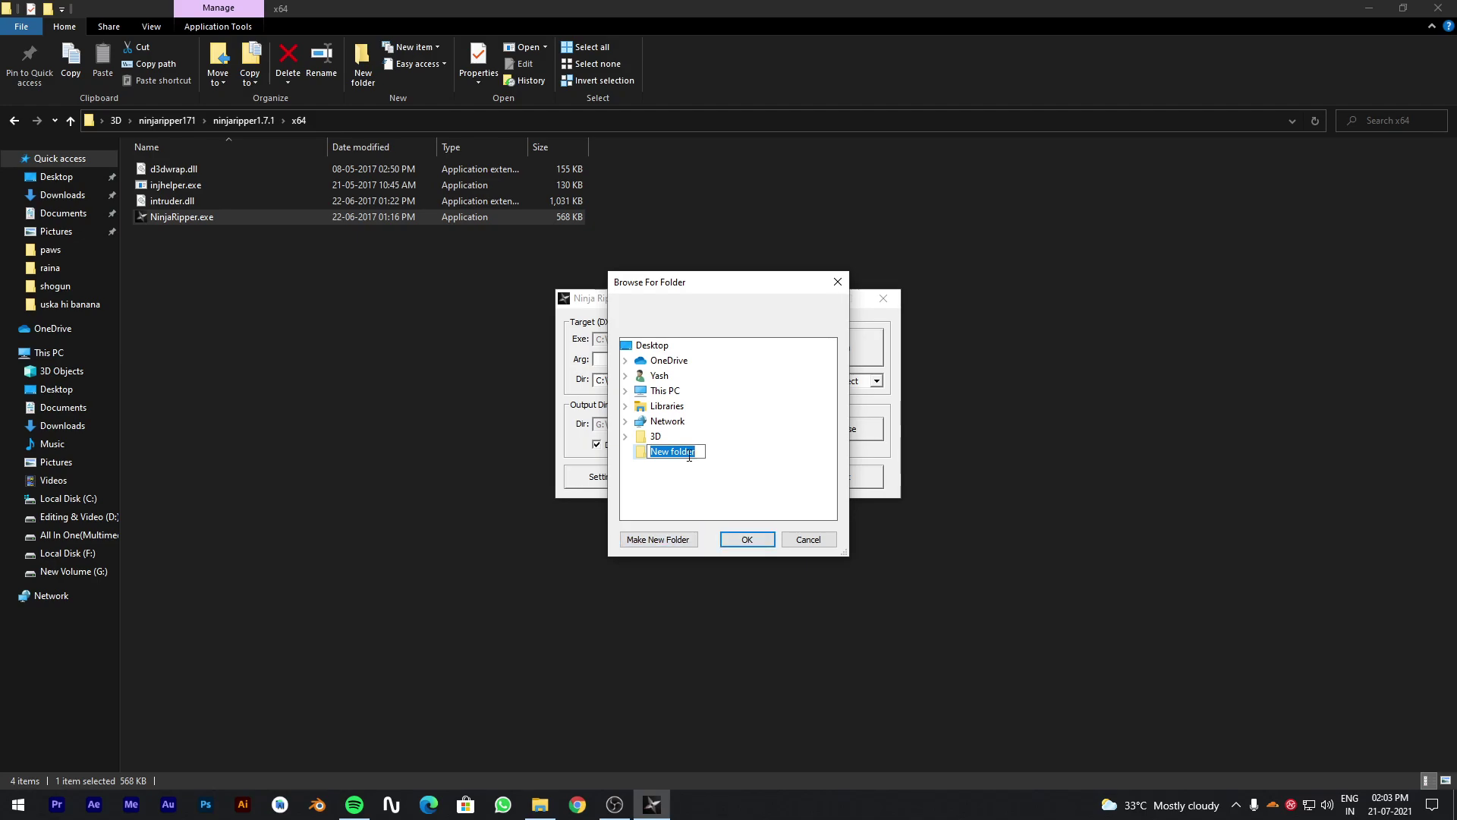
{"action": "type", "text": "MOde"}
{"action": "key", "text": "BackSpace"}
{"action": "key", "text": "BackSpace"}
{"action": "key", "text": "BackSpace"}
{"action": "key", "text": "BackSpace"}
{"action": "type", "text": "ode"}
{"action": "key", "text": "Return"}
{"action": "double_click", "coordinate": [655, 436]}
{"action": "left_click", "coordinate": [680, 449]}
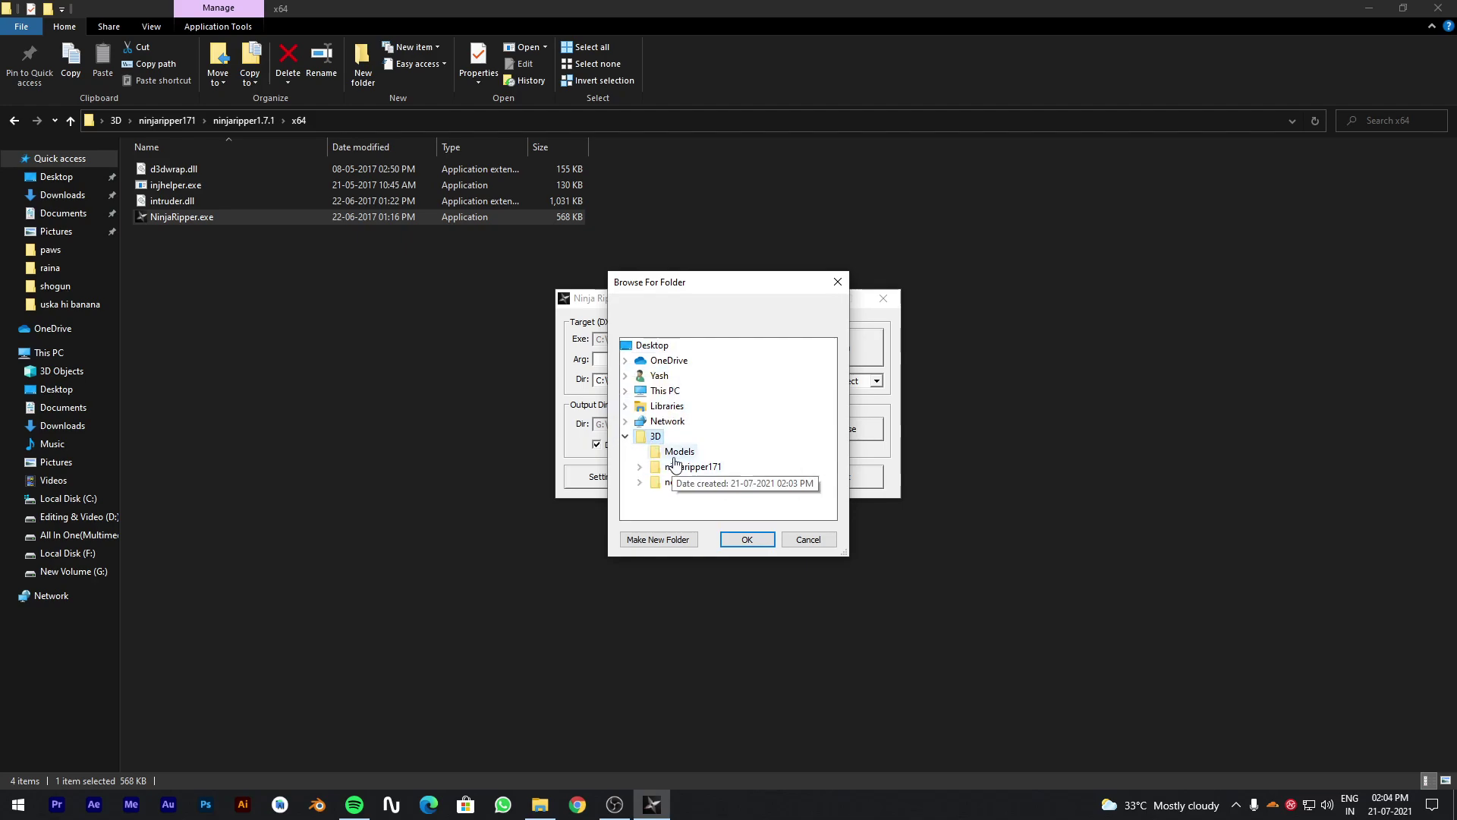
{"action": "left_click", "coordinate": [747, 539]}
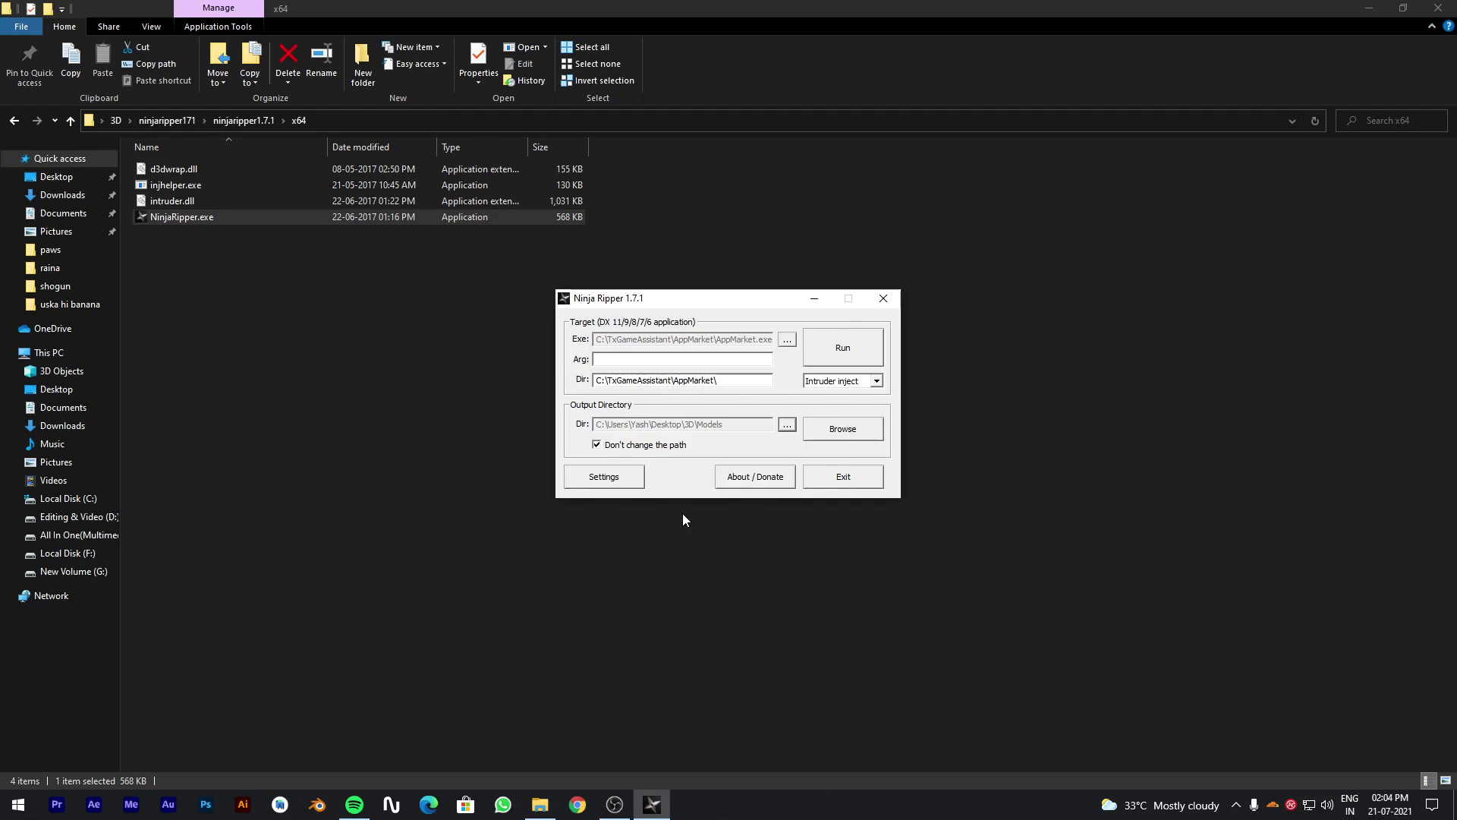
Browse the target Exe picker to C:\Program Files.
{"action": "left_click", "coordinate": [786, 339]}
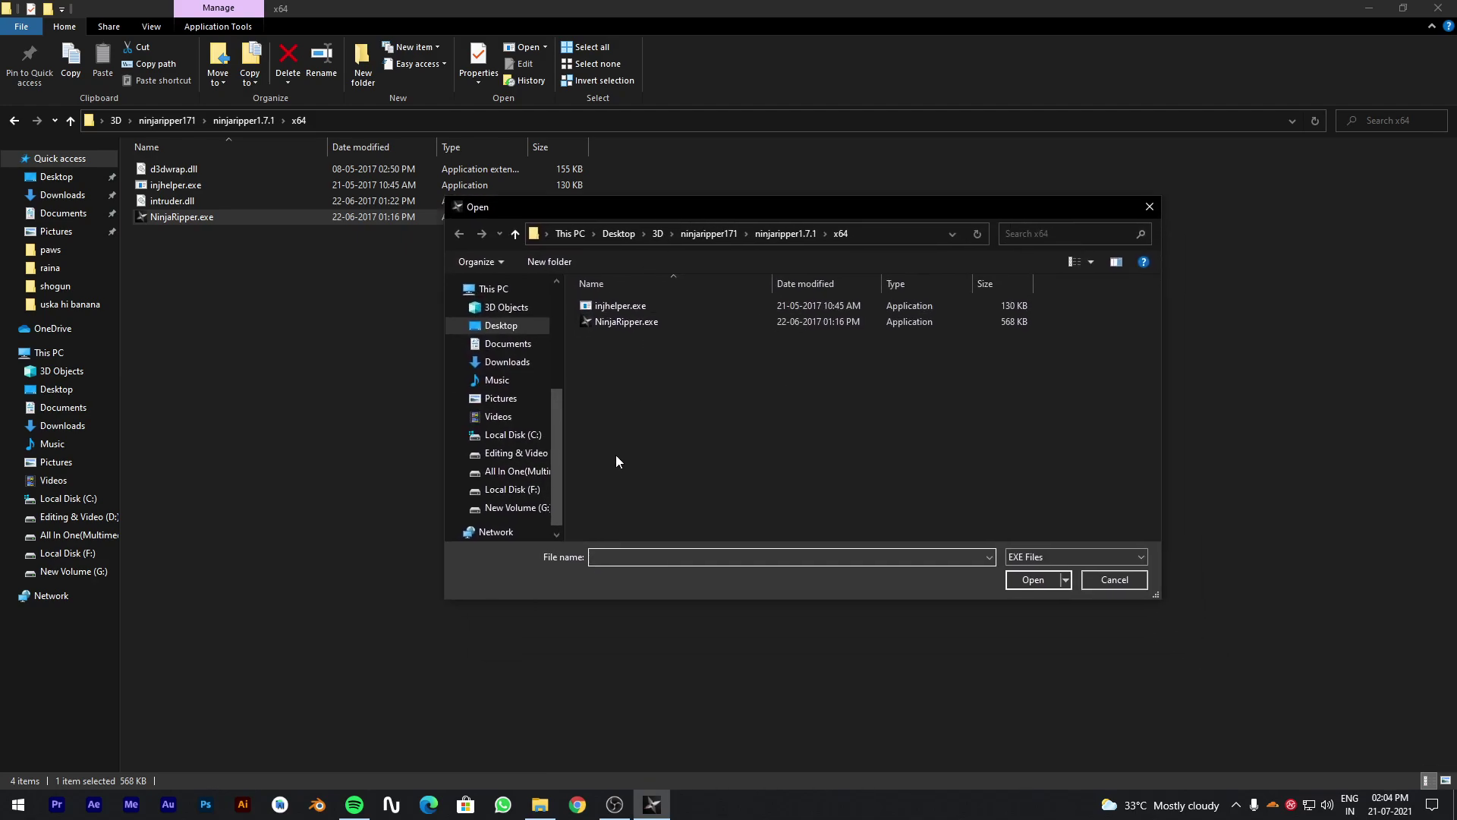
{"action": "left_click", "coordinate": [513, 434]}
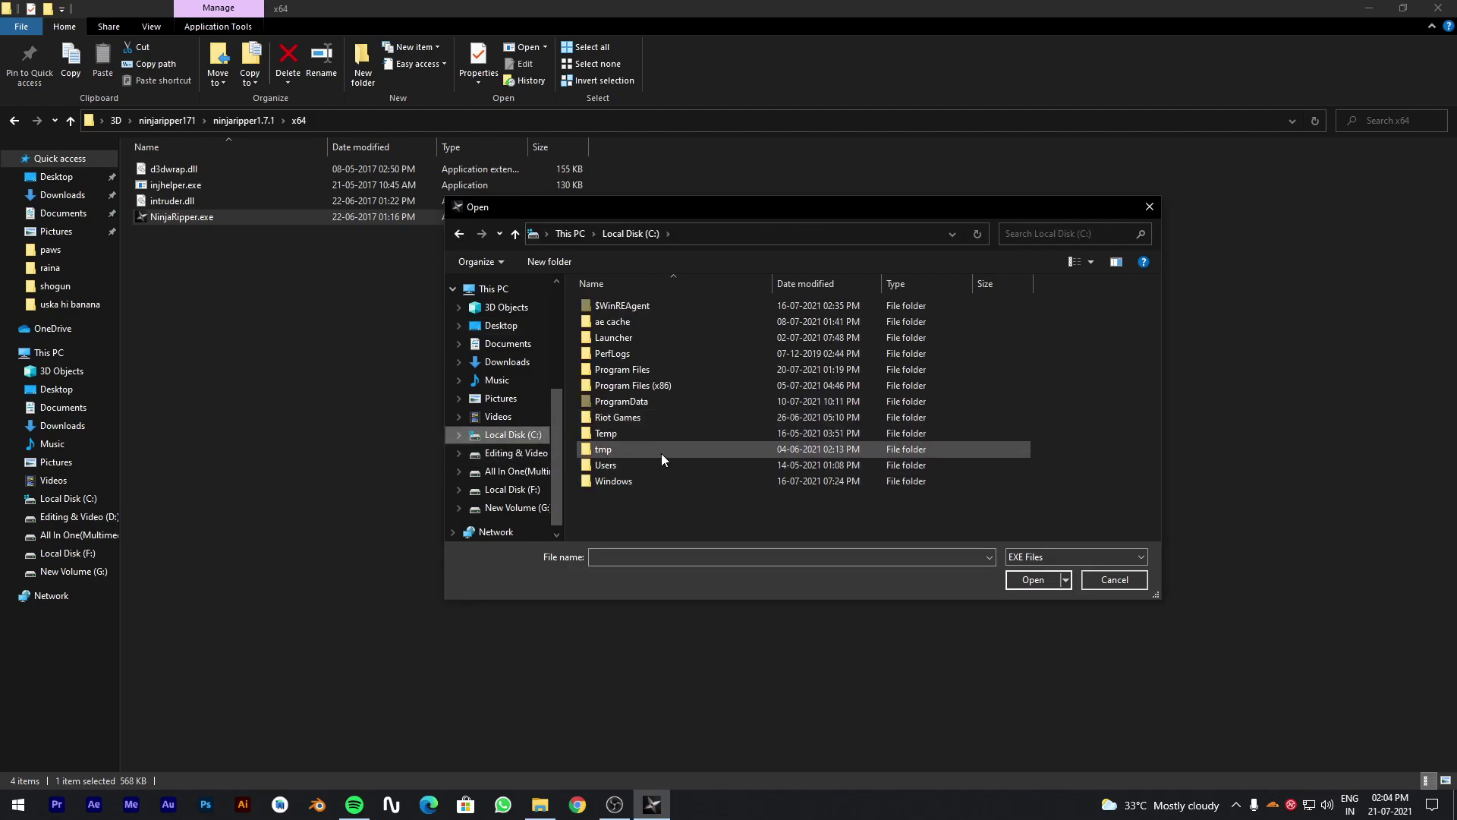
{"action": "double_click", "coordinate": [630, 369]}
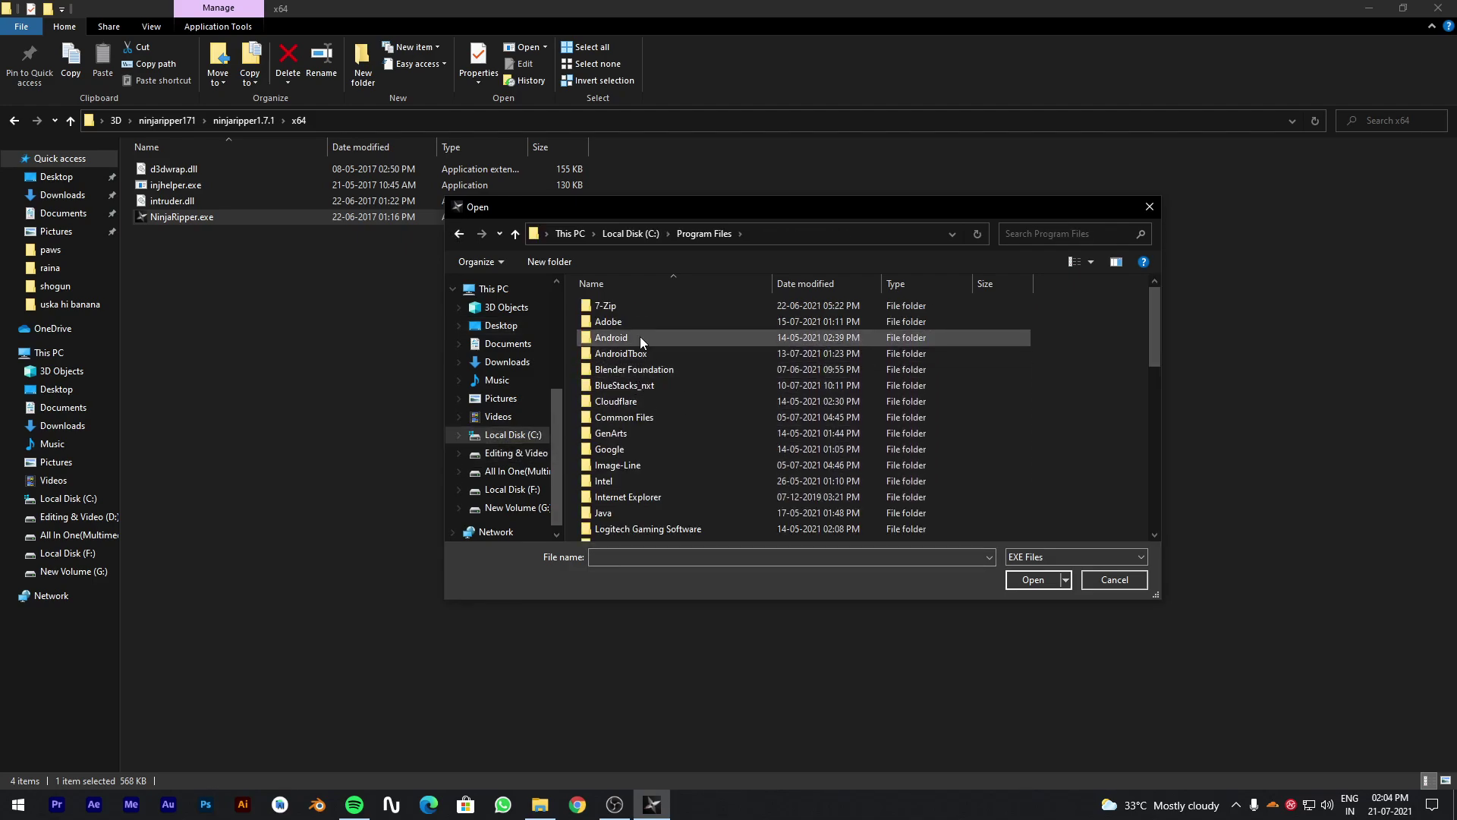
{"action": "scroll", "coordinate": [636, 349], "scroll_direction": "down", "scroll_amount": 3}
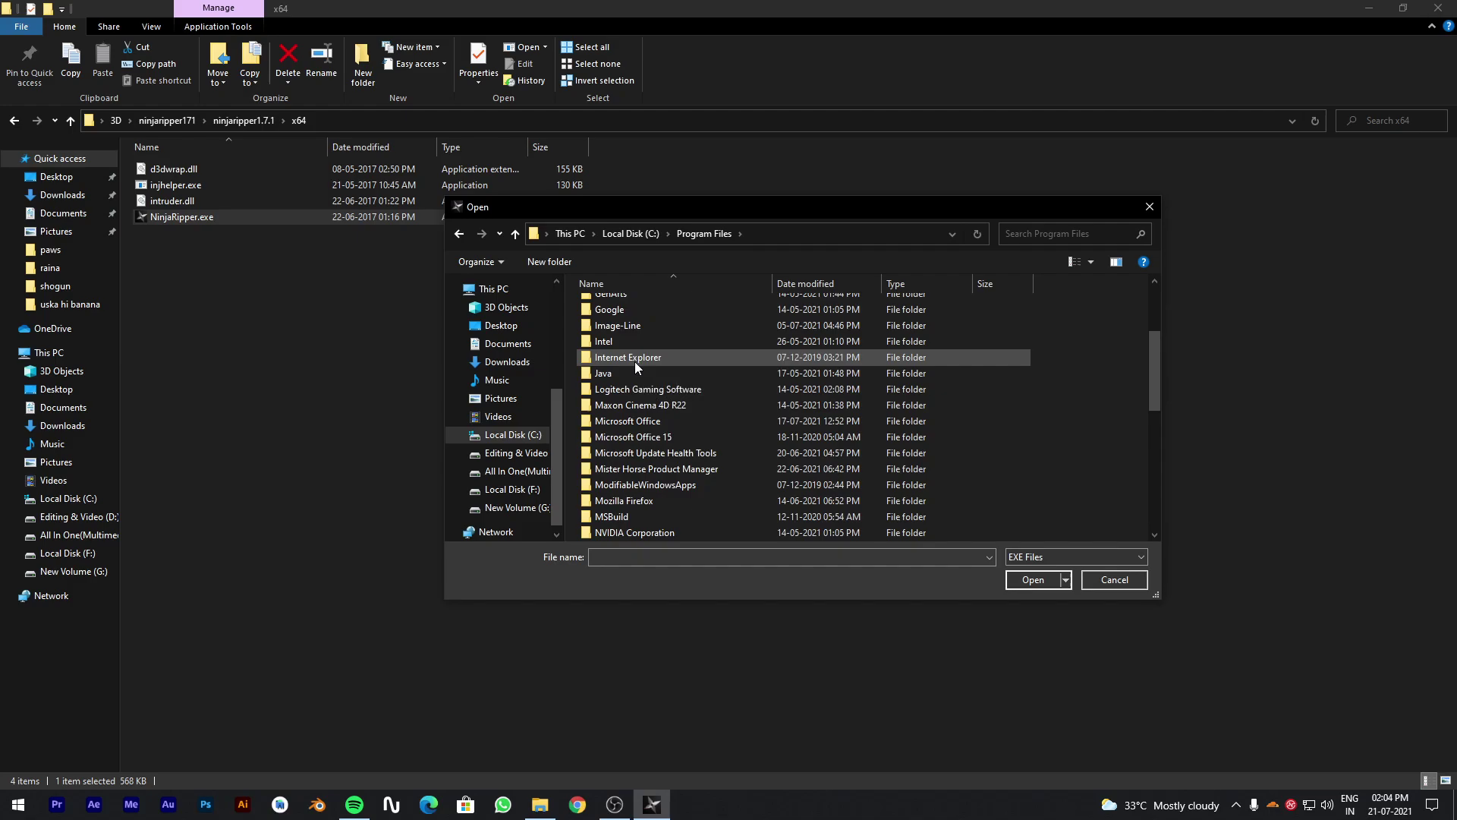
{"action": "scroll", "coordinate": [634, 363], "scroll_direction": "down", "scroll_amount": 3}
{"action": "scroll", "coordinate": [635, 366], "scroll_direction": "up", "scroll_amount": 4}
{"action": "scroll", "coordinate": [635, 365], "scroll_direction": "down", "scroll_amount": 15}
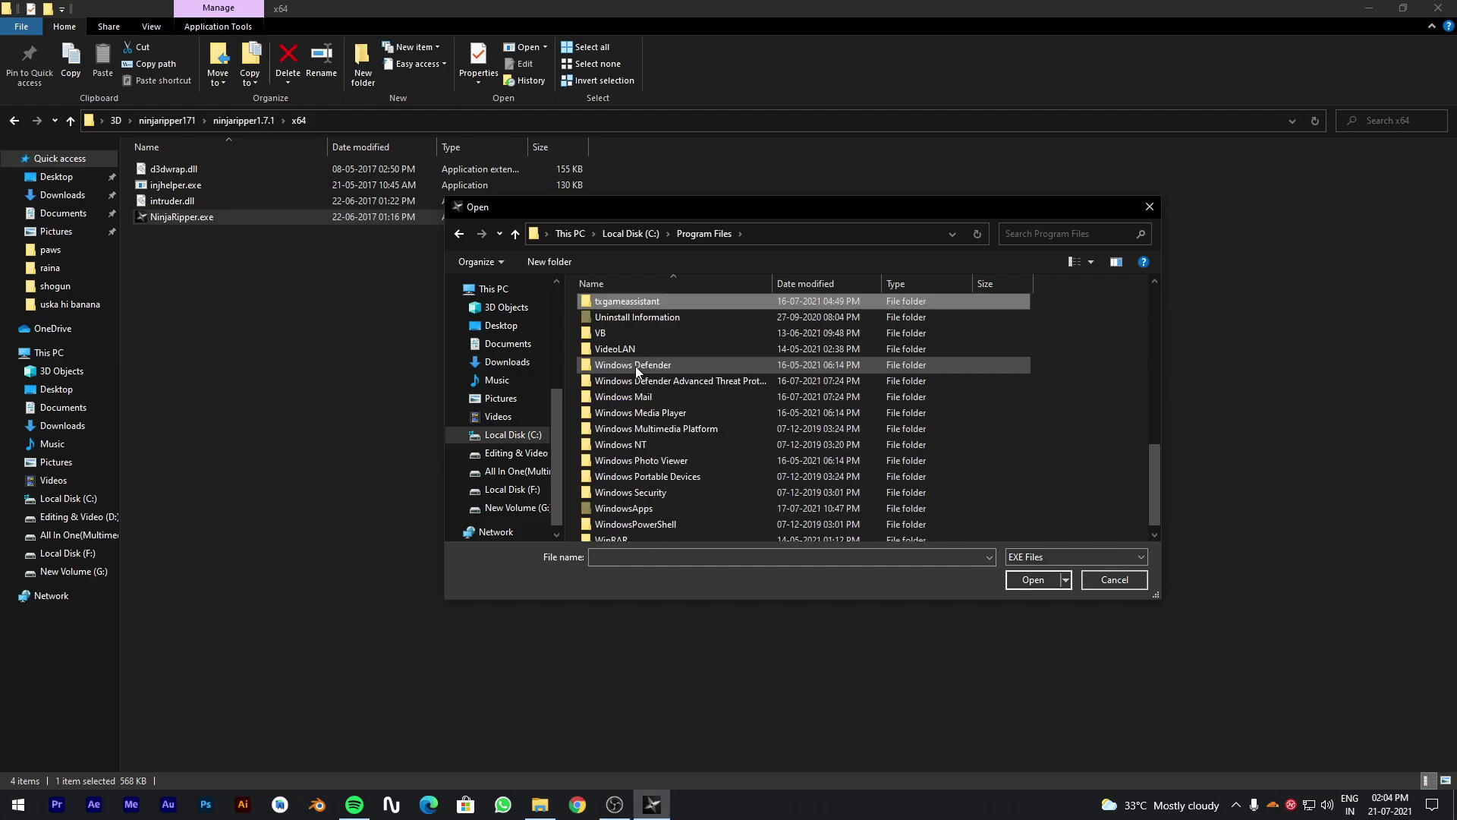
Select AppMarket.exe from txgameassistant › appmarket as the target program.
{"action": "double_click", "coordinate": [642, 303]}
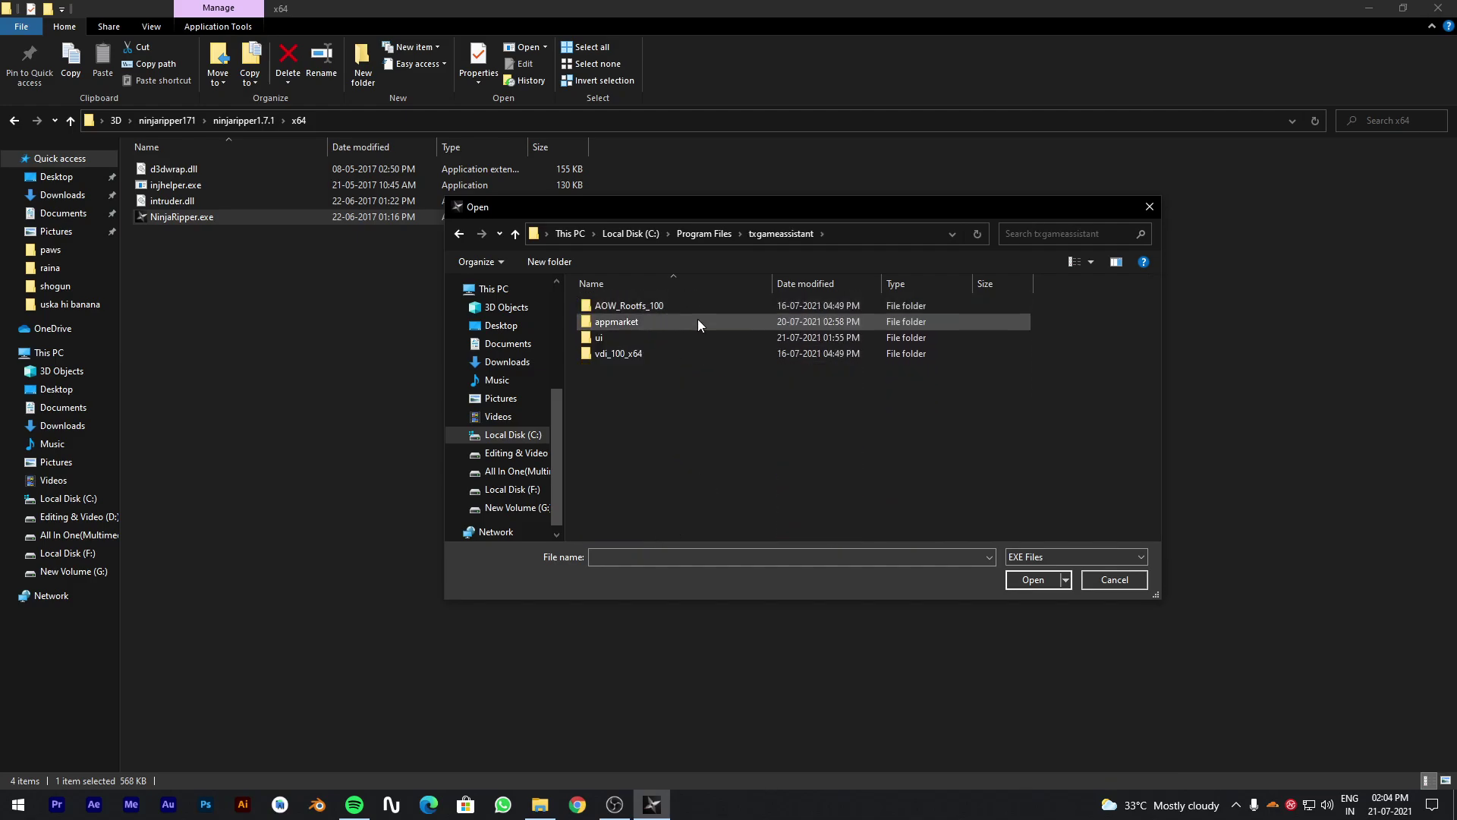
{"action": "double_click", "coordinate": [650, 338]}
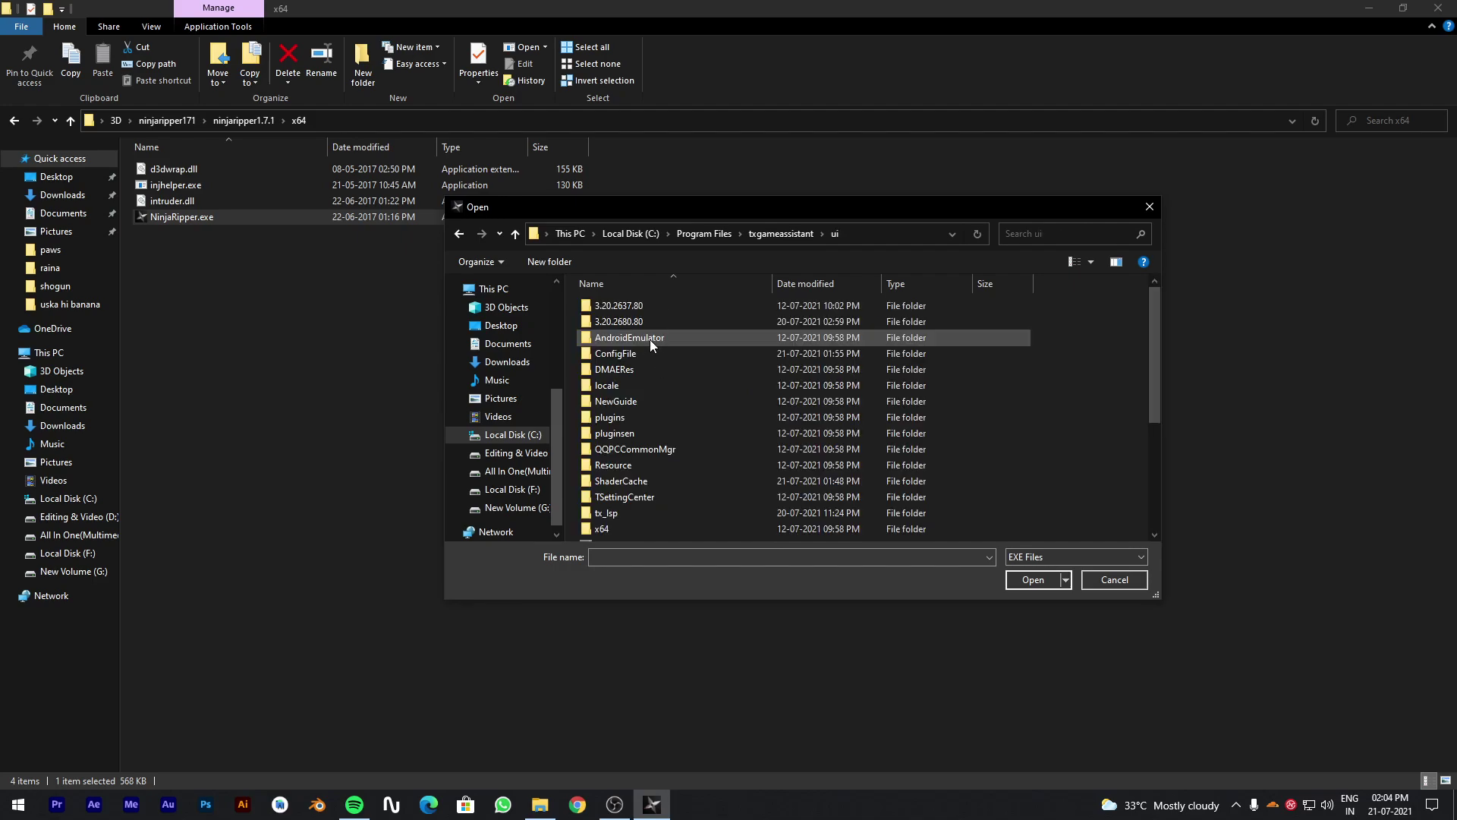
{"action": "scroll", "coordinate": [645, 337], "scroll_direction": "down", "scroll_amount": 4}
{"action": "key", "text": "alt+Up"}
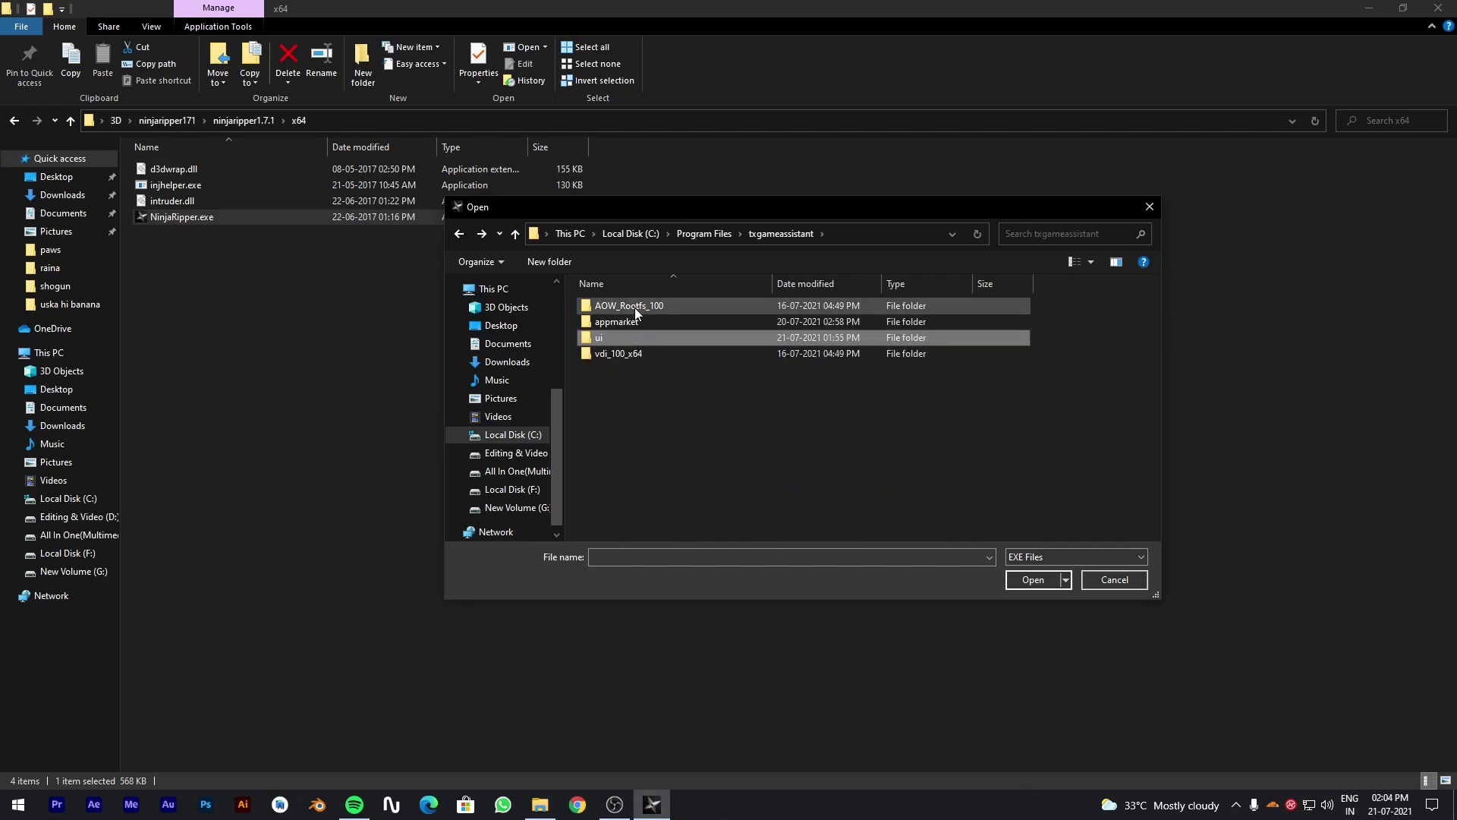
{"action": "double_click", "coordinate": [630, 320]}
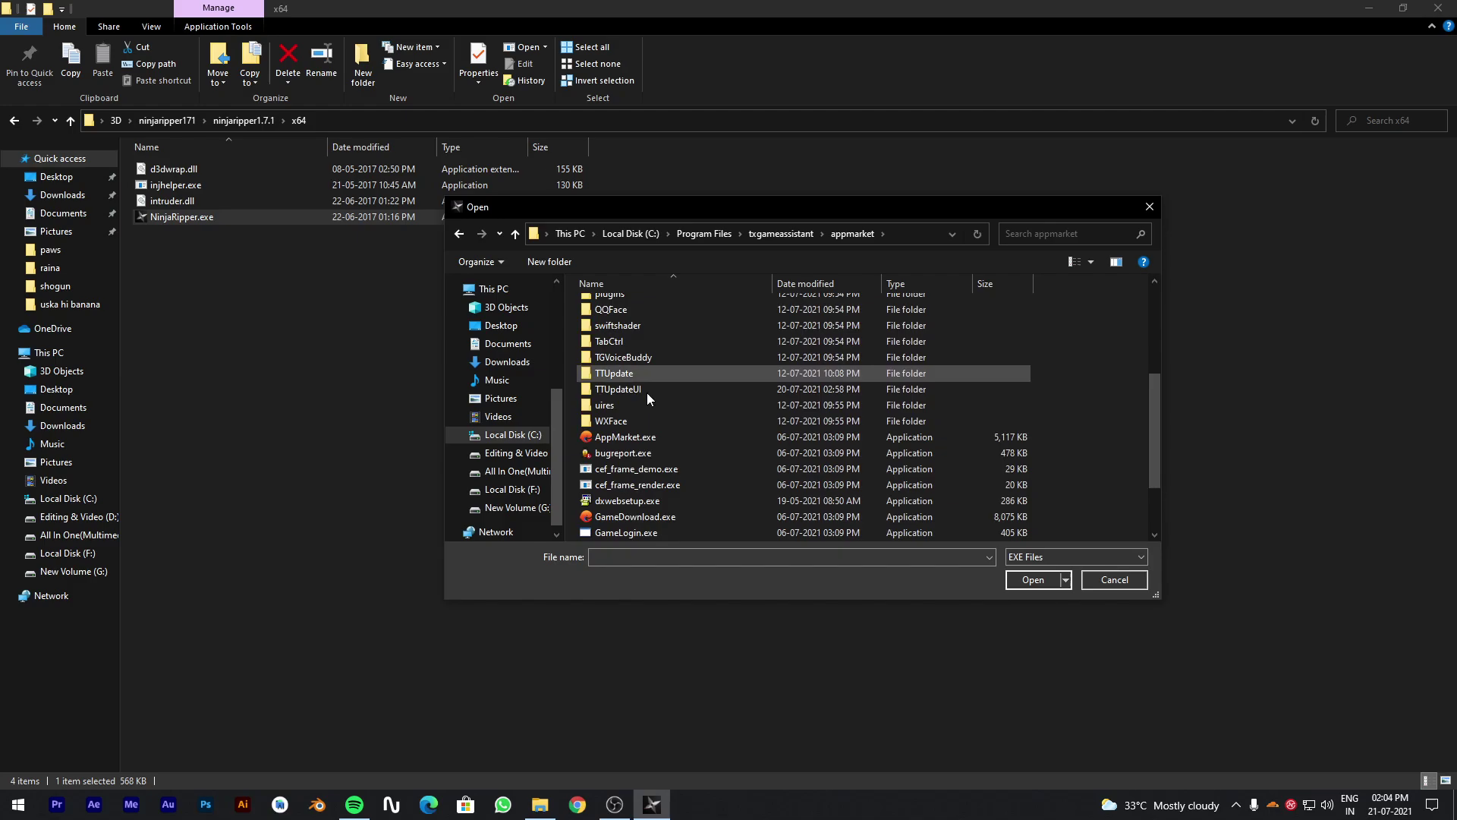
{"action": "left_click", "coordinate": [668, 439]}
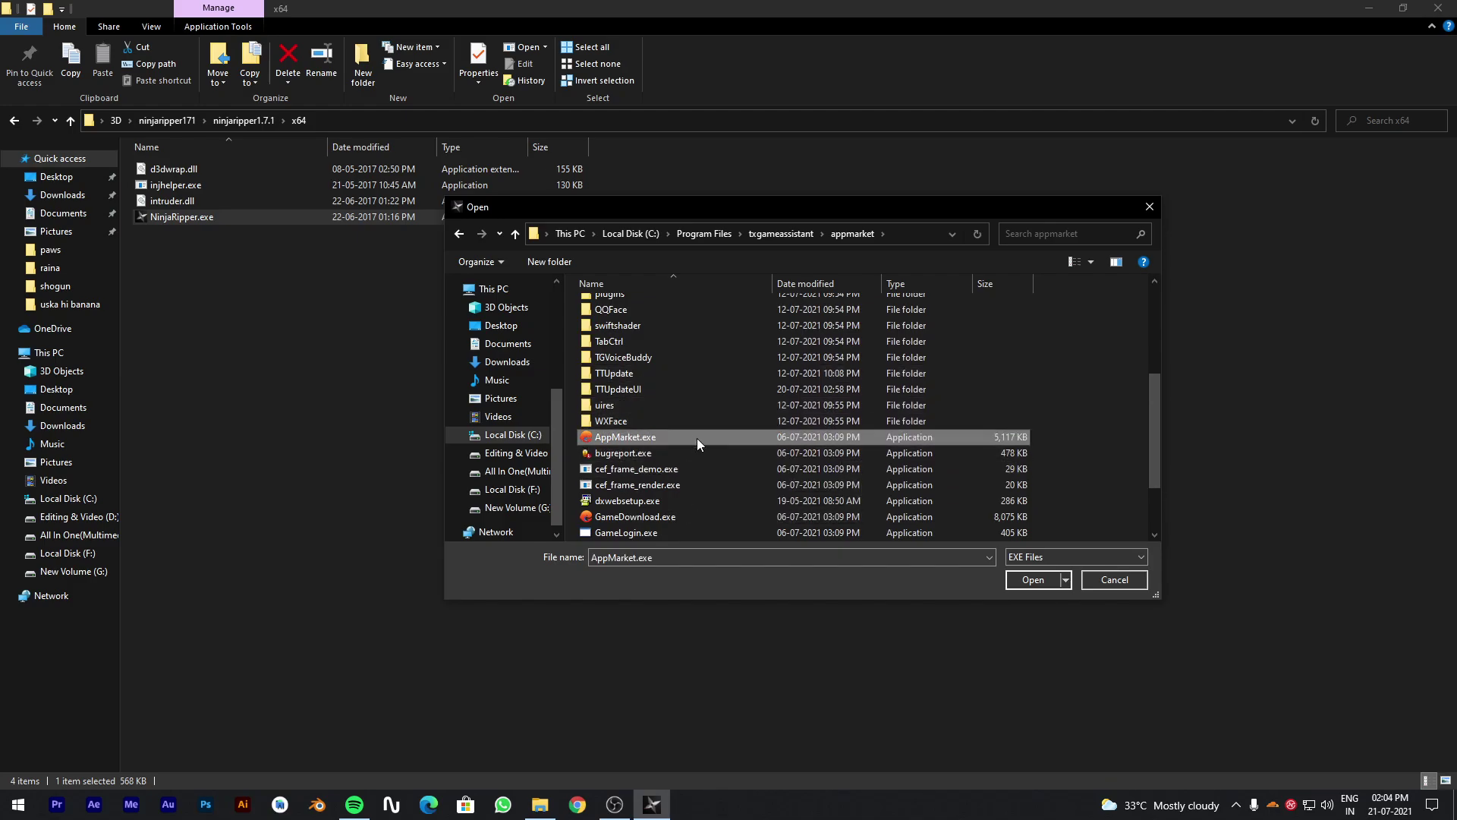
{"action": "double_click", "coordinate": [697, 439]}
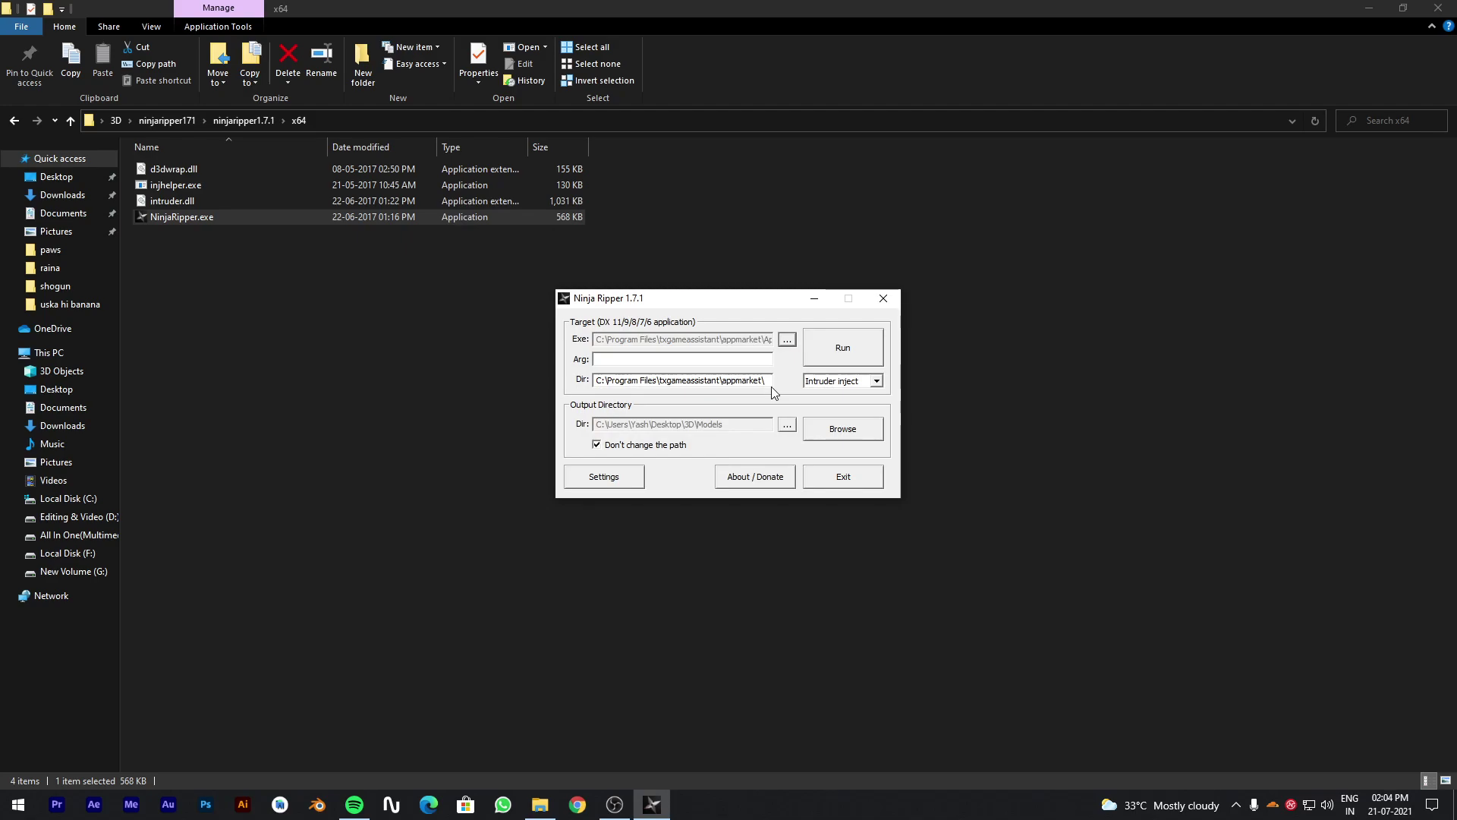
Run the game assistant under Ninja Ripper, minimise the windows, and dismiss PUBG Mobile's emulator notice.
{"action": "left_click", "coordinate": [822, 359]}
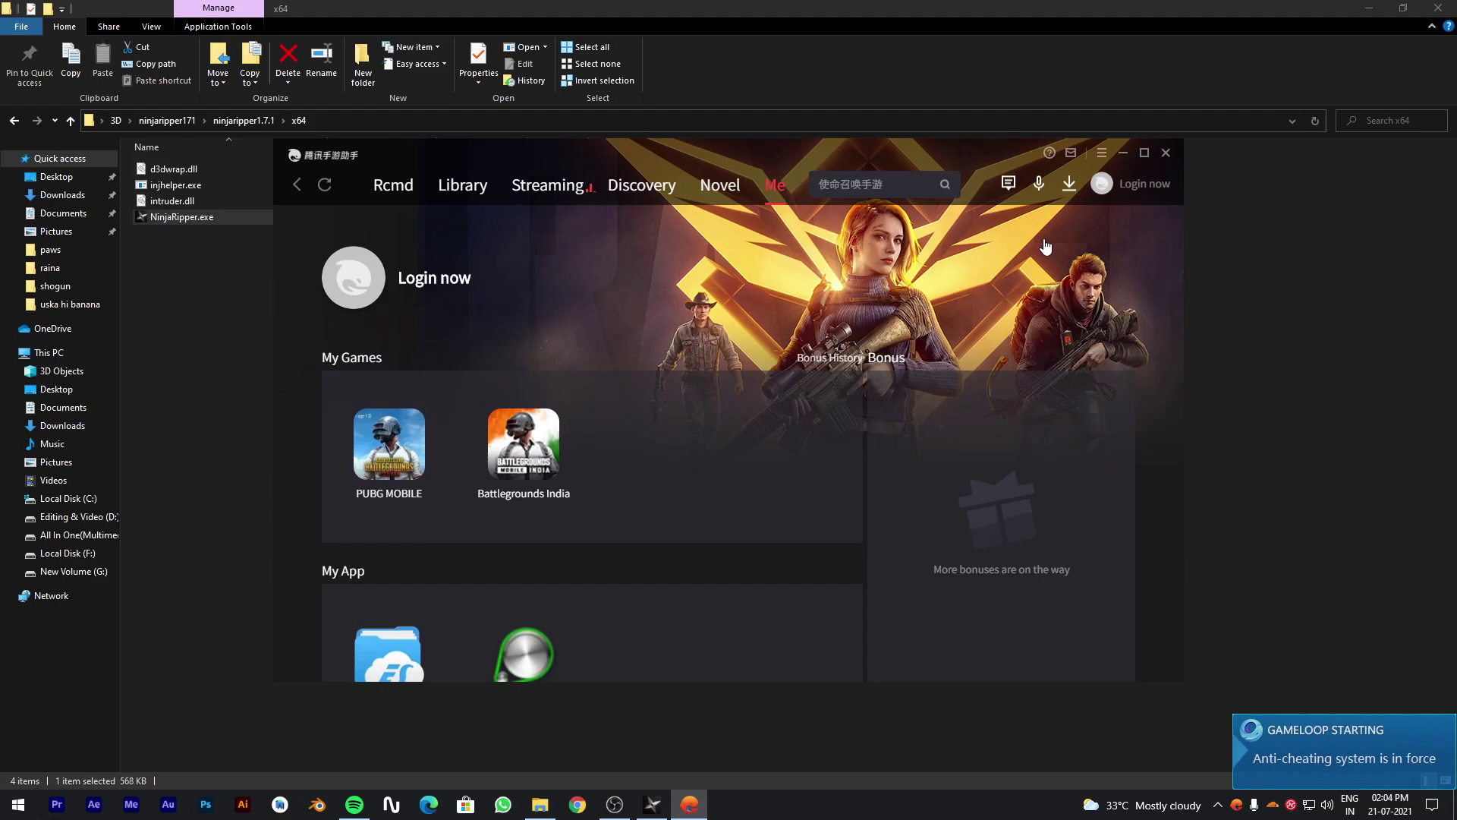
{"action": "left_click", "coordinate": [1123, 153]}
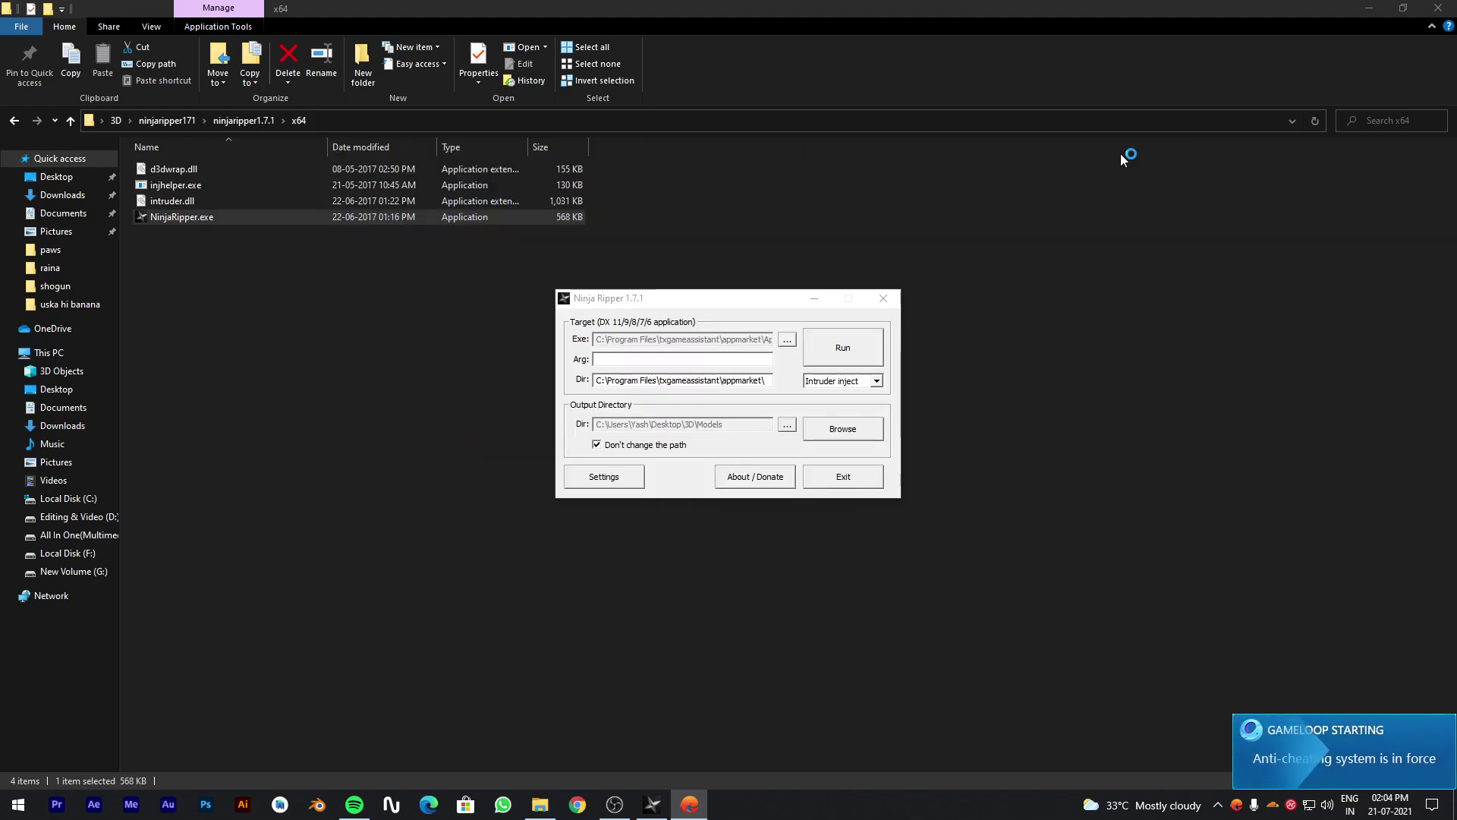
{"action": "left_click", "coordinate": [1368, 8]}
{"action": "left_click", "coordinate": [816, 298]}
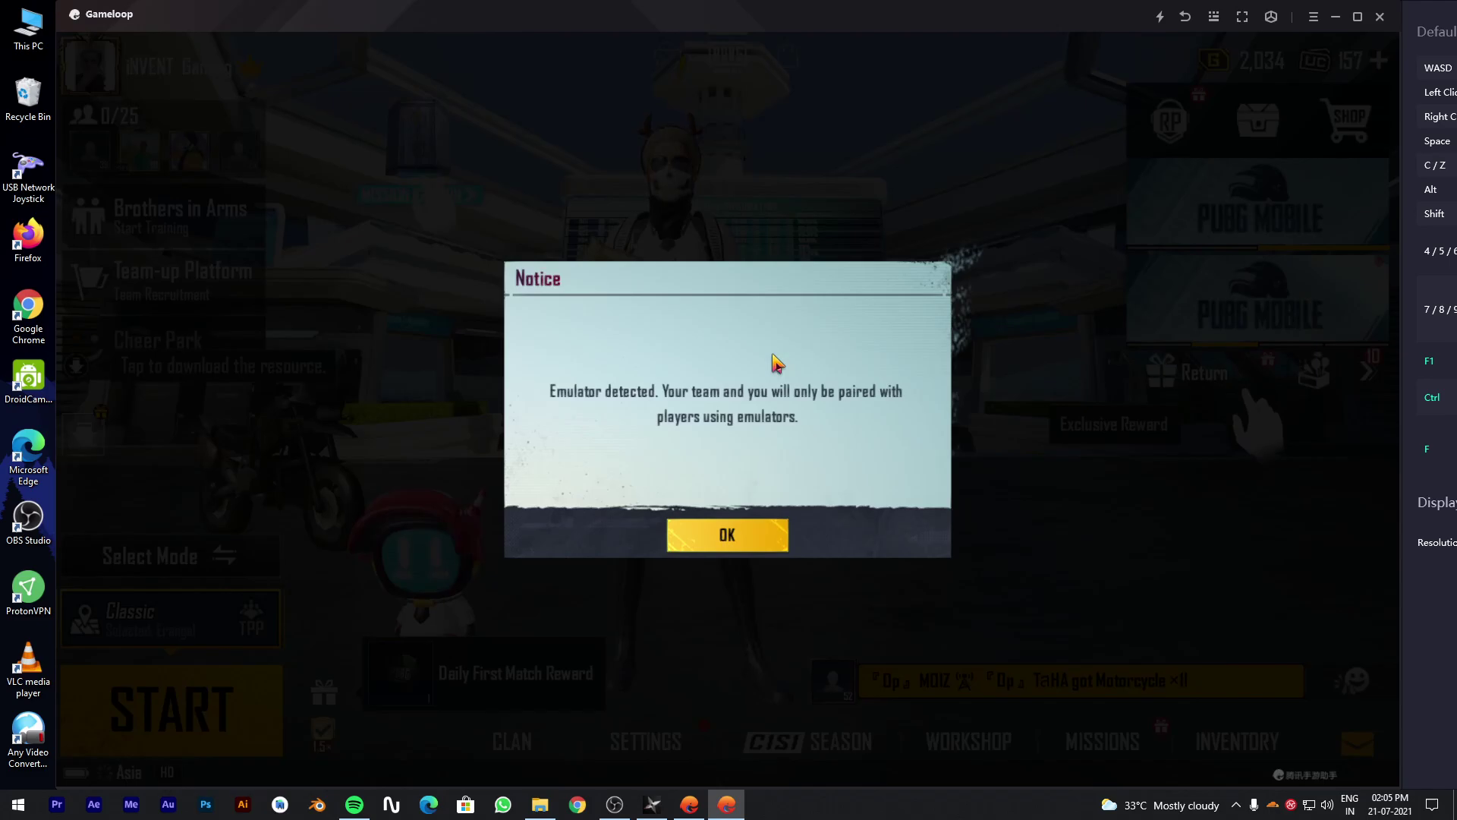
{"action": "left_click", "coordinate": [729, 535]}
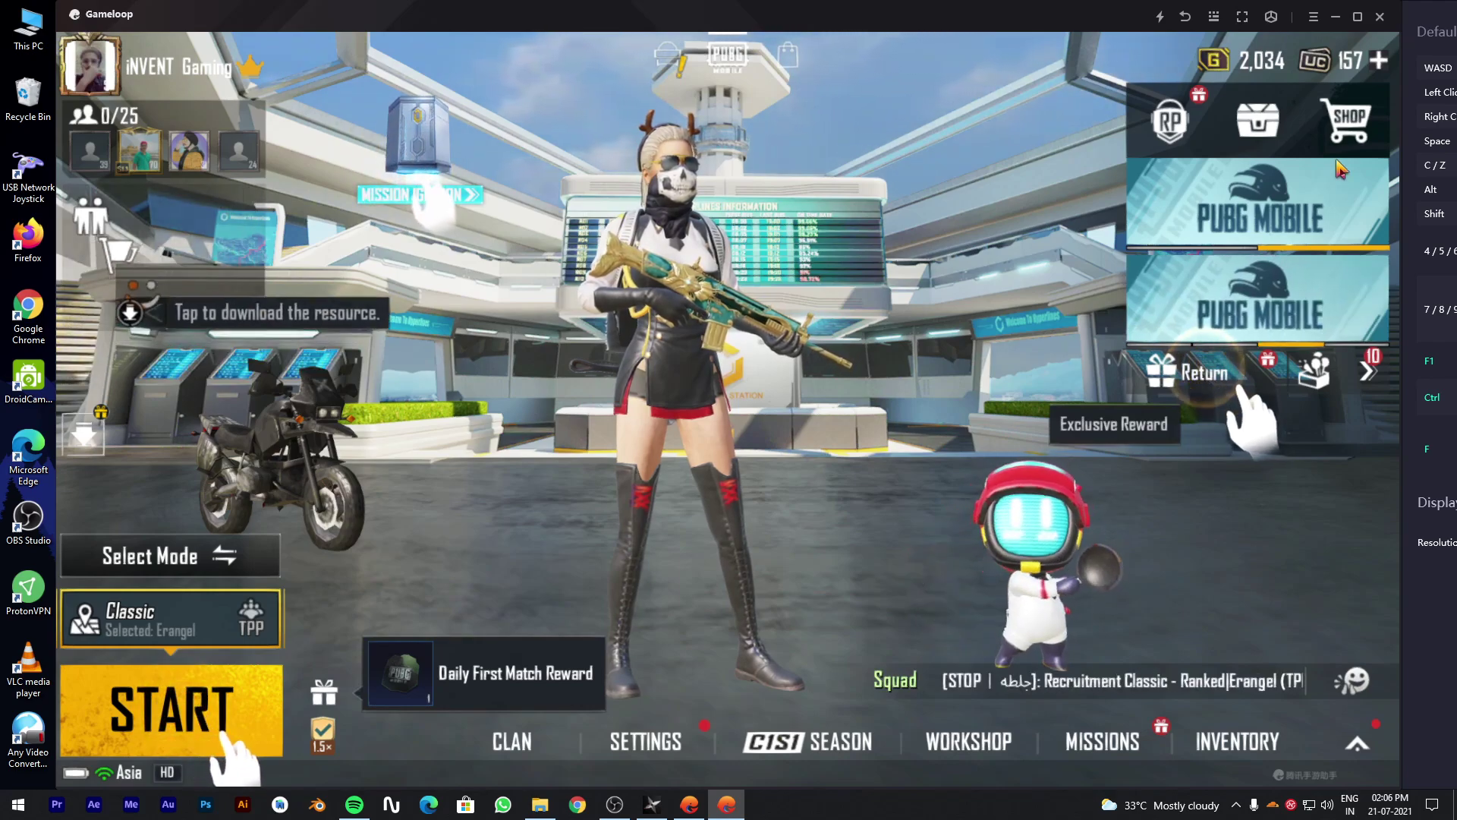
Preview outfits such as Jungle Ranger in the PUBG shop, then minimise Gameloop.
{"action": "left_click", "coordinate": [1344, 132]}
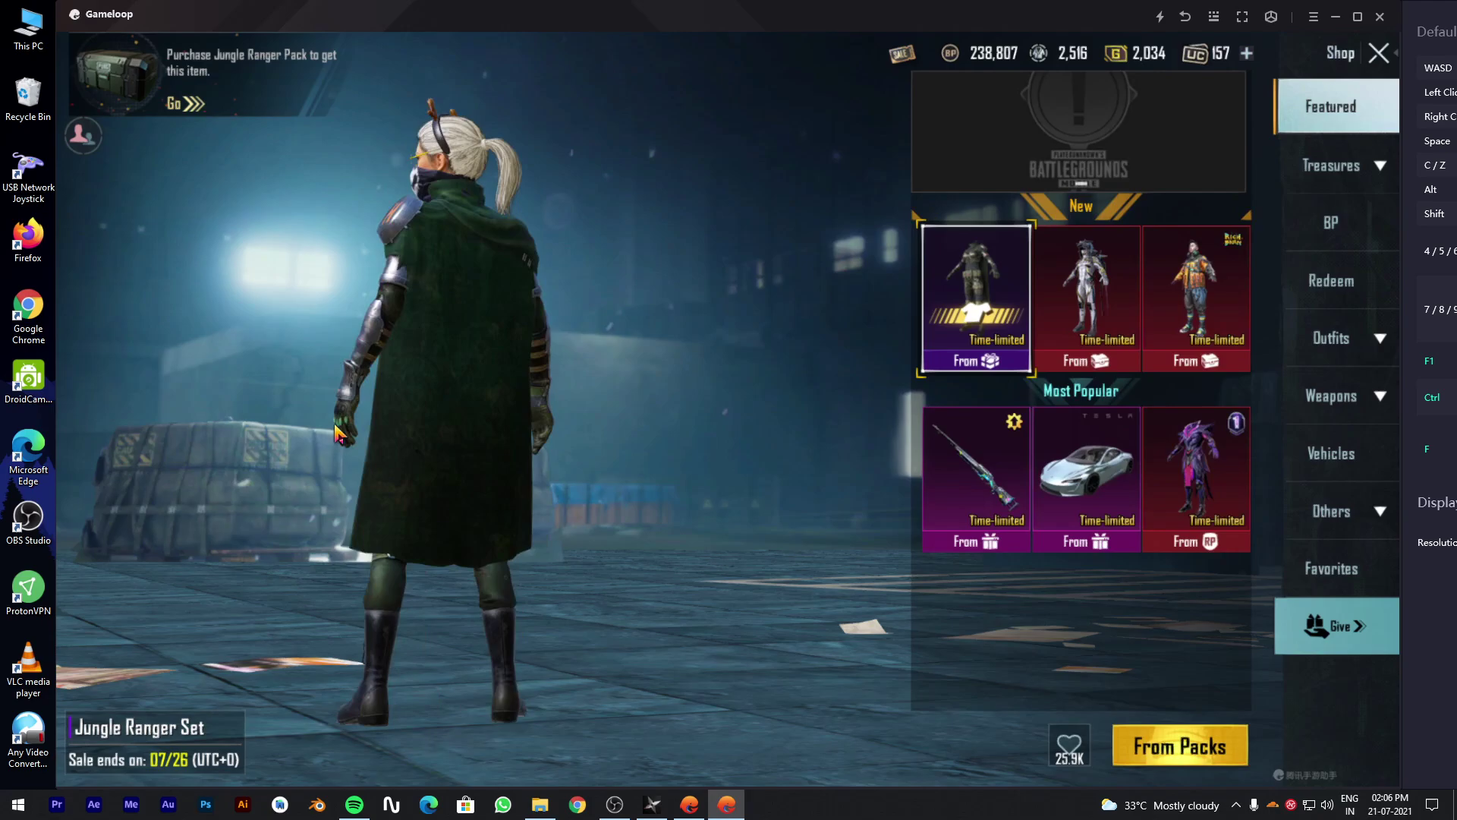
{"action": "left_click_drag", "start_coordinate": [470, 417], "coordinate": [380, 400]}
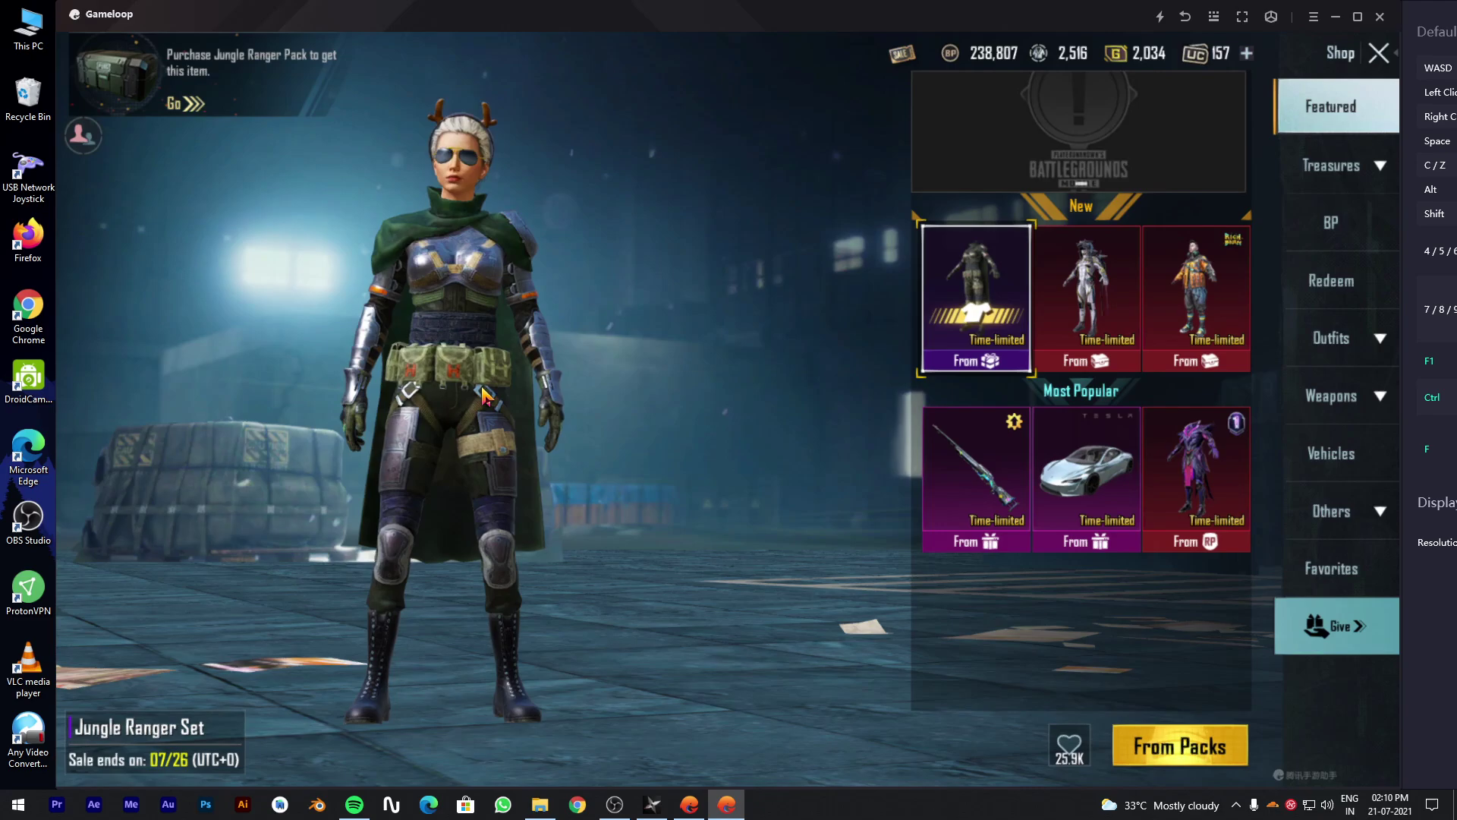
{"action": "left_click", "coordinate": [1094, 296]}
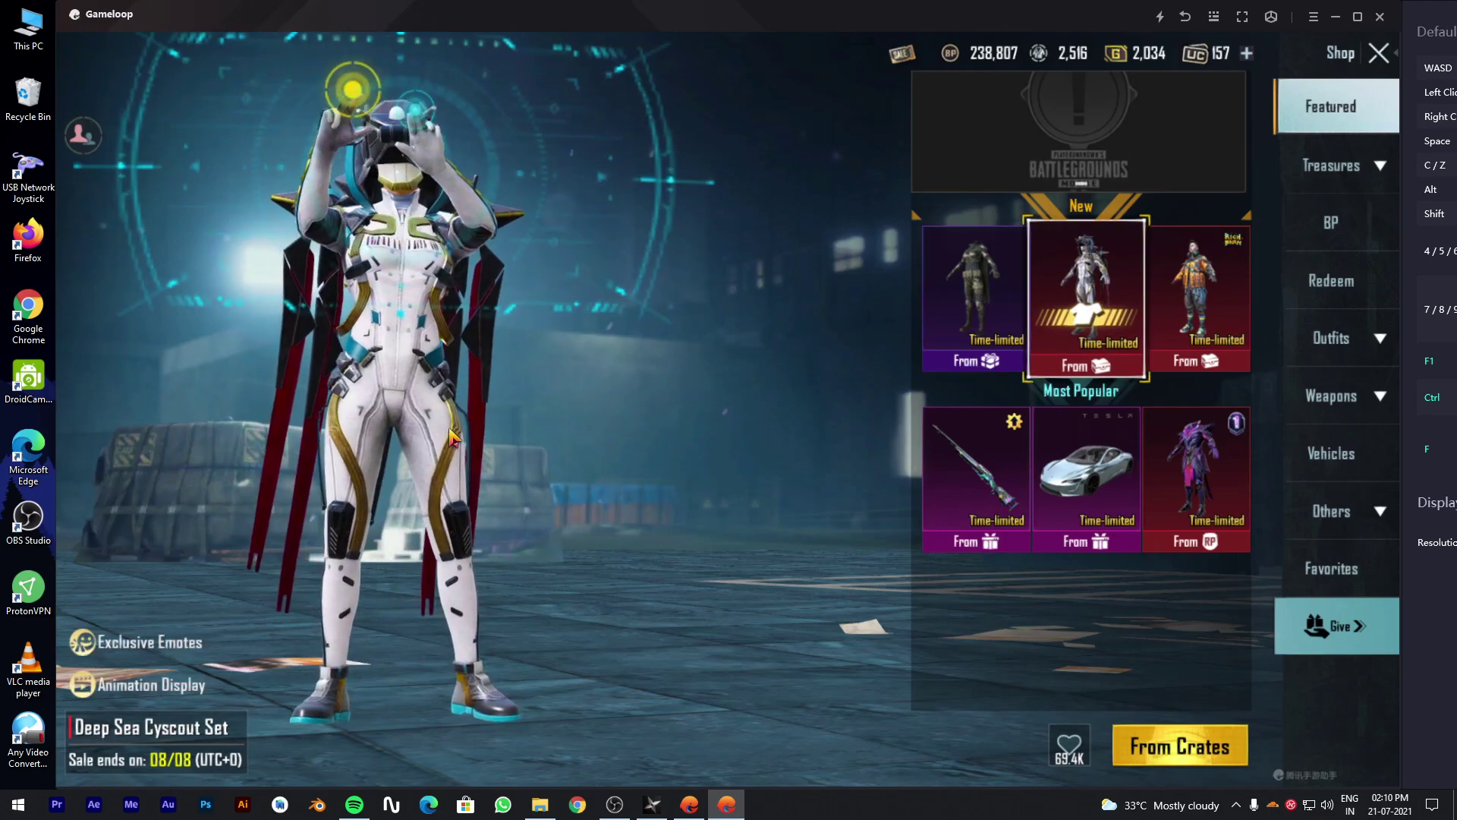
{"action": "left_click", "coordinate": [1013, 292]}
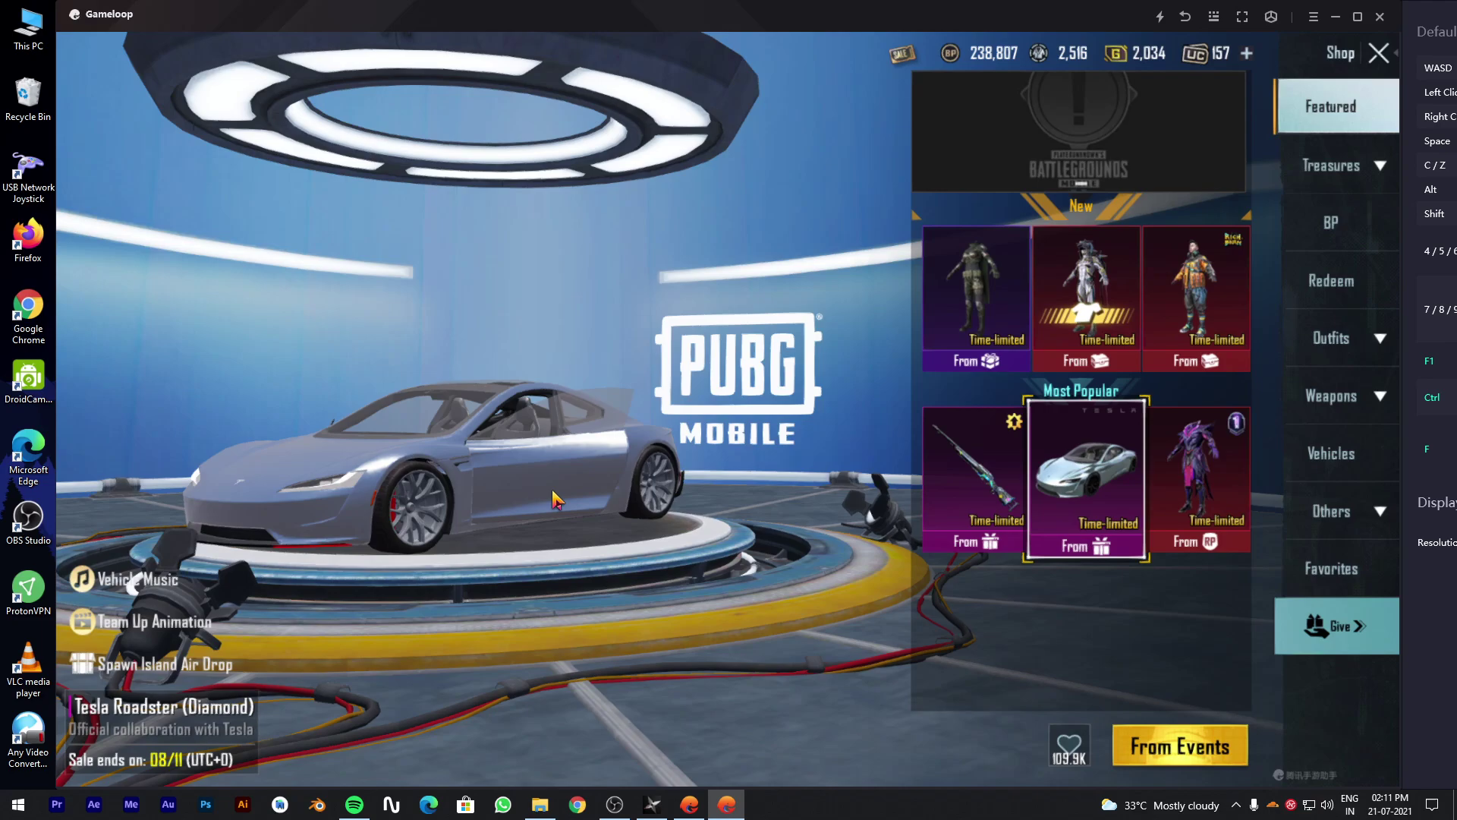
{"action": "left_click", "coordinate": [1378, 57]}
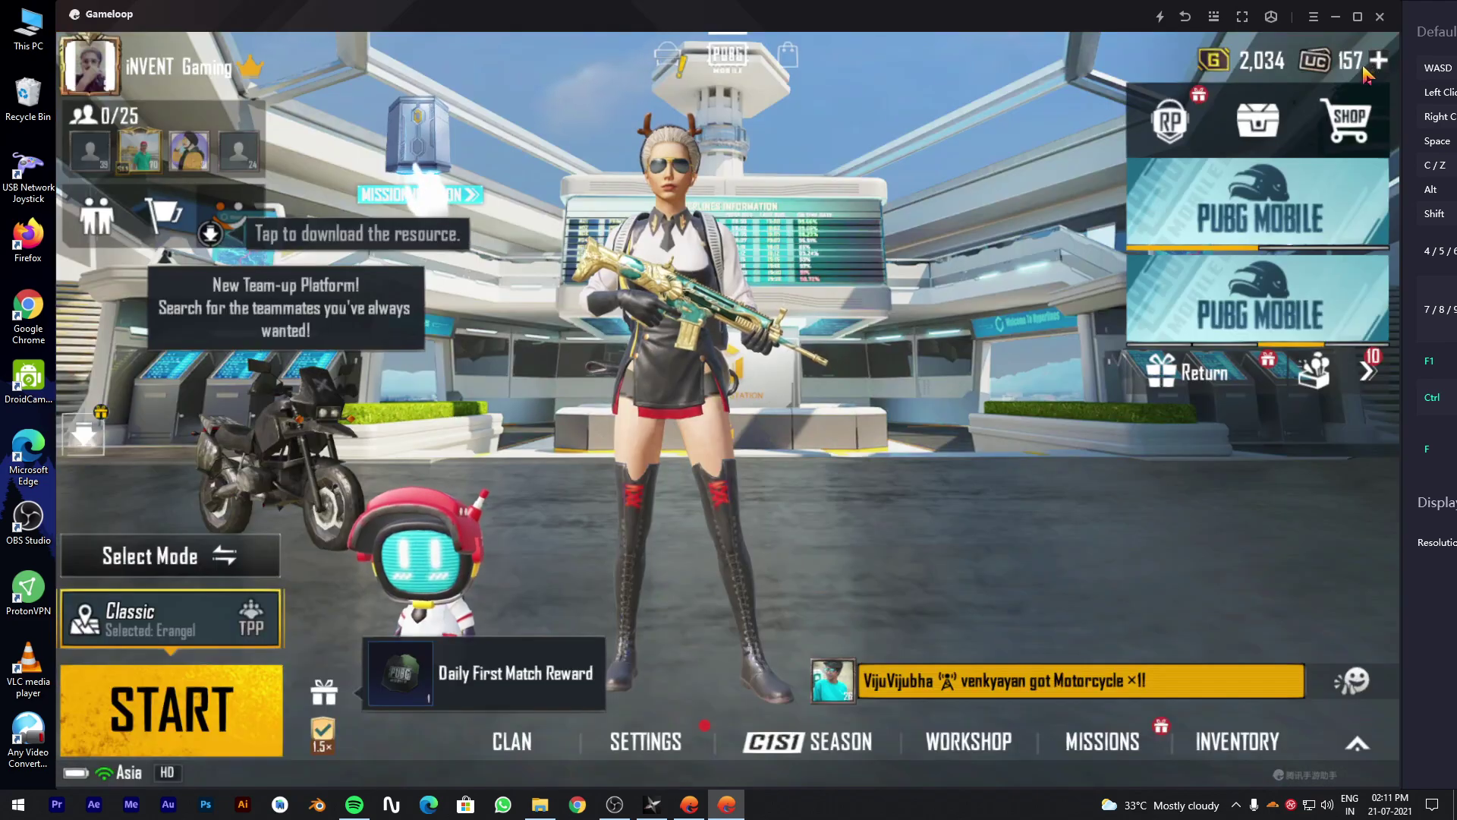
Open Desktop › 3D › Models › _NinjaRipper and widen the Name column.
{"action": "left_click", "coordinate": [1336, 17]}
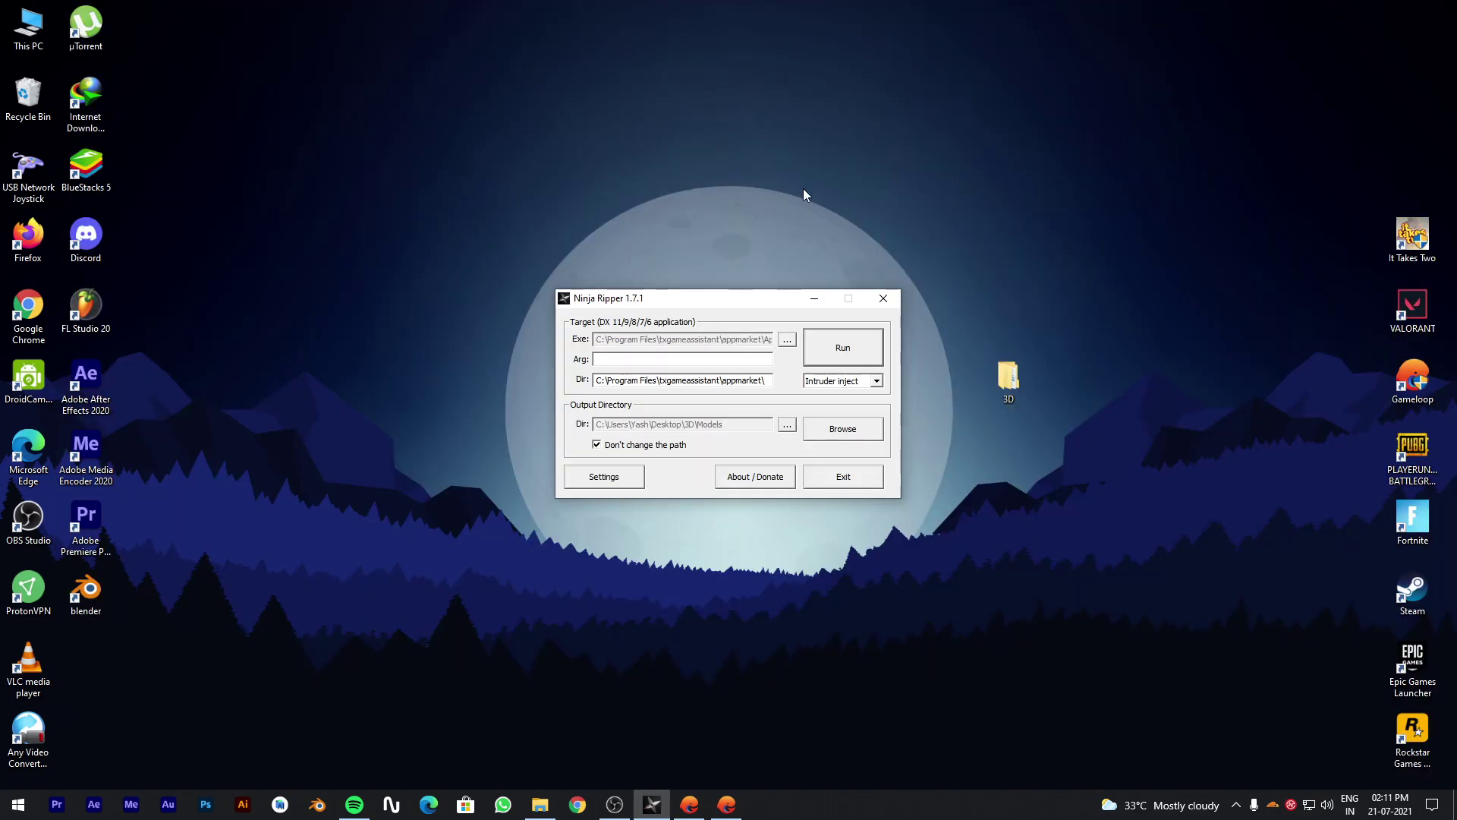
{"action": "left_click", "coordinate": [814, 298]}
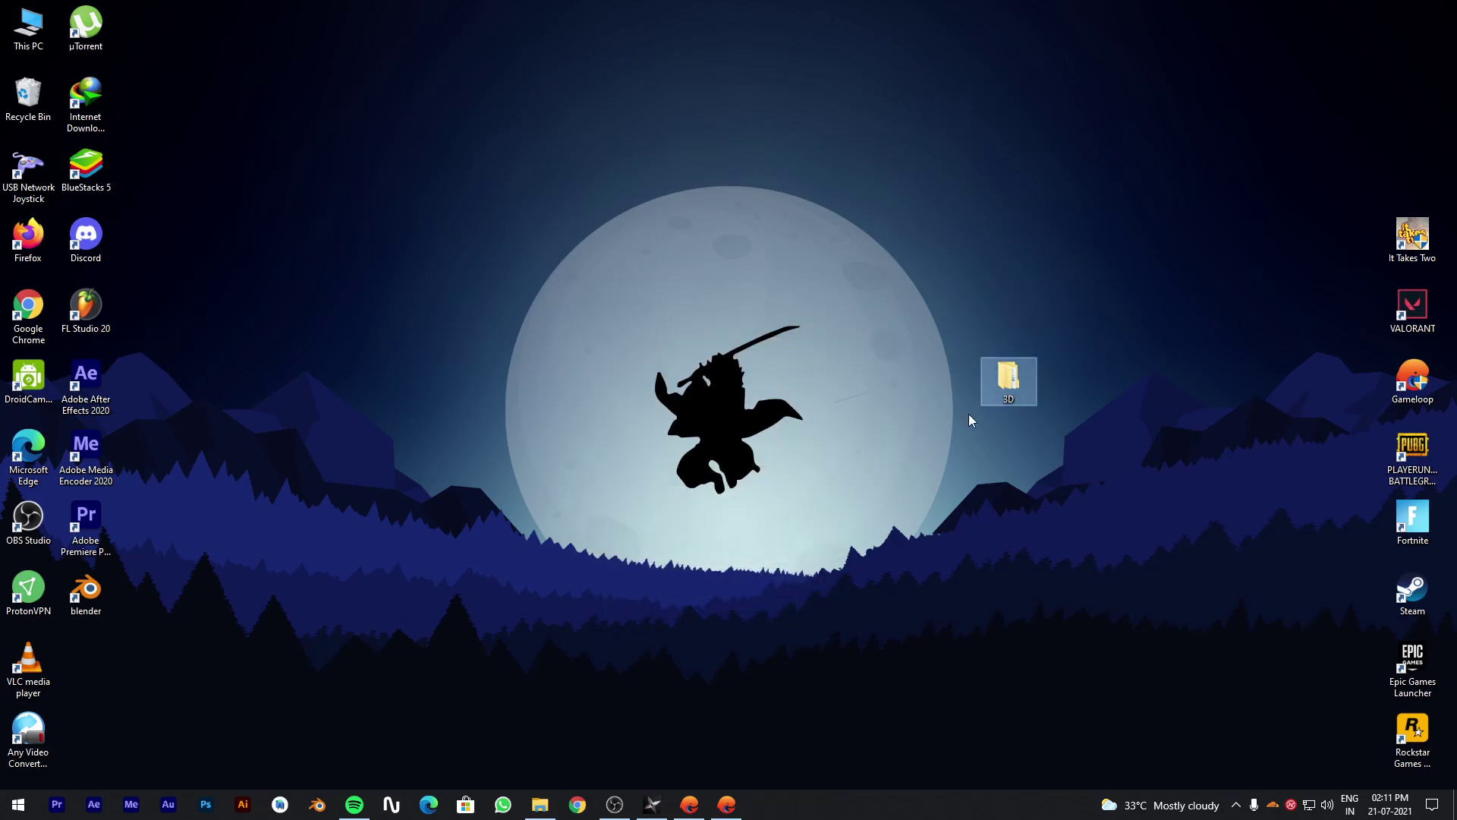
{"action": "double_click", "coordinate": [1001, 384]}
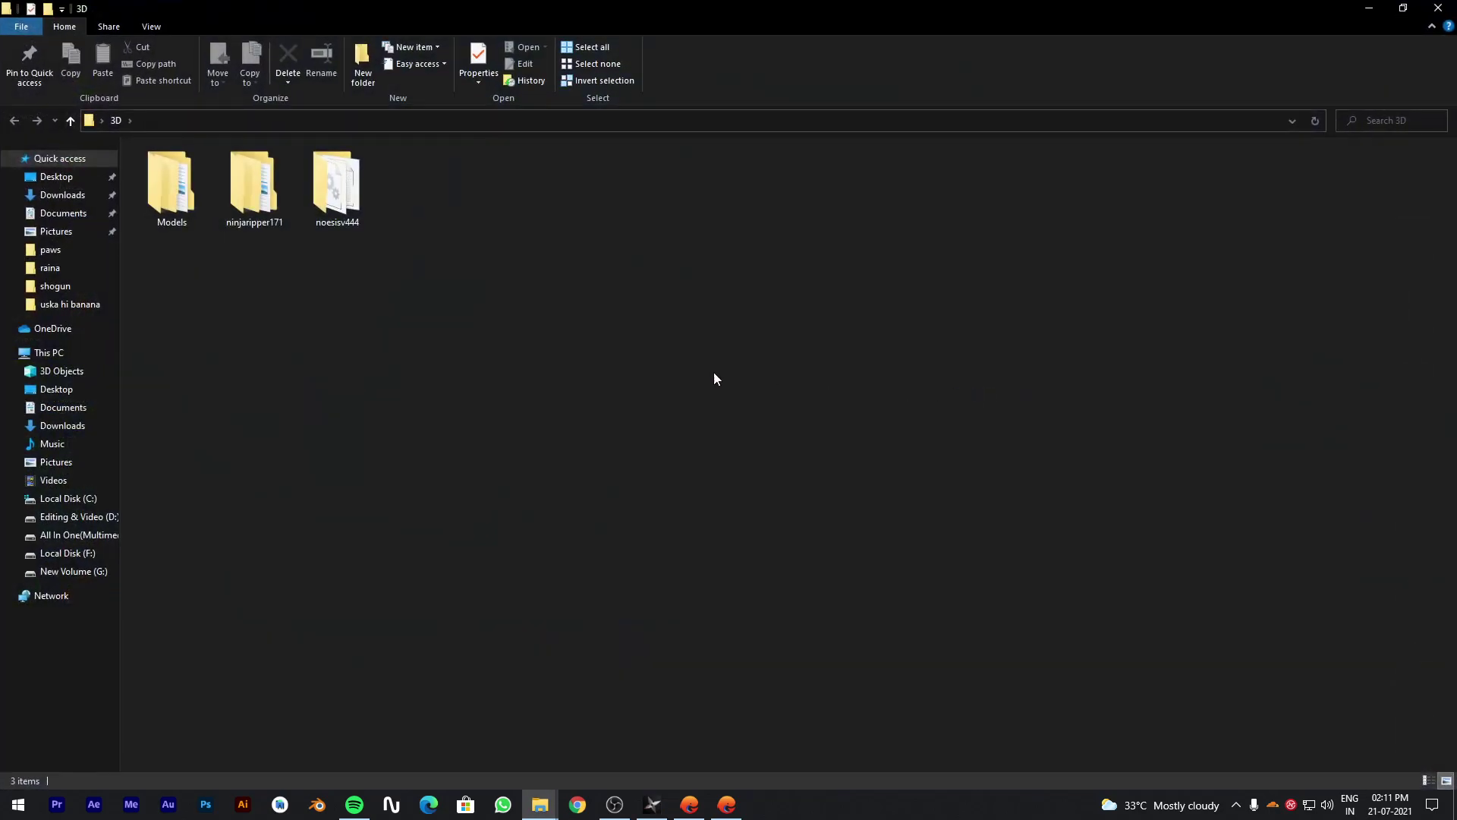
{"action": "double_click", "coordinate": [170, 186]}
{"action": "double_click", "coordinate": [166, 167]}
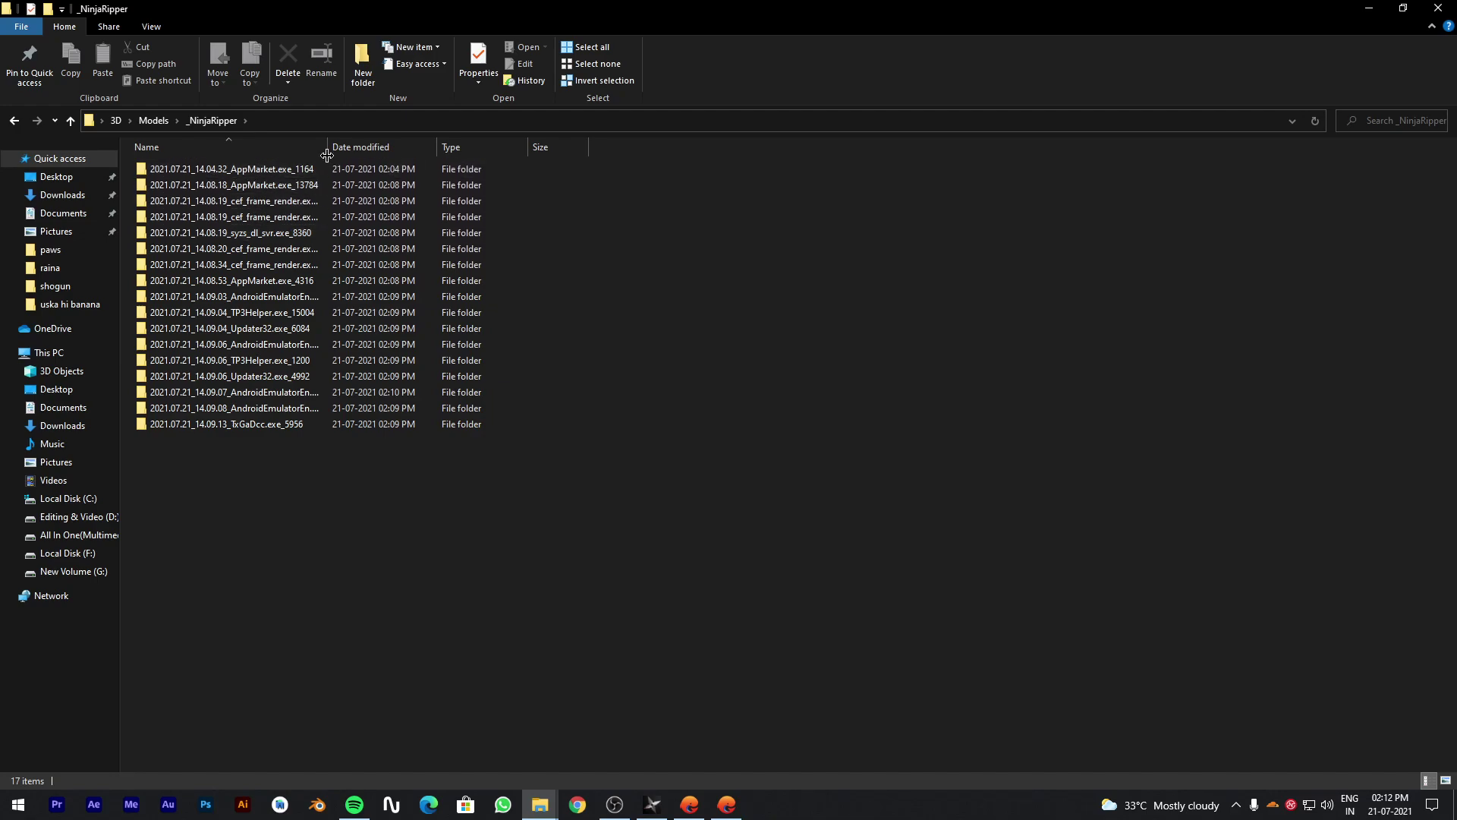
{"action": "left_click_drag", "start_coordinate": [331, 150], "coordinate": [418, 150]}
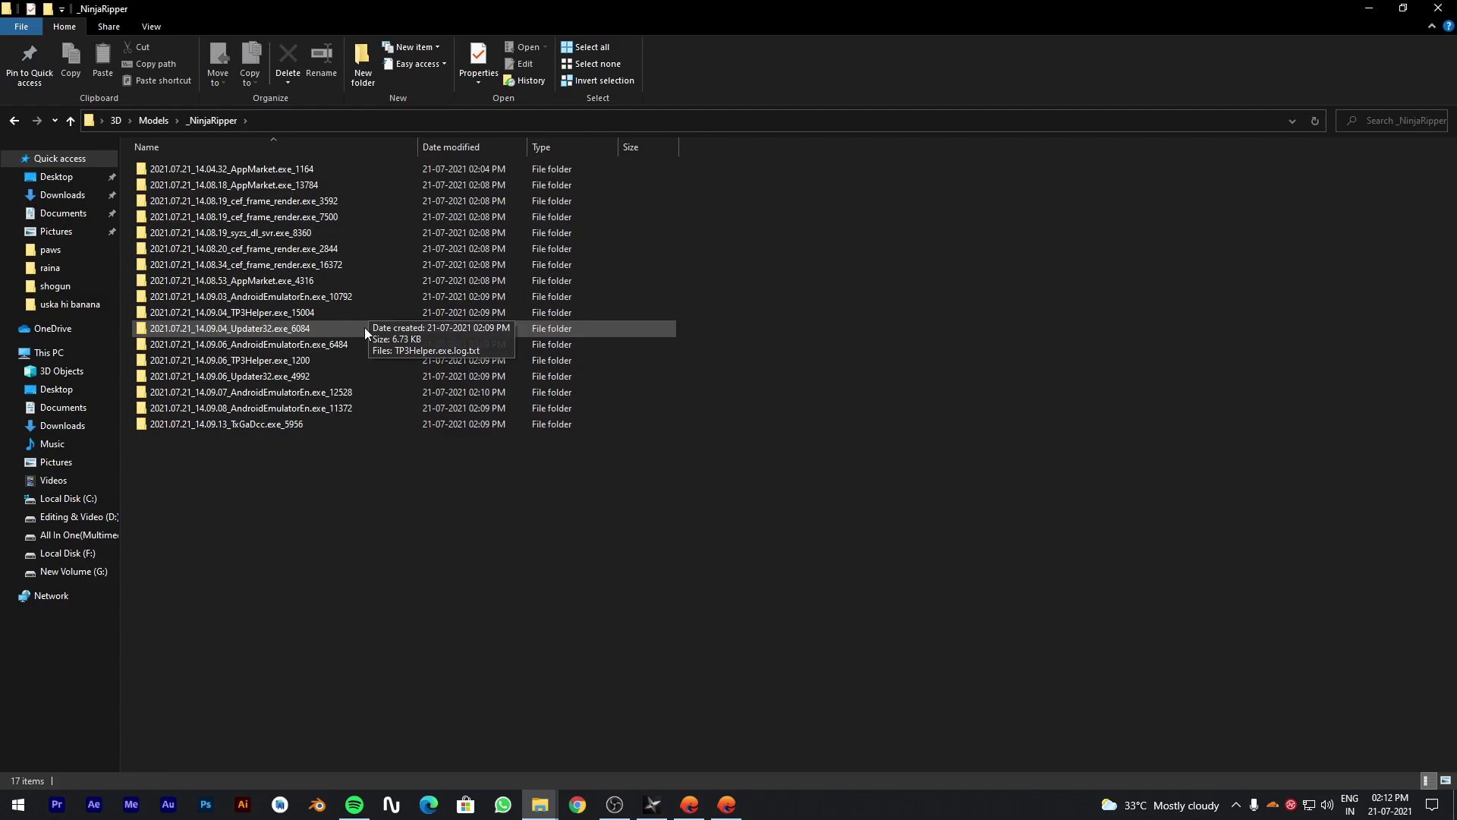
Check the capture folders, settling on 14.09.07 › 14.10.51 with its mesh files.
{"action": "double_click", "coordinate": [365, 348]}
{"action": "key", "text": "alt+Left"}
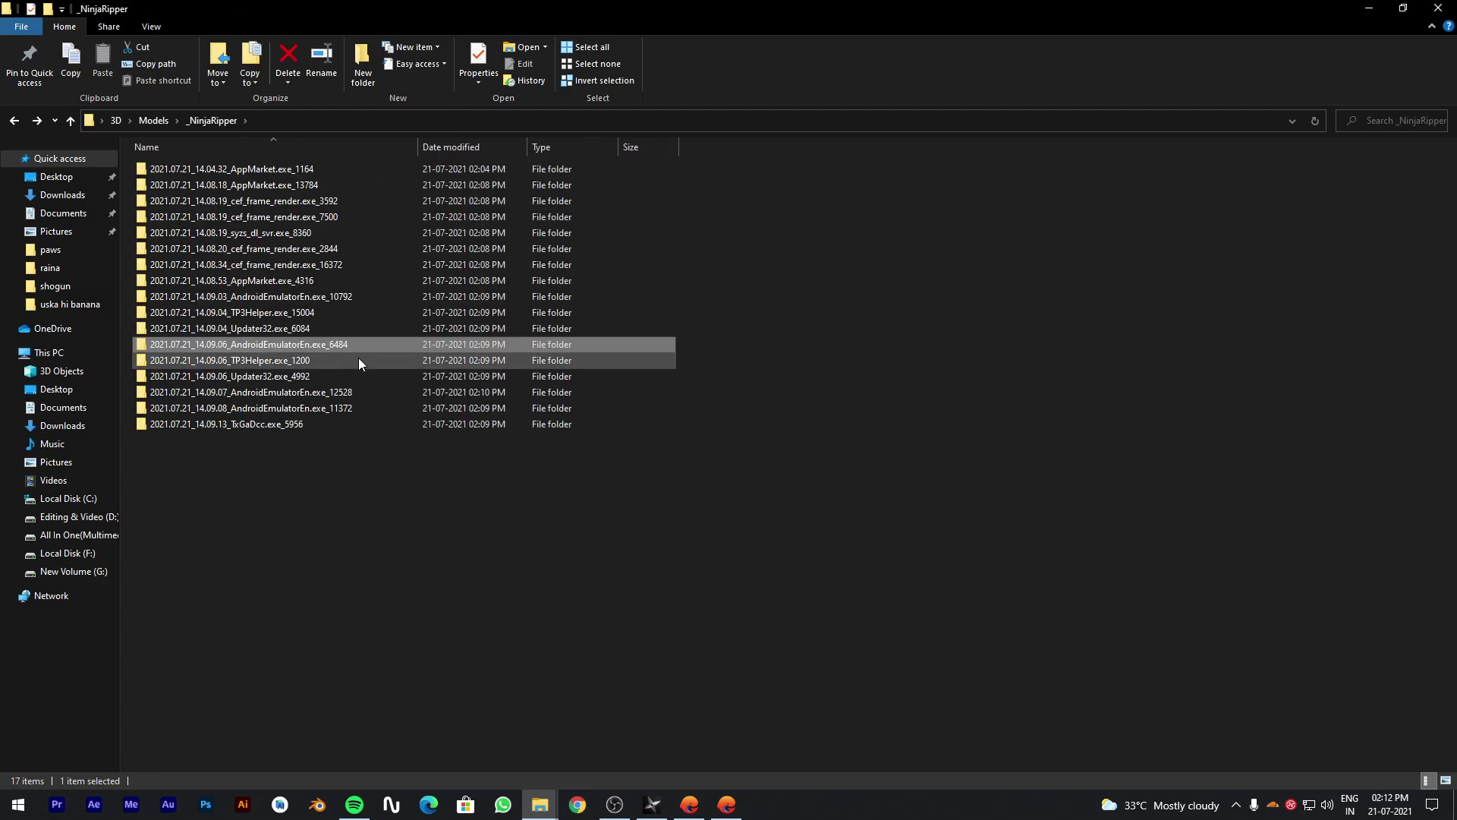
{"action": "double_click", "coordinate": [358, 387]}
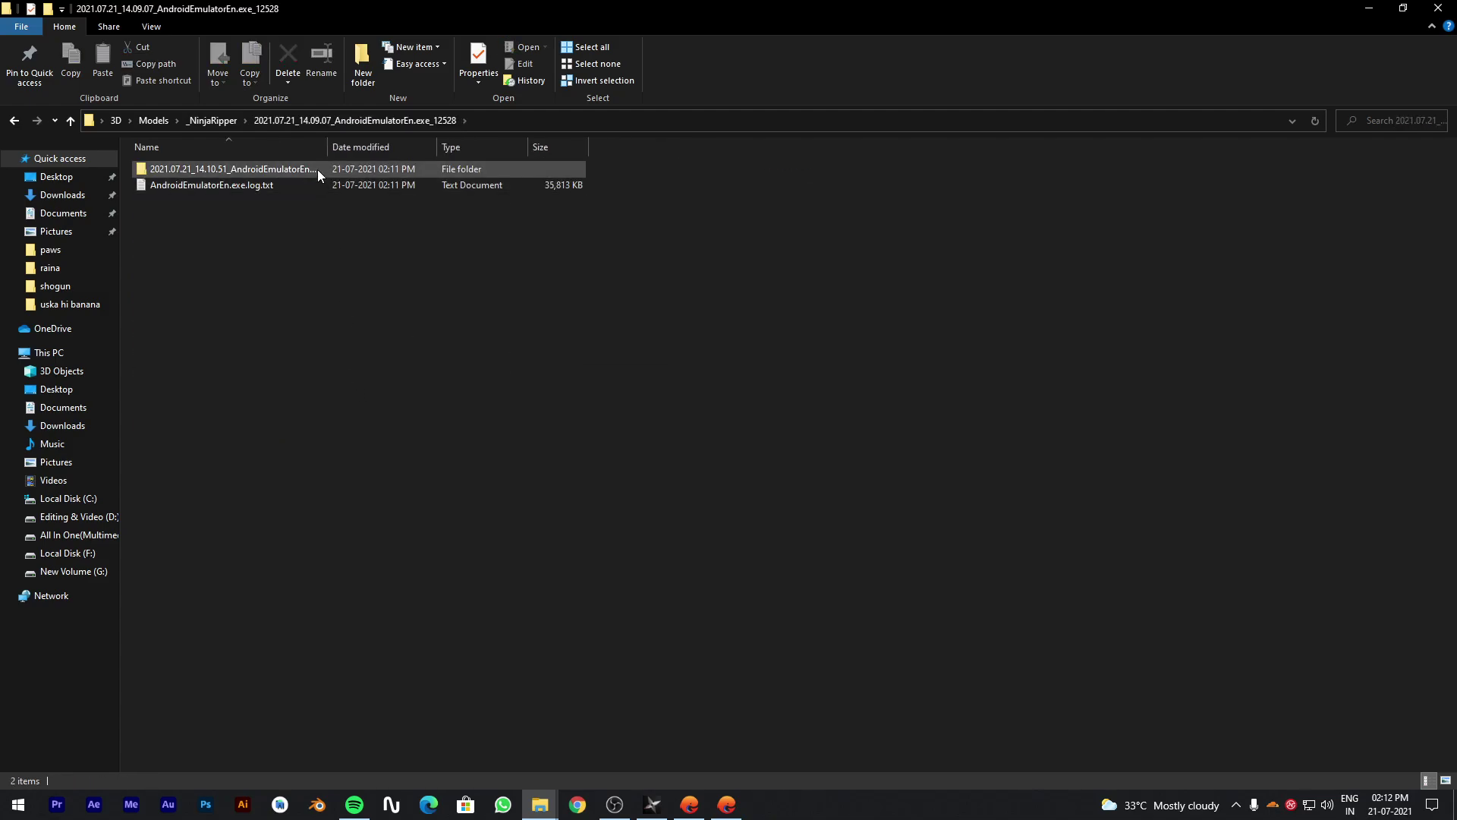
{"action": "double_click", "coordinate": [317, 170]}
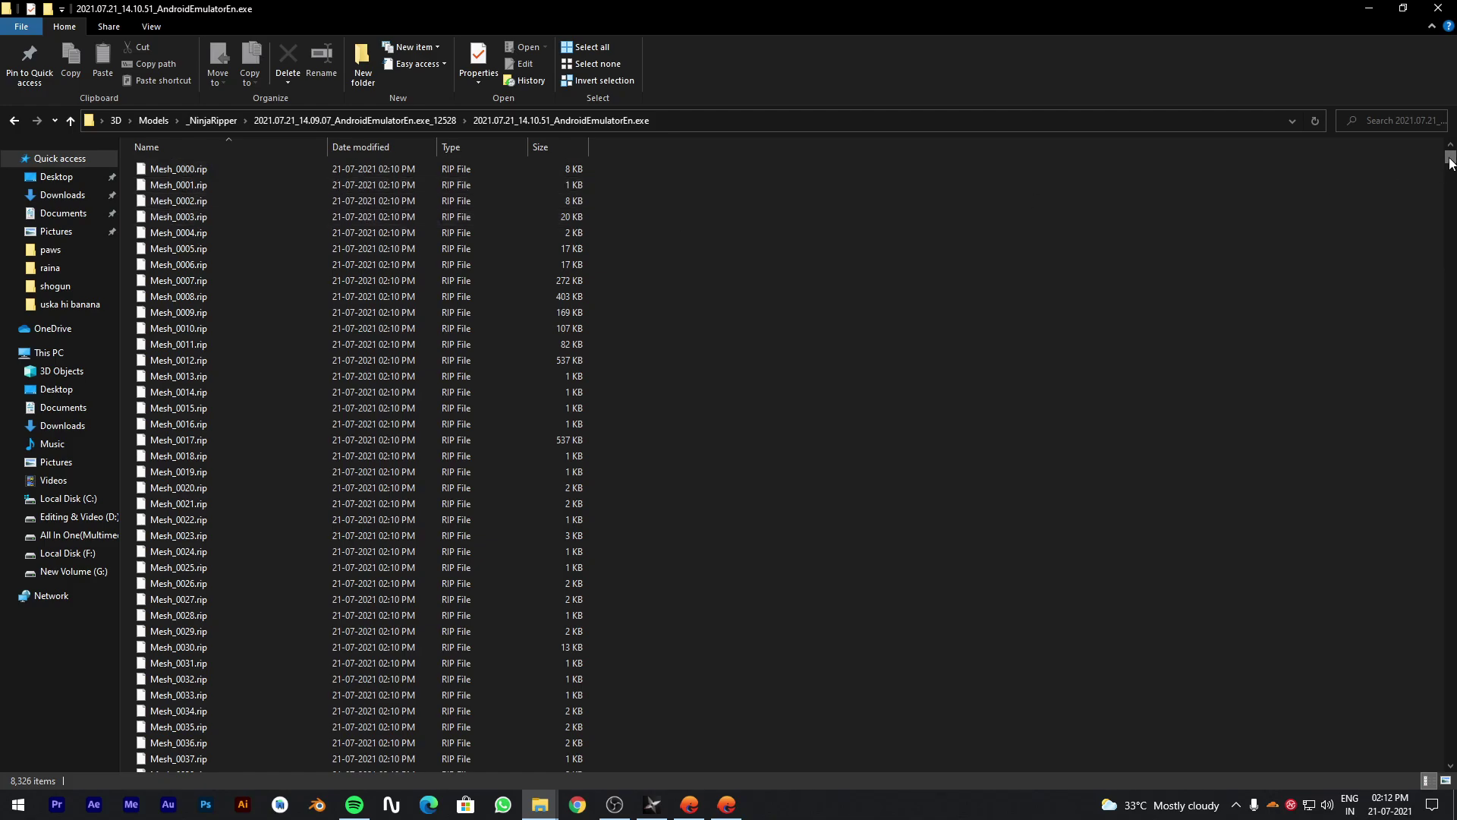
{"action": "mouse_move", "coordinate": [1450, 163]}
{"action": "left_mouse_down"}
{"action": "mouse_move", "coordinate": [1445, 766]}
{"action": "mouse_move", "coordinate": [1410, 458]}
{"action": "mouse_move", "coordinate": [1452, 144]}
{"action": "left_mouse_up"}
{"action": "key", "text": "alt+Up"}
{"action": "key", "text": "alt+Up"}
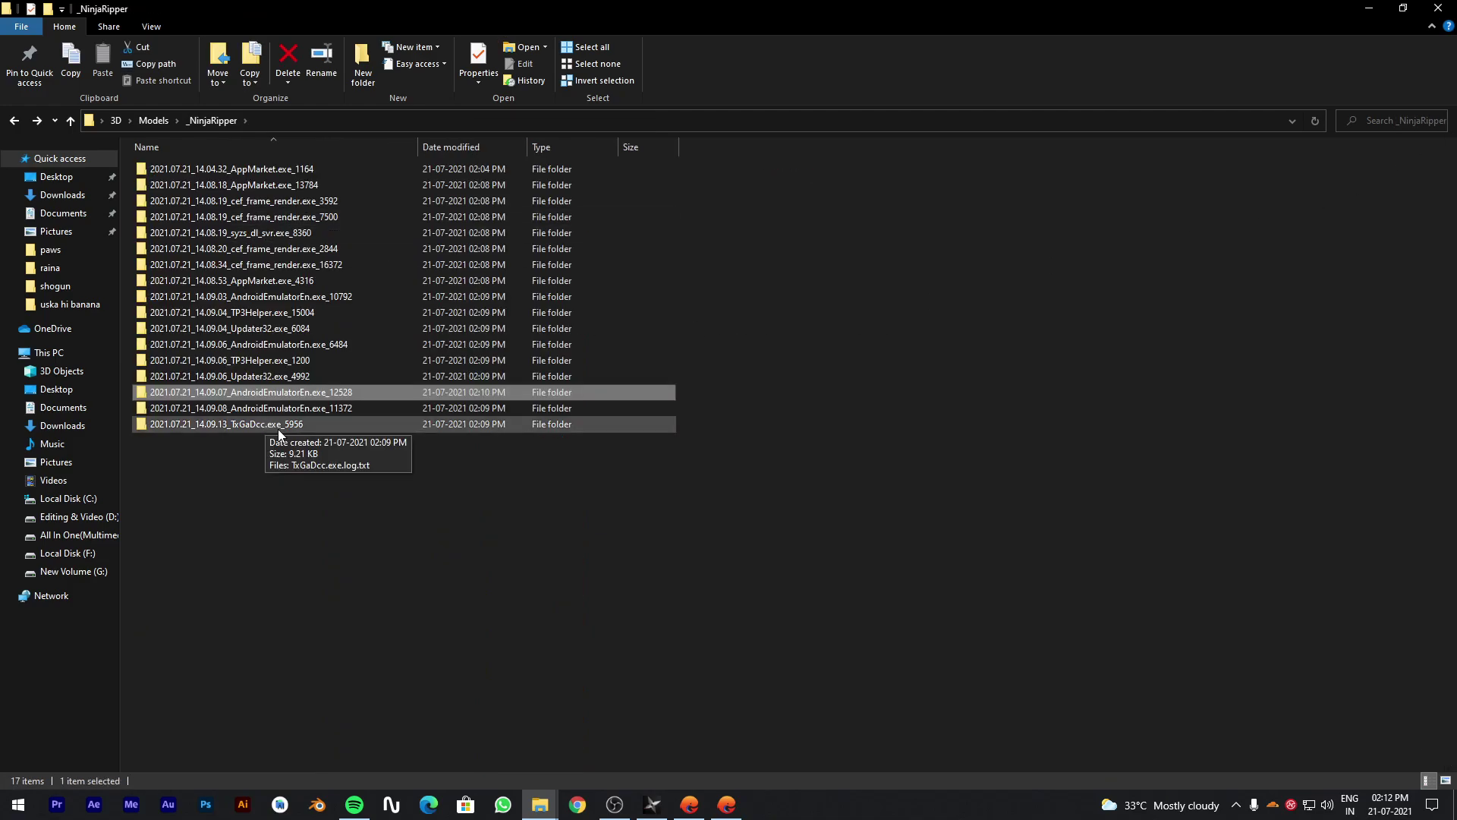
{"action": "double_click", "coordinate": [298, 407]}
{"action": "key", "text": "alt+Up"}
{"action": "left_click", "coordinate": [274, 398]}
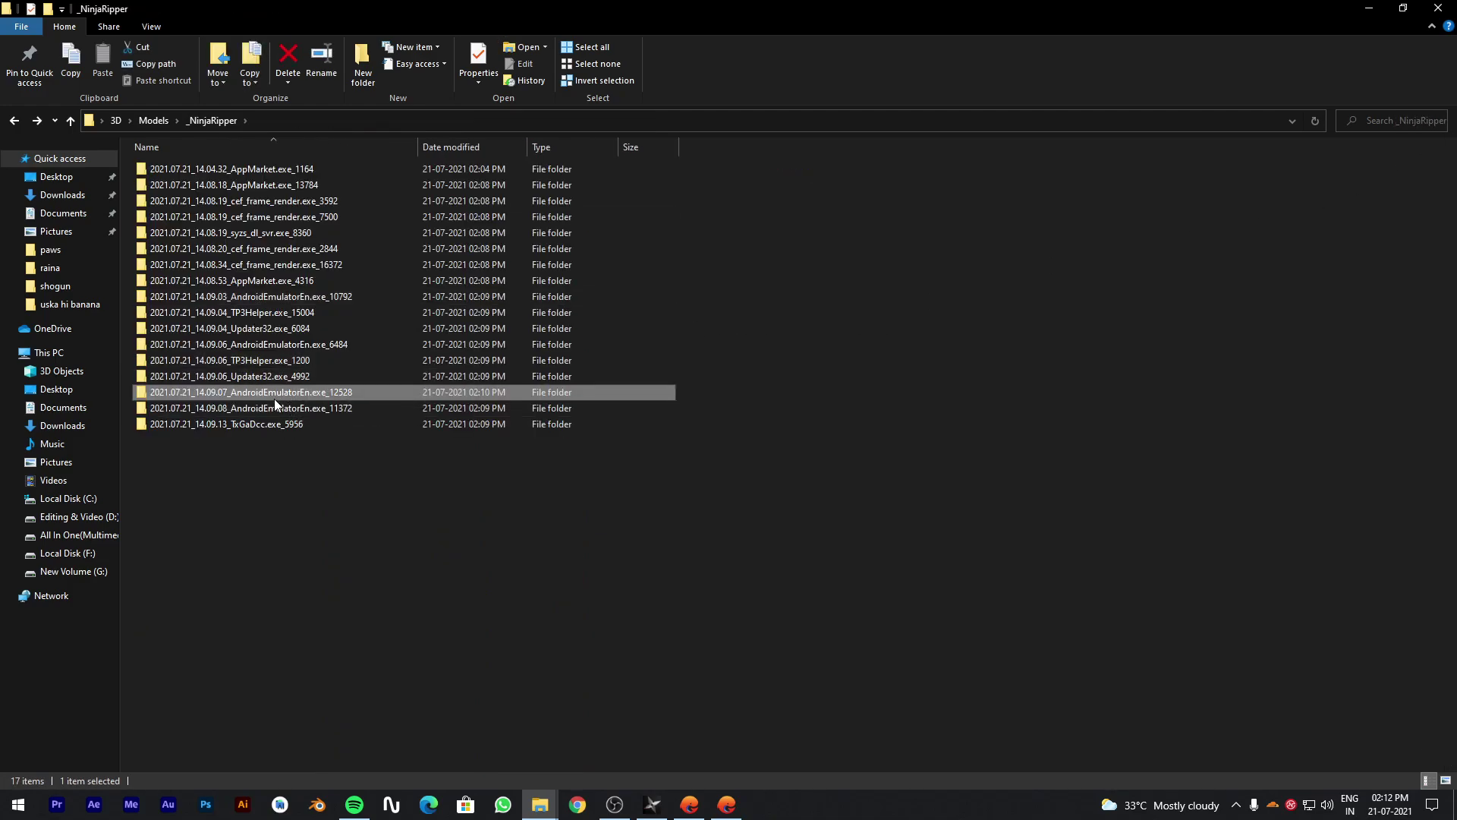
{"action": "double_click", "coordinate": [275, 398]}
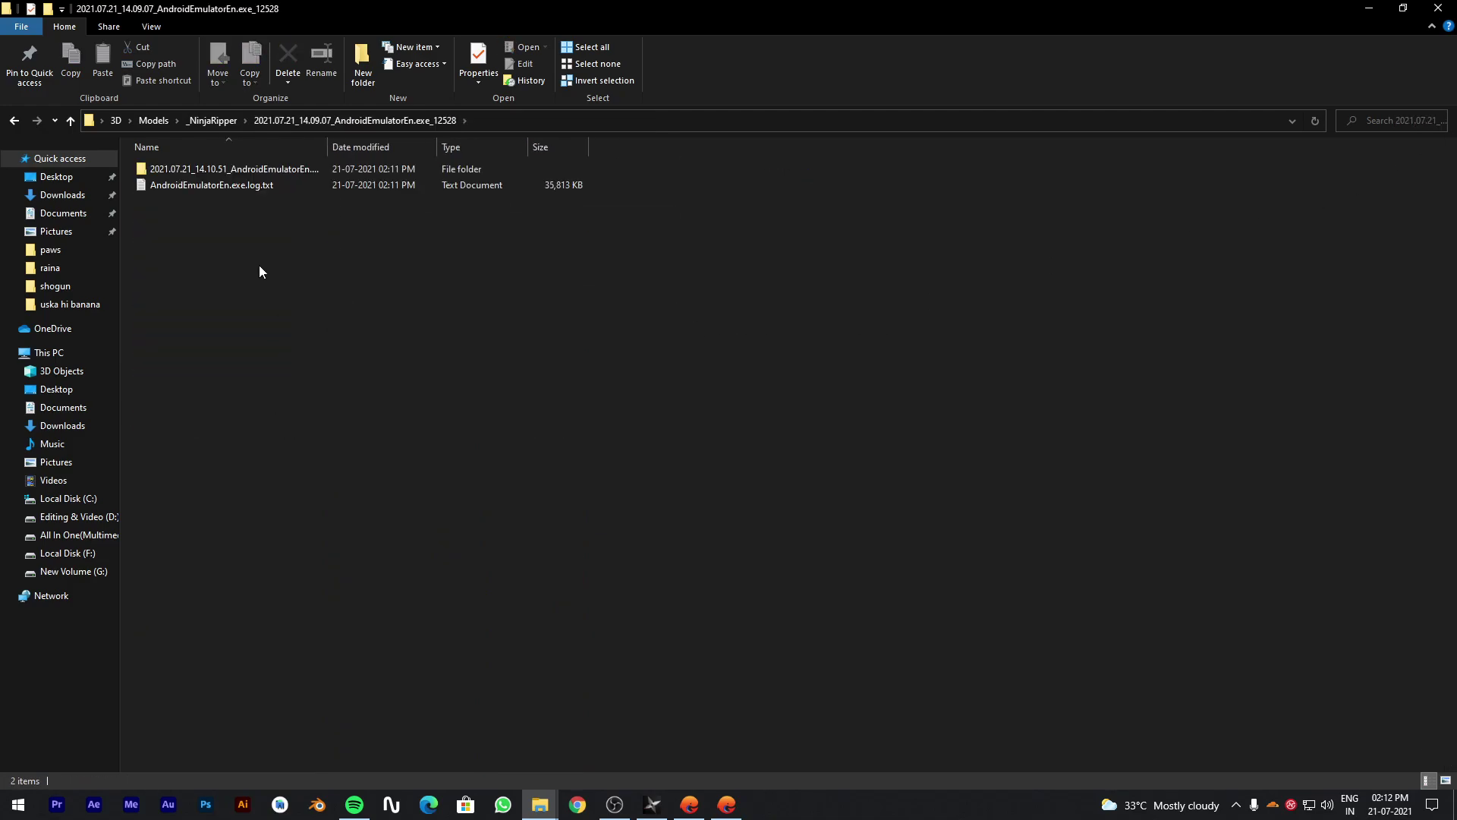
{"action": "double_click", "coordinate": [333, 168]}
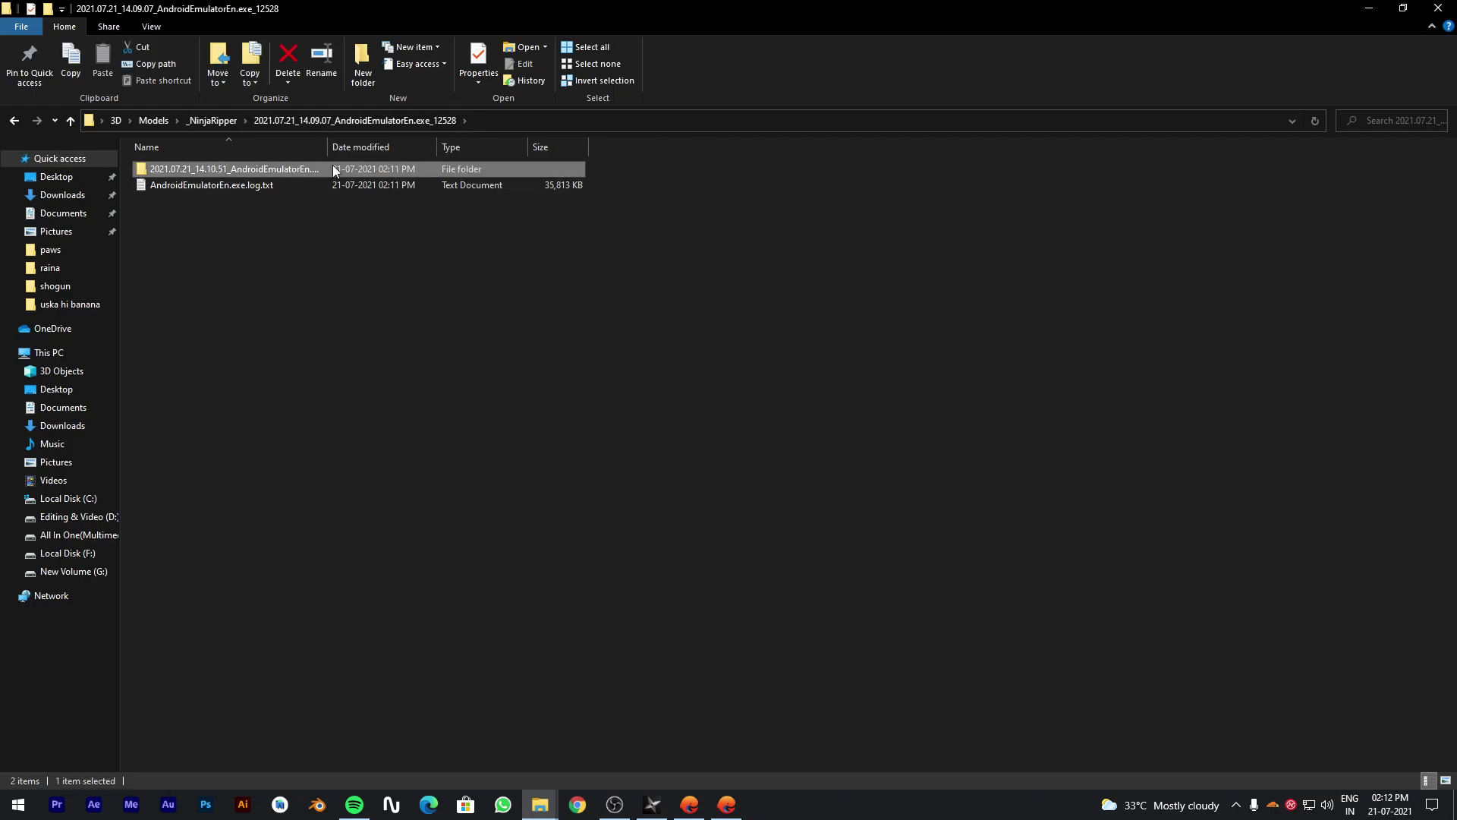
Open the noesisv444 folder inside the desktop 3D folder.
{"action": "left_click", "coordinate": [1377, 8]}
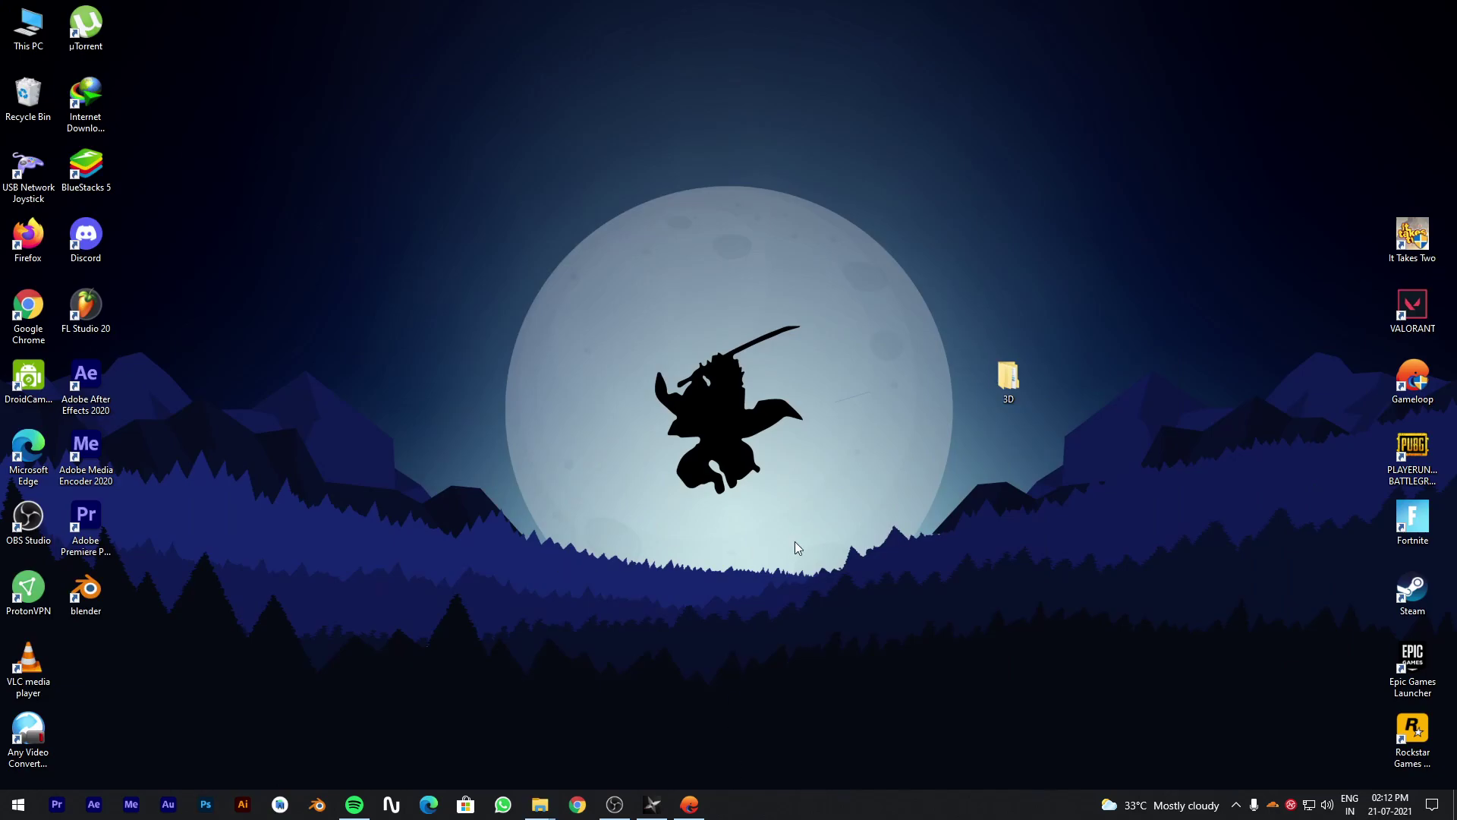
{"action": "double_click", "coordinate": [1009, 374]}
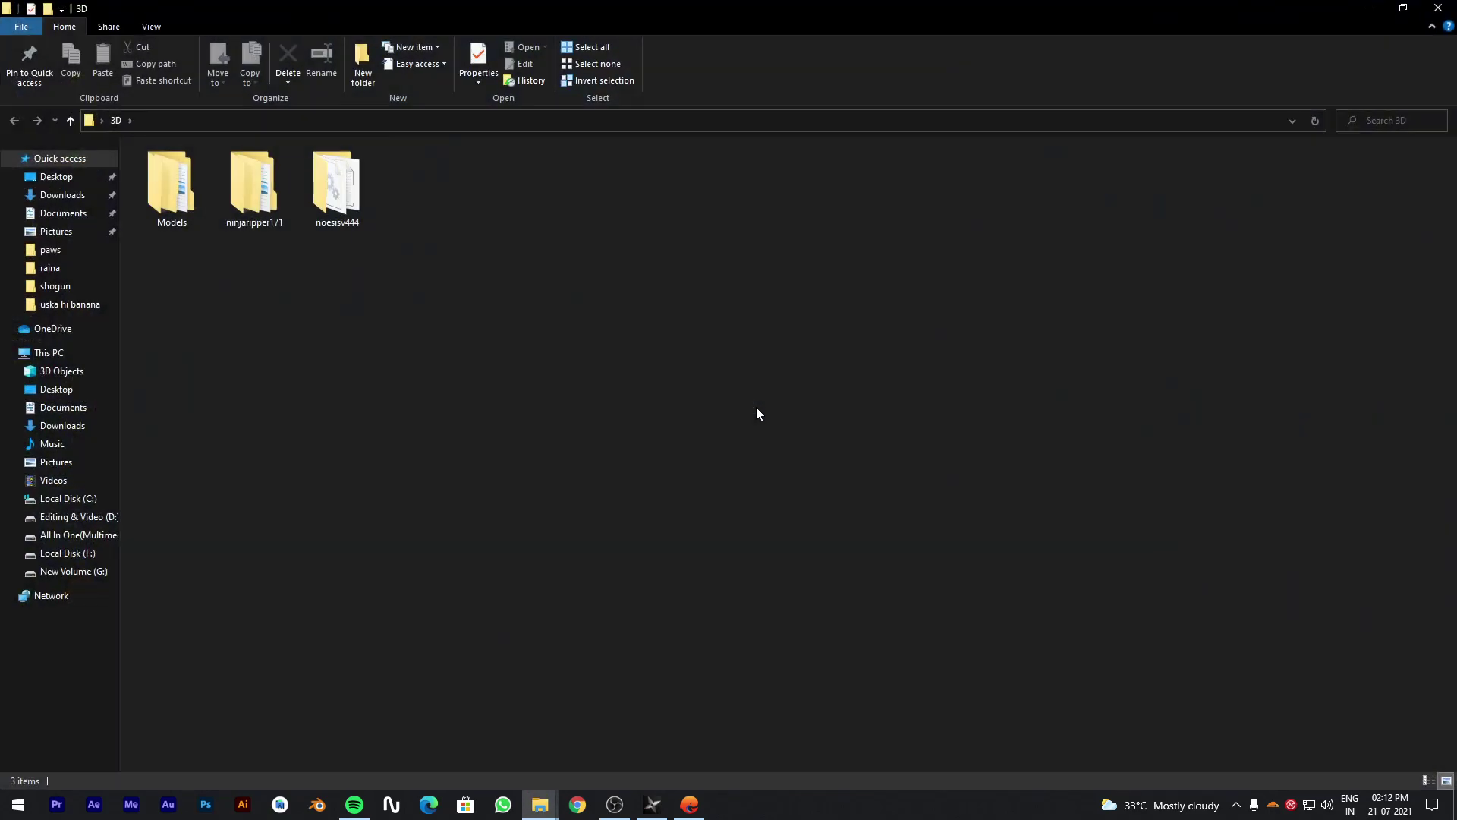
{"action": "double_click", "coordinate": [336, 186]}
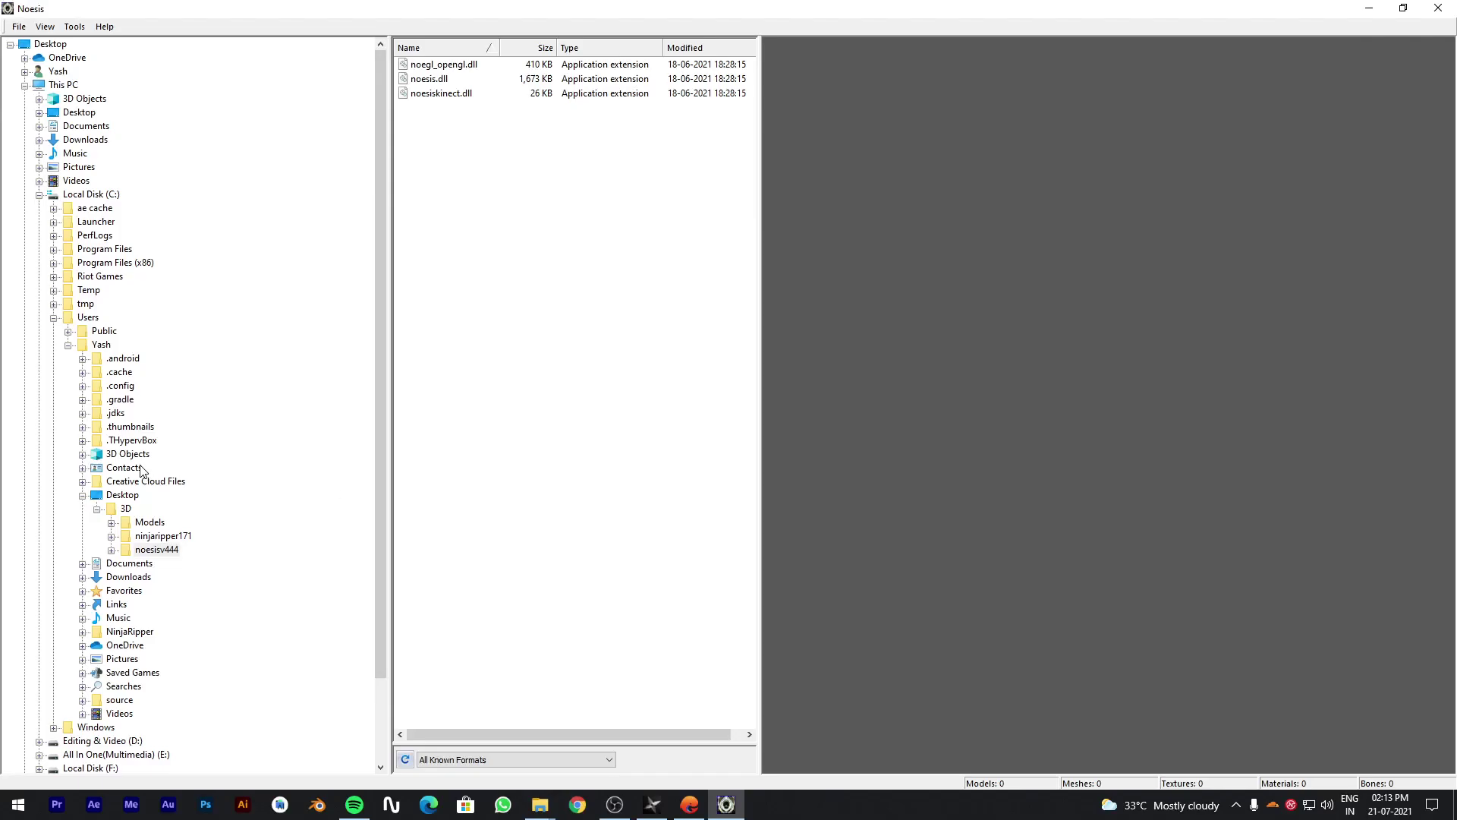
In the folder tree, expand 3D › Models › _NinjaRipper › 14.09.07 capture and select 14.10.51.
{"action": "left_click", "coordinate": [50, 45]}
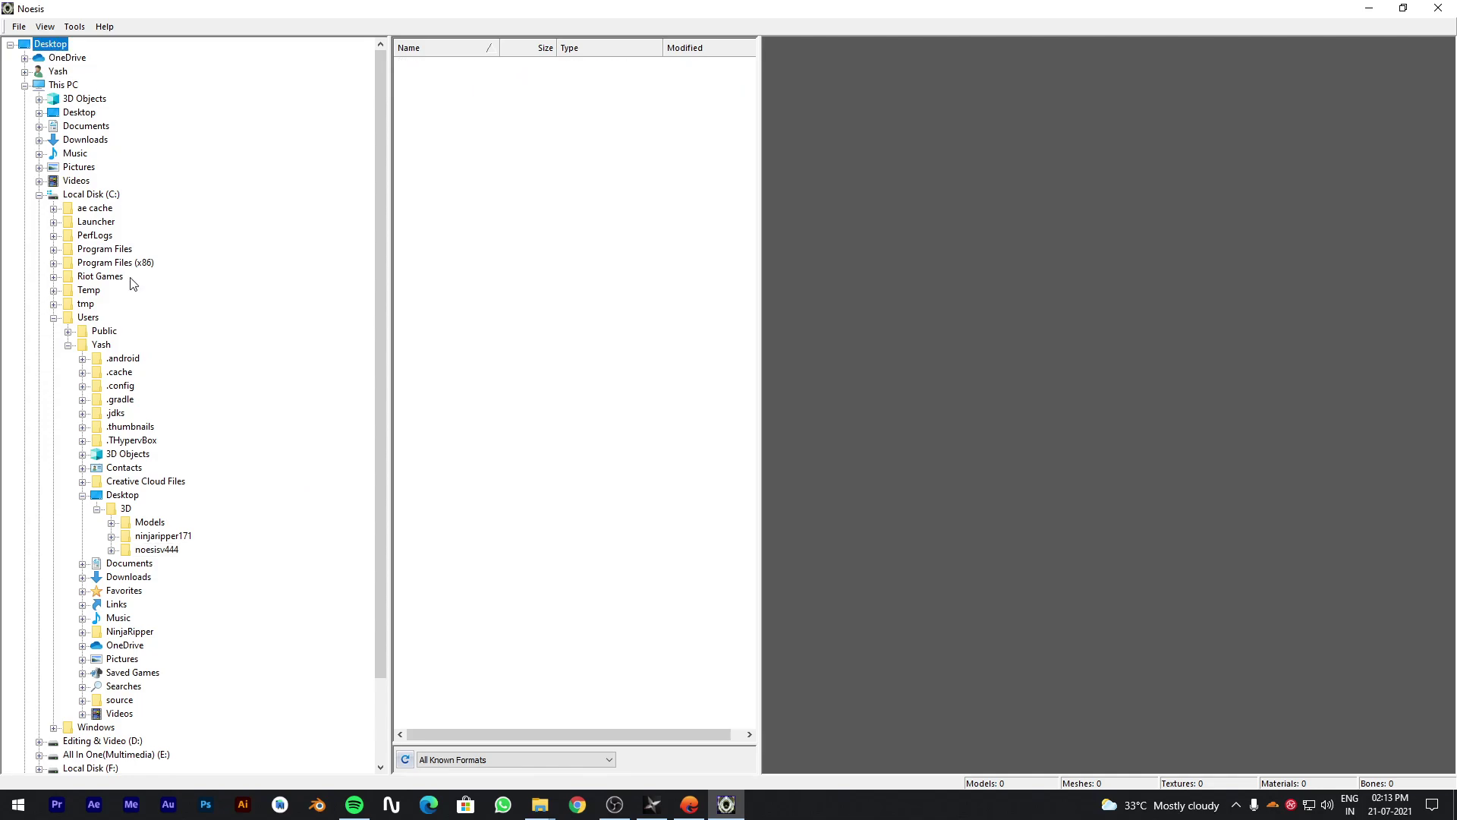
{"action": "left_click", "coordinate": [54, 318]}
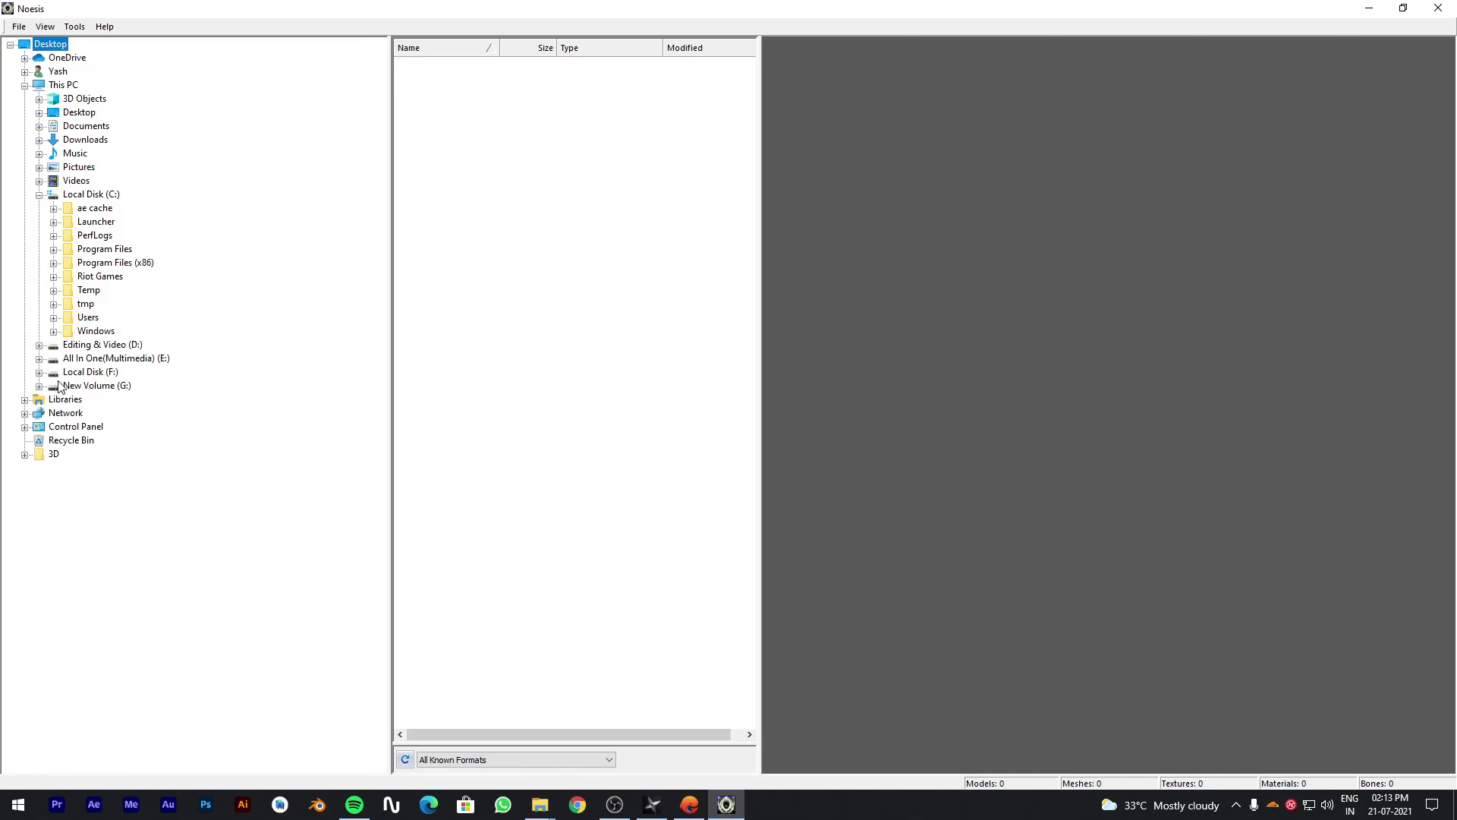
{"action": "left_click", "coordinate": [25, 454]}
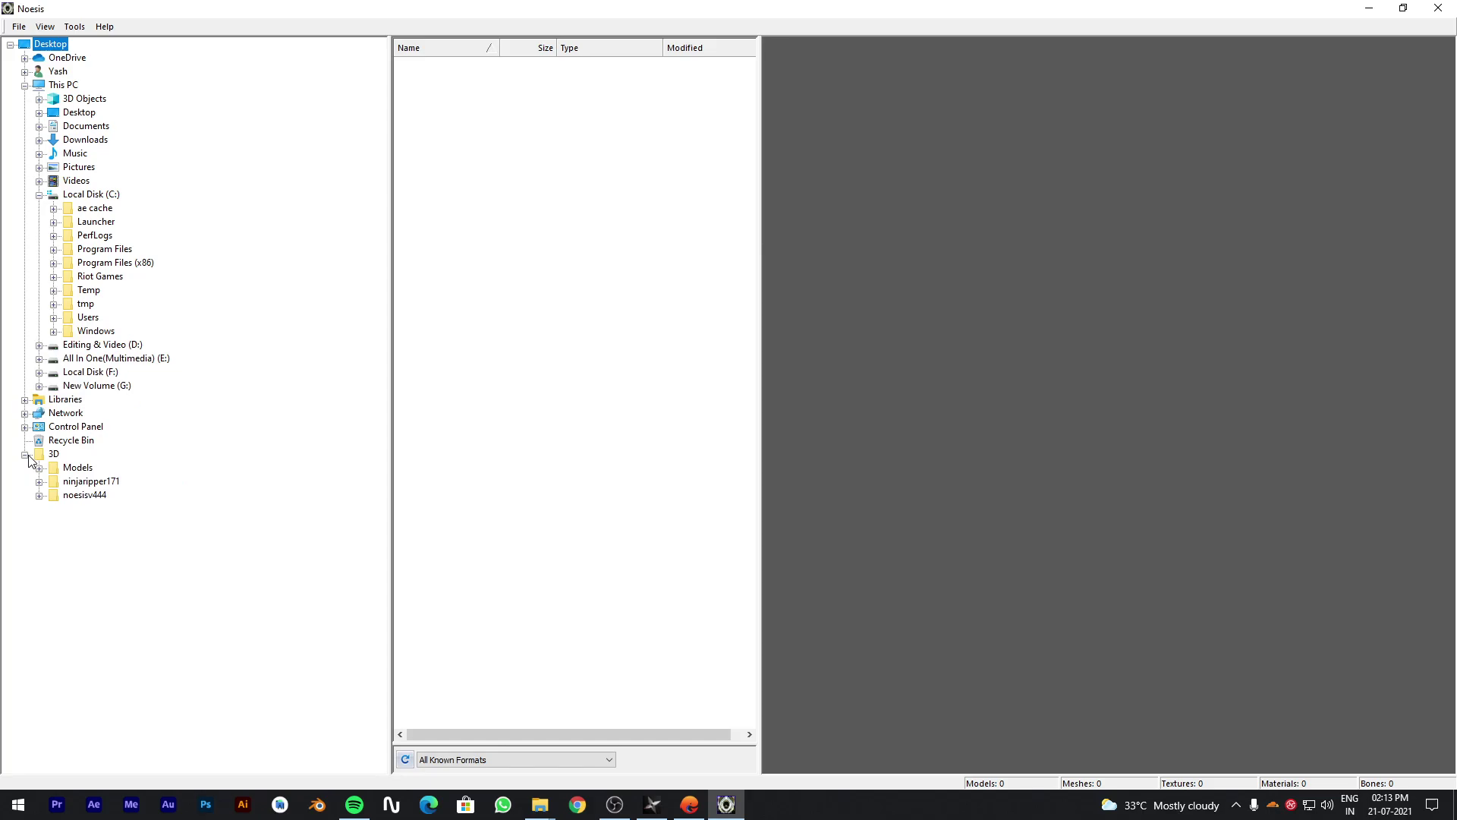
{"action": "left_click", "coordinate": [39, 468]}
{"action": "left_click", "coordinate": [53, 483]}
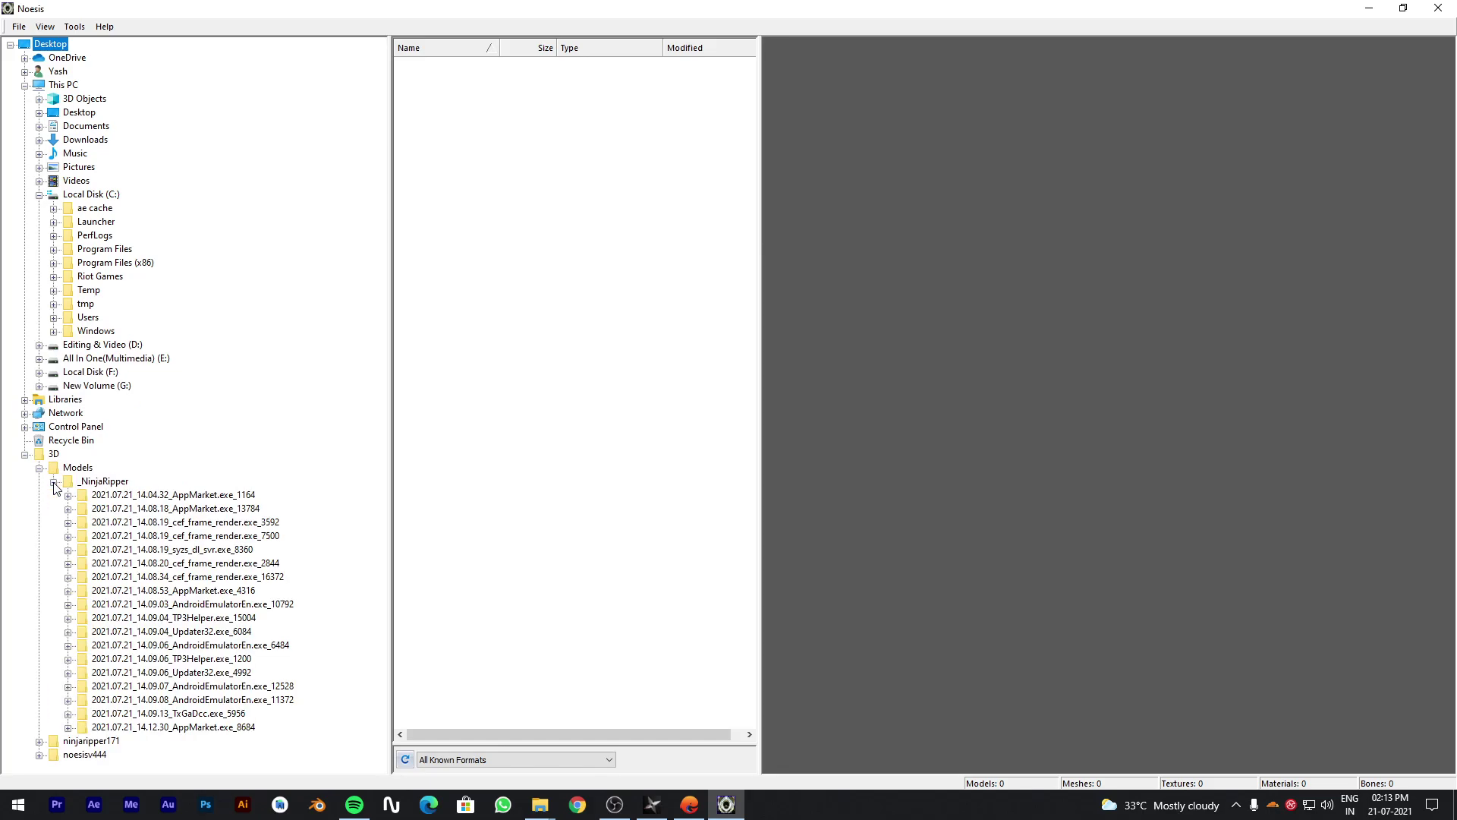
{"action": "left_click", "coordinate": [68, 687]}
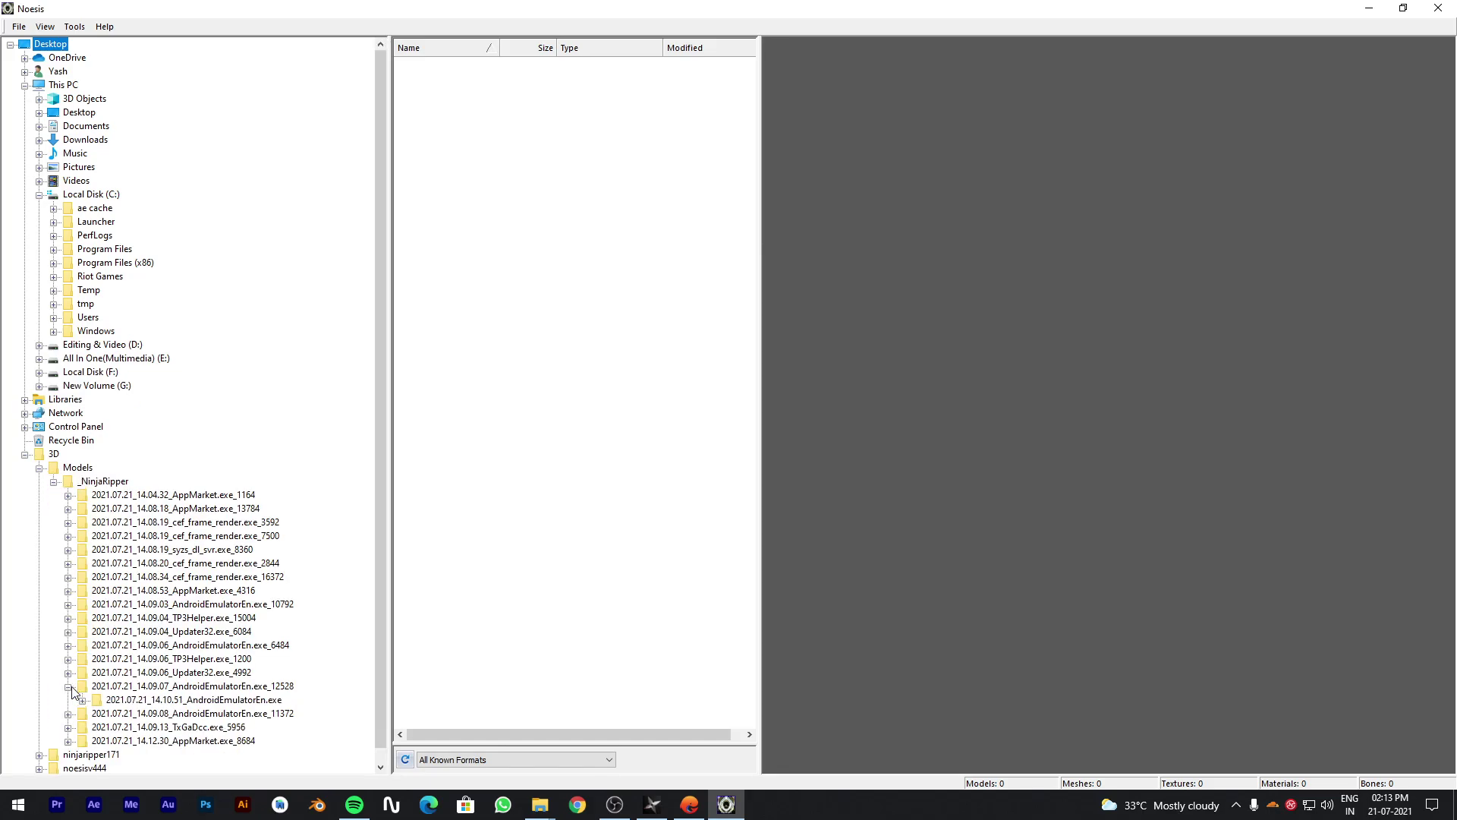
{"action": "left_click", "coordinate": [146, 701]}
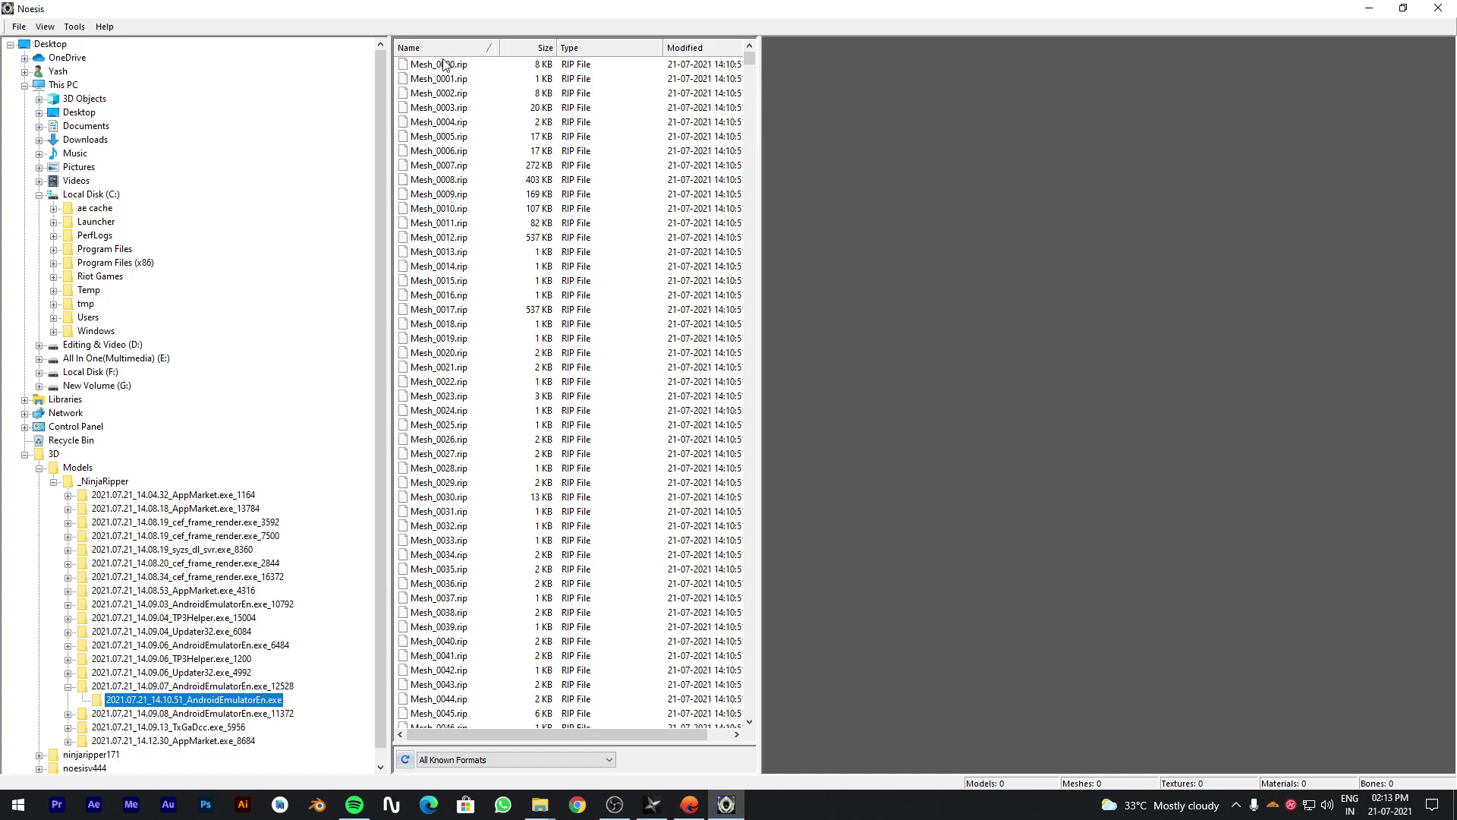
Preview Mesh_0000, Mesh_0007 and Mesh_0009, ending on Mesh_0008's body turned forward.
{"action": "left_click", "coordinate": [446, 65]}
{"action": "left_click_drag", "start_coordinate": [1243, 293], "coordinate": [1199, 297]}
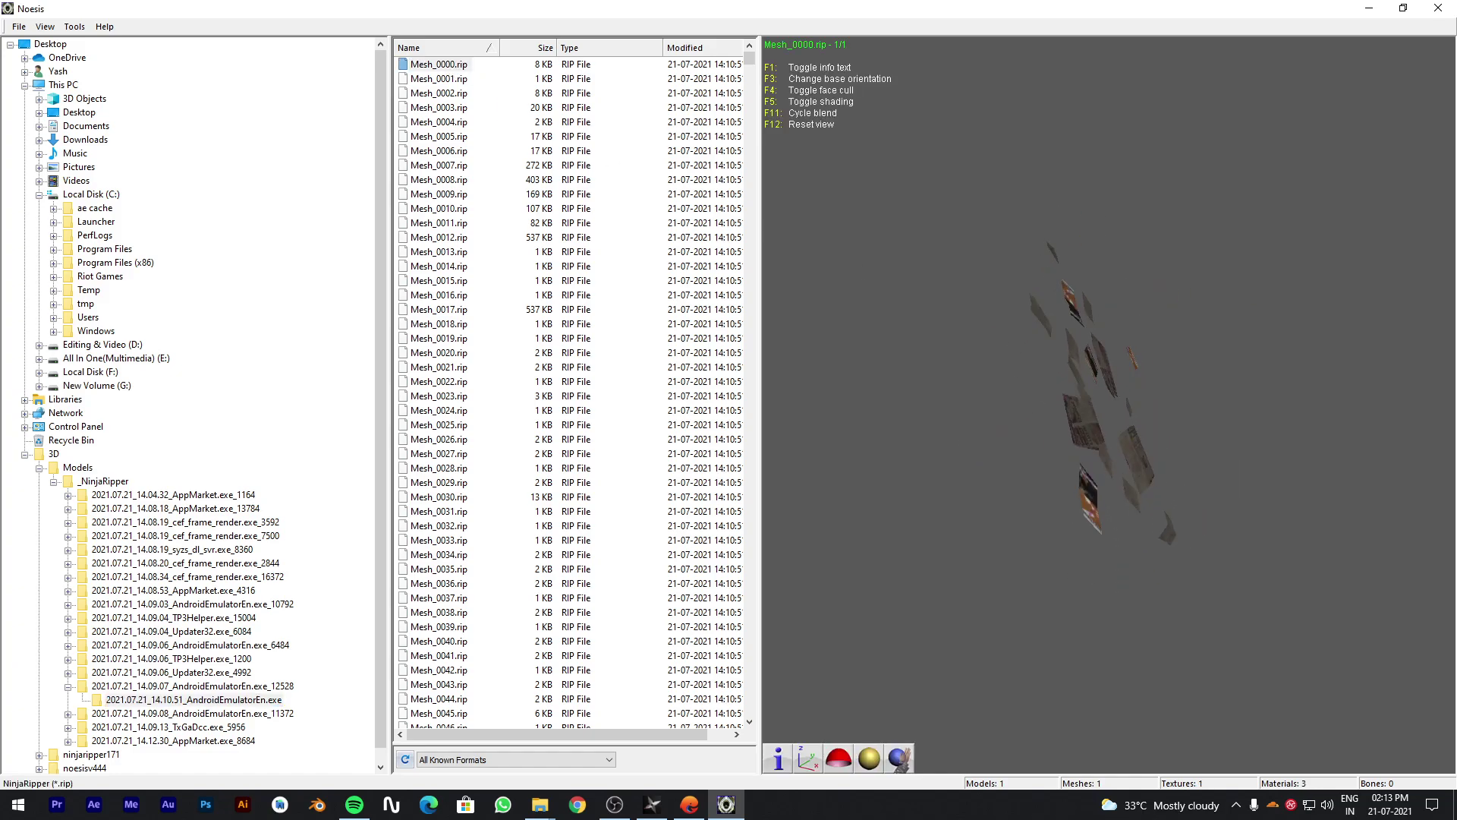
{"action": "left_click", "coordinate": [470, 166]}
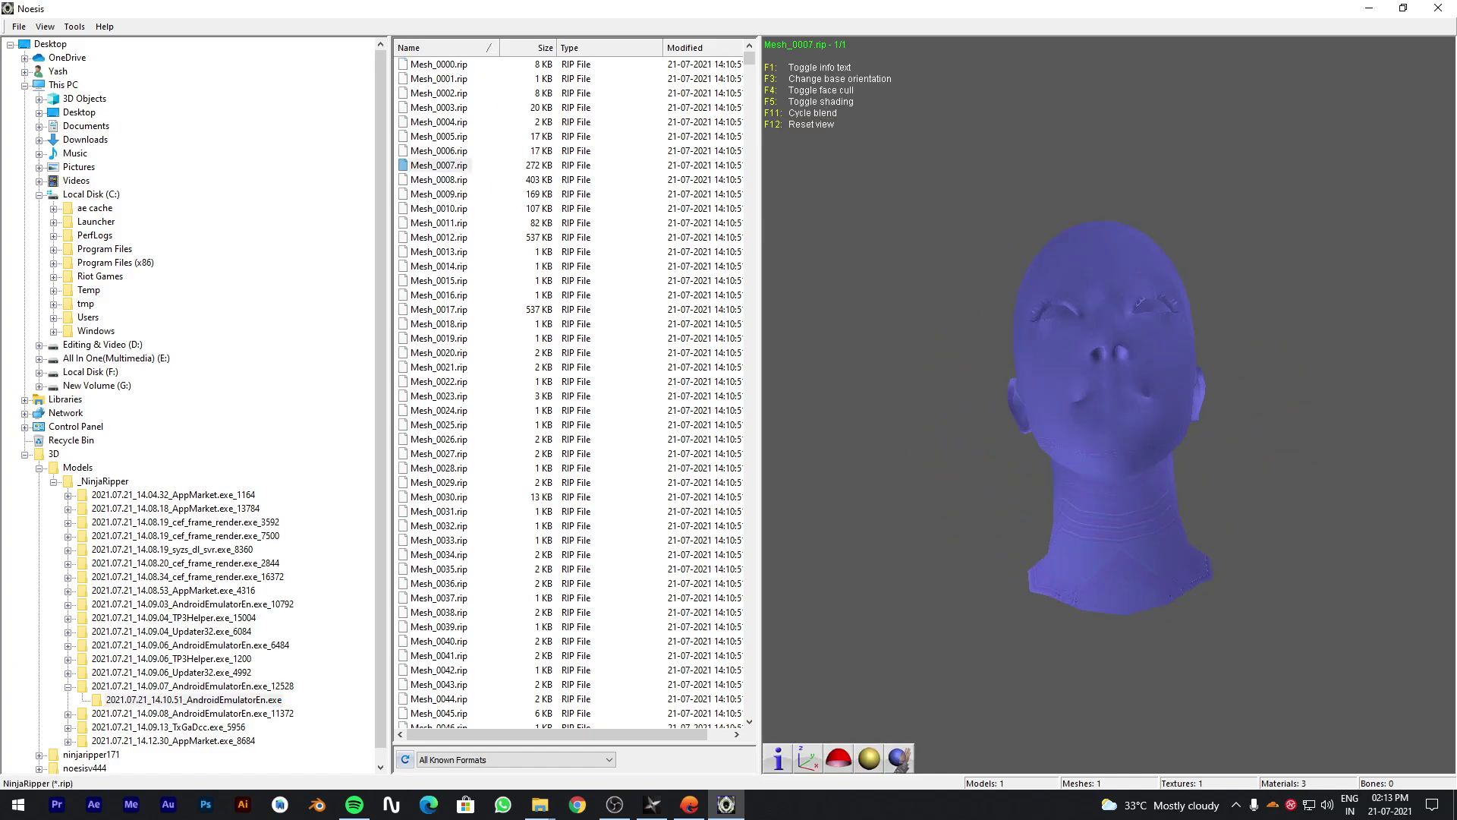
{"action": "left_click_drag", "start_coordinate": [1108, 365], "coordinate": [1130, 405]}
{"action": "left_click", "coordinate": [431, 179]}
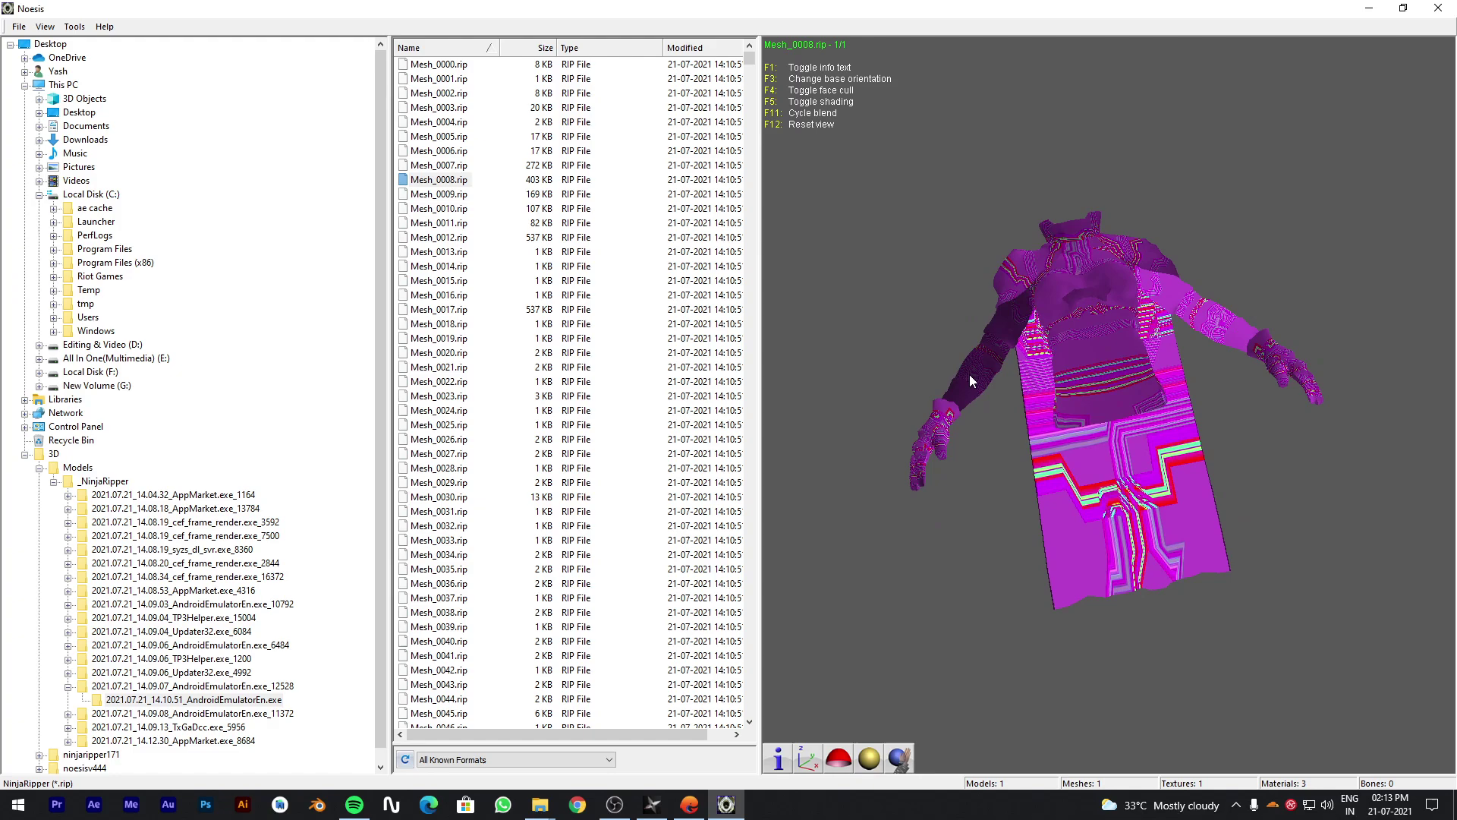
{"action": "left_click", "coordinate": [444, 195]}
{"action": "left_click_drag", "start_coordinate": [1098, 365], "coordinate": [1093, 411]}
{"action": "left_click", "coordinate": [442, 180]}
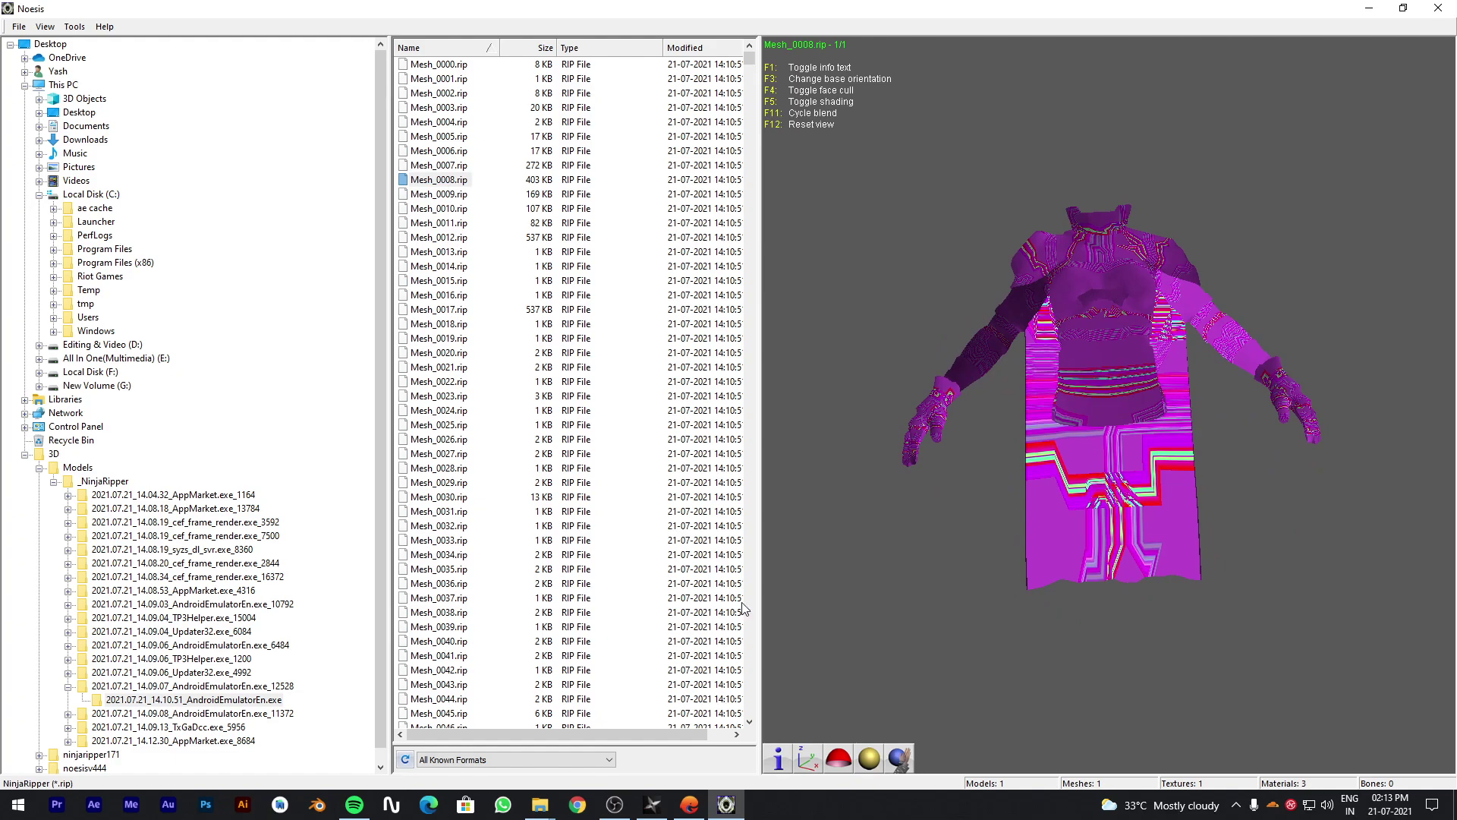
{"action": "left_click_drag", "start_coordinate": [1121, 498], "coordinate": [1096, 516]}
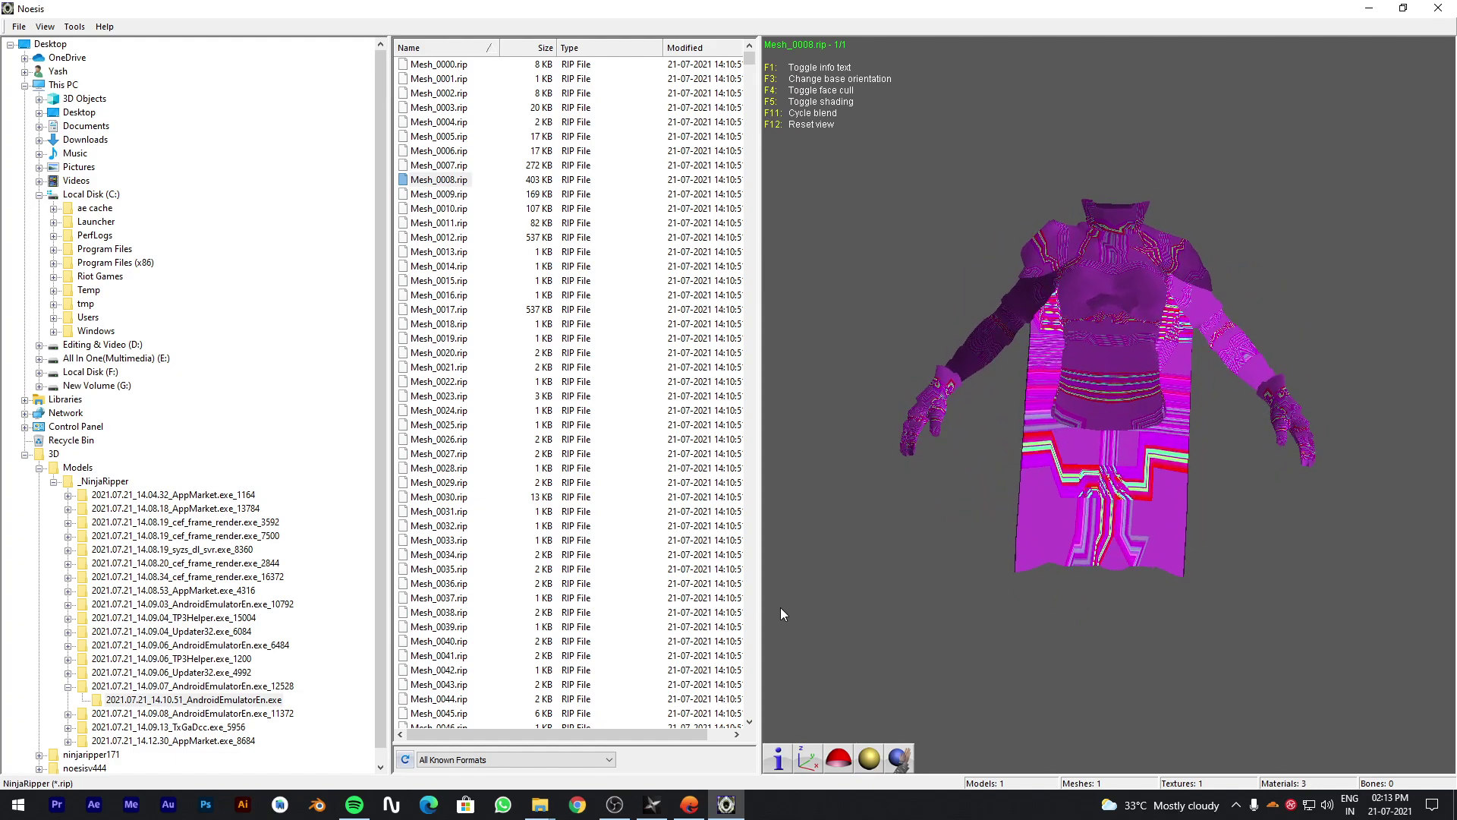
Open fmt_ninjaripper_rip.py from noesisv444 › plugins › python in Notepad.
{"action": "mouse_move", "coordinate": [550, 812]}
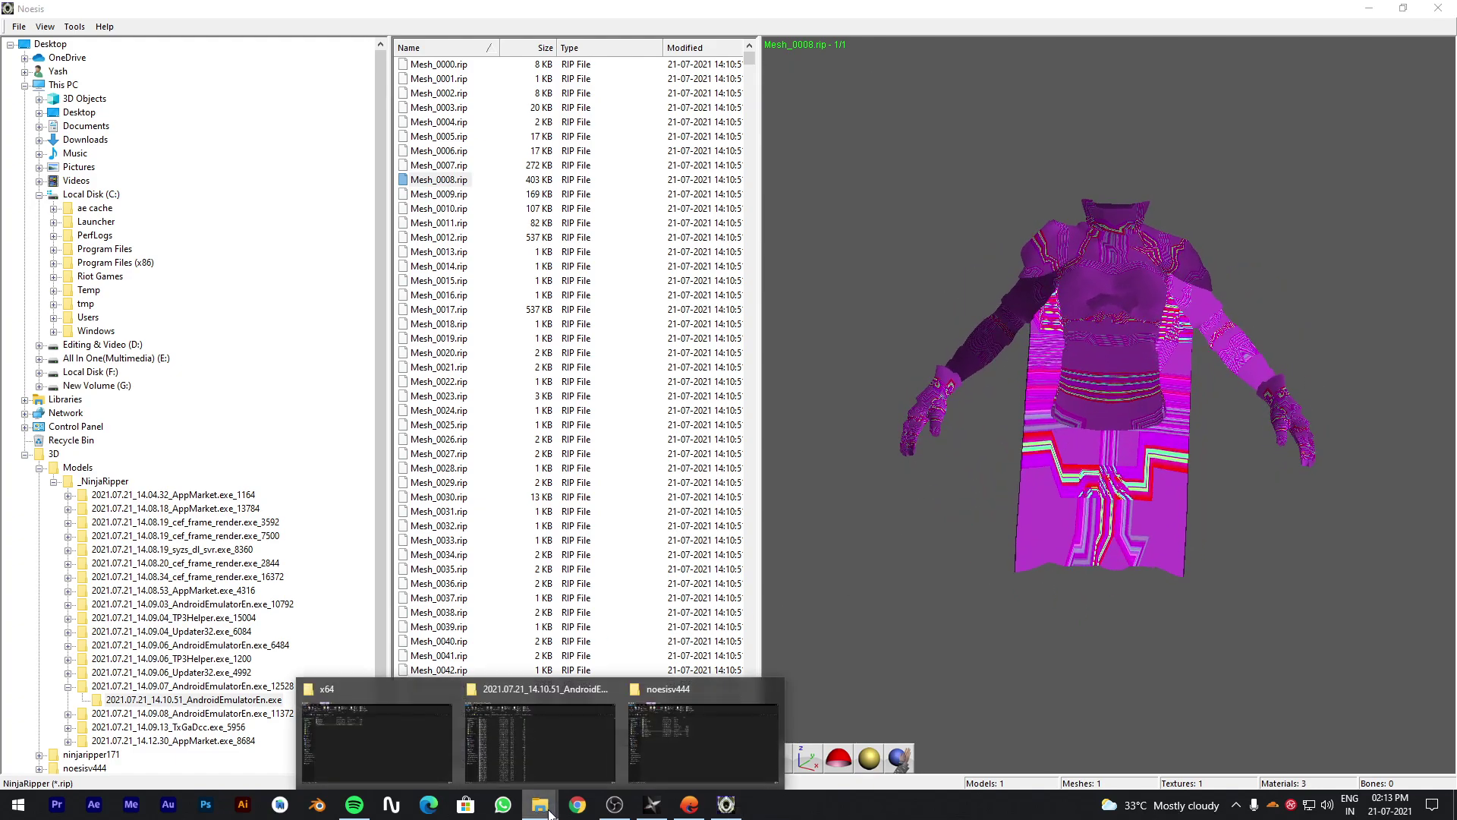
{"action": "left_click", "coordinate": [697, 758]}
{"action": "left_click", "coordinate": [337, 437]}
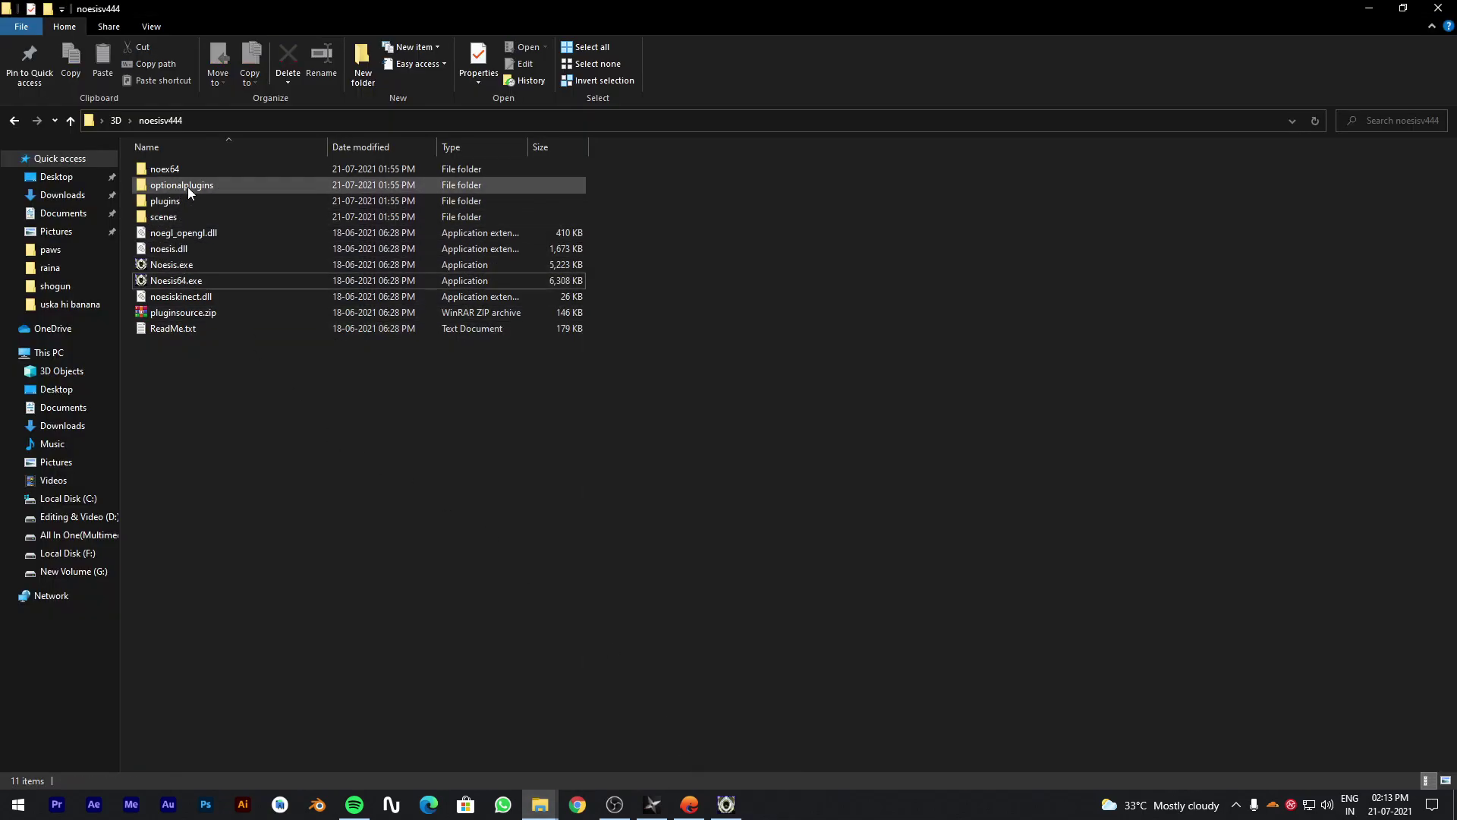
{"action": "double_click", "coordinate": [185, 202]}
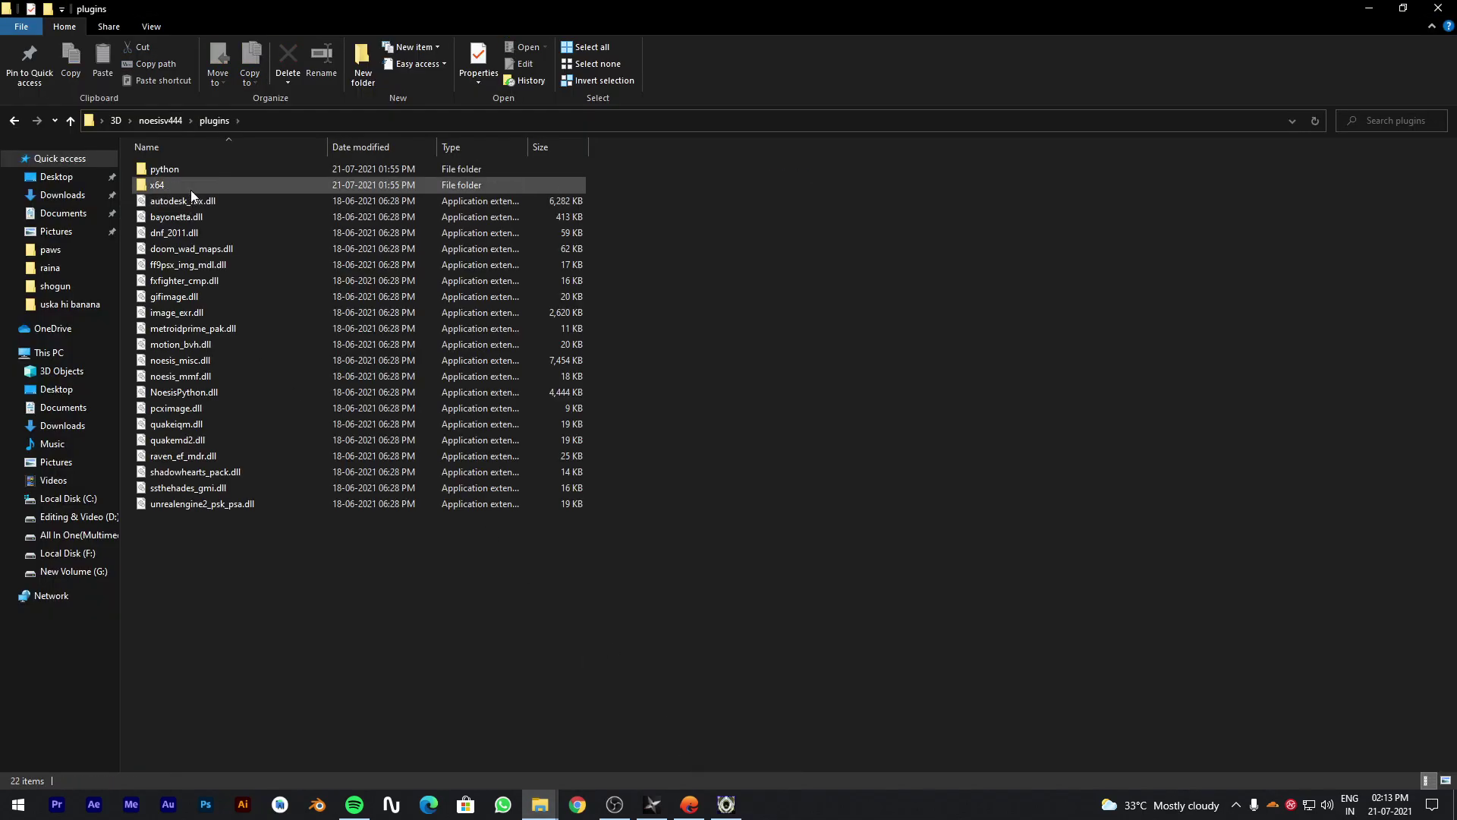
{"action": "left_click", "coordinate": [198, 175]}
{"action": "double_click", "coordinate": [199, 175]}
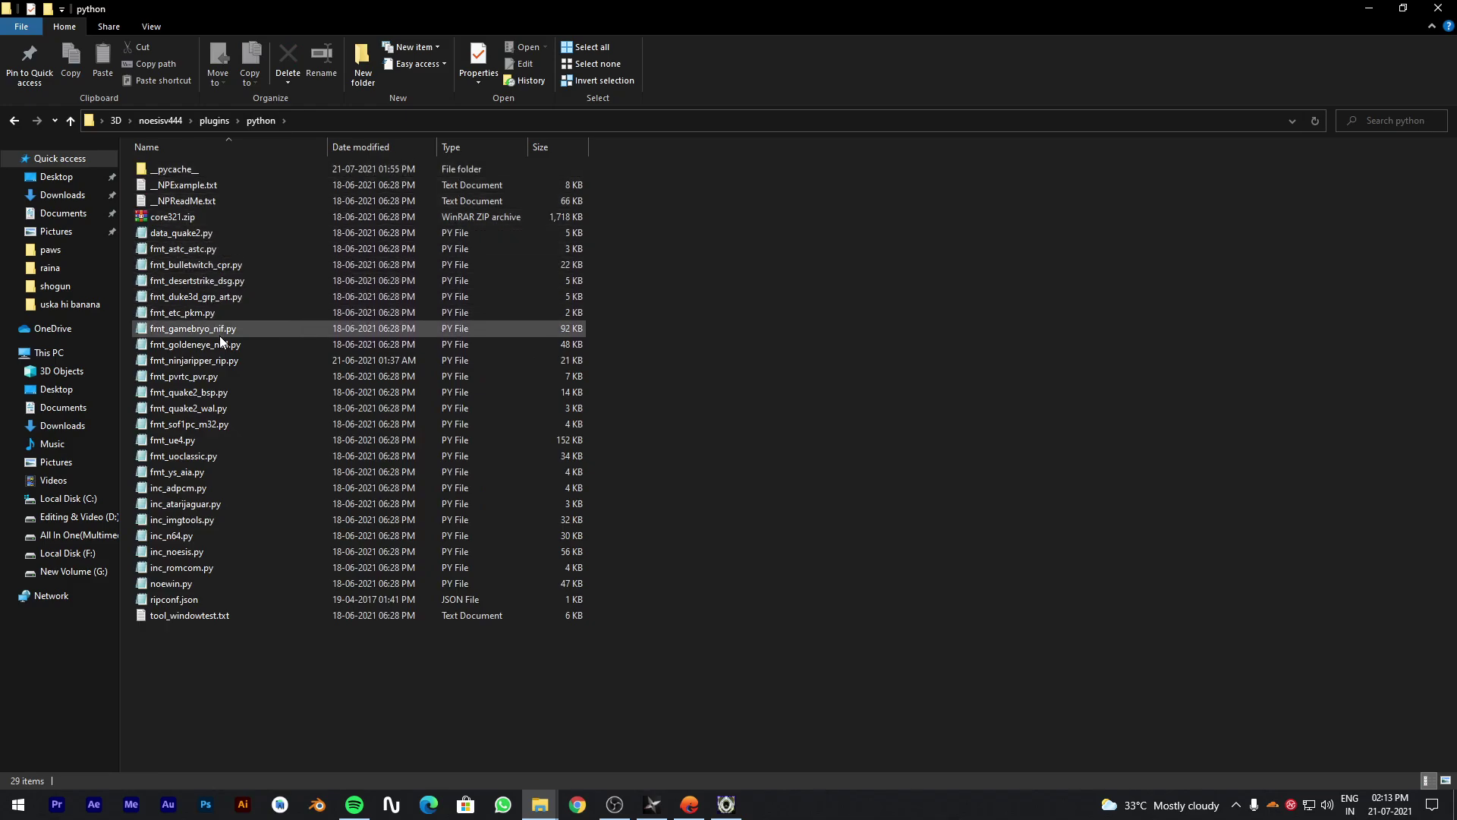
{"action": "double_click", "coordinate": [223, 363]}
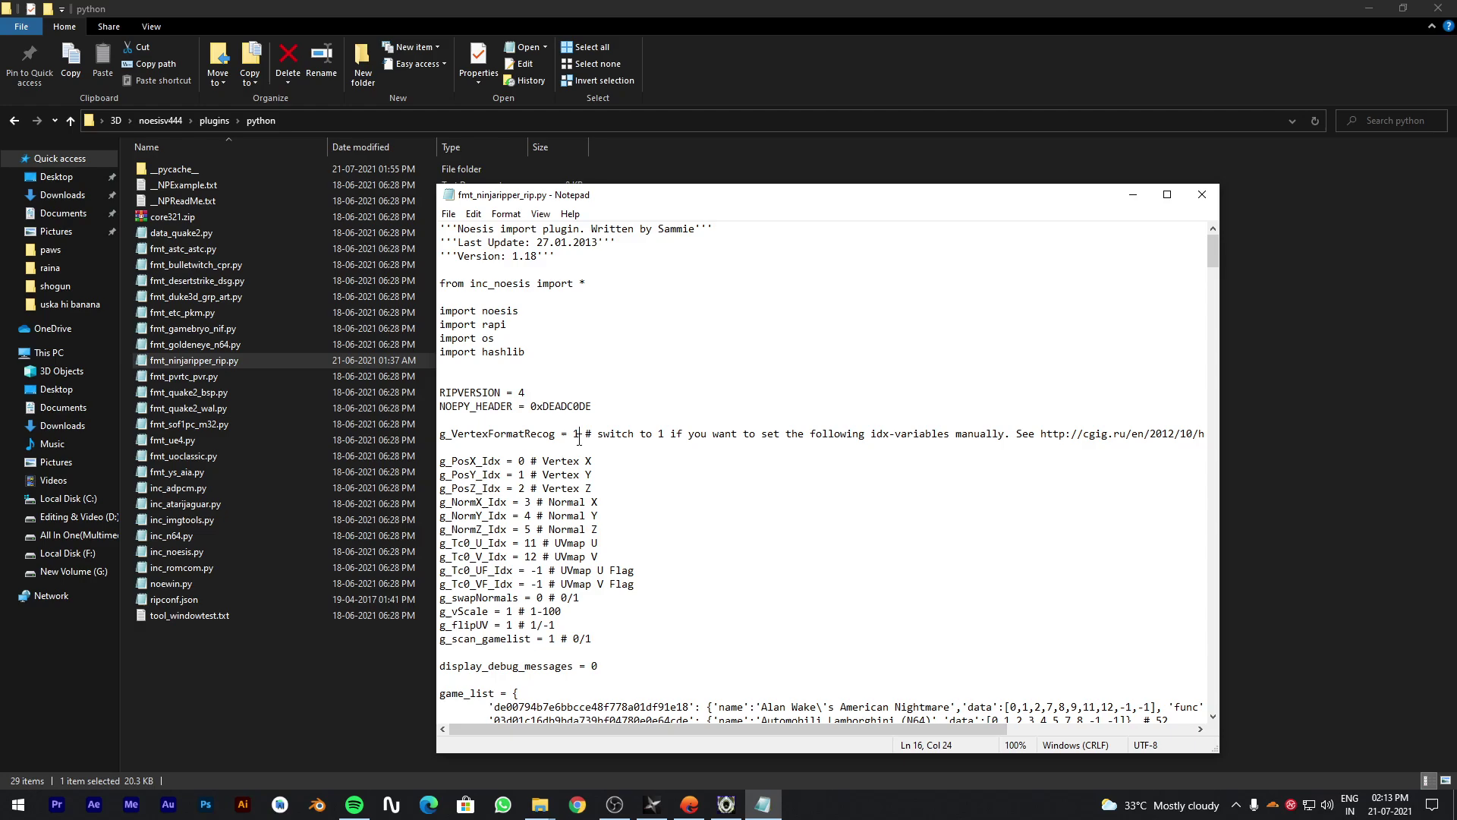
Change g_VertexFormatRecog from 1 to 0 and save the file.
{"action": "key", "text": "BackSpace"}
{"action": "type", "text": "0"}
{"action": "left_click", "coordinate": [448, 214]}
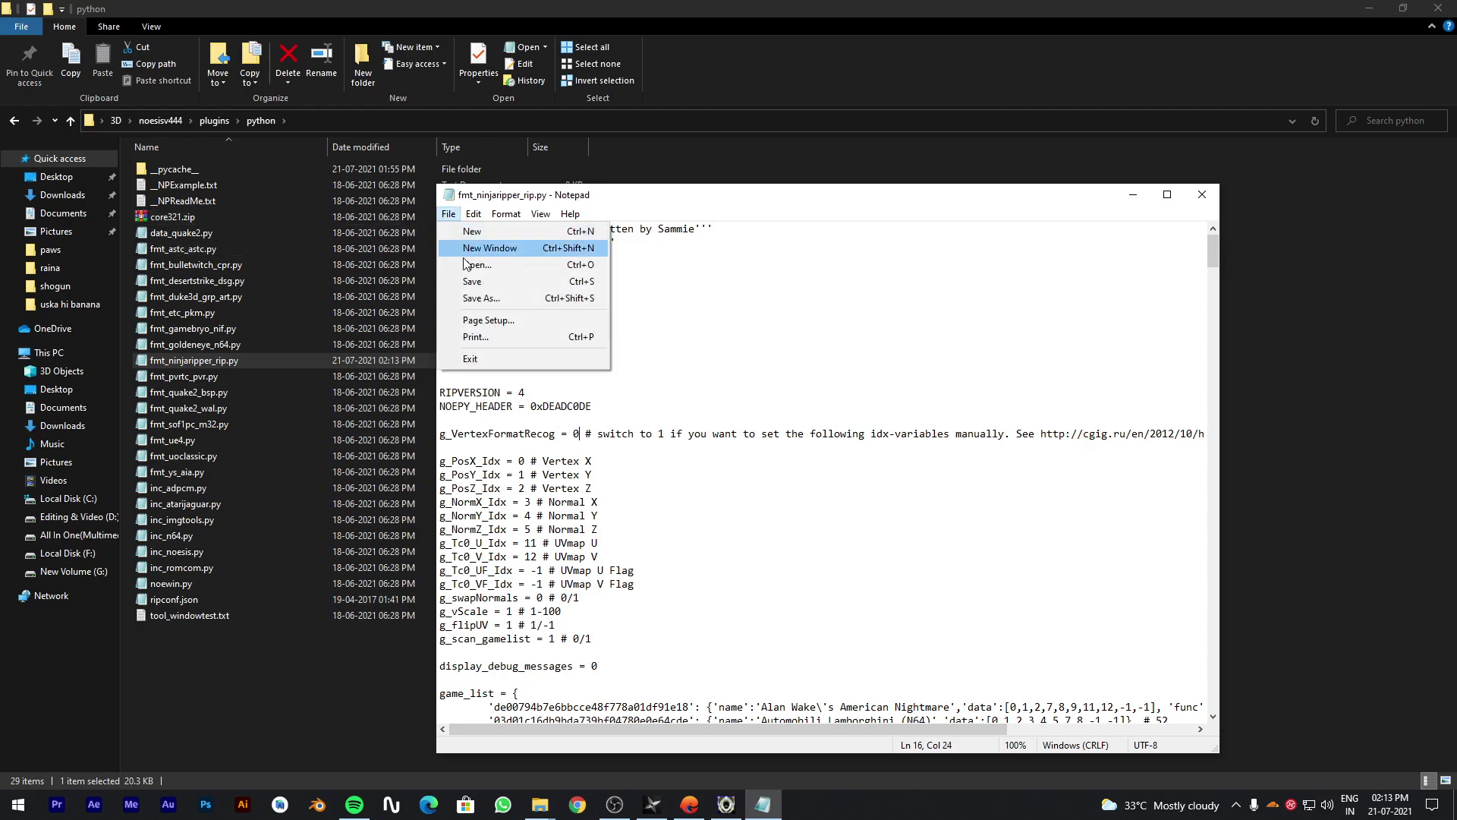
{"action": "left_click", "coordinate": [474, 278]}
Reload the Noesis plugins so the edited plugin takes effect.
{"action": "left_click", "coordinate": [726, 803]}
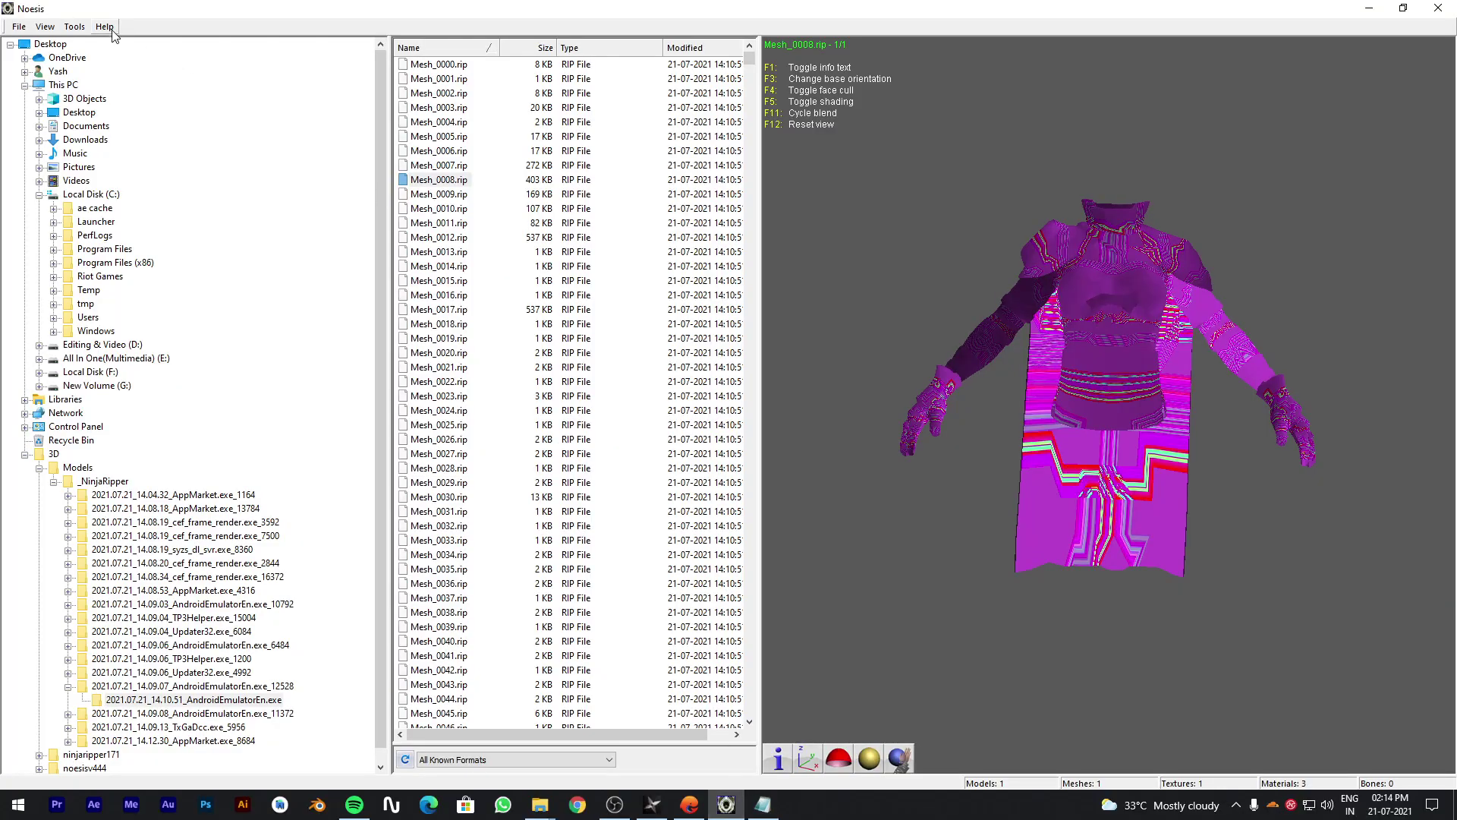
{"action": "left_click", "coordinate": [74, 27]}
{"action": "left_click", "coordinate": [112, 194]}
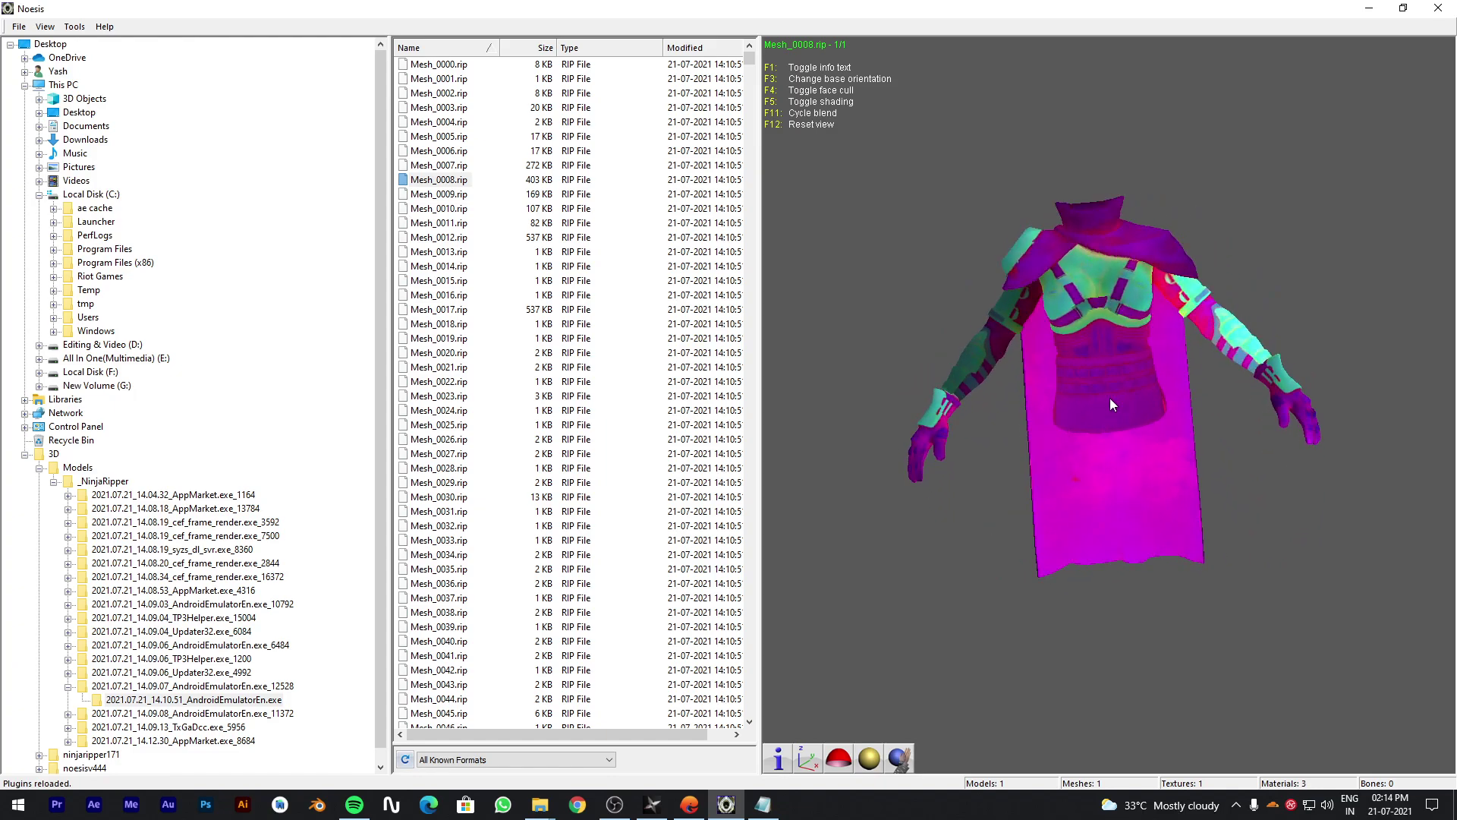
Export Mesh_7109.rip as 1.fbx into a new Tesla folder inside Desktop\3D.
{"action": "left_click", "coordinate": [451, 195]}
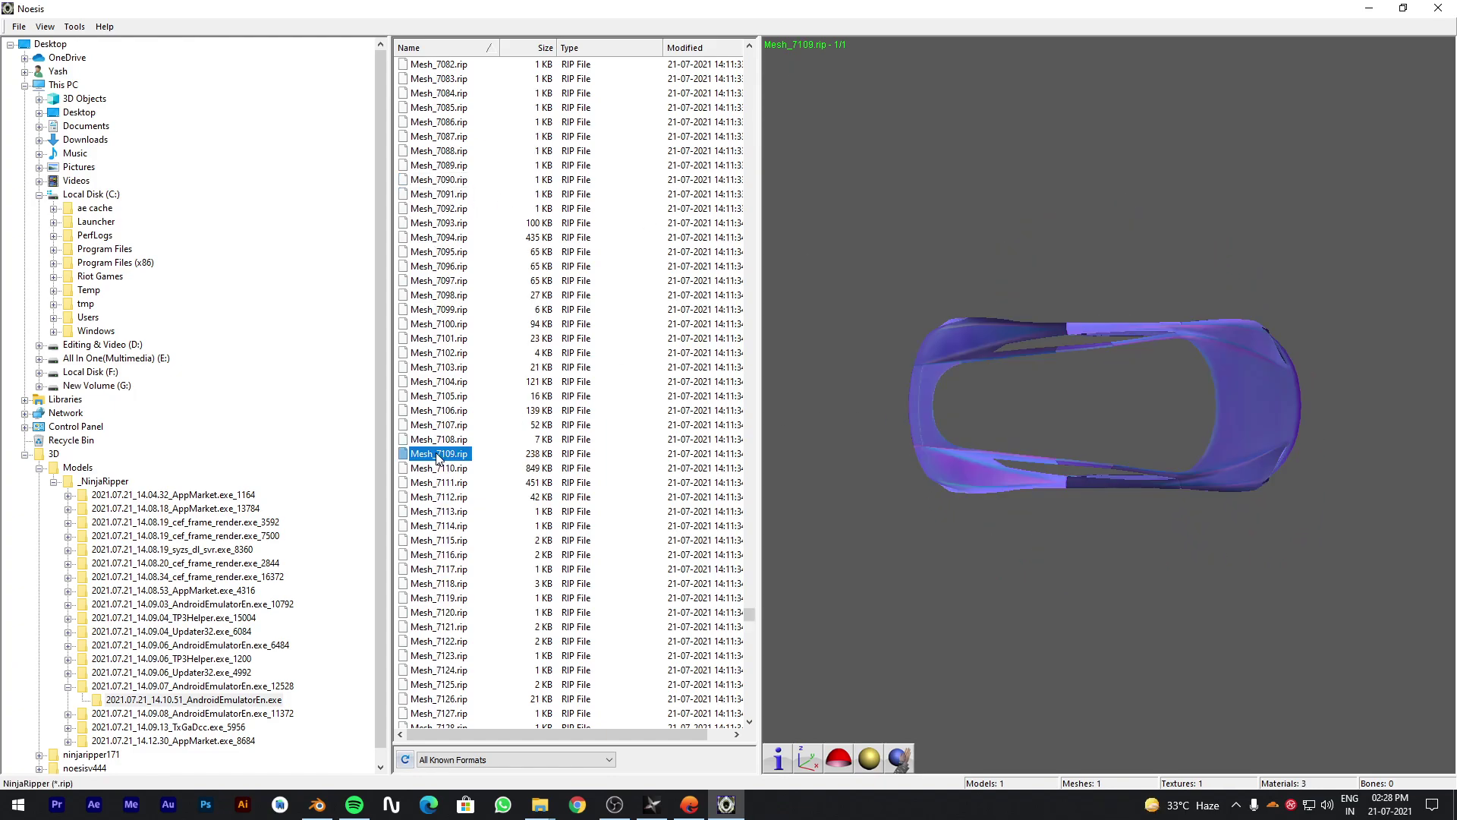
{"action": "right_click", "coordinate": [437, 456]}
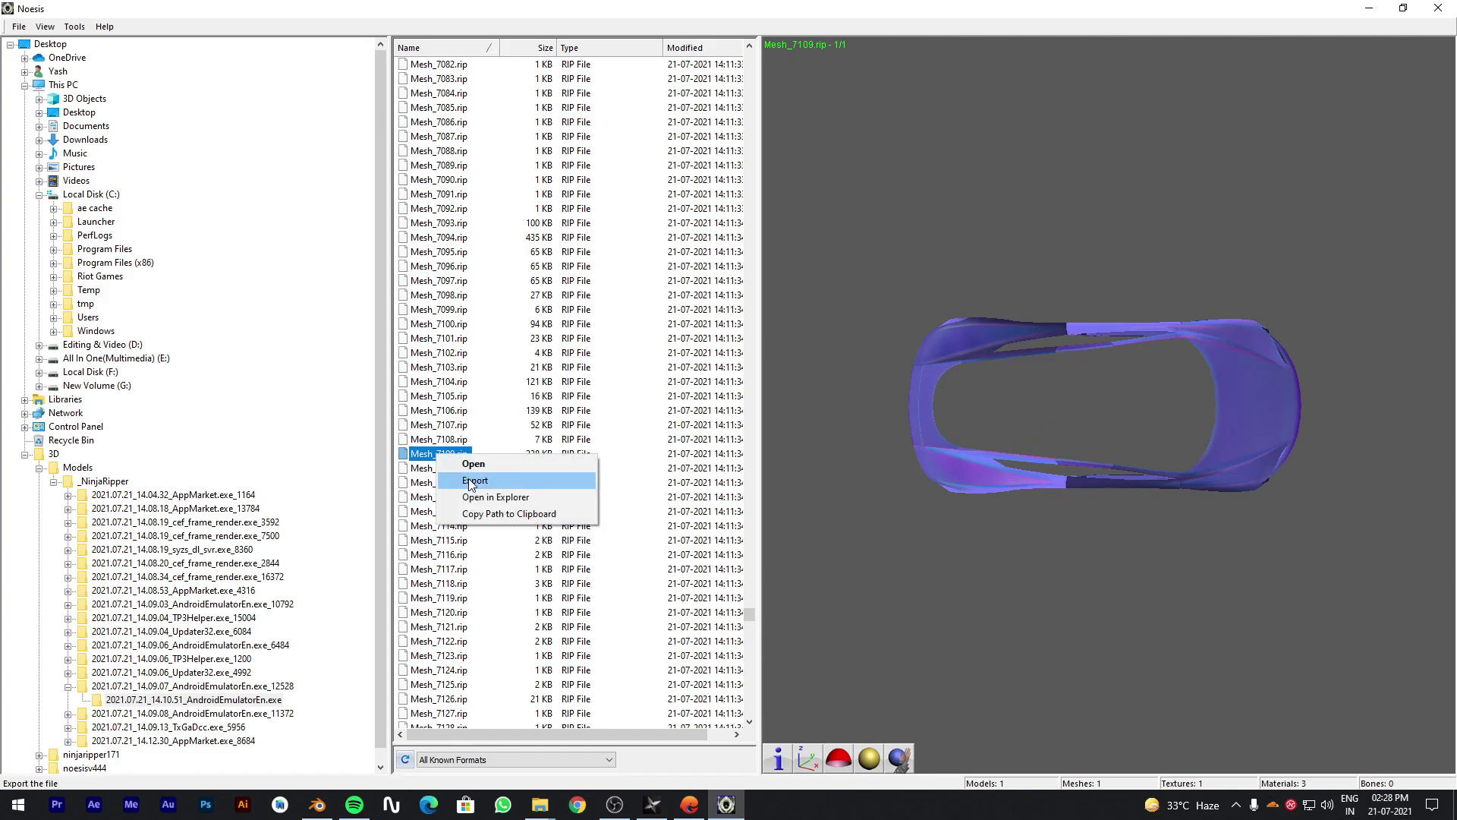
{"action": "left_click", "coordinate": [470, 481]}
{"action": "left_click", "coordinate": [865, 311]}
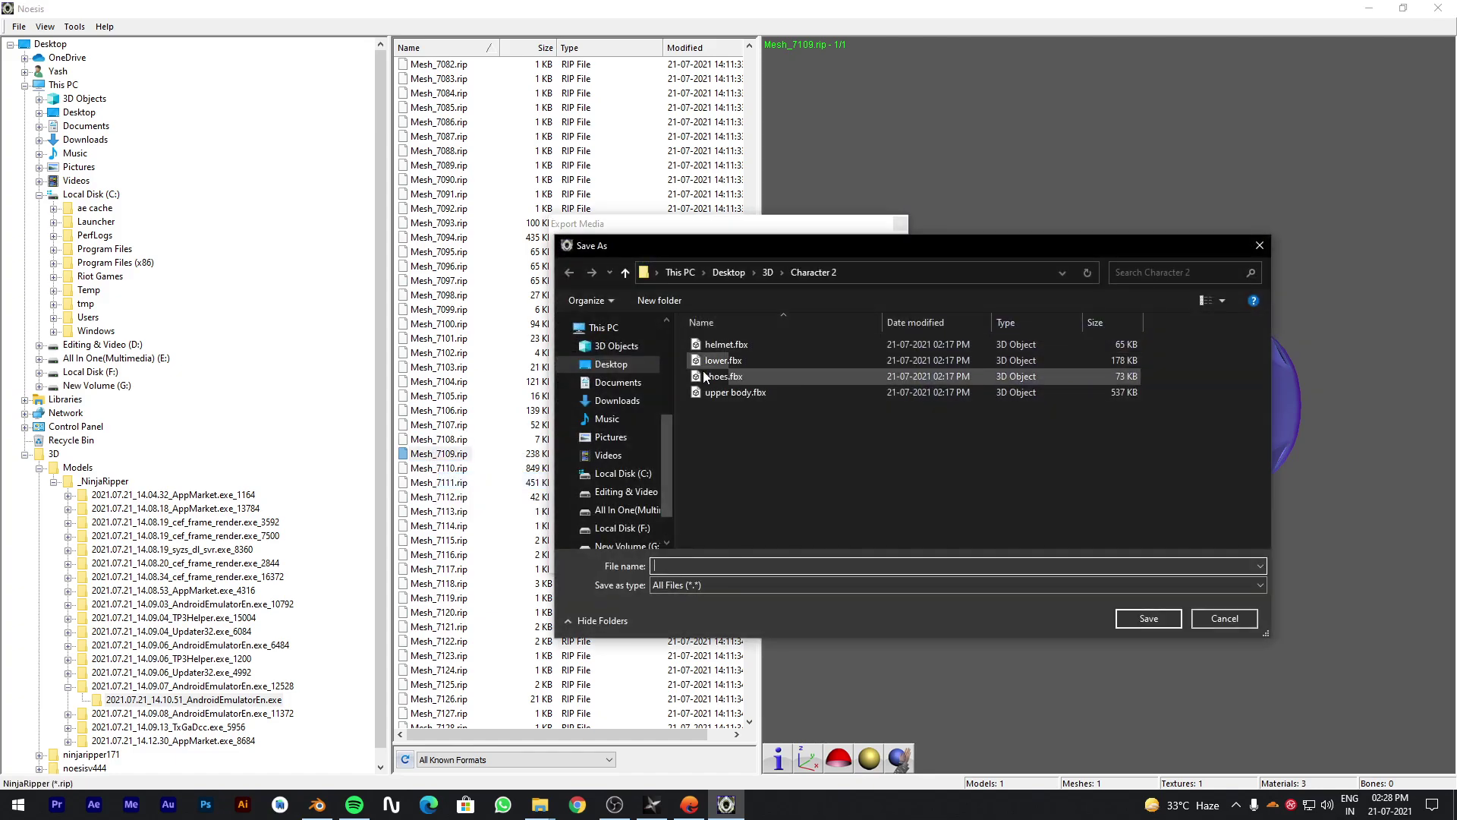
{"action": "left_click", "coordinate": [630, 365]}
{"action": "double_click", "coordinate": [716, 354]}
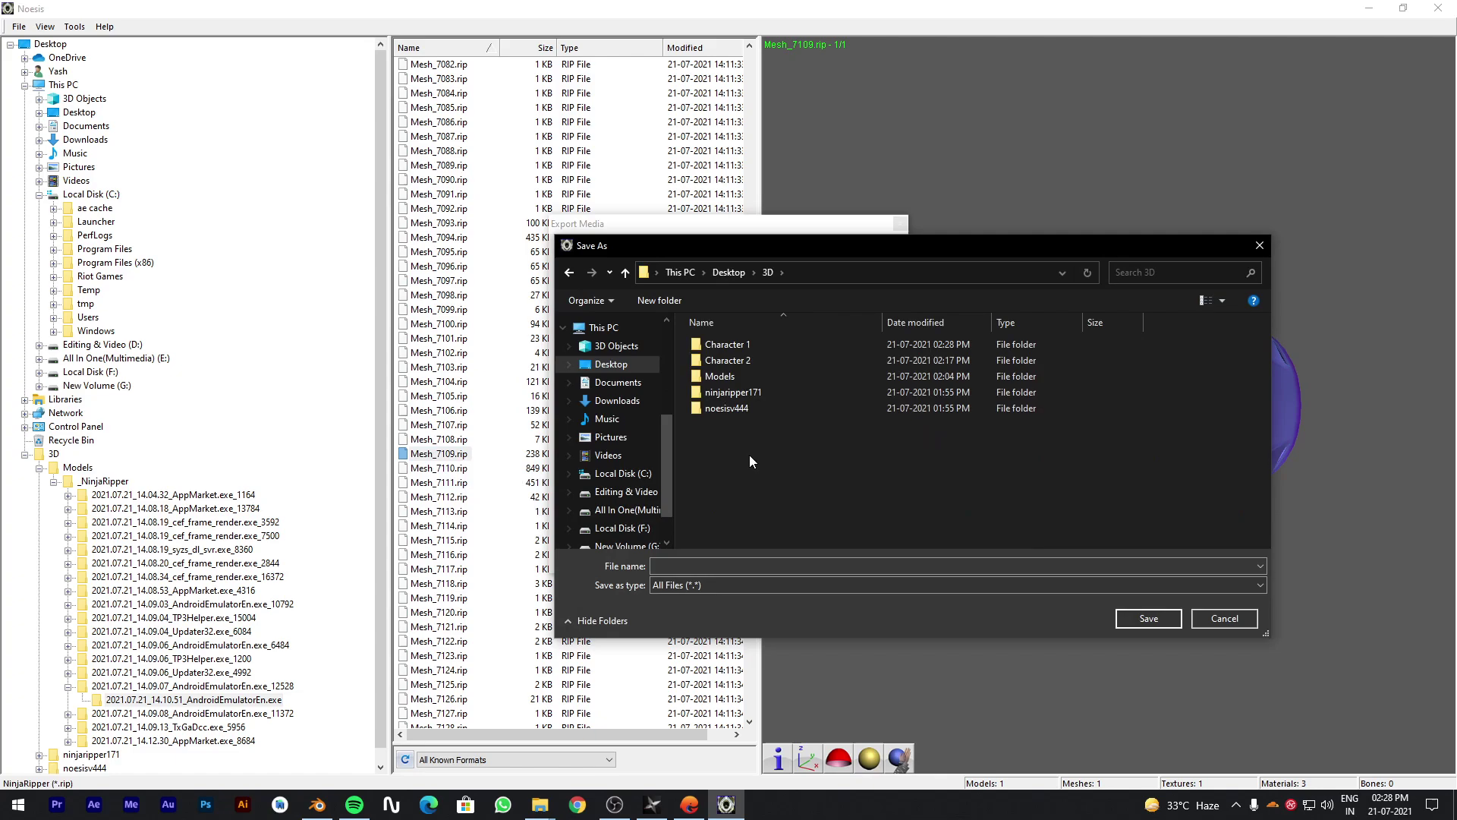
{"action": "left_click", "coordinate": [672, 298]}
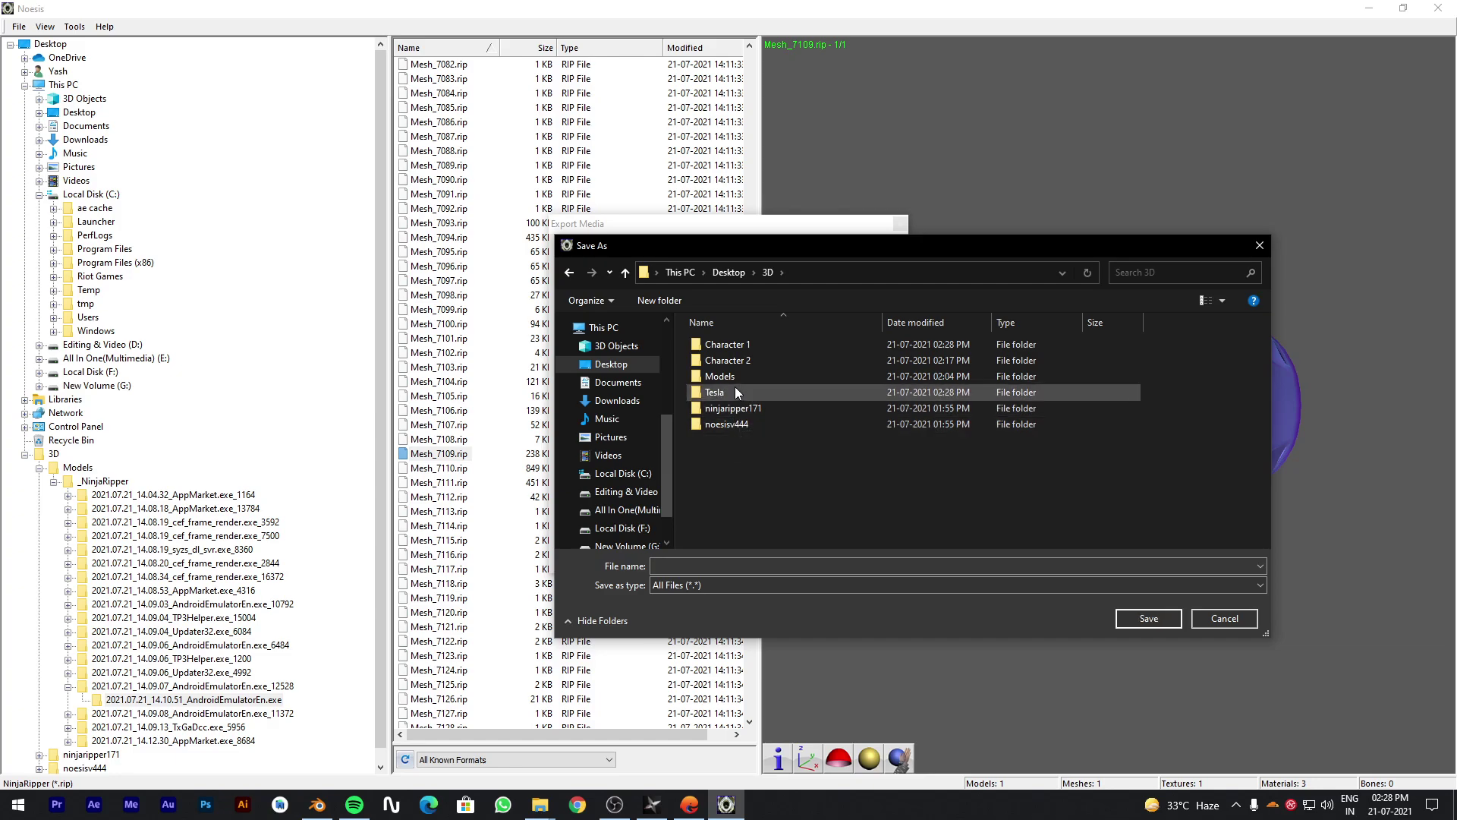
{"action": "double_click", "coordinate": [736, 391]}
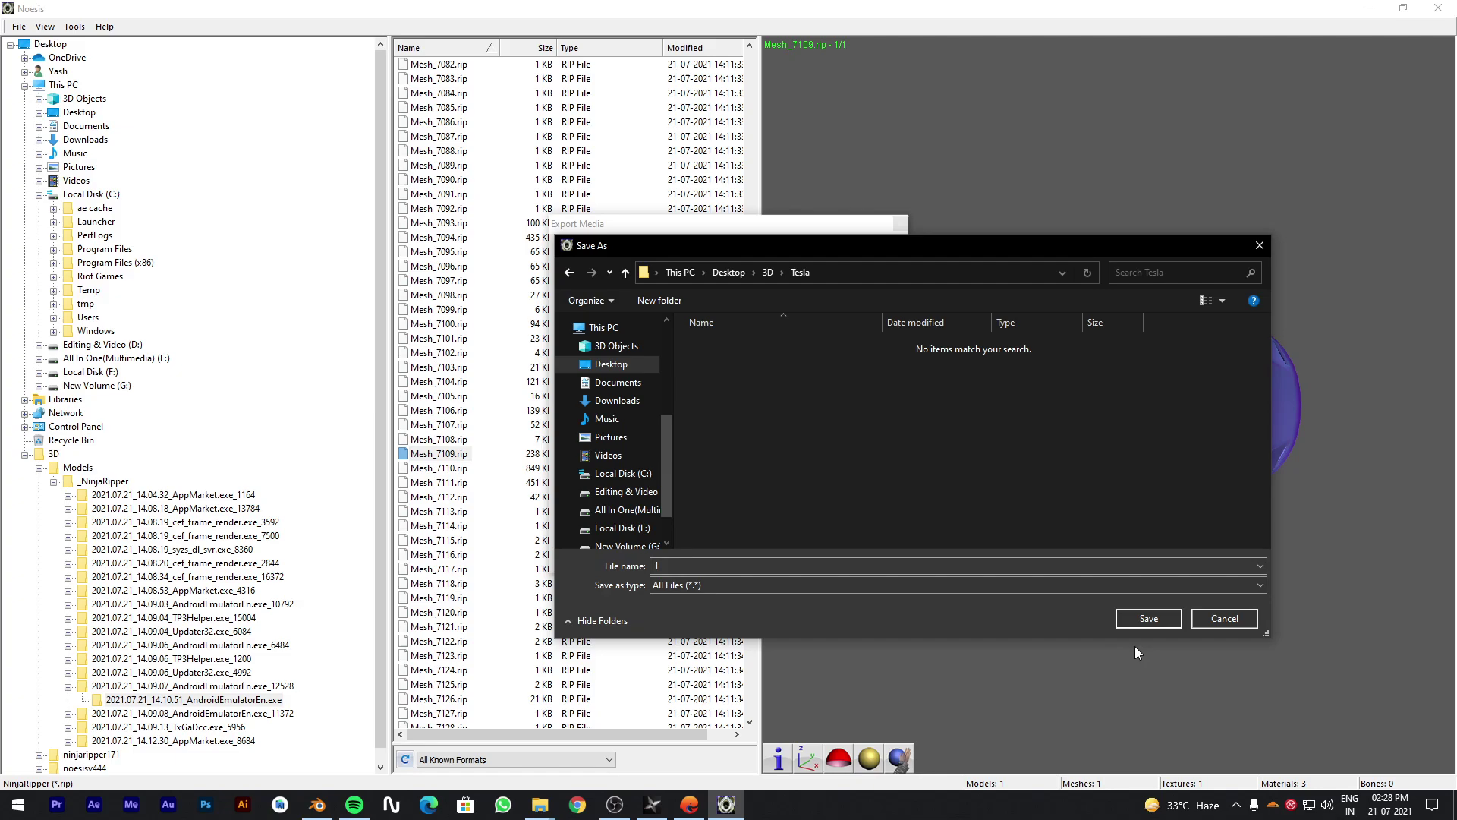
{"action": "left_click", "coordinate": [1146, 618]}
{"action": "left_click", "coordinate": [809, 556]}
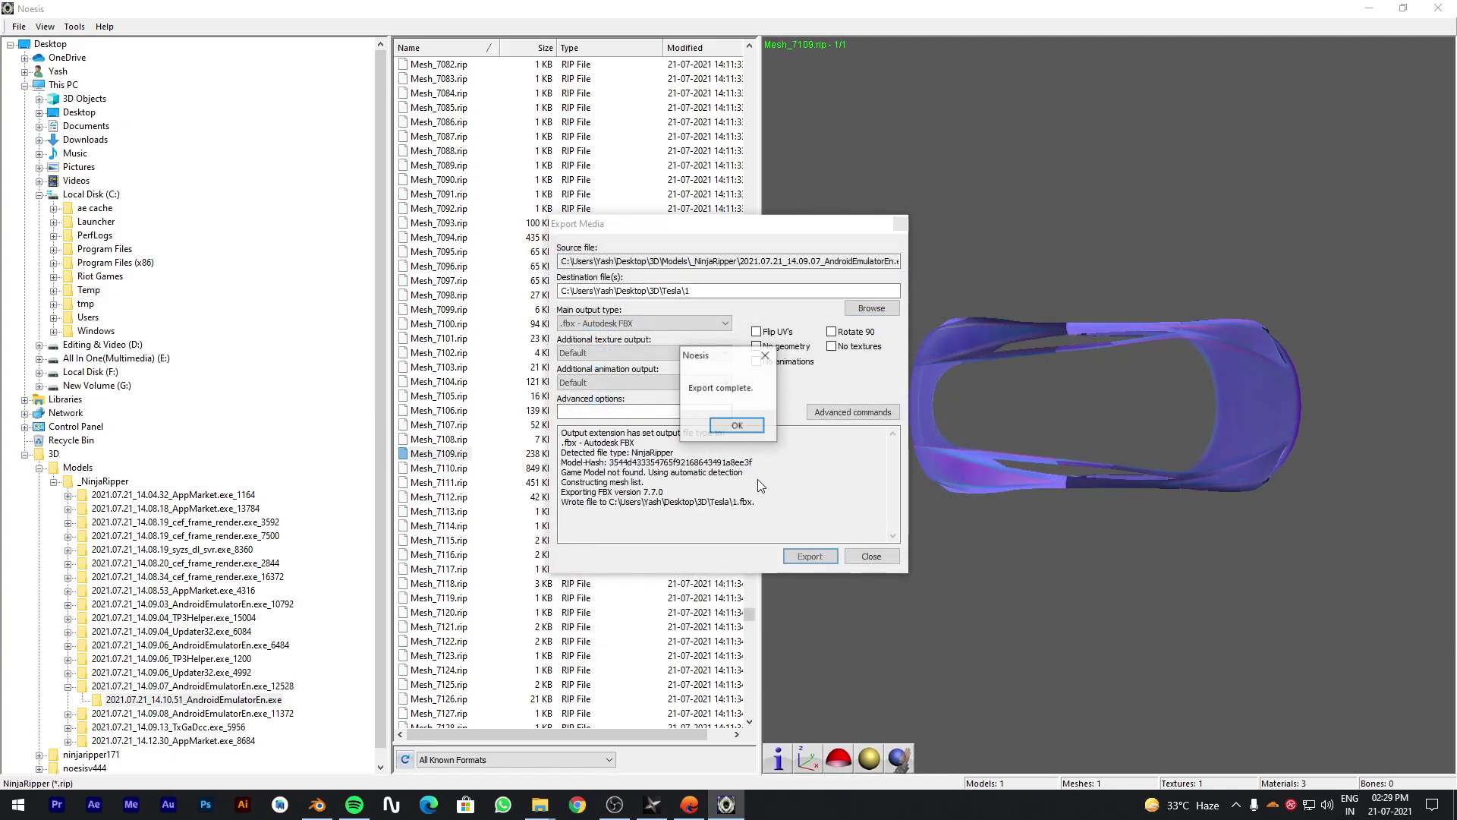
{"action": "left_click", "coordinate": [736, 425]}
{"action": "left_click", "coordinate": [871, 556]}
Preview and rotate Mesh_7110.rip, then run a first export from its settings.
{"action": "left_click", "coordinate": [437, 468]}
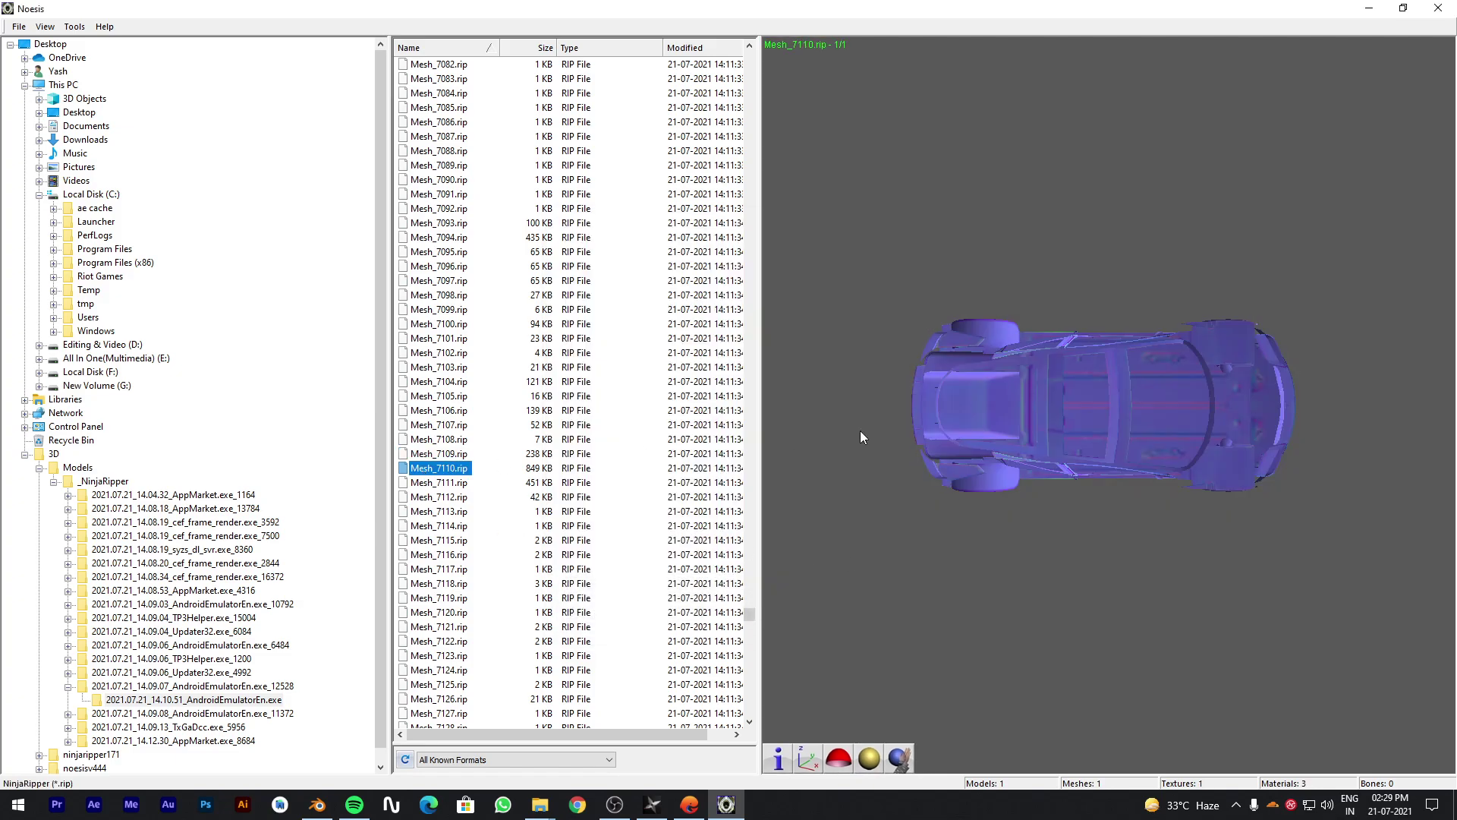
{"action": "left_click_drag", "start_coordinate": [859, 430], "coordinate": [531, 431]}
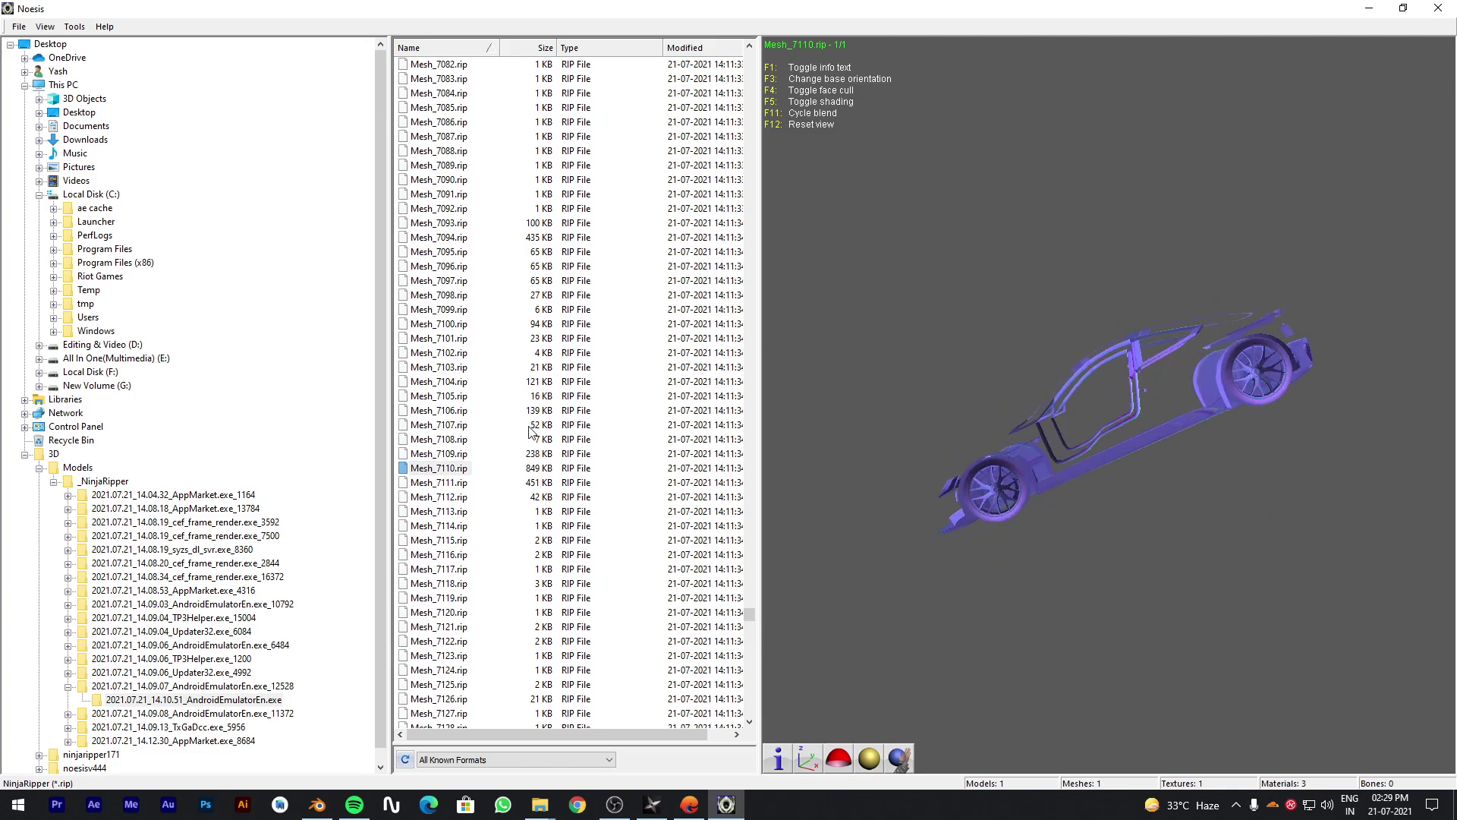
{"action": "right_click", "coordinate": [444, 472]}
{"action": "left_click", "coordinate": [479, 491]}
{"action": "left_click", "coordinate": [809, 556]}
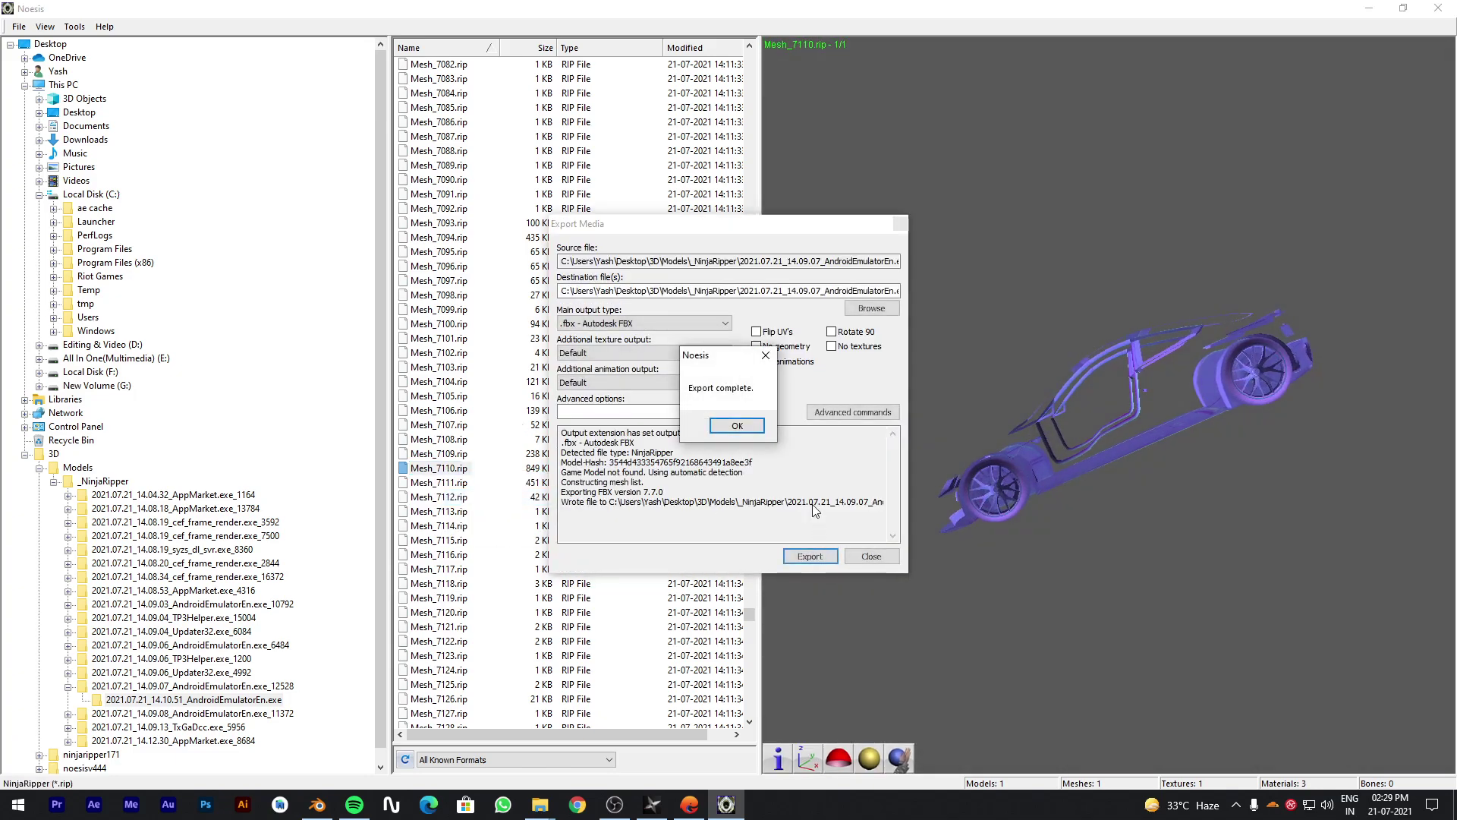
{"action": "left_click", "coordinate": [752, 424]}
Export Mesh_7110 as 2.fbx into the Tesla folder.
{"action": "left_click", "coordinate": [871, 307]}
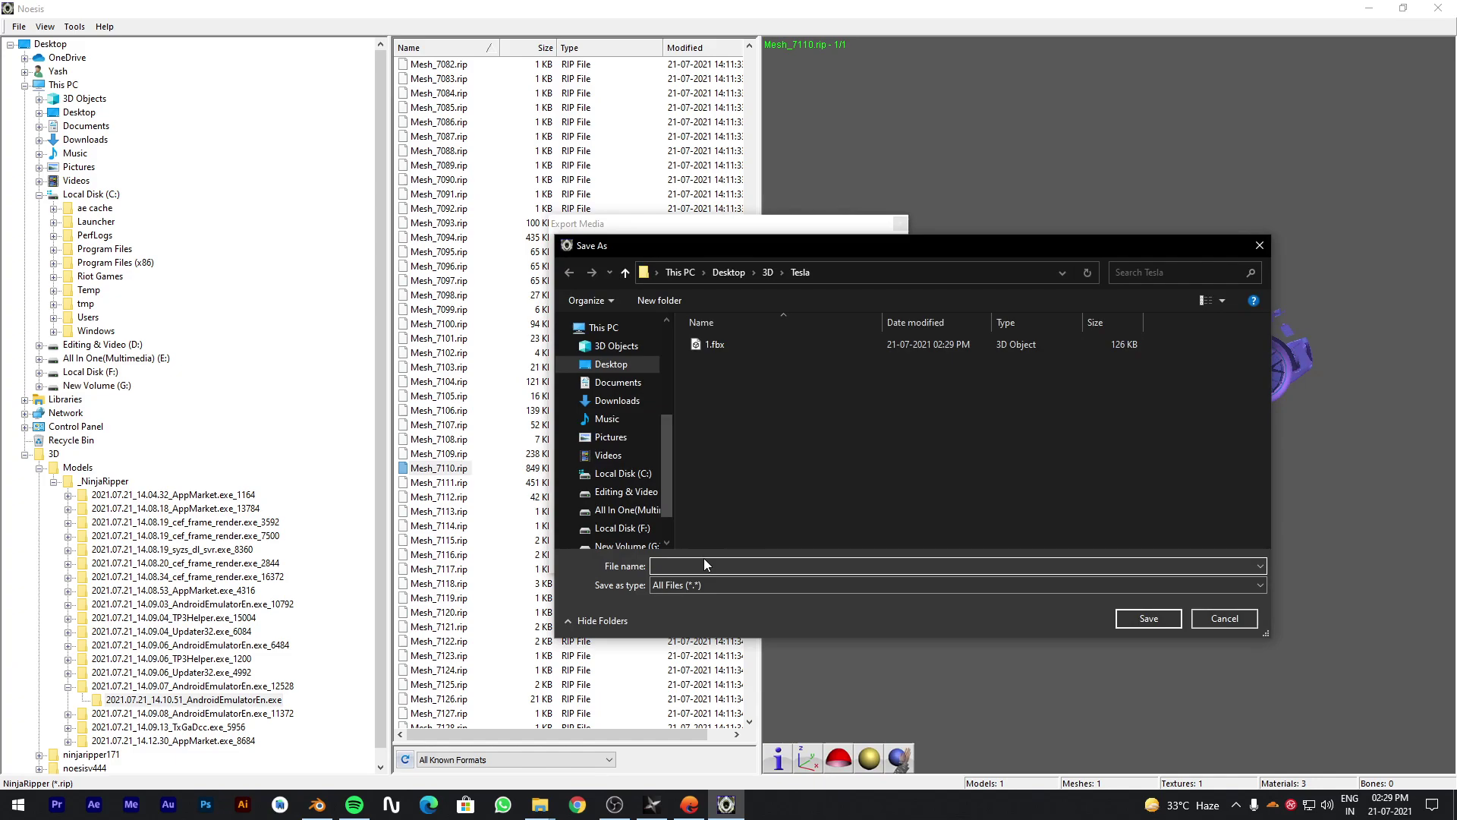
{"action": "left_click", "coordinate": [1149, 617]}
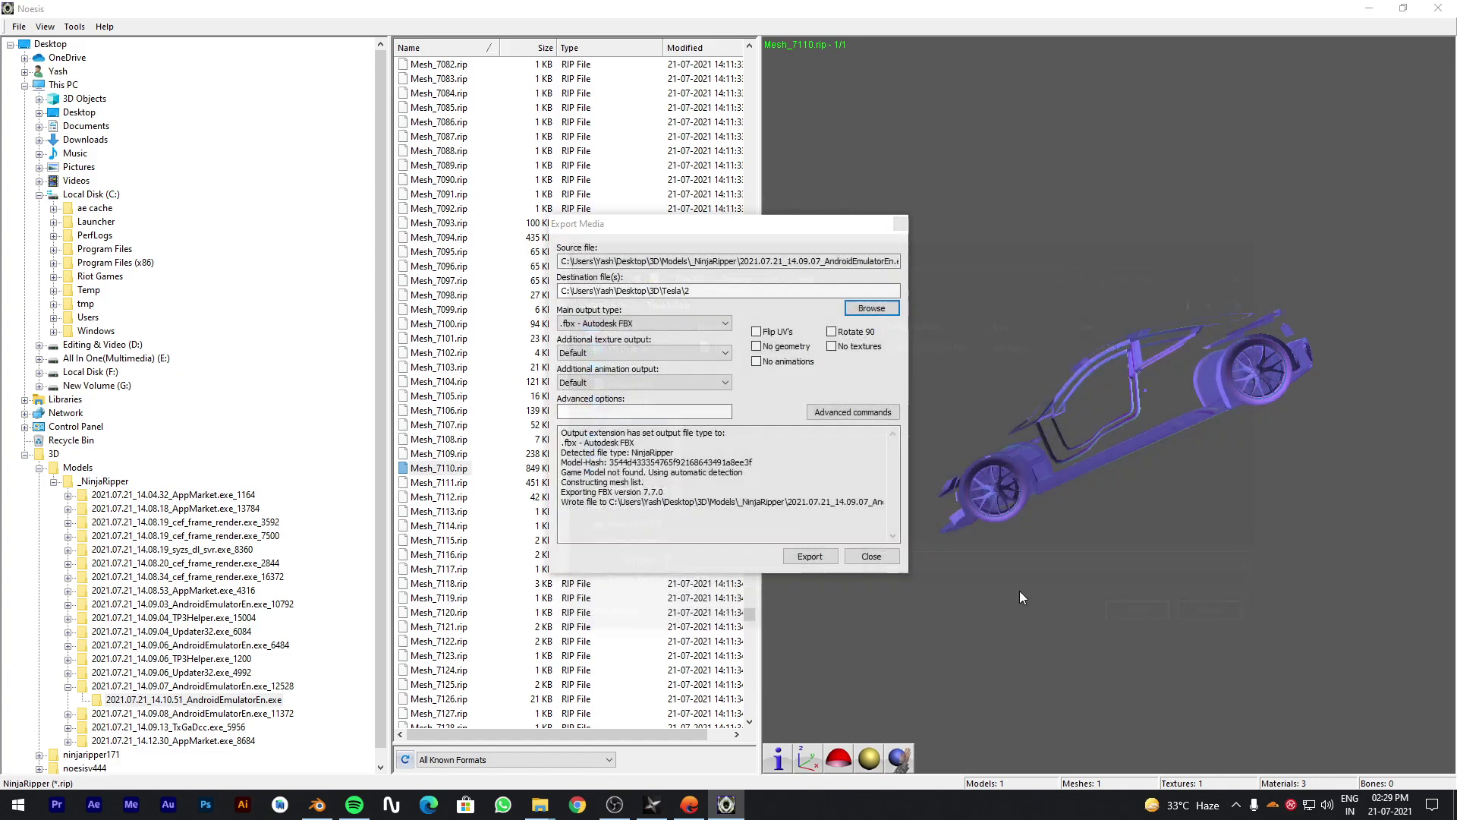
{"action": "left_click", "coordinate": [810, 556]}
{"action": "left_click", "coordinate": [736, 425]}
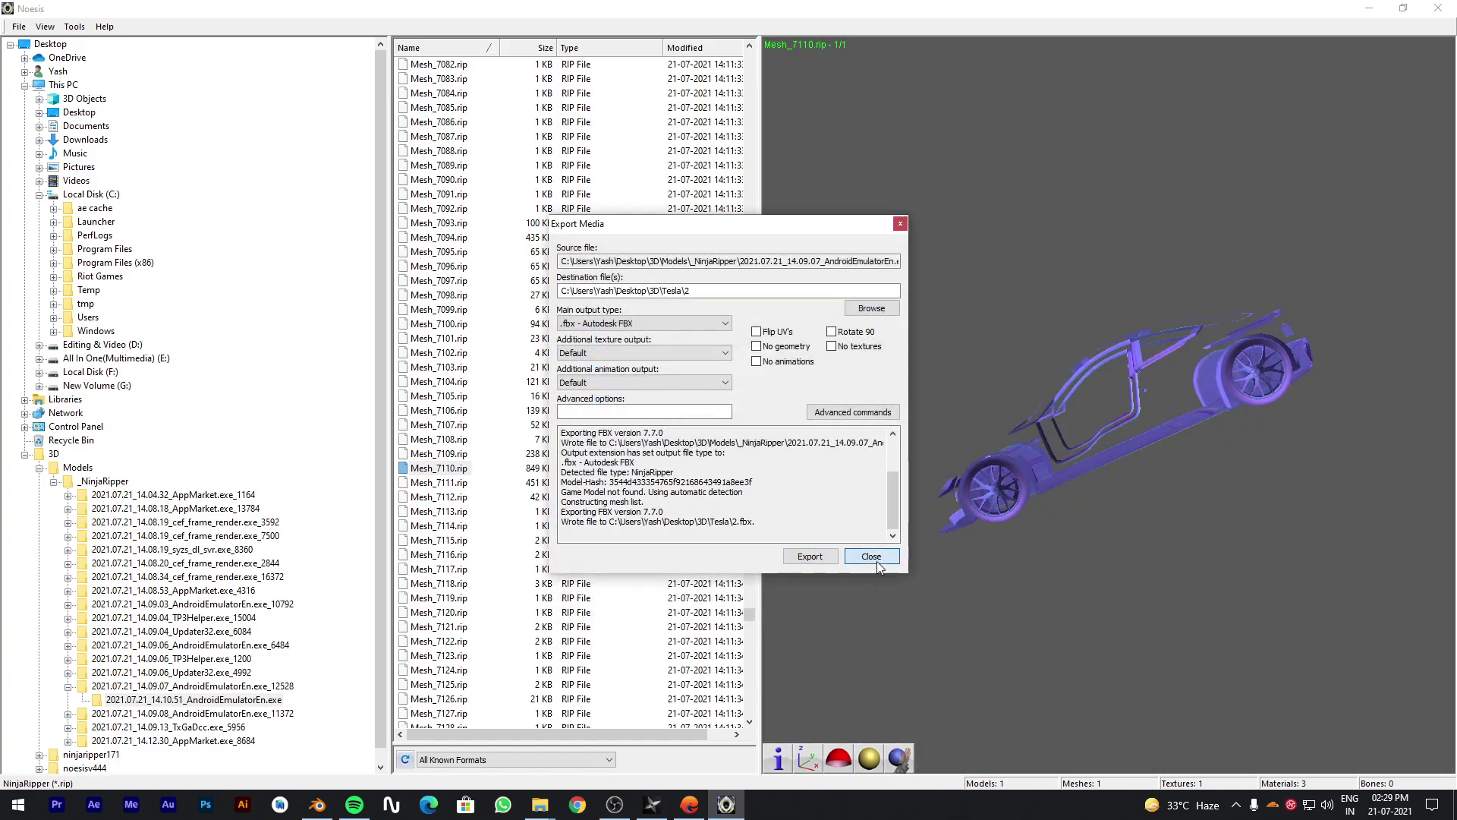
{"action": "left_click", "coordinate": [871, 557]}
Preview and rotate the Mesh_7111 and Mesh_7112 models.
{"action": "left_click", "coordinate": [457, 483]}
{"action": "left_click_drag", "start_coordinate": [986, 486], "coordinate": [929, 425]}
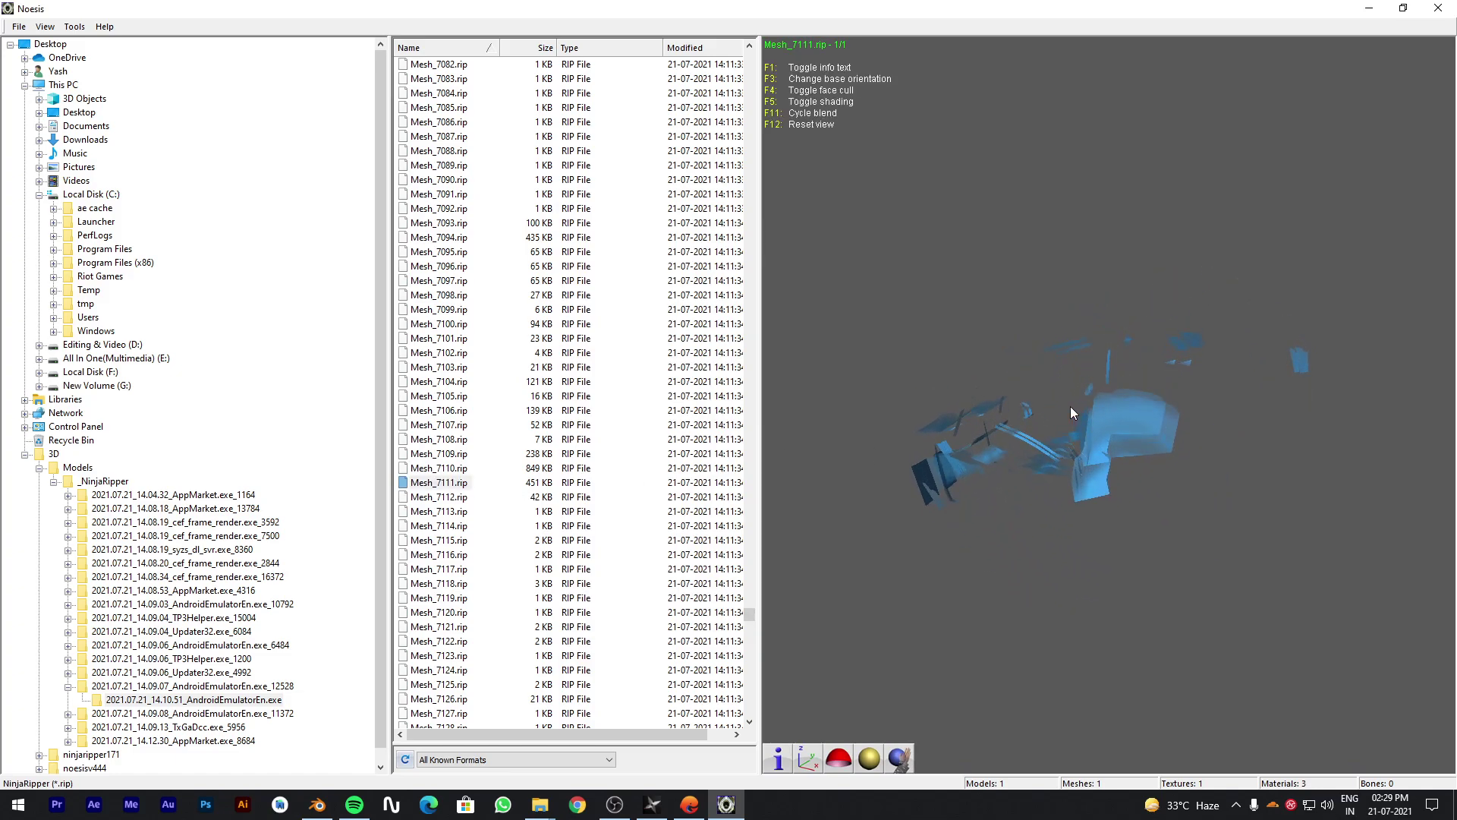
{"action": "left_click_drag", "start_coordinate": [1067, 406], "coordinate": [964, 414]}
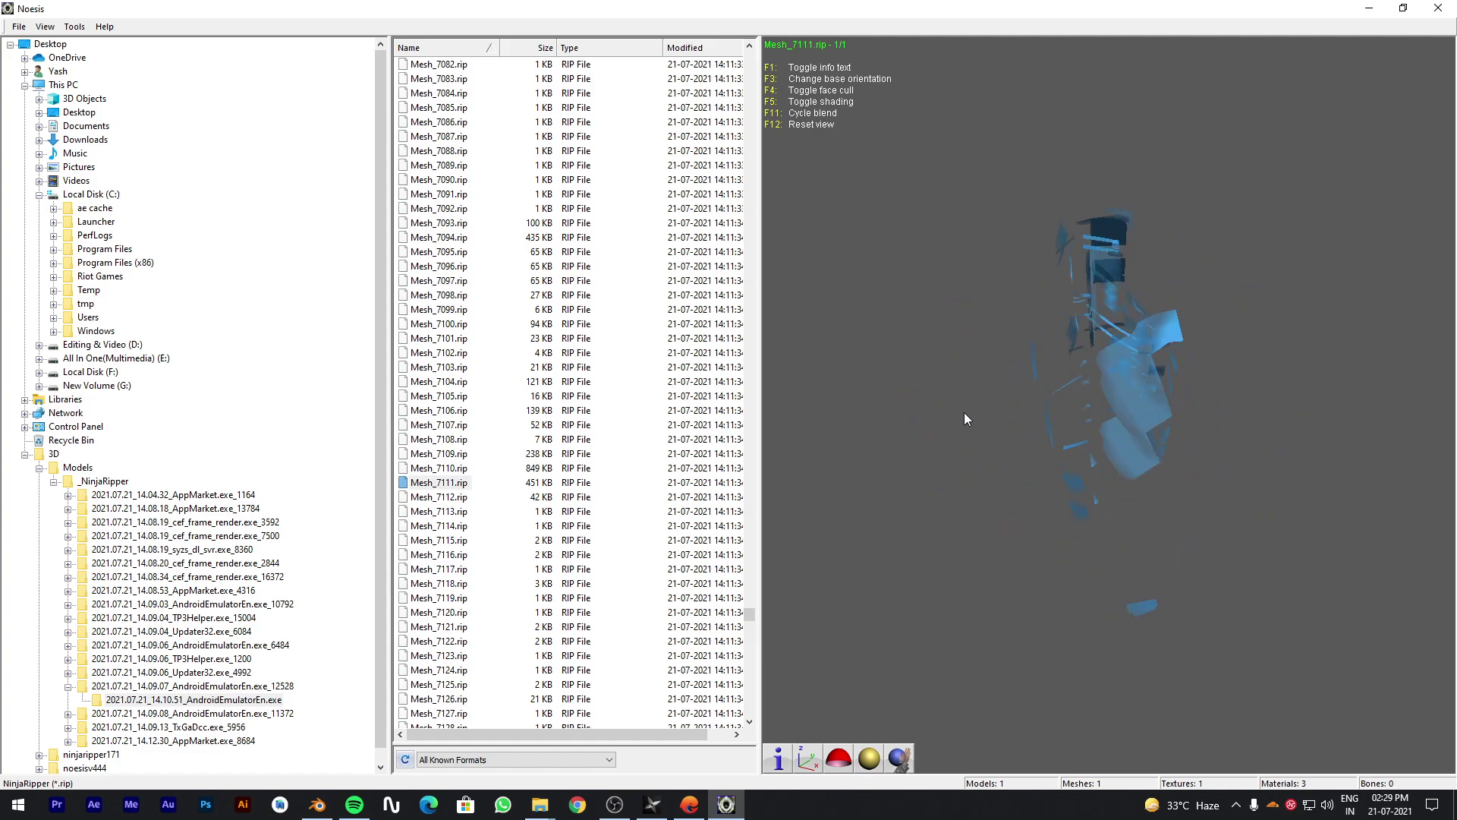
{"action": "left_click", "coordinate": [423, 497]}
{"action": "left_click_drag", "start_coordinate": [813, 432], "coordinate": [843, 425]}
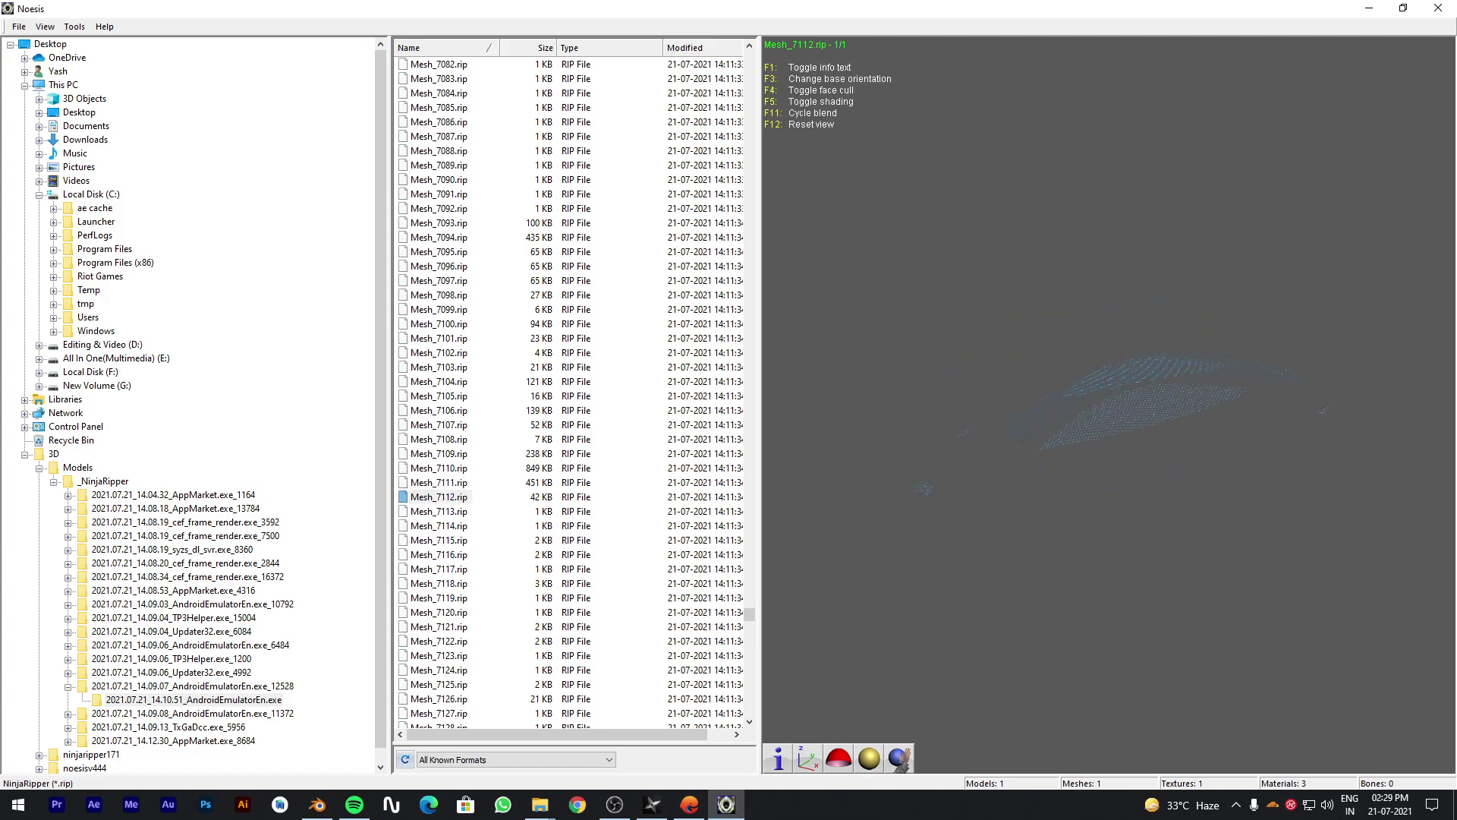
Preview the Mesh_7107 wheel, Mesh_7105–7106, then step through to Mesh_7116 and back to Mesh_7111.
{"action": "left_click", "coordinate": [441, 427]}
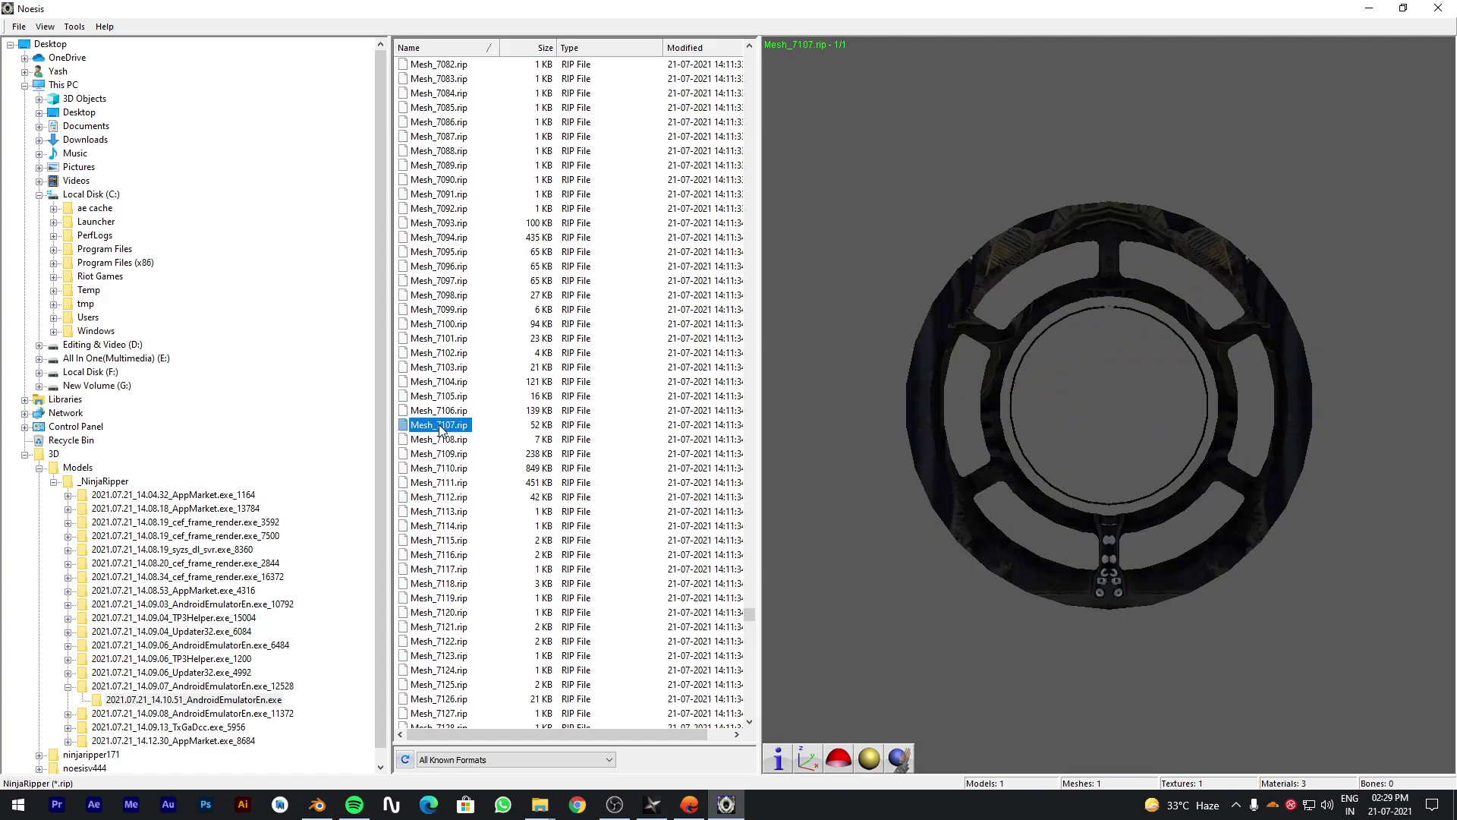
{"action": "left_click_drag", "start_coordinate": [975, 382], "coordinate": [950, 430]}
{"action": "left_click", "coordinate": [454, 411]}
{"action": "left_click", "coordinate": [461, 397]}
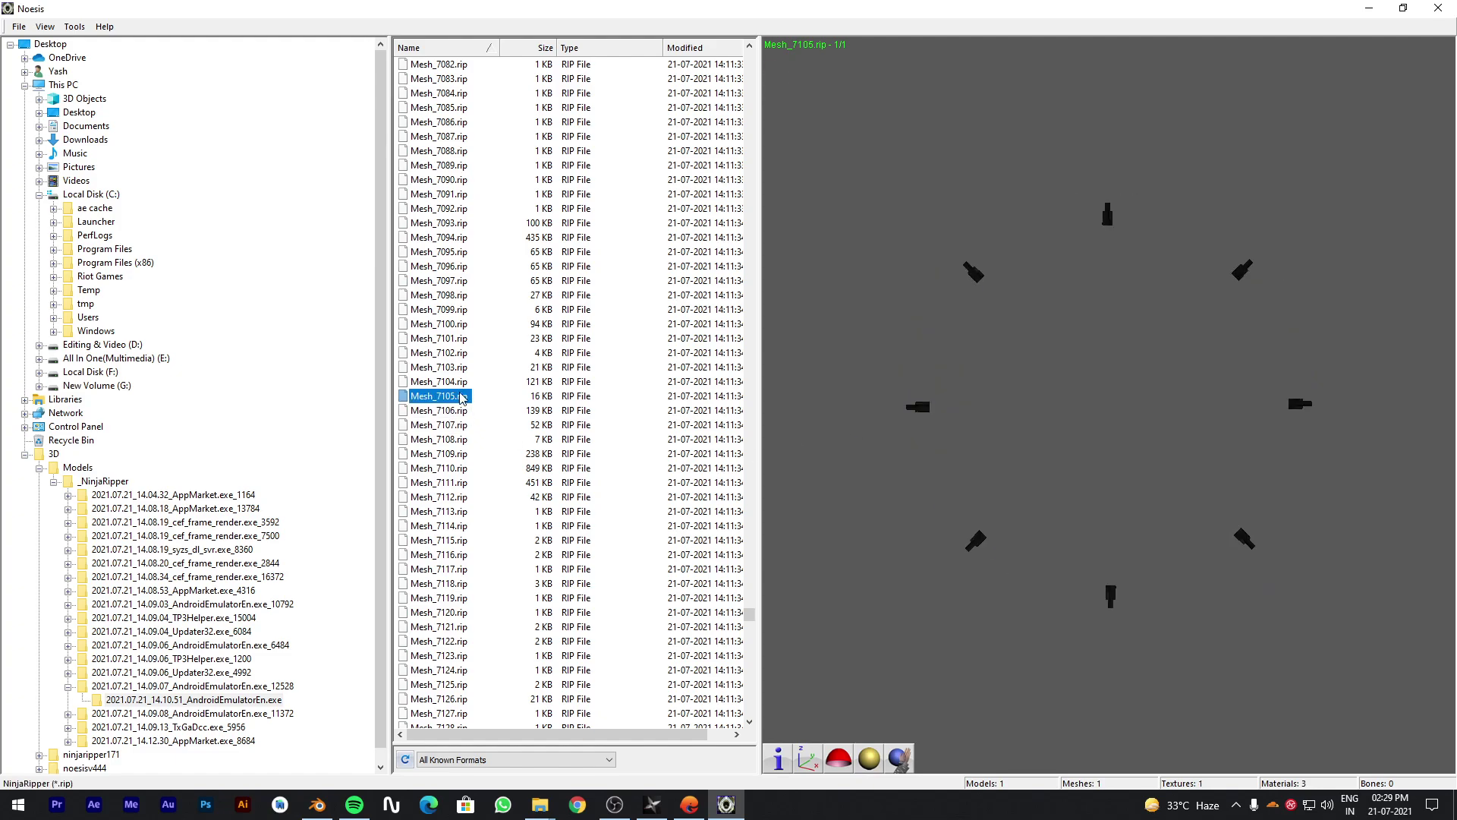
{"action": "left_click", "coordinate": [435, 453]}
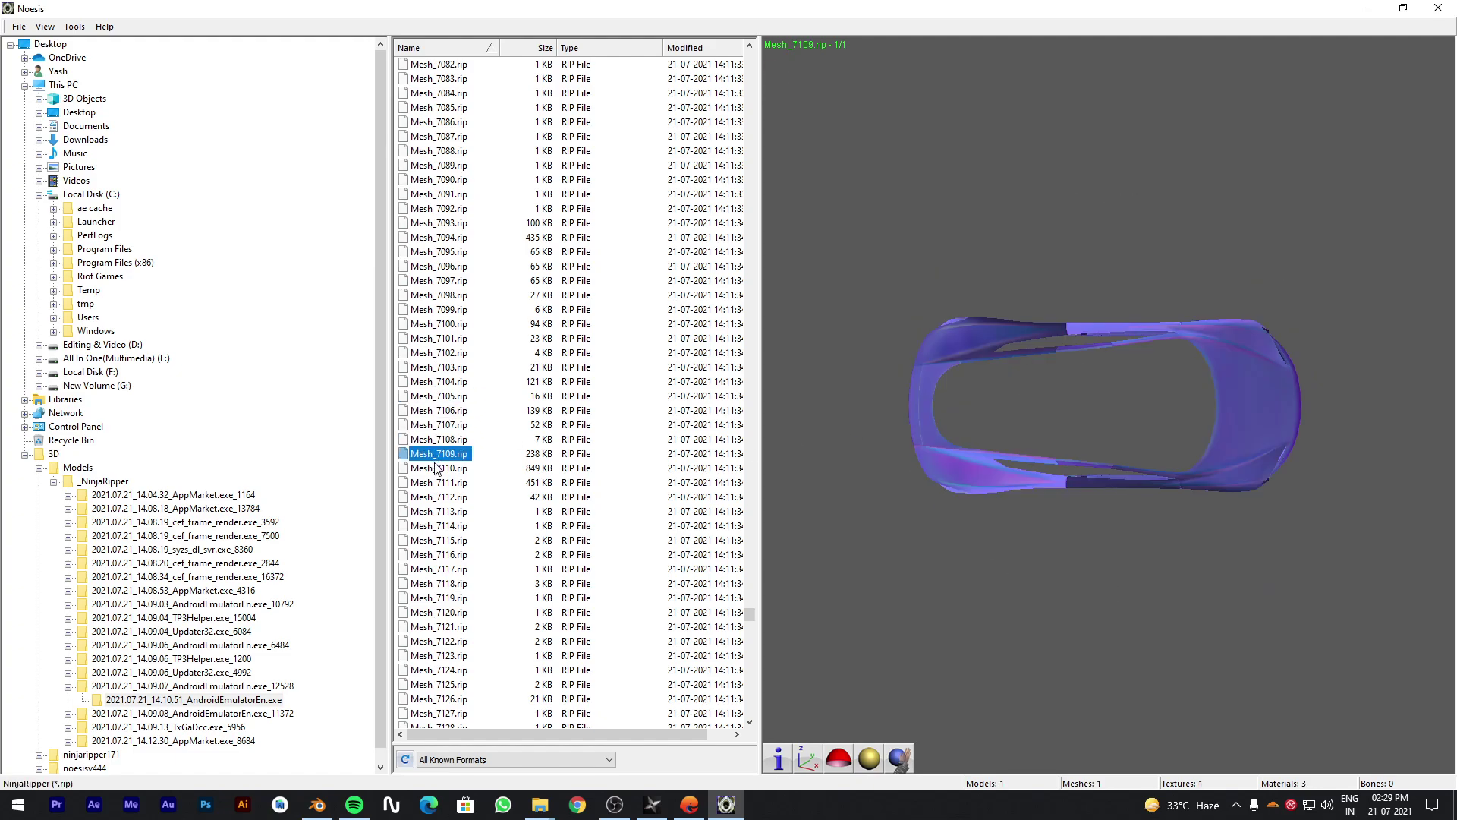
{"action": "left_click", "coordinate": [437, 468]}
{"action": "left_click", "coordinate": [438, 497]}
{"action": "left_click", "coordinate": [439, 555]}
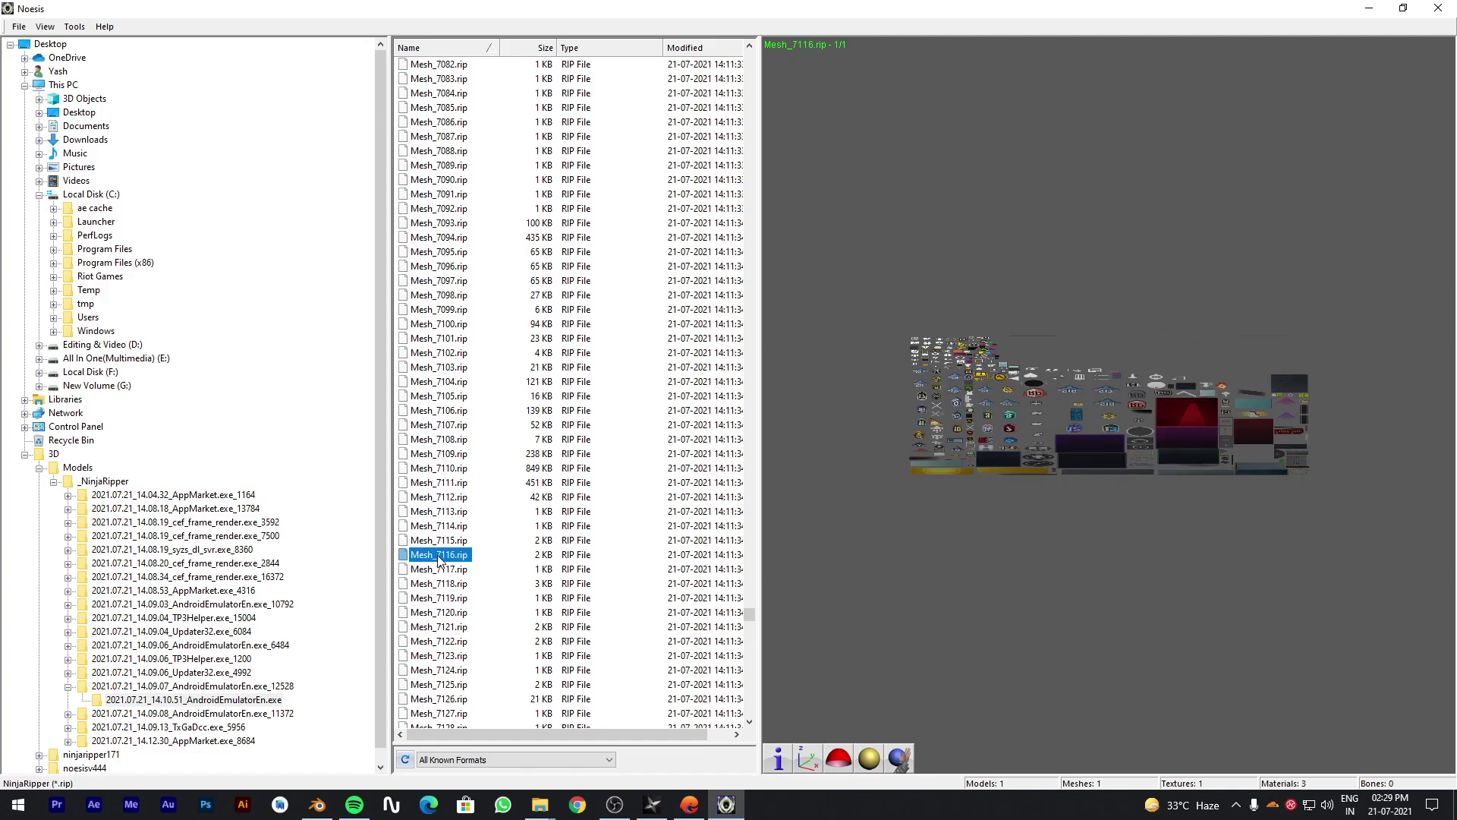
{"action": "left_click", "coordinate": [438, 511]}
{"action": "left_click", "coordinate": [437, 496]}
{"action": "left_click", "coordinate": [438, 482]}
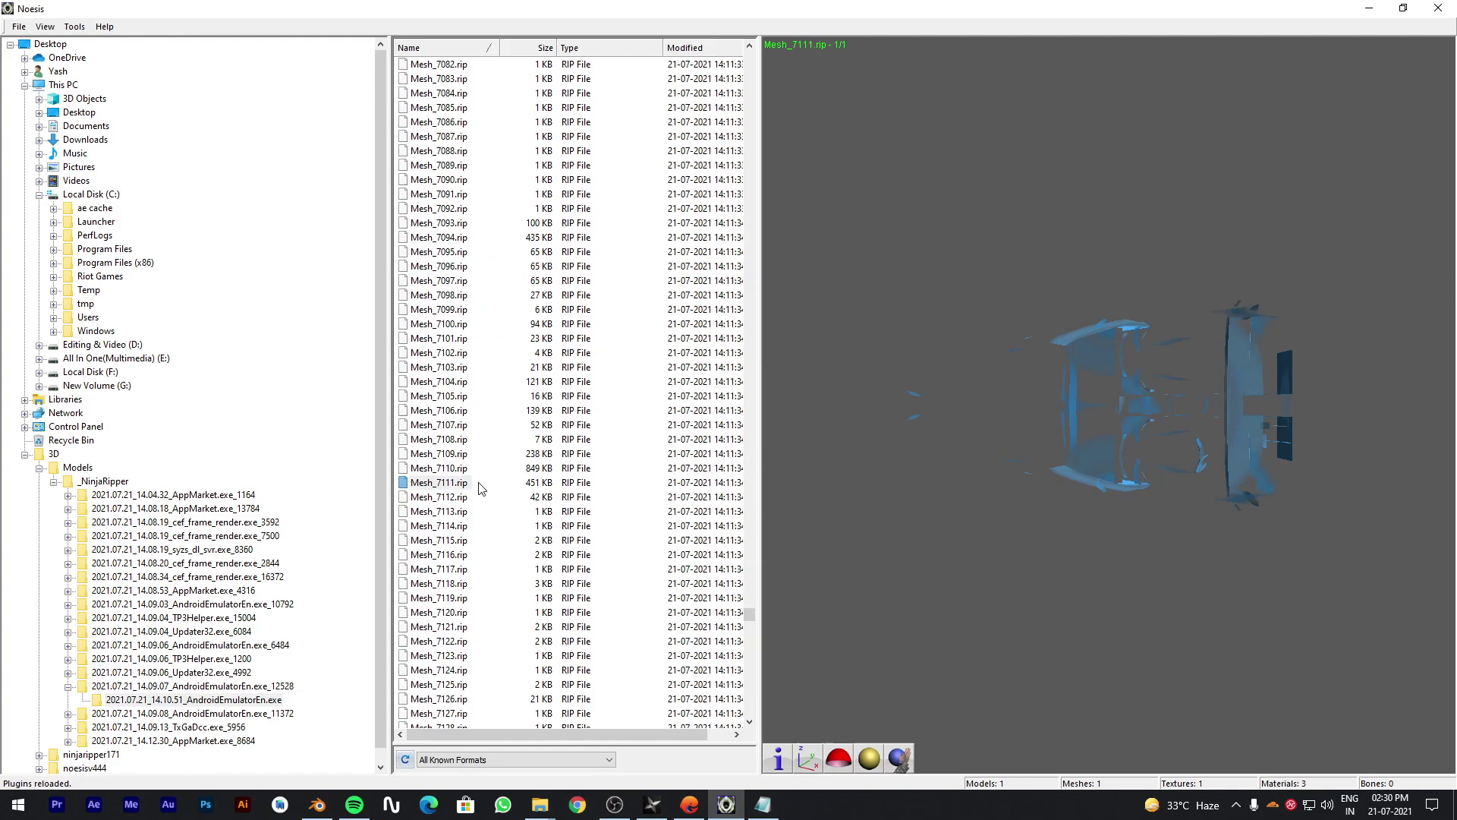
Export Mesh_7111 as 3.fbx into the Tesla folder.
{"action": "right_click", "coordinate": [479, 488]}
{"action": "left_click", "coordinate": [463, 508]}
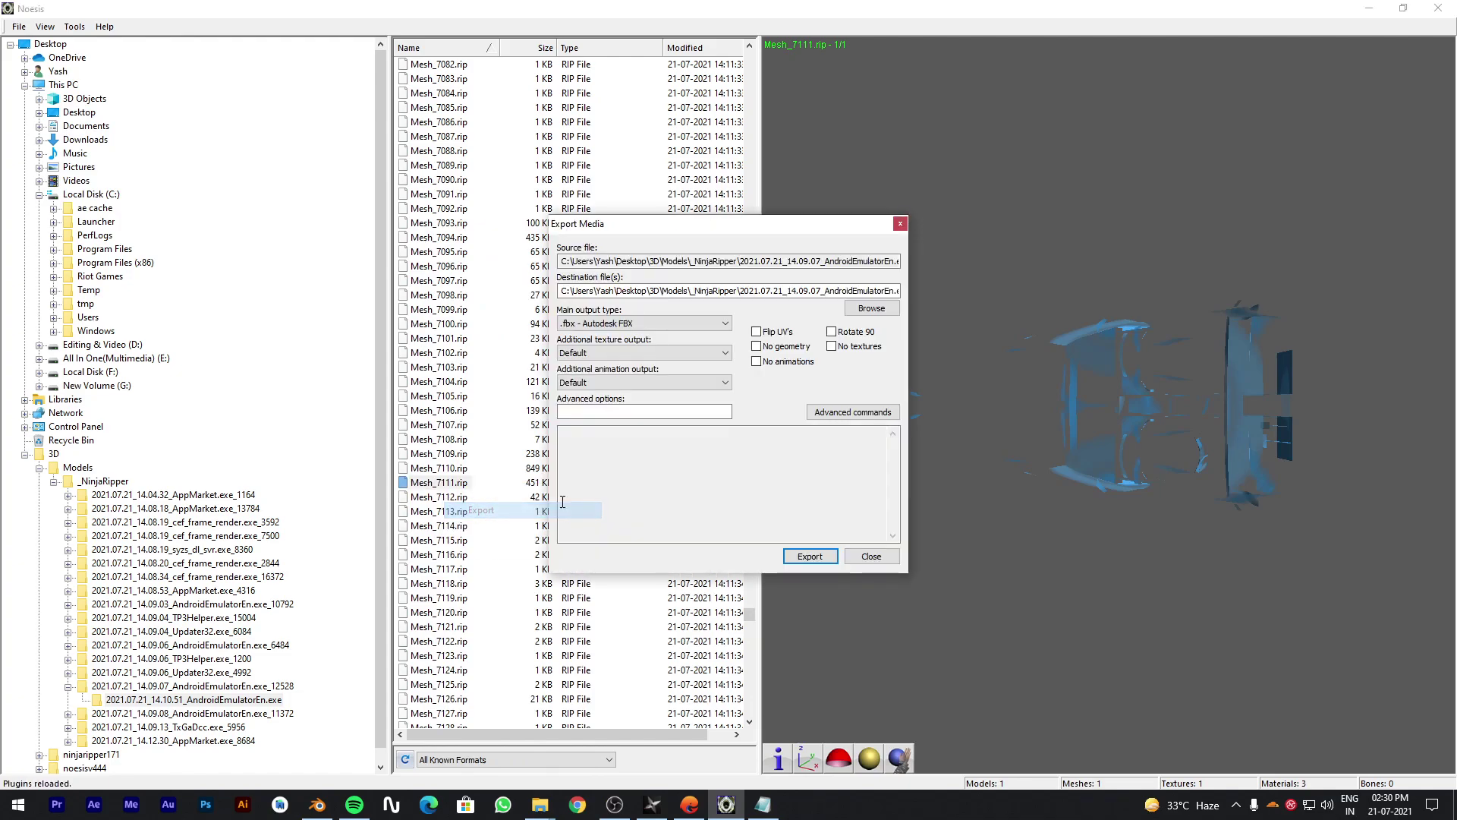
{"action": "left_click", "coordinate": [866, 311]}
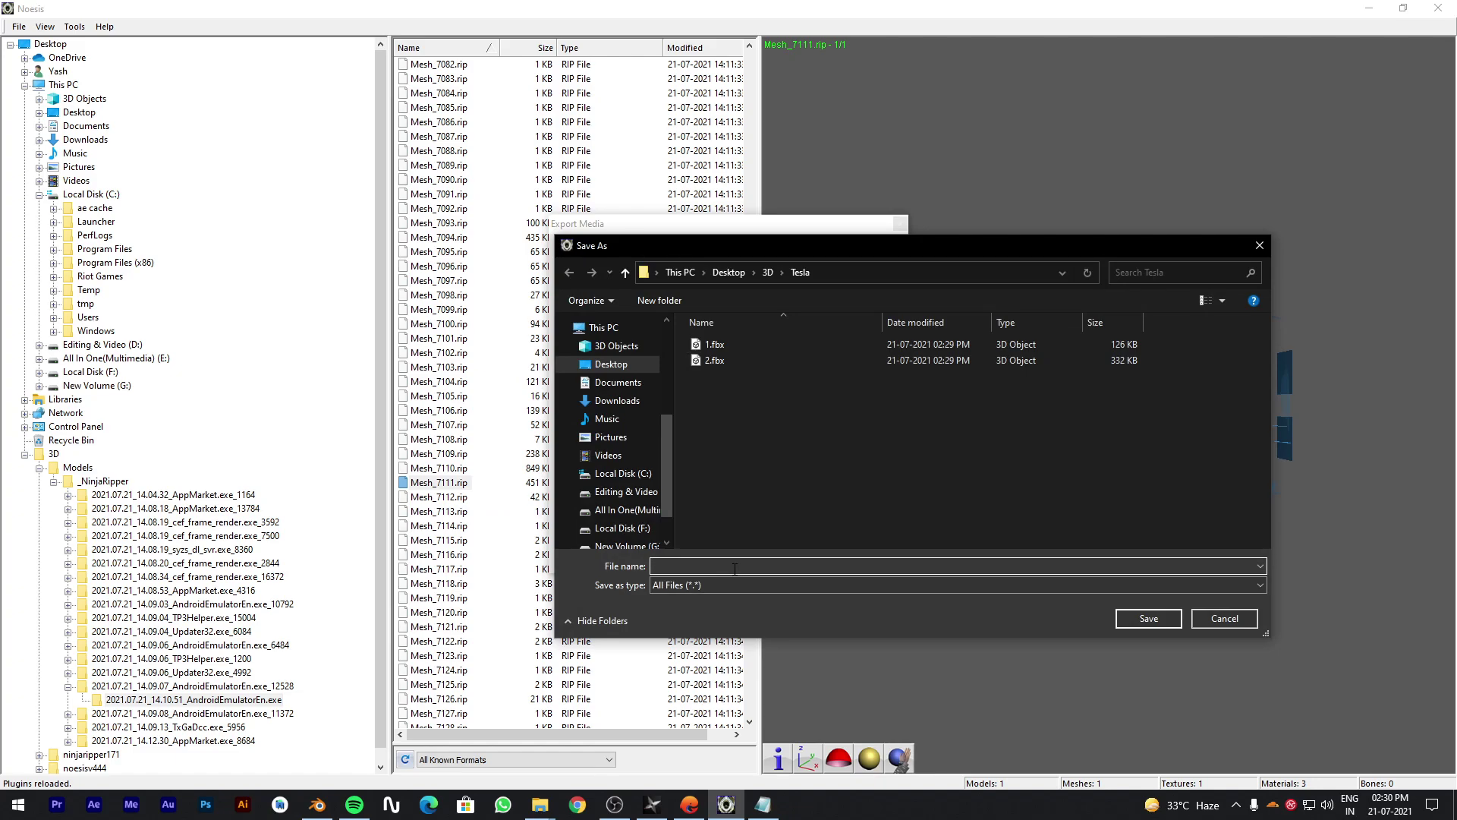
{"action": "key", "text": "Return"}
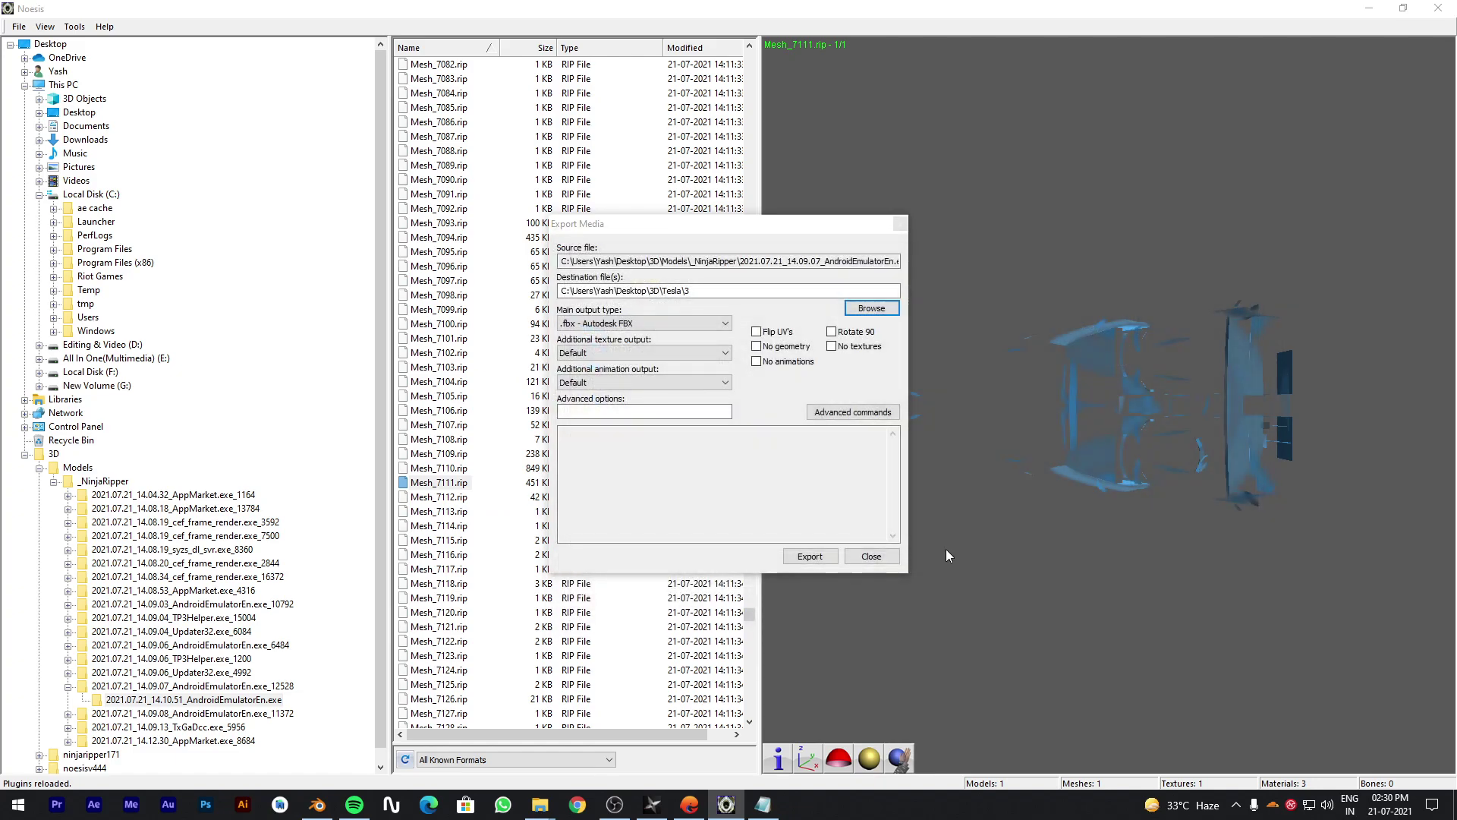
{"action": "left_click", "coordinate": [810, 556]}
{"action": "left_click", "coordinate": [850, 555]}
Export Mesh_7112 as 4.fbx into the Tesla folder.
{"action": "key", "text": "Down"}
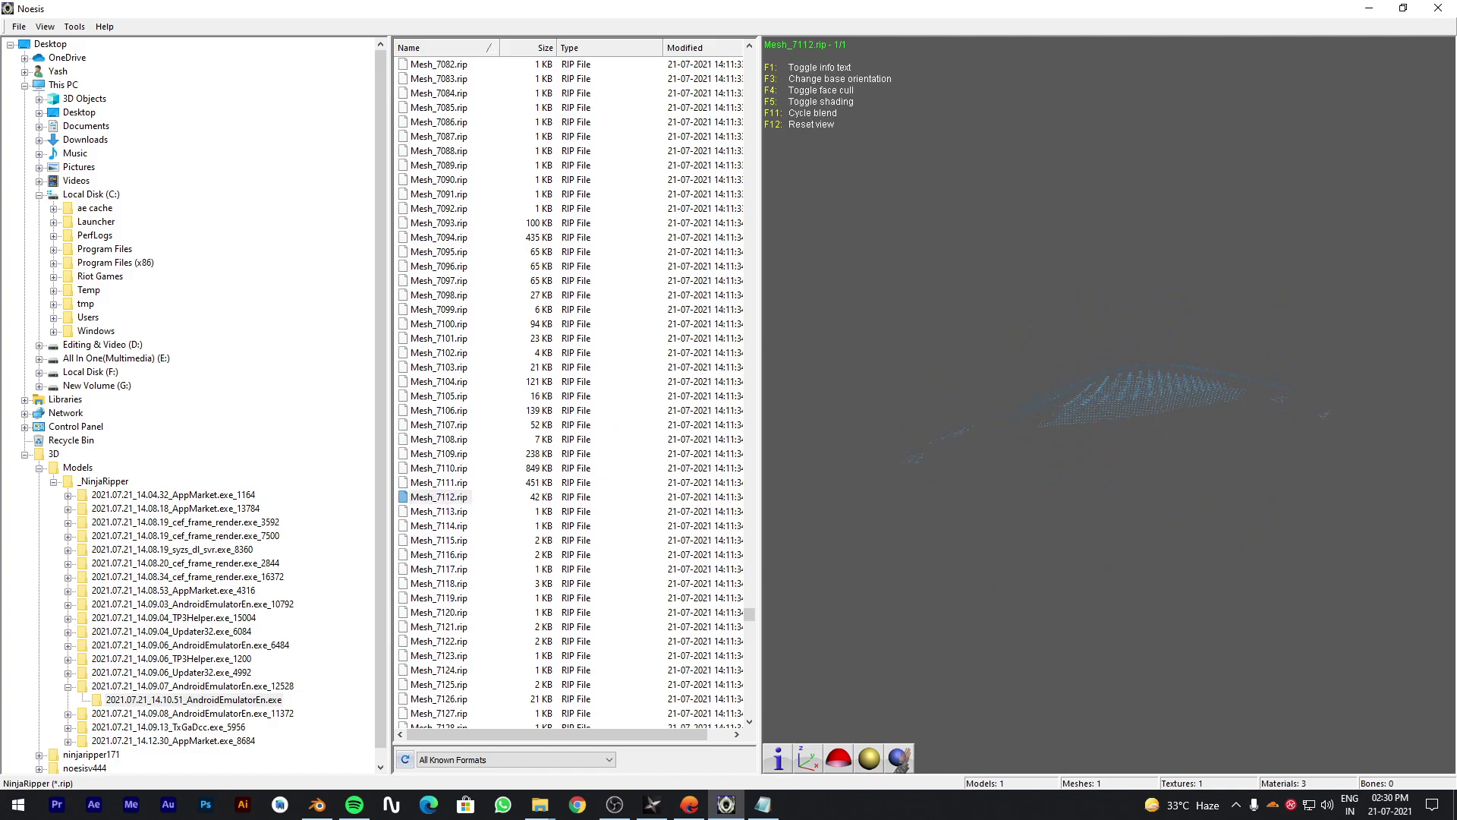
{"action": "right_click", "coordinate": [454, 502]}
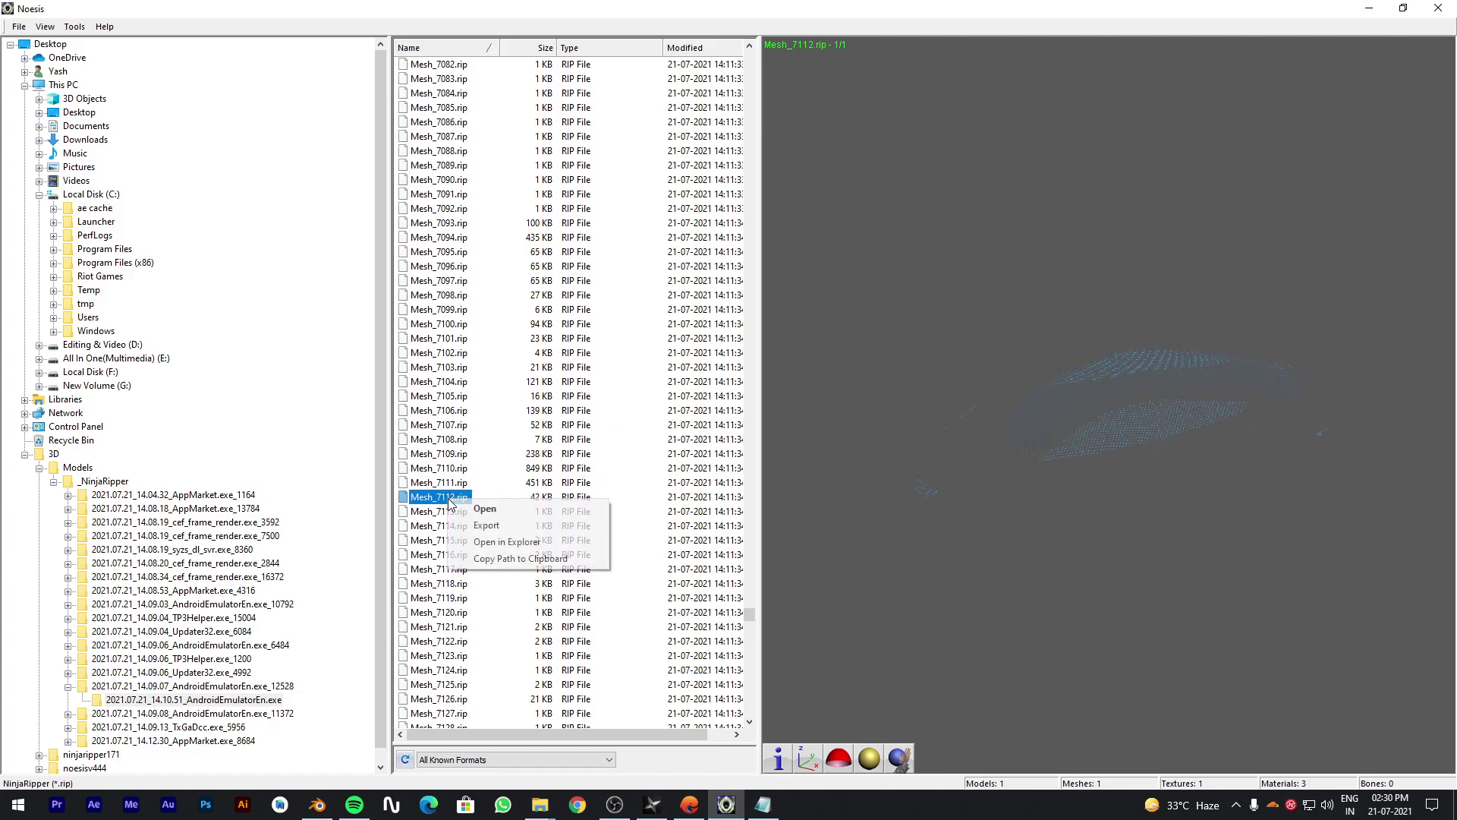
{"action": "left_click", "coordinate": [486, 525]}
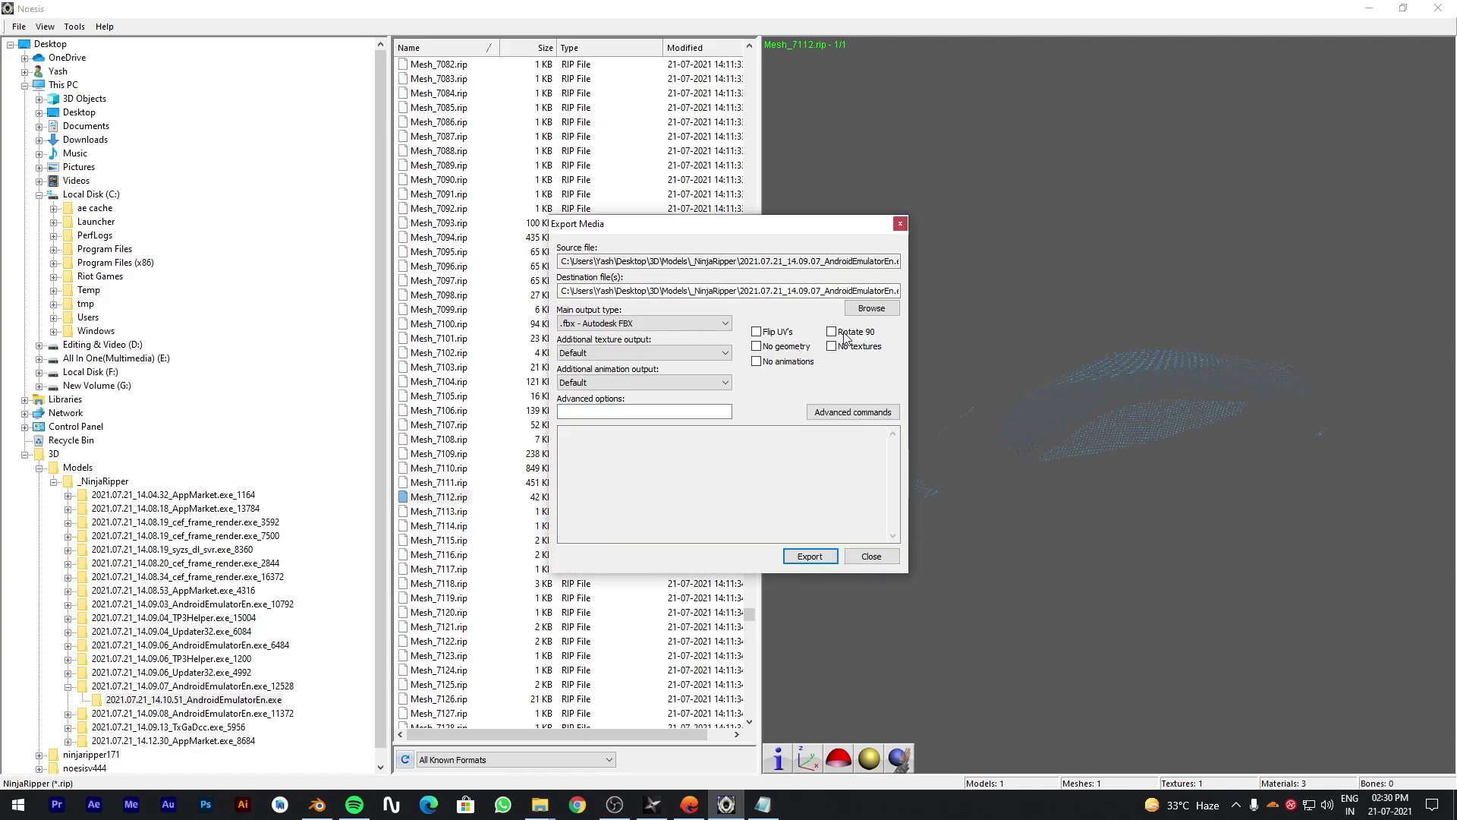
{"action": "left_click", "coordinate": [866, 315]}
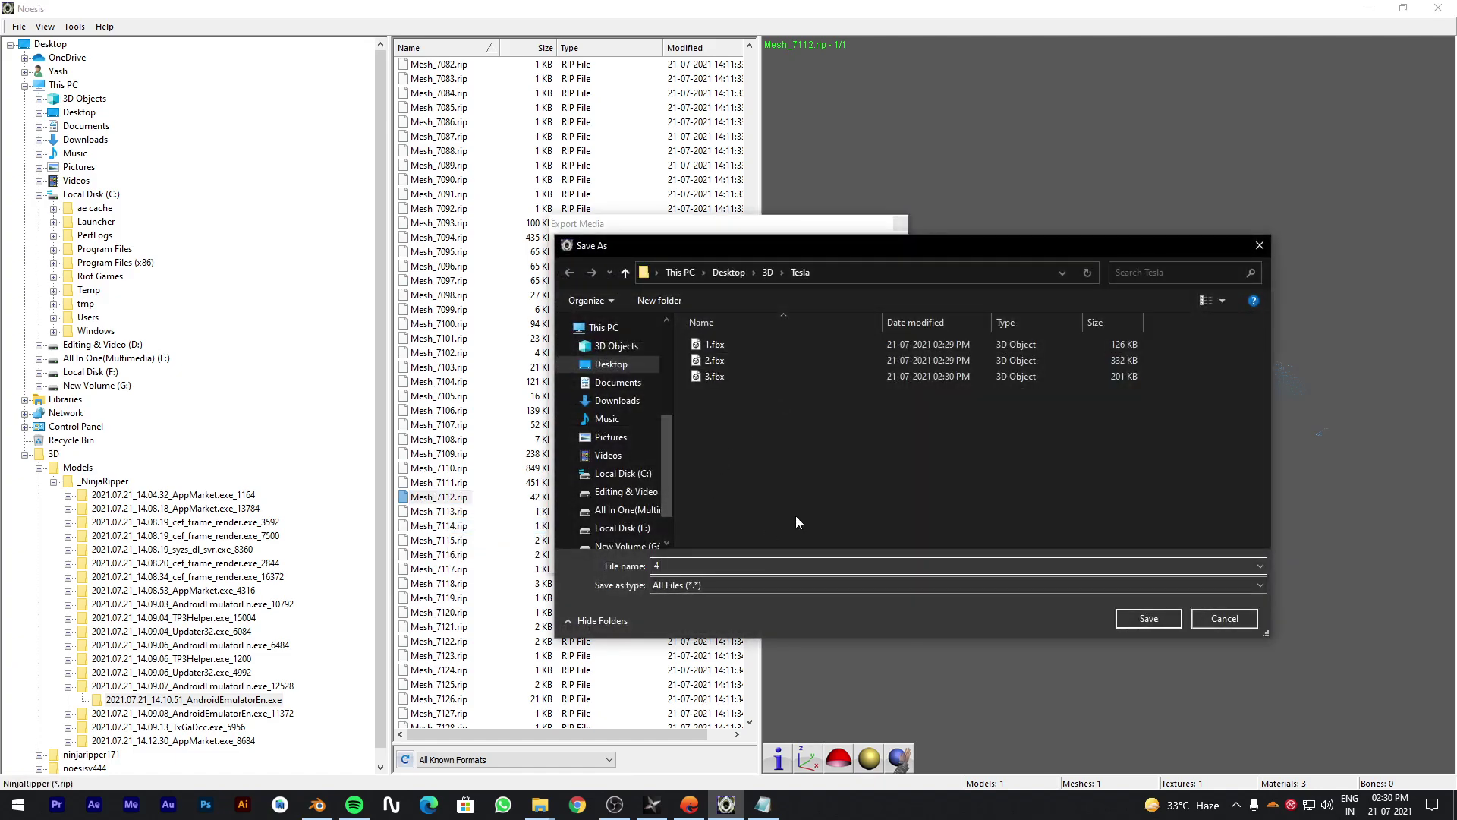
{"action": "left_click", "coordinate": [1148, 618]}
{"action": "left_click", "coordinate": [809, 556]}
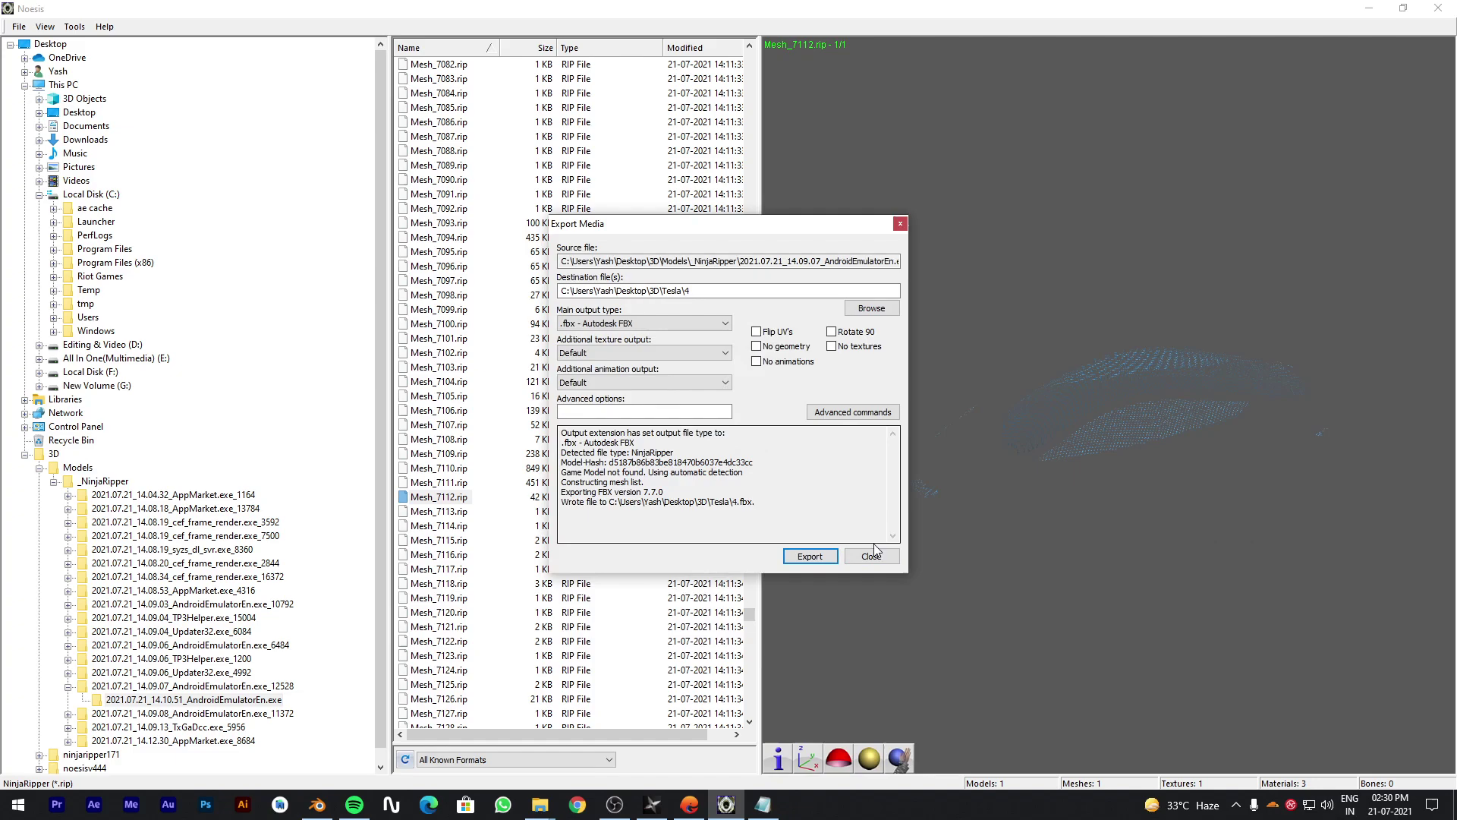
{"action": "left_click", "coordinate": [875, 554]}
Minimise Noesis, clear the python folder selection and bring up Blender's empty scene.
{"action": "left_click", "coordinate": [1368, 9]}
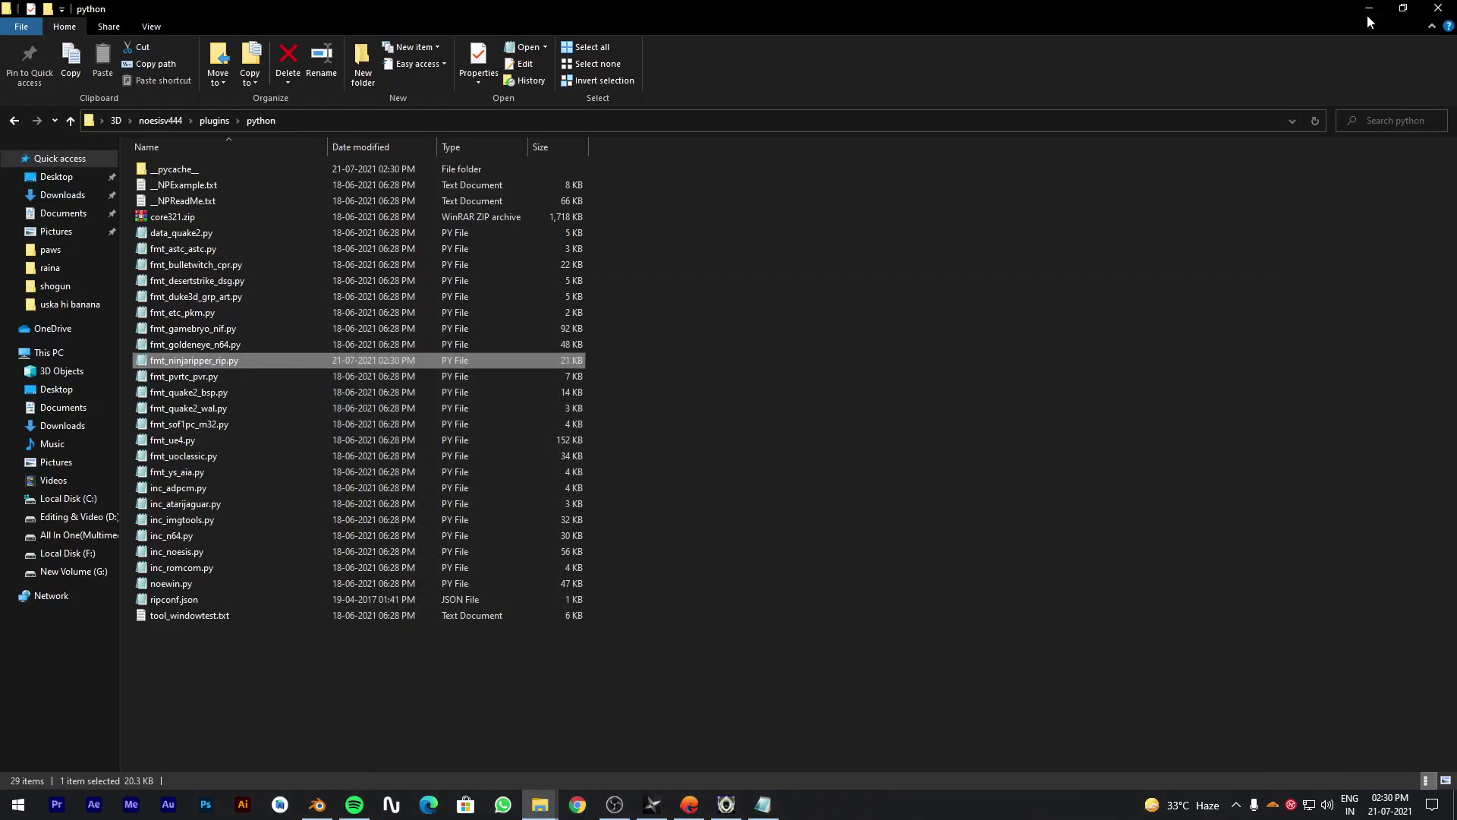
{"action": "left_click", "coordinate": [865, 598]}
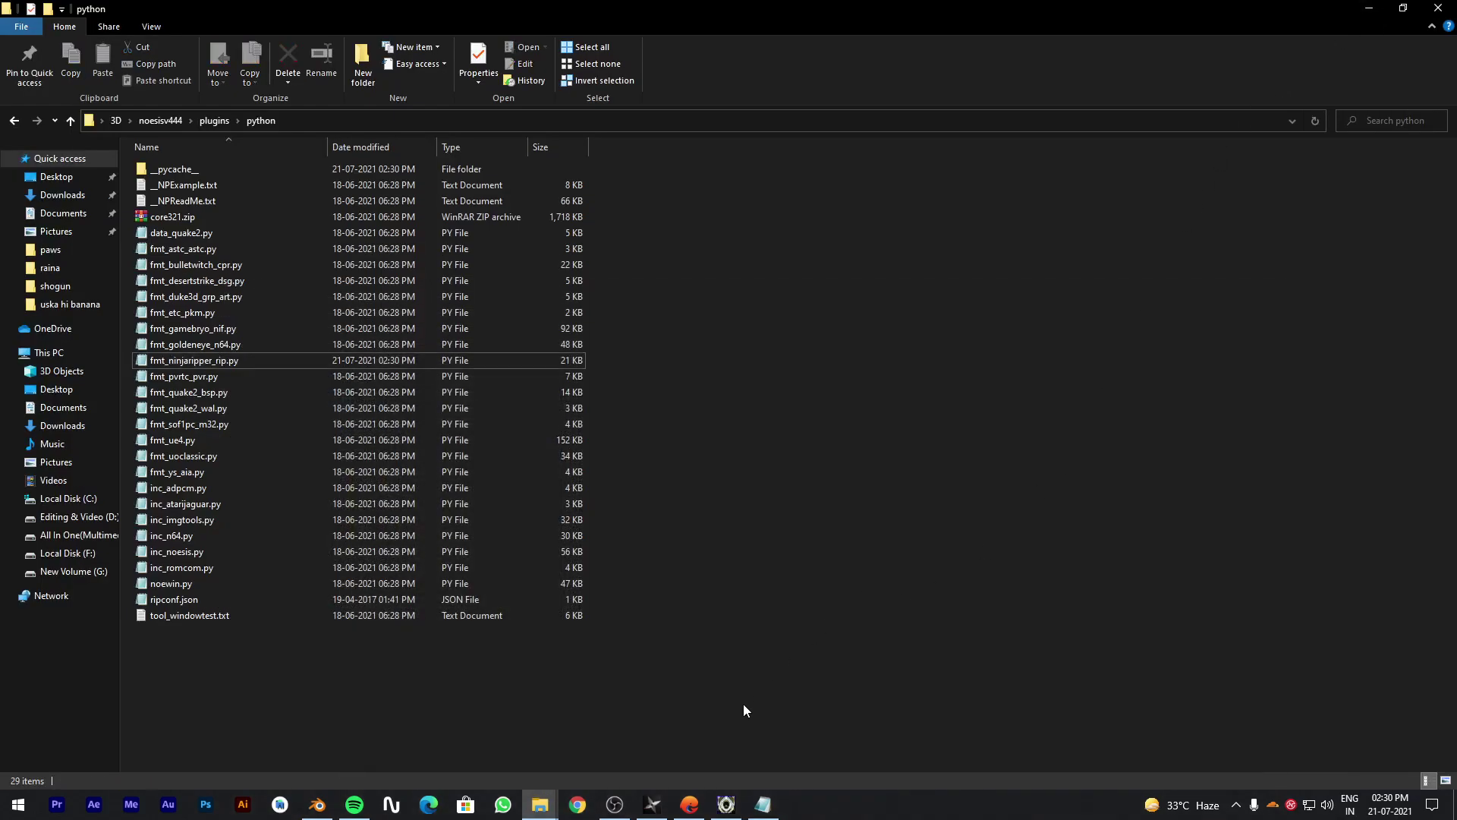
{"action": "left_click", "coordinate": [326, 800]}
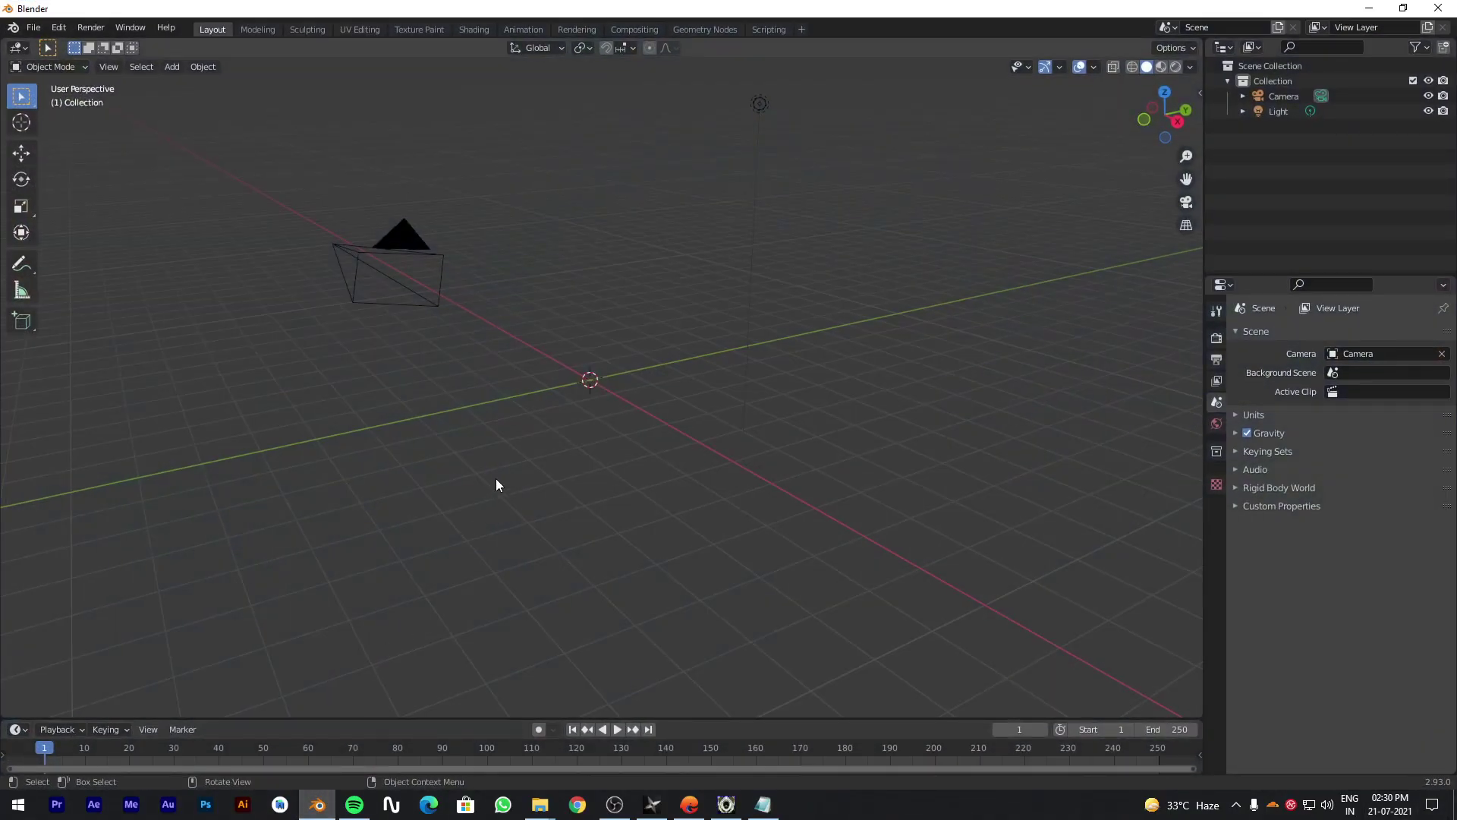
{"action": "middle_click_drag", "start_coordinate": [497, 484], "coordinate": [557, 401]}
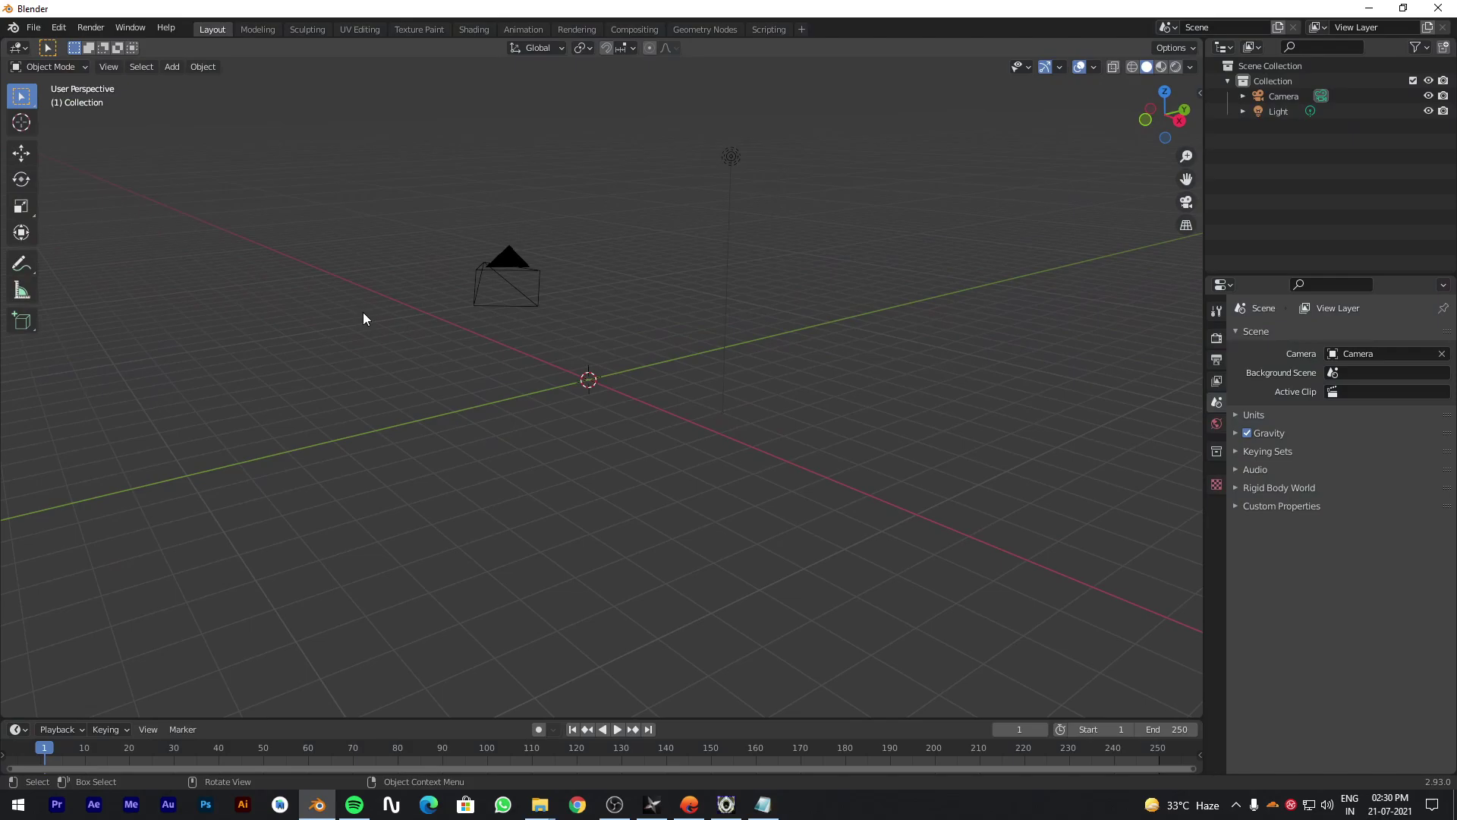
Import 1.fbx through 4.fbx from Desktop\3D\Tesla as FBX.
{"action": "left_click", "coordinate": [34, 27]}
{"action": "mouse_move", "coordinate": [76, 246]}
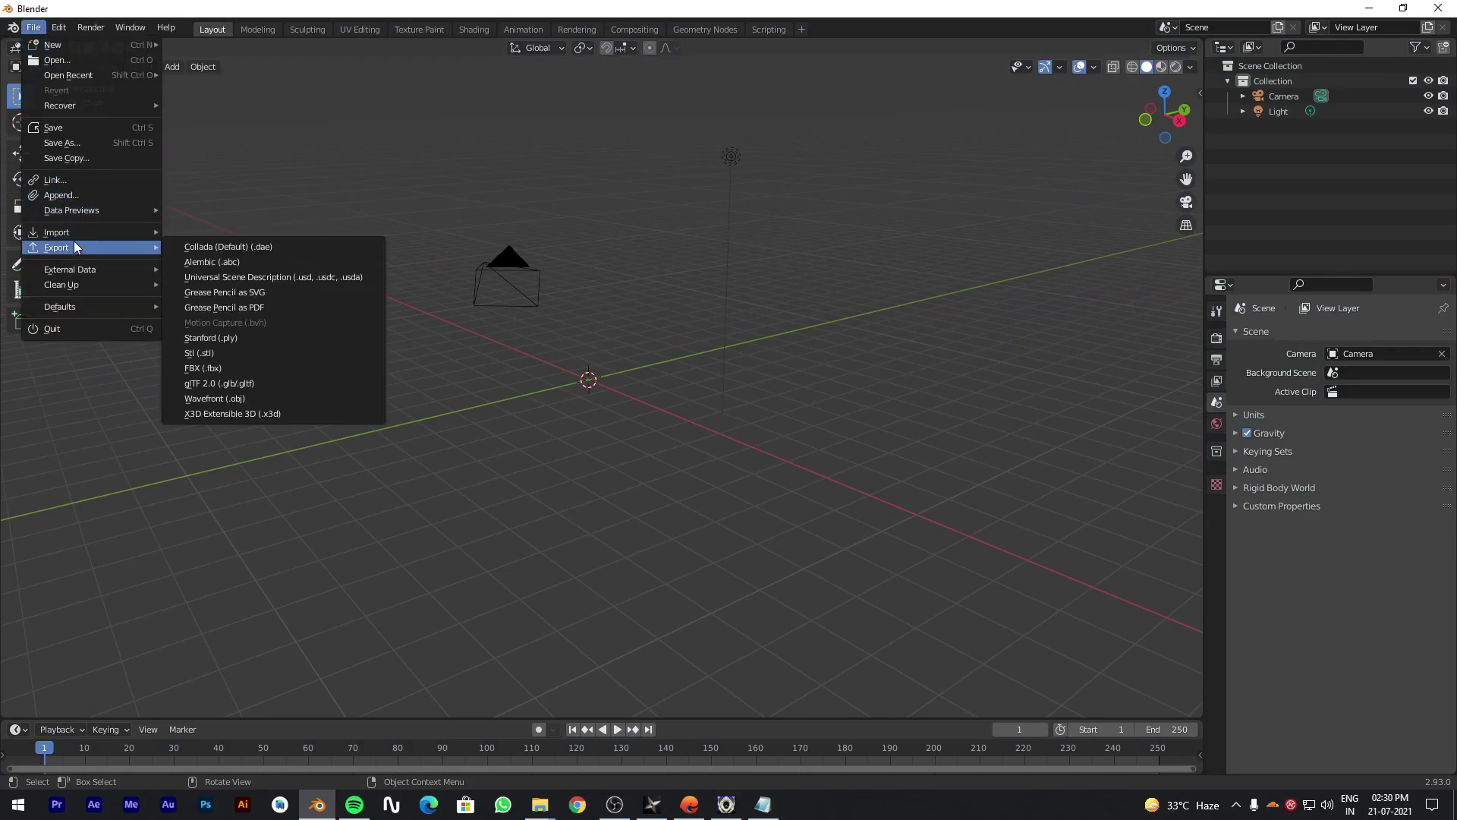
{"action": "left_click", "coordinate": [222, 335]}
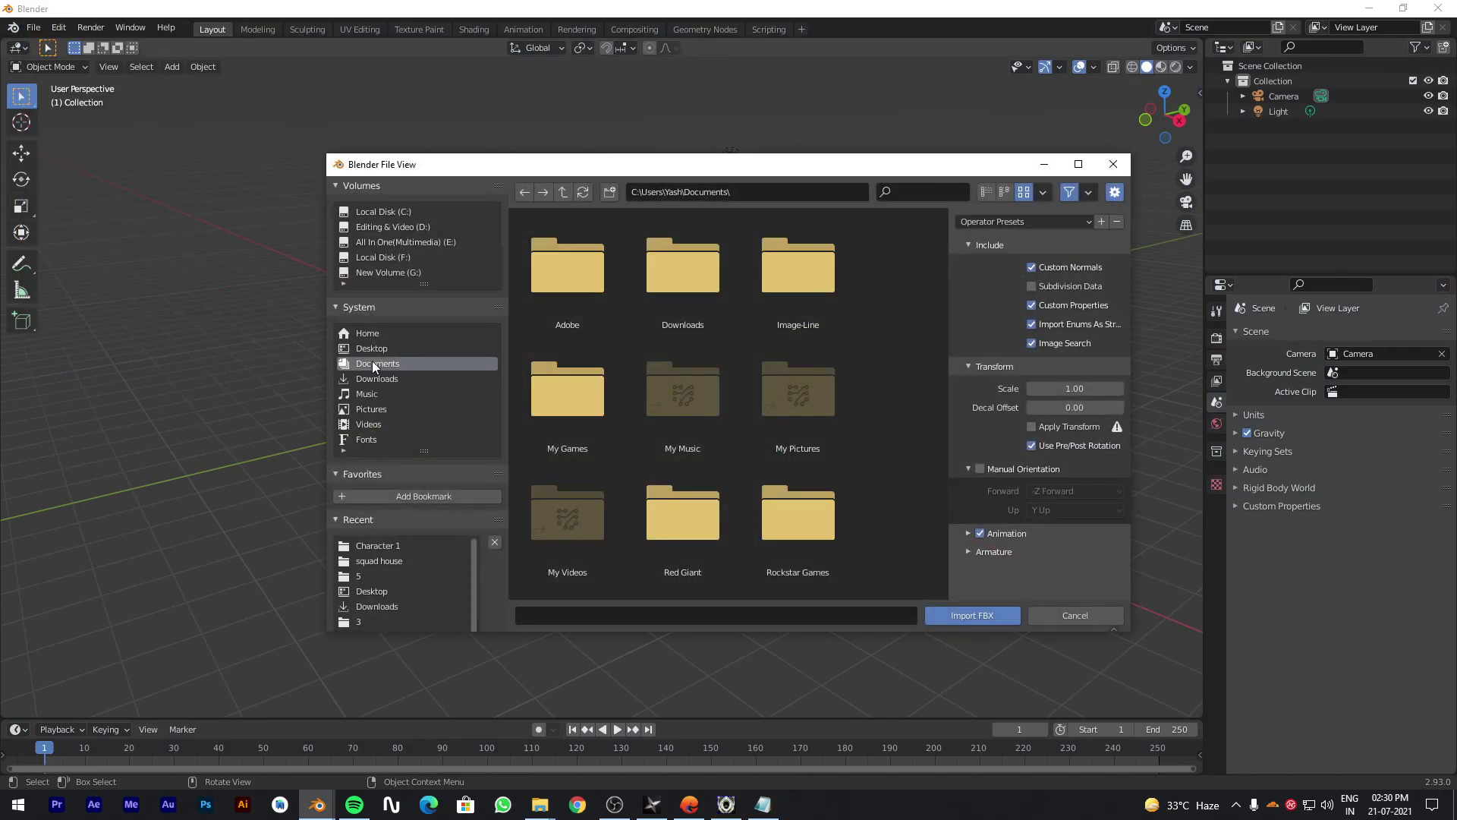
{"action": "left_click", "coordinate": [376, 352]}
{"action": "double_click", "coordinate": [580, 281]}
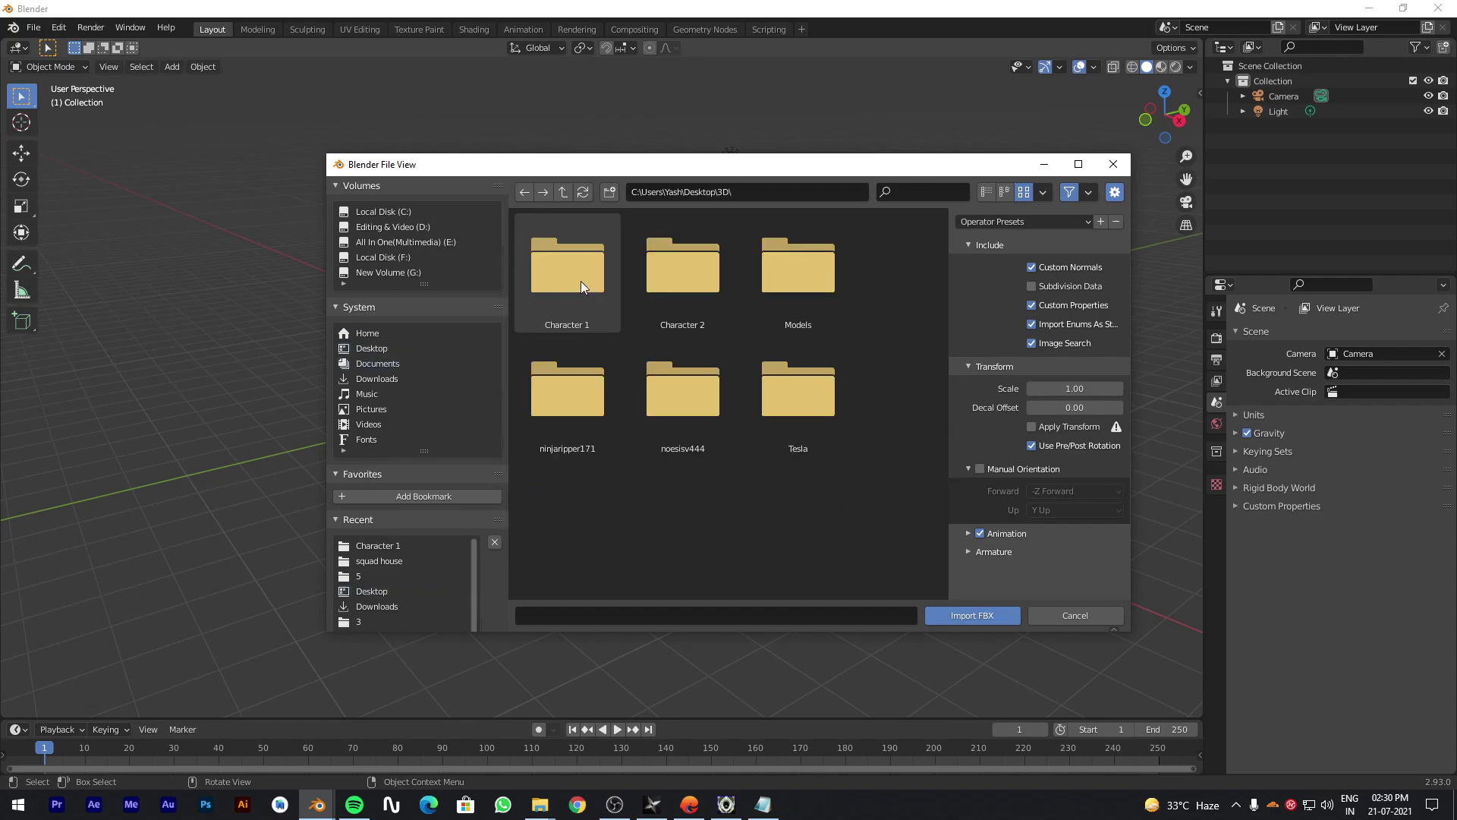
{"action": "double_click", "coordinate": [797, 397]}
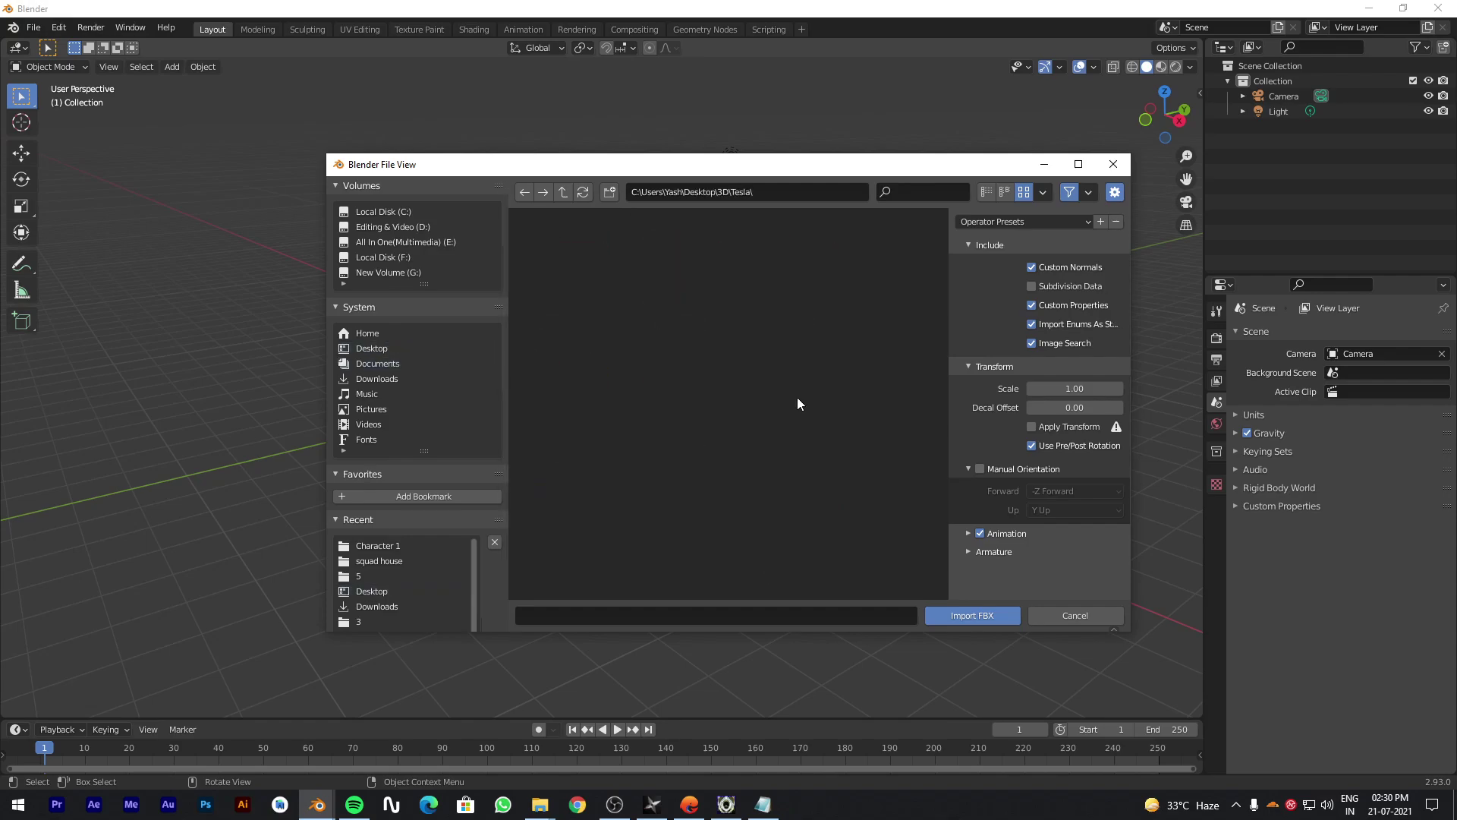
{"action": "left_click_drag", "start_coordinate": [871, 269], "coordinate": [600, 439]}
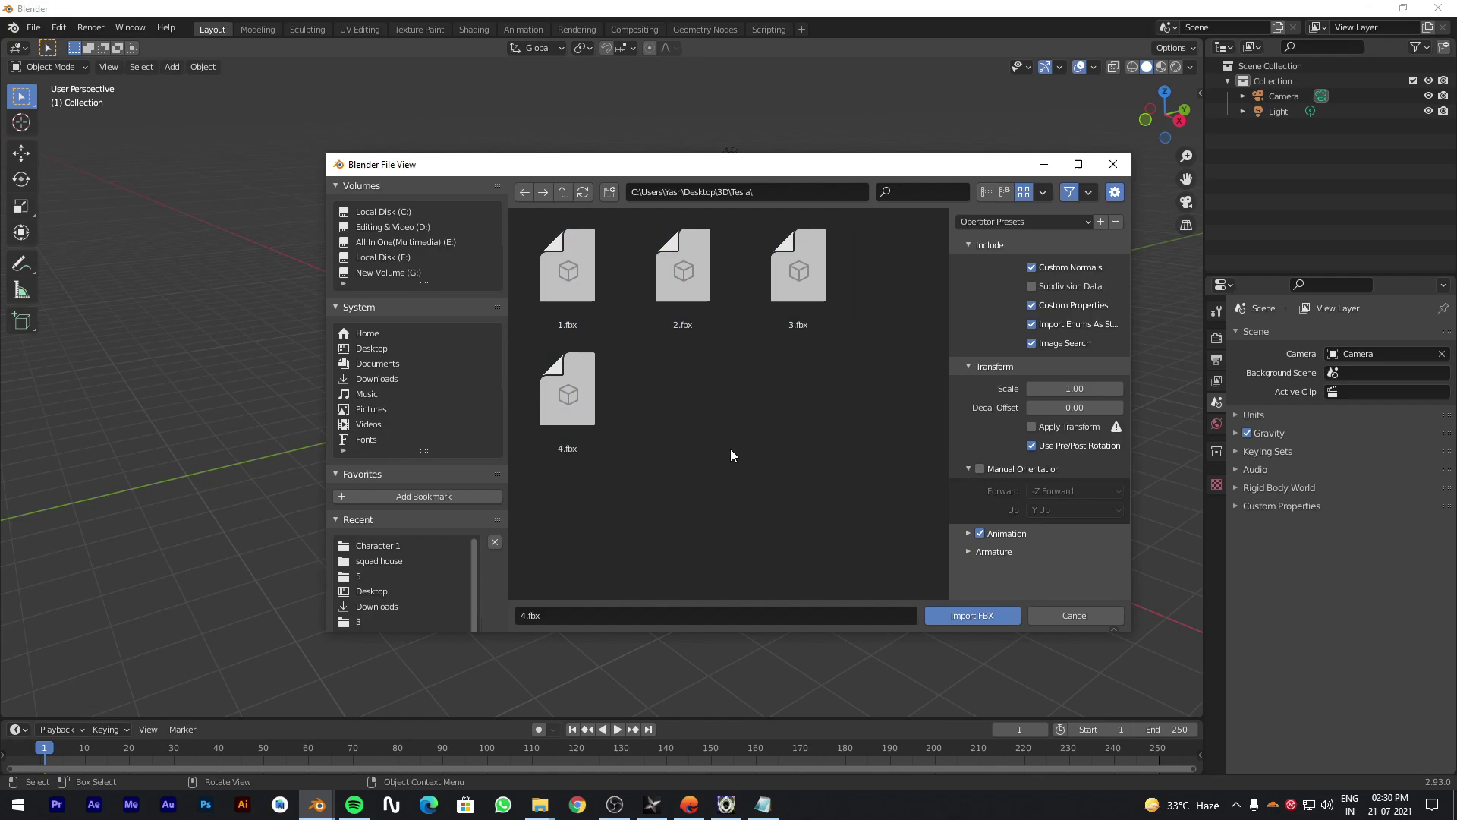
{"action": "left_click_drag", "start_coordinate": [547, 515], "coordinate": [786, 275]}
{"action": "left_click", "coordinate": [971, 615]}
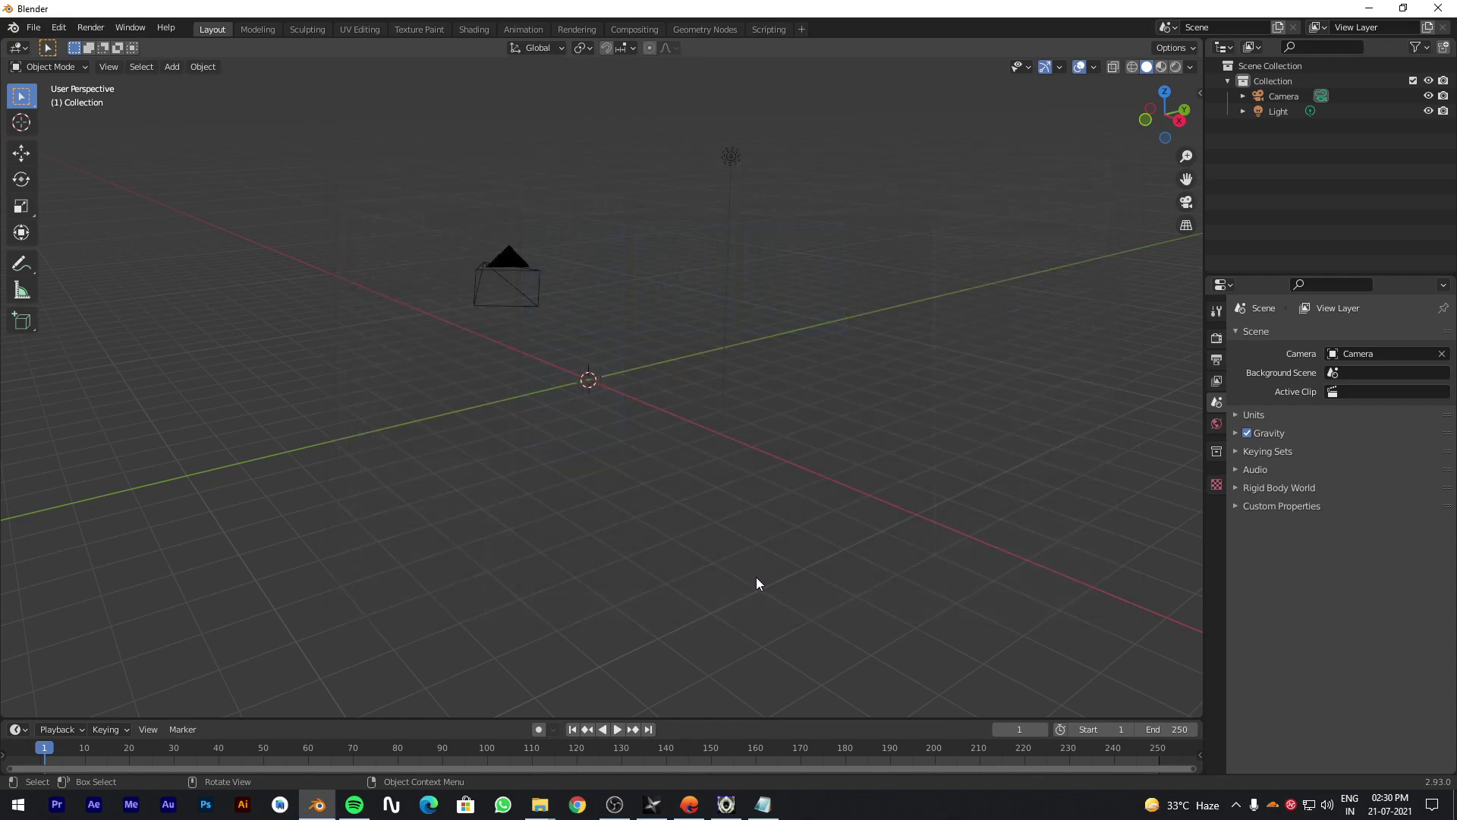
Set Mesh_7109's X rotation to 0° in the Transform sidebar.
{"action": "scroll", "coordinate": [615, 447], "scroll_direction": "up", "scroll_amount": 4}
{"action": "middle_click_drag", "start_coordinate": [621, 453], "coordinate": [874, 451]}
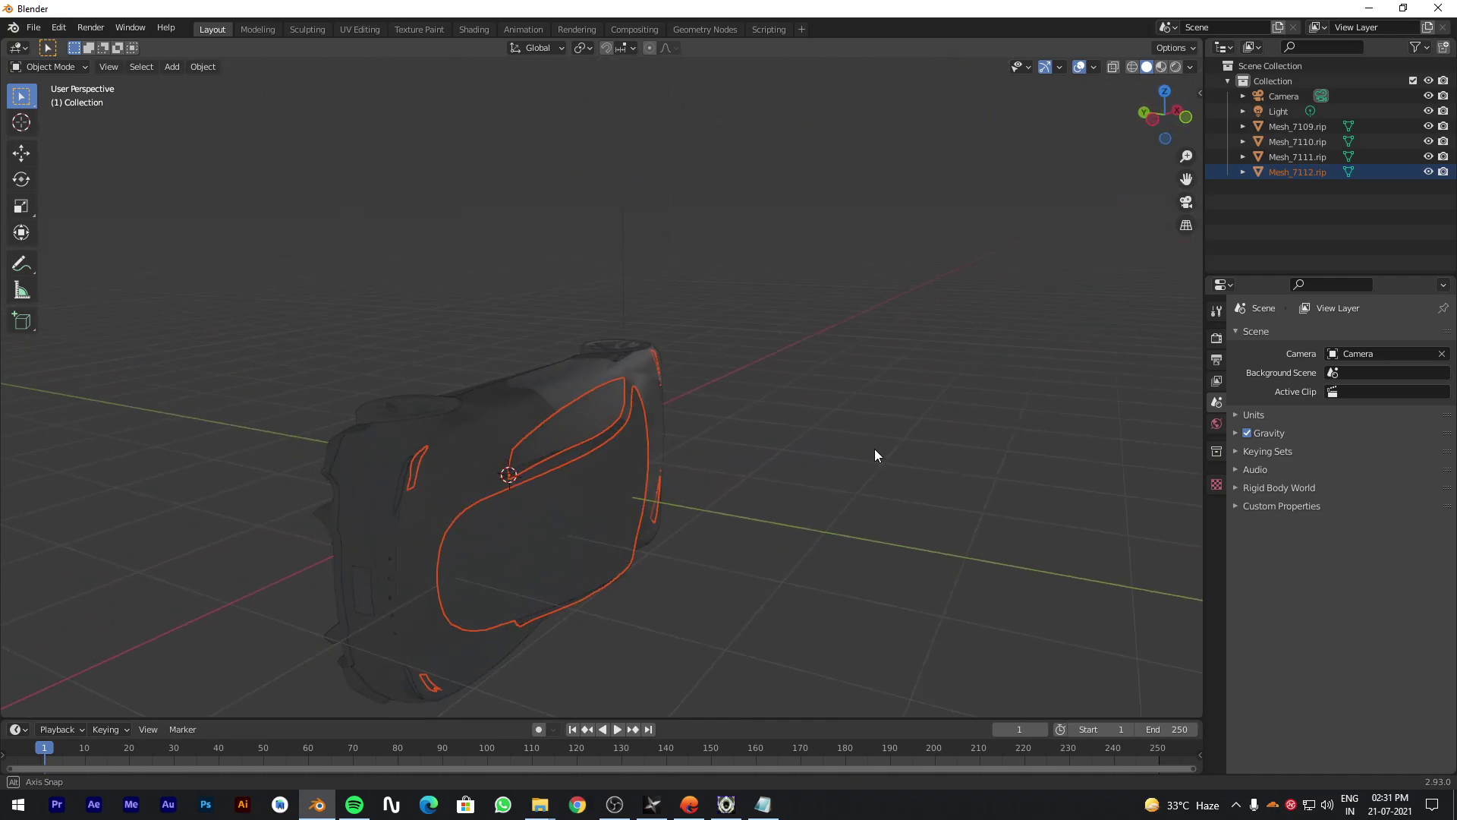
{"action": "left_click", "coordinate": [660, 379]}
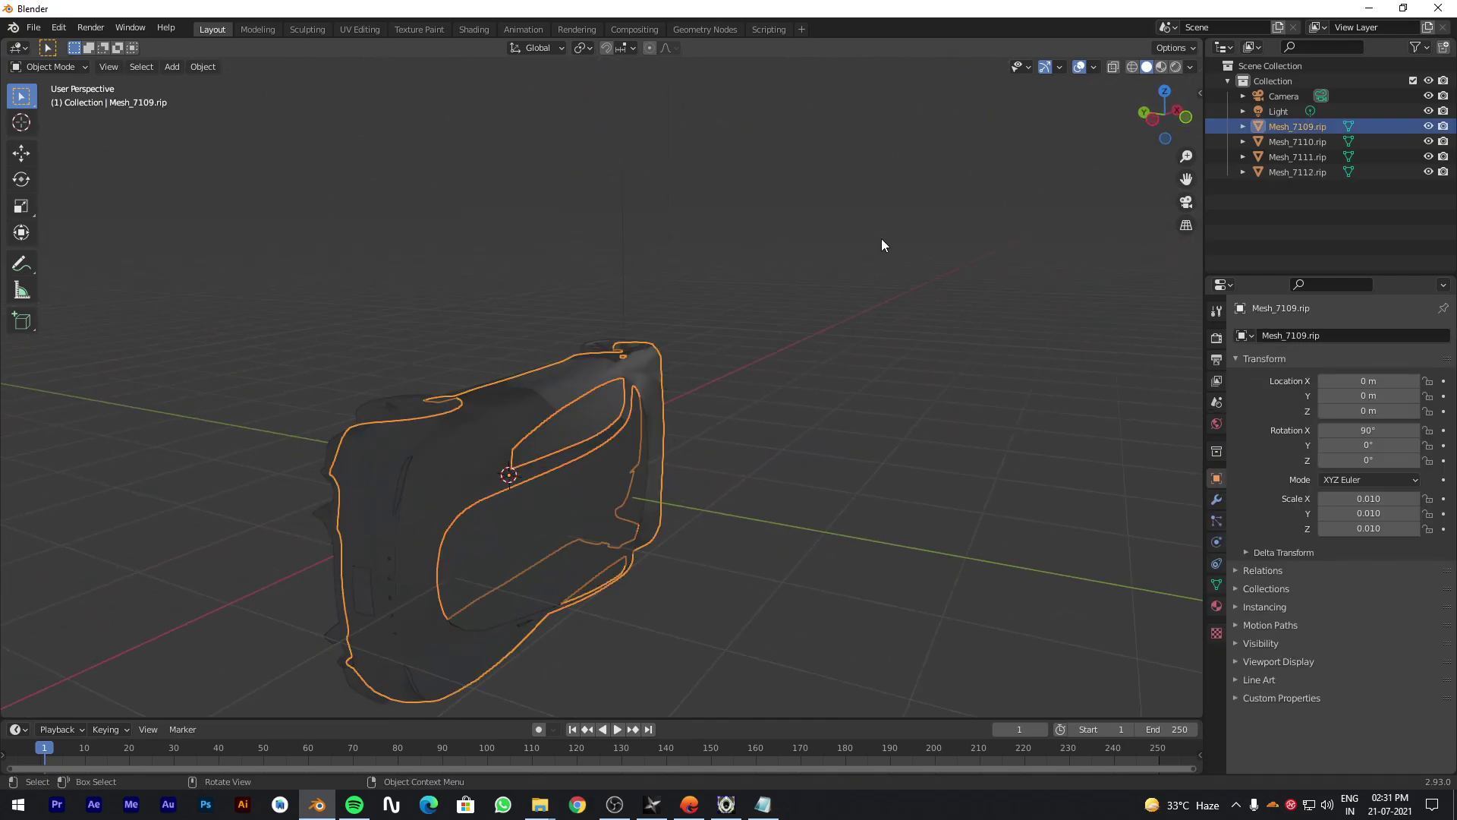
{"action": "key", "text": "n"}
{"action": "left_click", "coordinate": [1105, 186]}
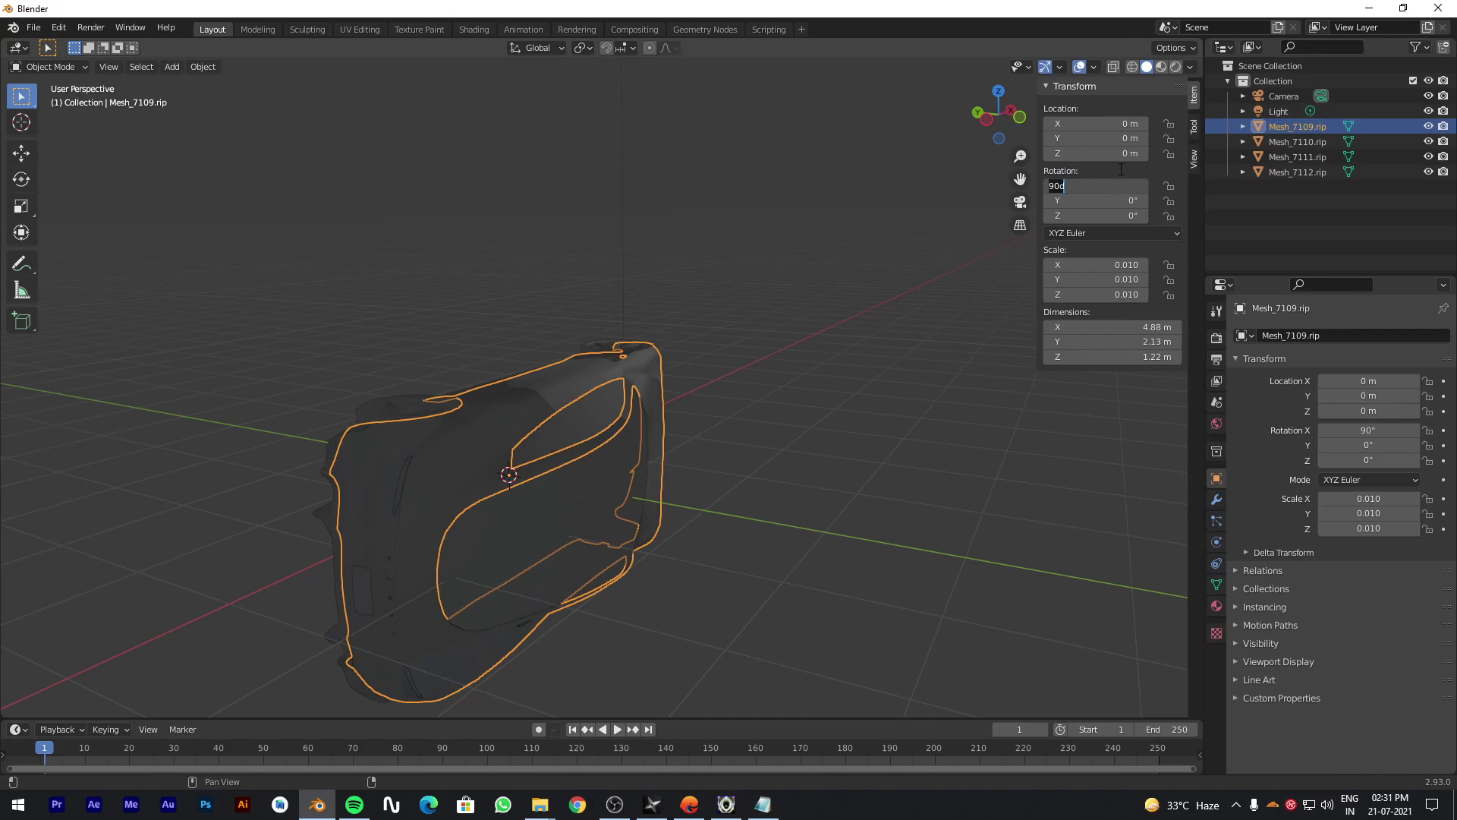
{"action": "type", "text": "0"}
{"action": "key", "text": "Return"}
Reset Mesh_7112's X rotation and set Mesh_7111's X rotation to 0°.
{"action": "middle_click_drag", "start_coordinate": [629, 378], "coordinate": [481, 387]}
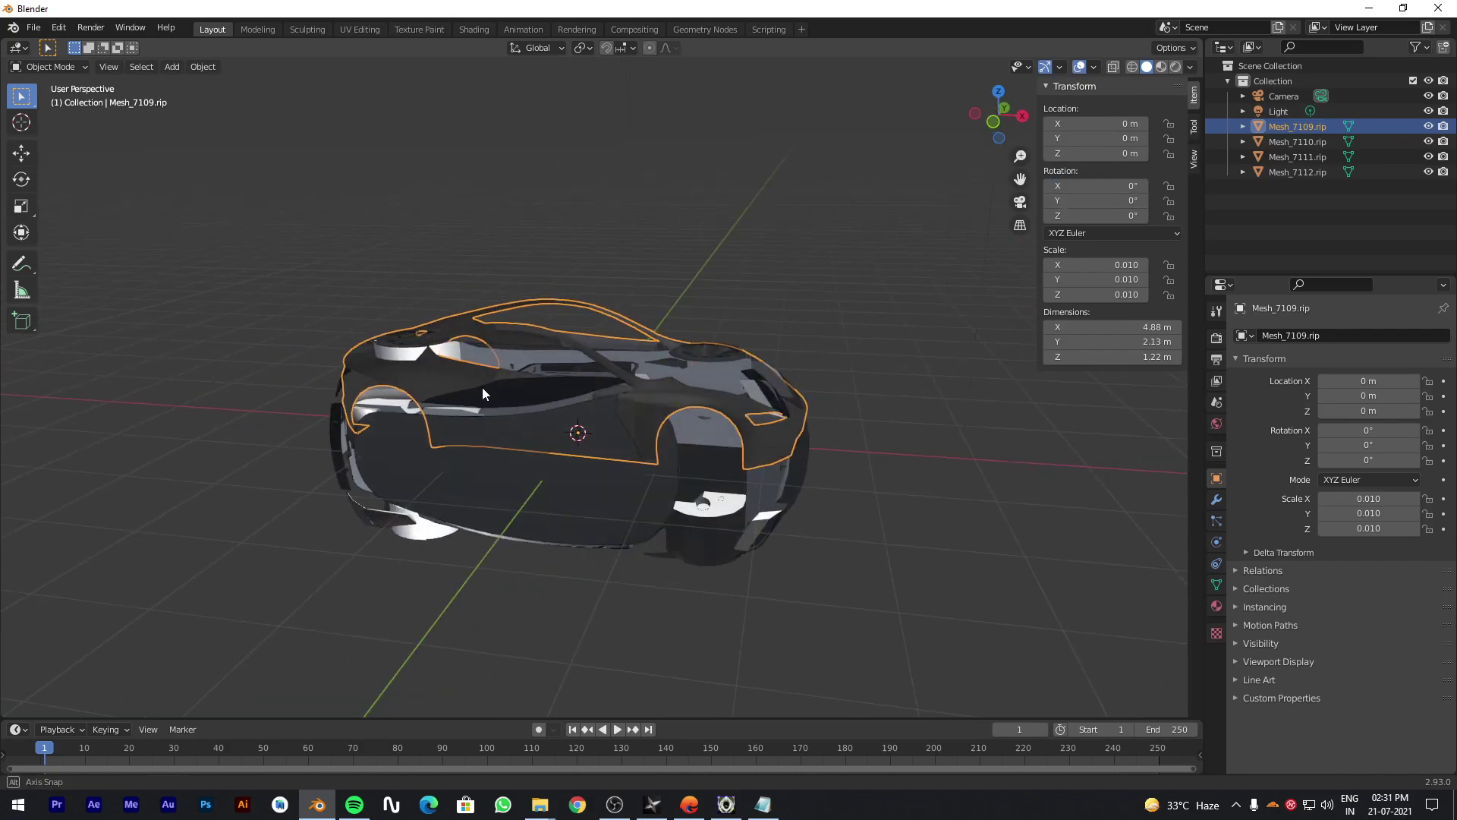
{"action": "left_click", "coordinate": [544, 490]}
{"action": "key", "text": "BackSpace"}
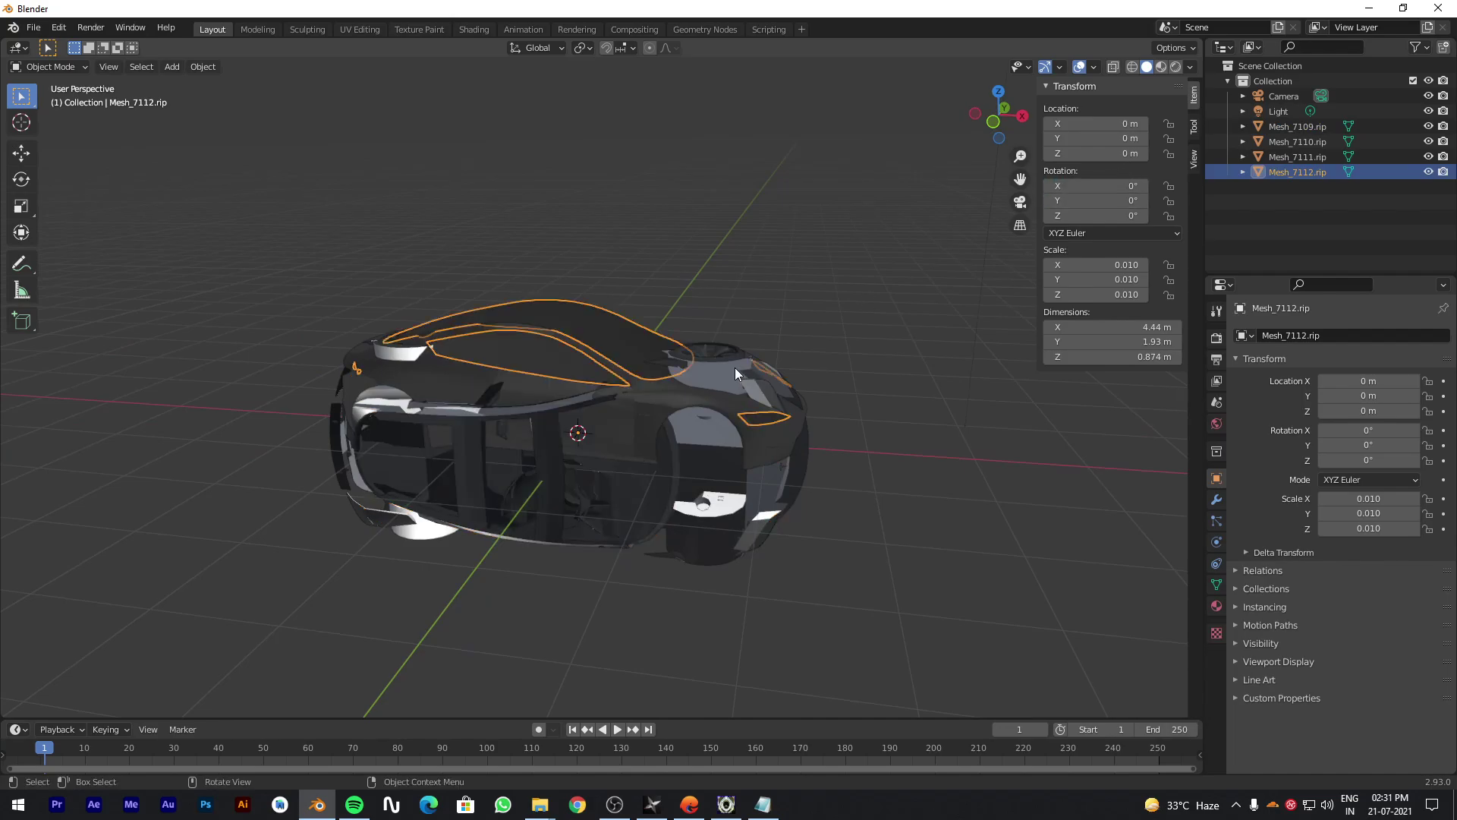
{"action": "middle_click_drag", "start_coordinate": [731, 367], "coordinate": [695, 362]}
{"action": "left_click", "coordinate": [657, 475]}
{"action": "left_click", "coordinate": [1143, 190]}
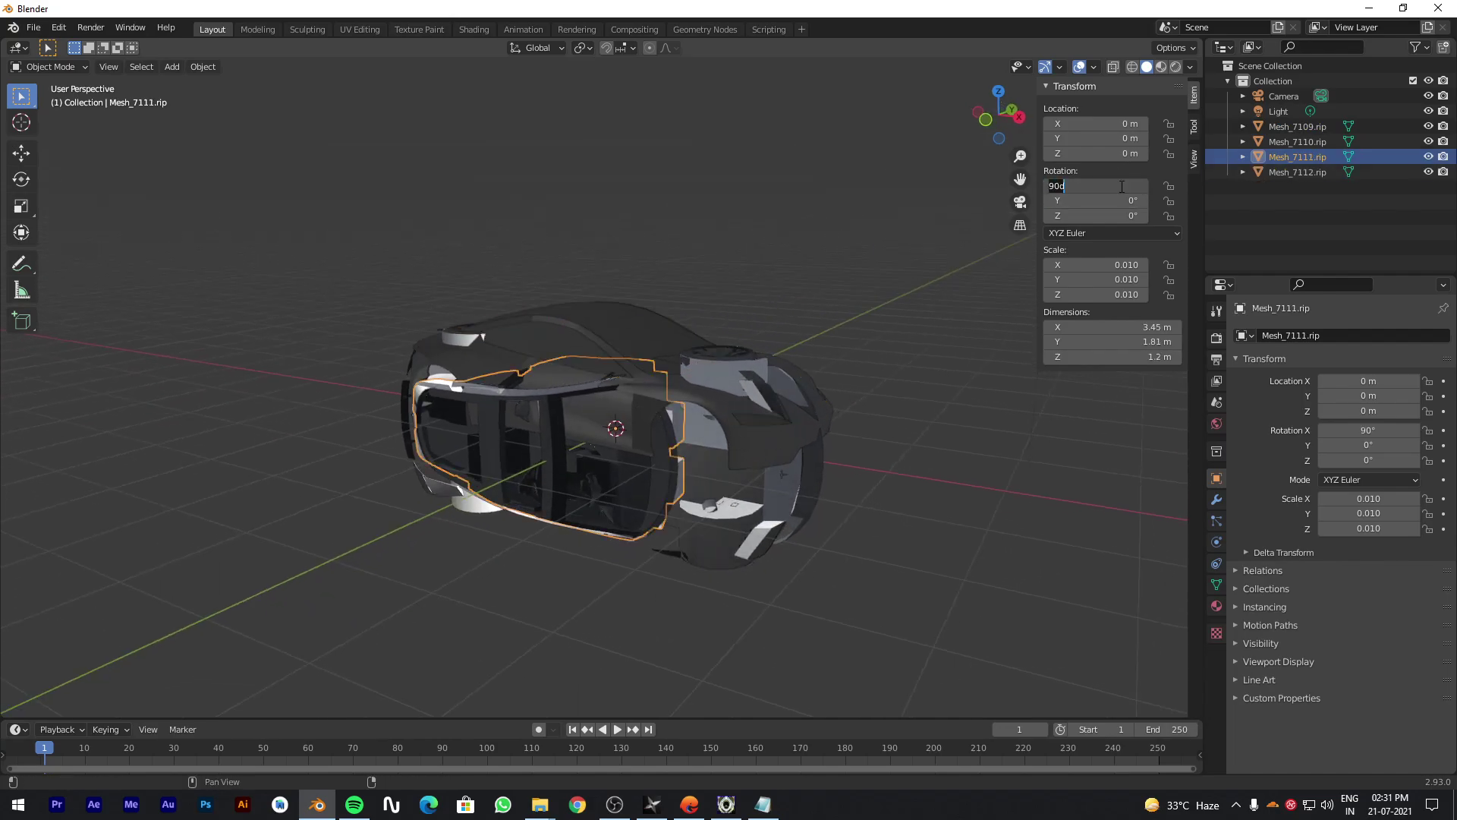
{"action": "type", "text": "0"}
{"action": "key", "text": "Return"}
Set Mesh_7110's X rotation to 0°, then deselect and view the upright car.
{"action": "left_click", "coordinate": [667, 495]}
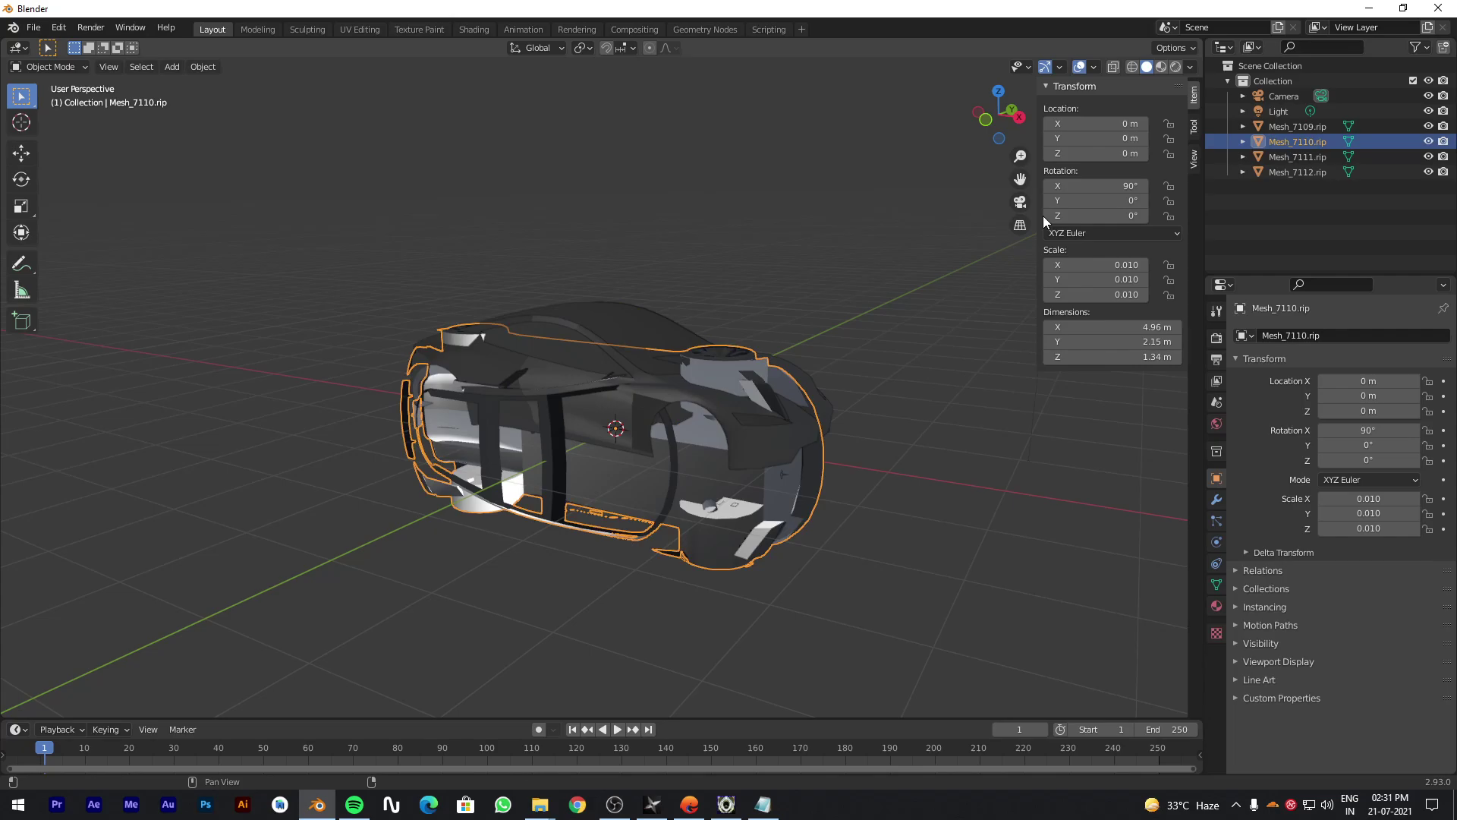
{"action": "left_click", "coordinate": [1108, 186]}
{"action": "type", "text": "0"}
{"action": "key", "text": "Return"}
{"action": "left_click", "coordinate": [752, 312]}
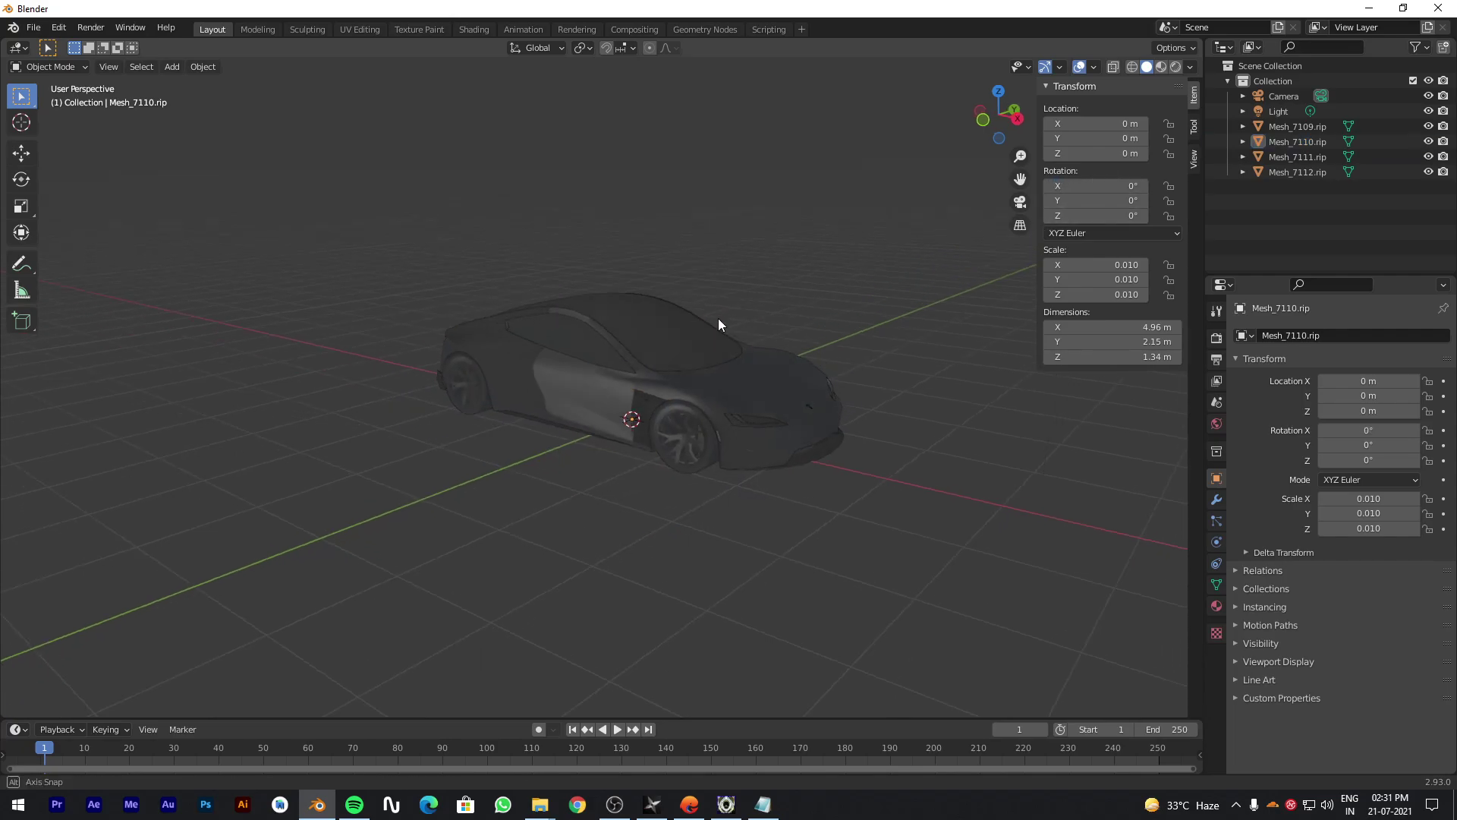
{"action": "middle_click_drag", "start_coordinate": [717, 319], "coordinate": [689, 385]}
Box-select all four car meshes and apply Normals > Set from Faces in Edit Mode.
{"action": "key", "text": "n"}
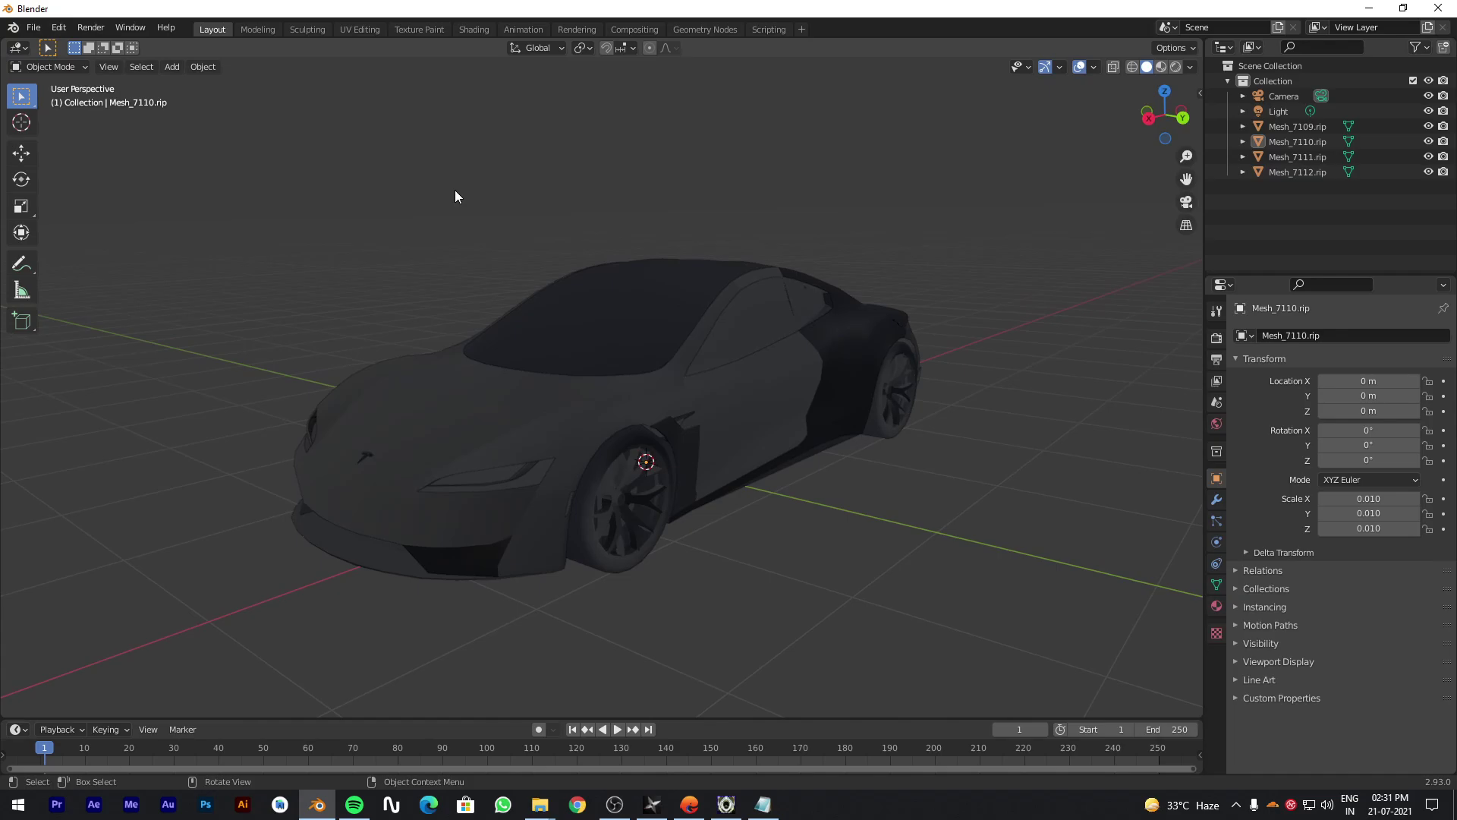
{"action": "scroll", "coordinate": [454, 197], "scroll_direction": "down", "scroll_amount": 2}
{"action": "left_click_drag", "start_coordinate": [399, 242], "coordinate": [831, 511]}
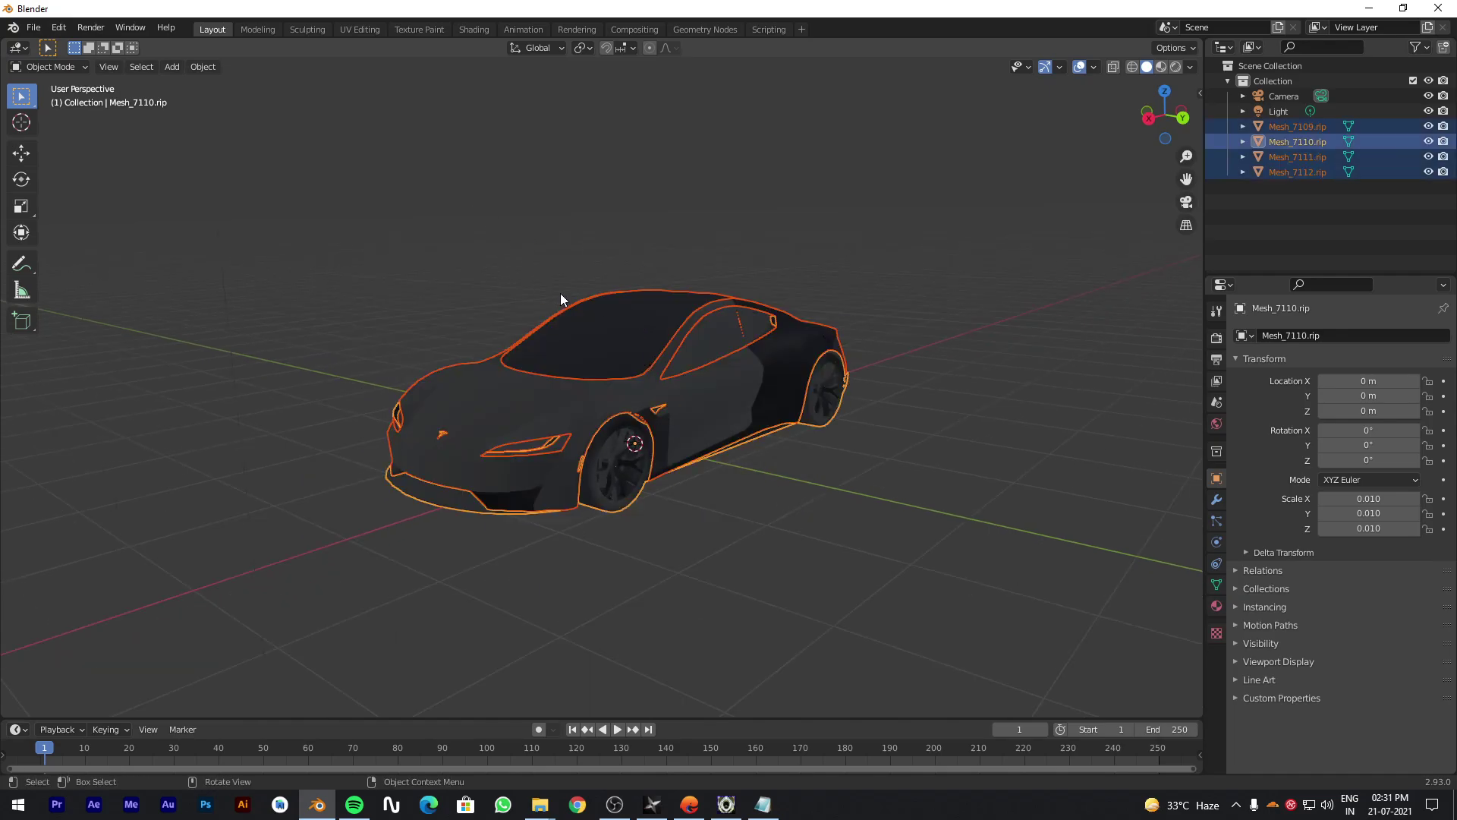
{"action": "left_click", "coordinate": [49, 67]}
{"action": "left_click", "coordinate": [49, 99]}
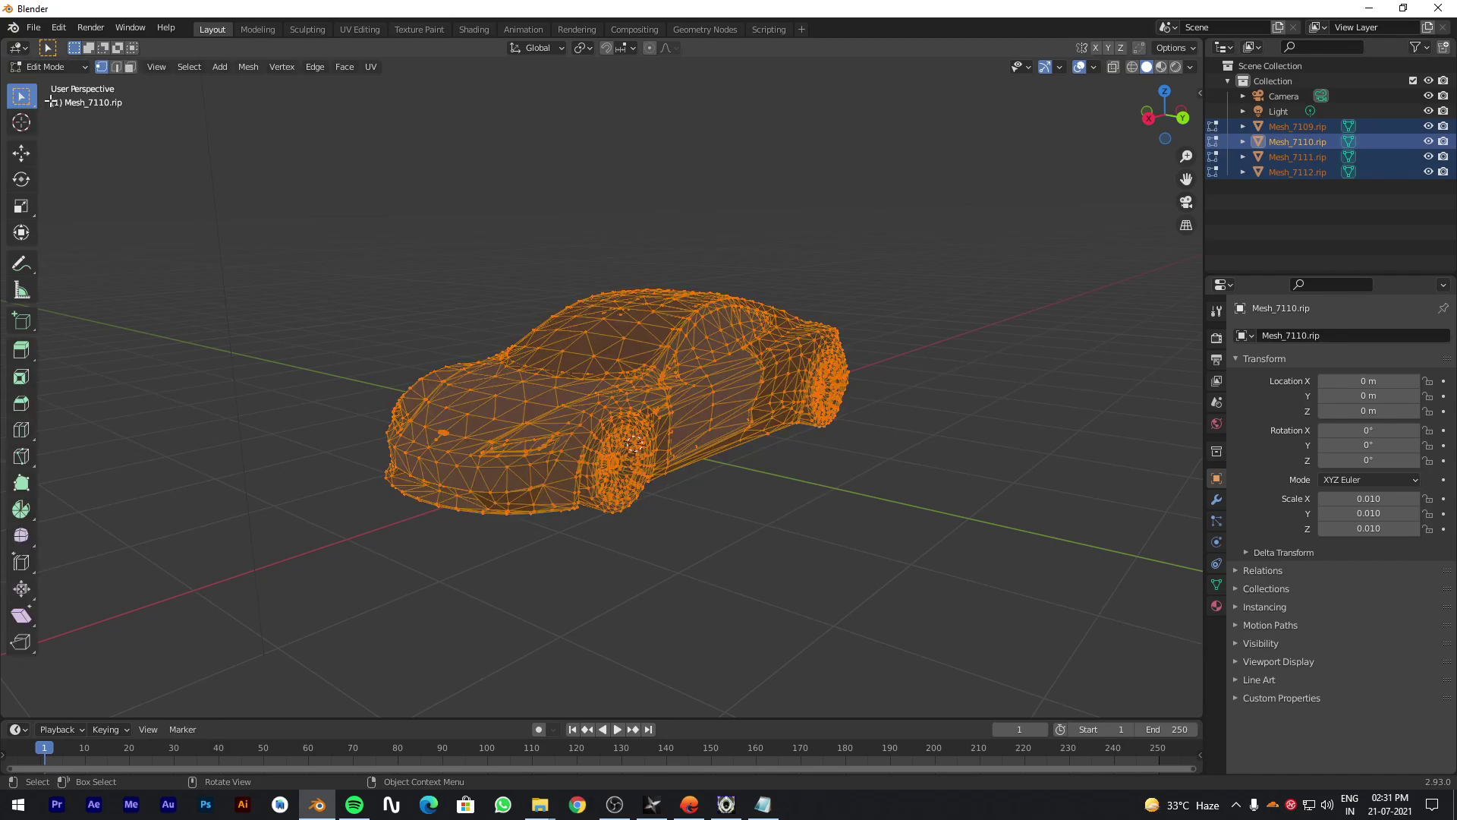
{"action": "left_click", "coordinate": [241, 65]}
{"action": "mouse_move", "coordinate": [258, 65]}
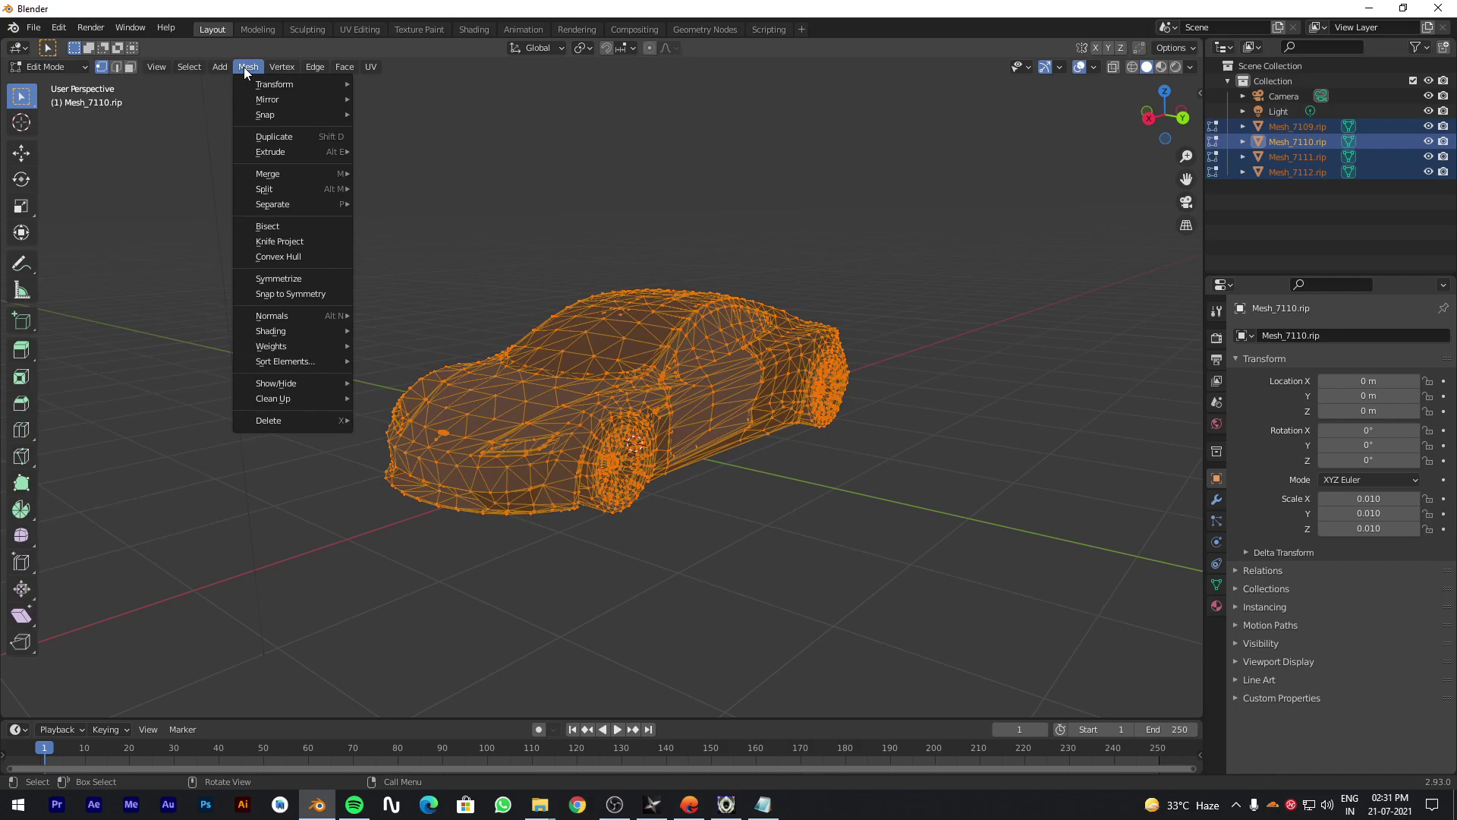
{"action": "mouse_move", "coordinate": [341, 317]}
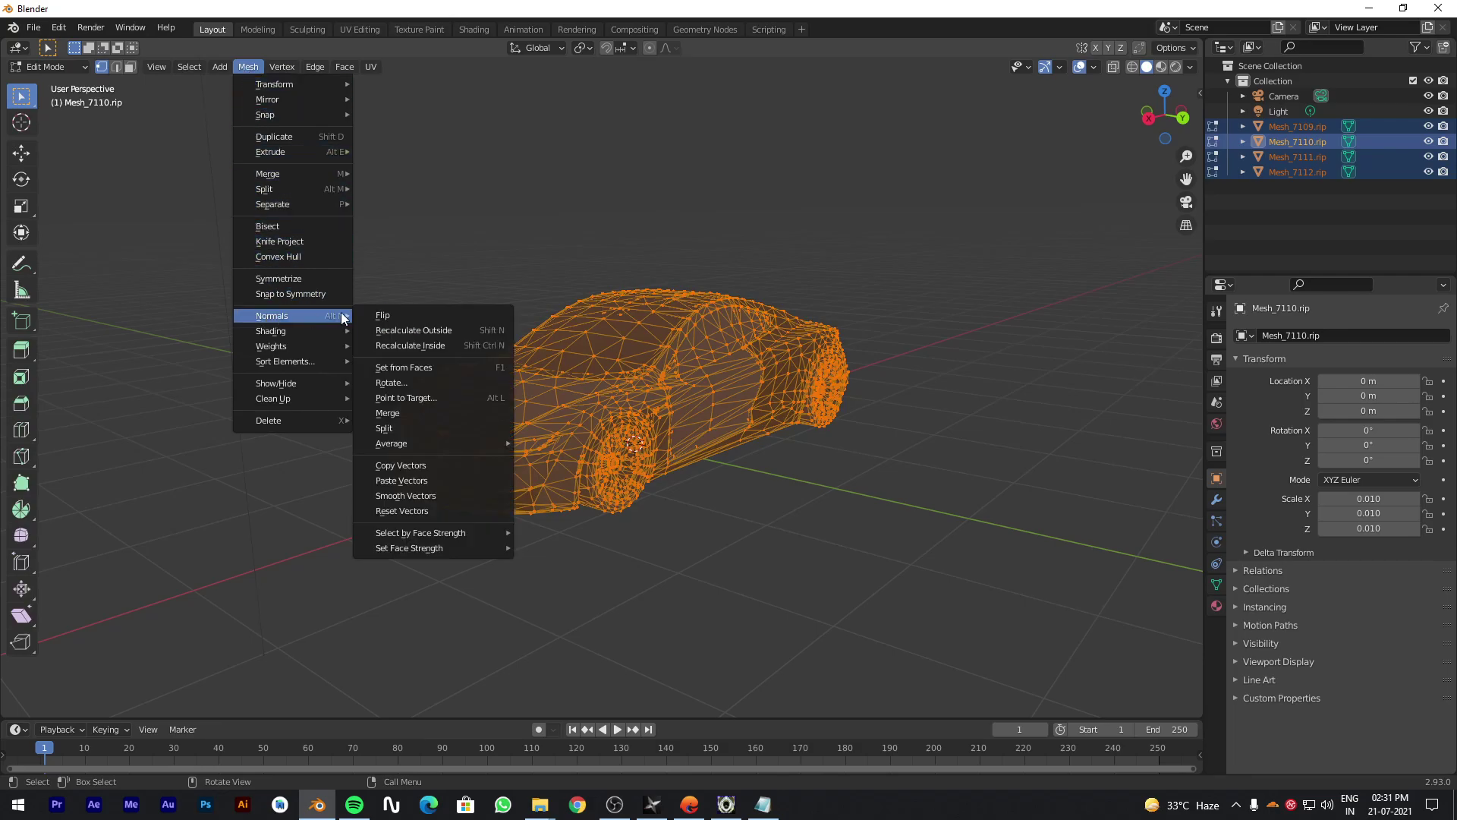
{"action": "left_click", "coordinate": [394, 367]}
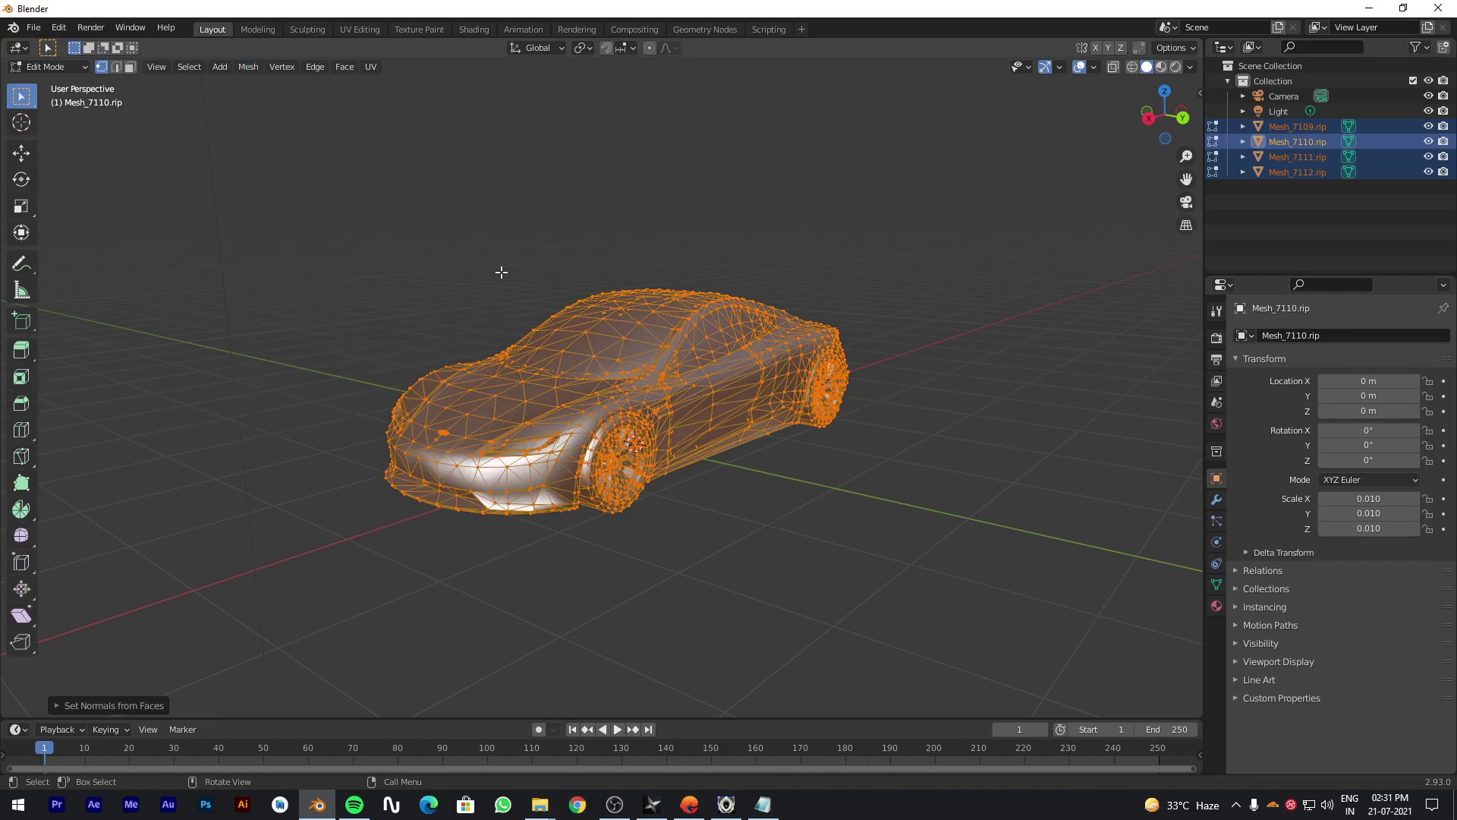
{"action": "key", "text": "Tab"}
{"action": "left_click", "coordinate": [607, 266]}
{"action": "mouse_move", "coordinate": [607, 267]}
{"action": "middle_mouse_down"}
{"action": "mouse_move", "coordinate": [872, 261]}
{"action": "mouse_move", "coordinate": [607, 269]}
{"action": "middle_mouse_up"}
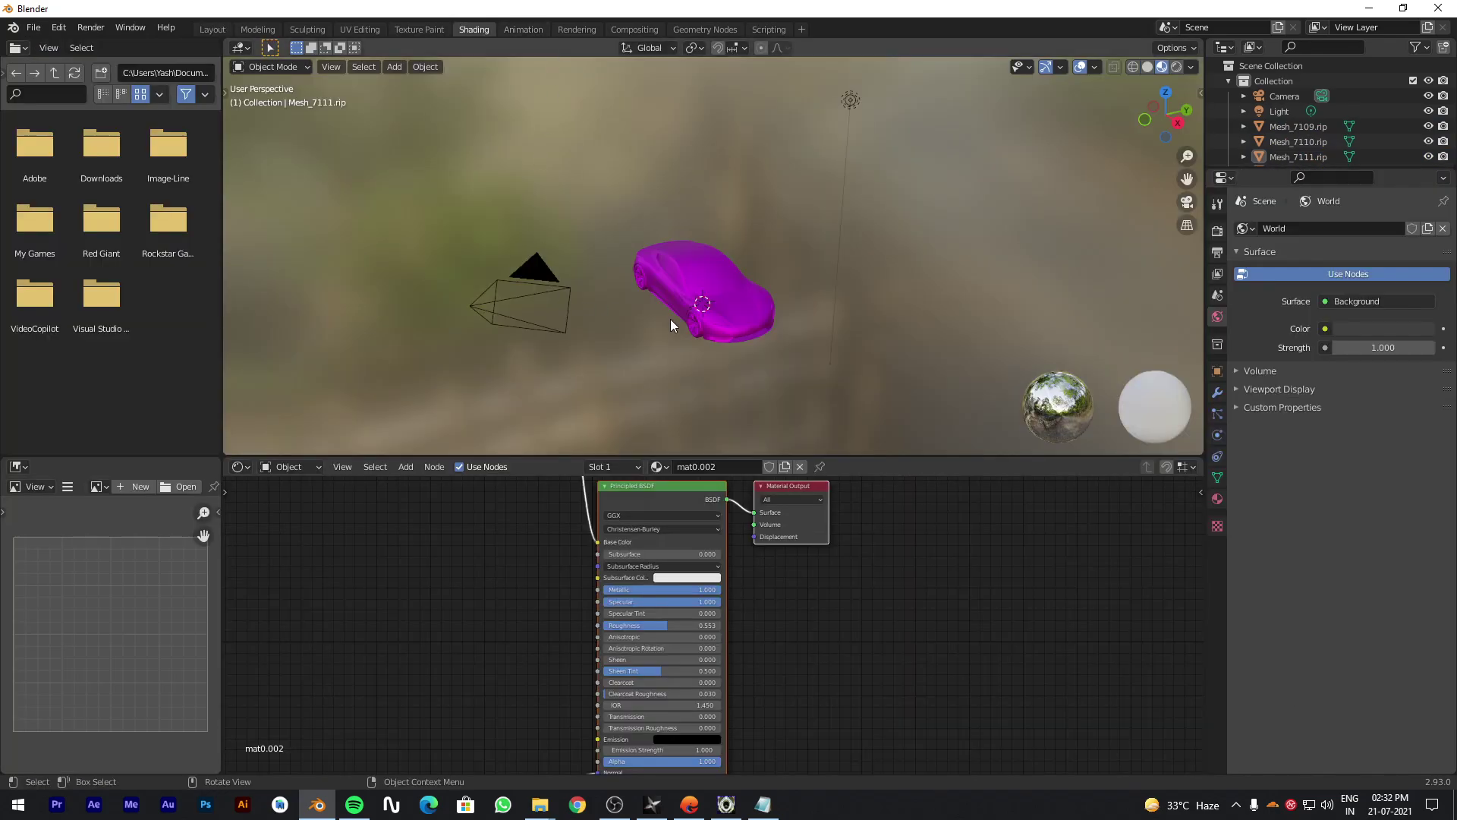
{"action": "scroll", "coordinate": [671, 319], "scroll_direction": "up", "scroll_amount": 5}
{"action": "mouse_move", "coordinate": [721, 276]}
{"action": "middle_mouse_down"}
{"action": "mouse_move", "coordinate": [686, 331]}
{"action": "mouse_move", "coordinate": [790, 300]}
{"action": "mouse_move", "coordinate": [737, 273]}
{"action": "mouse_move", "coordinate": [820, 247]}
{"action": "mouse_move", "coordinate": [1050, 250]}
{"action": "middle_mouse_up"}
{"action": "scroll", "coordinate": [917, 298], "scroll_direction": "down", "scroll_amount": 5}
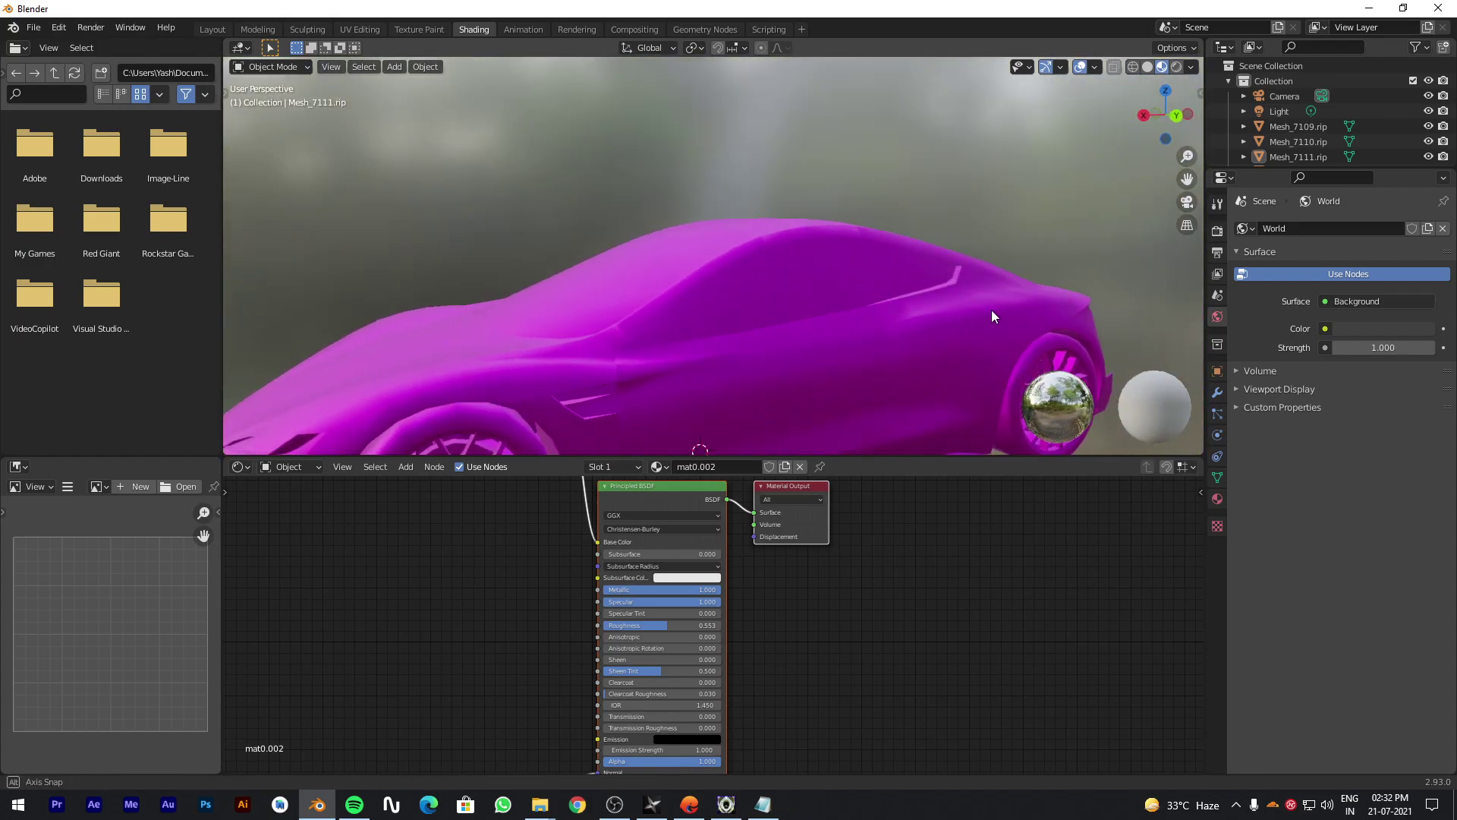
{"action": "middle_click_drag", "start_coordinate": [698, 334], "coordinate": [525, 257]}
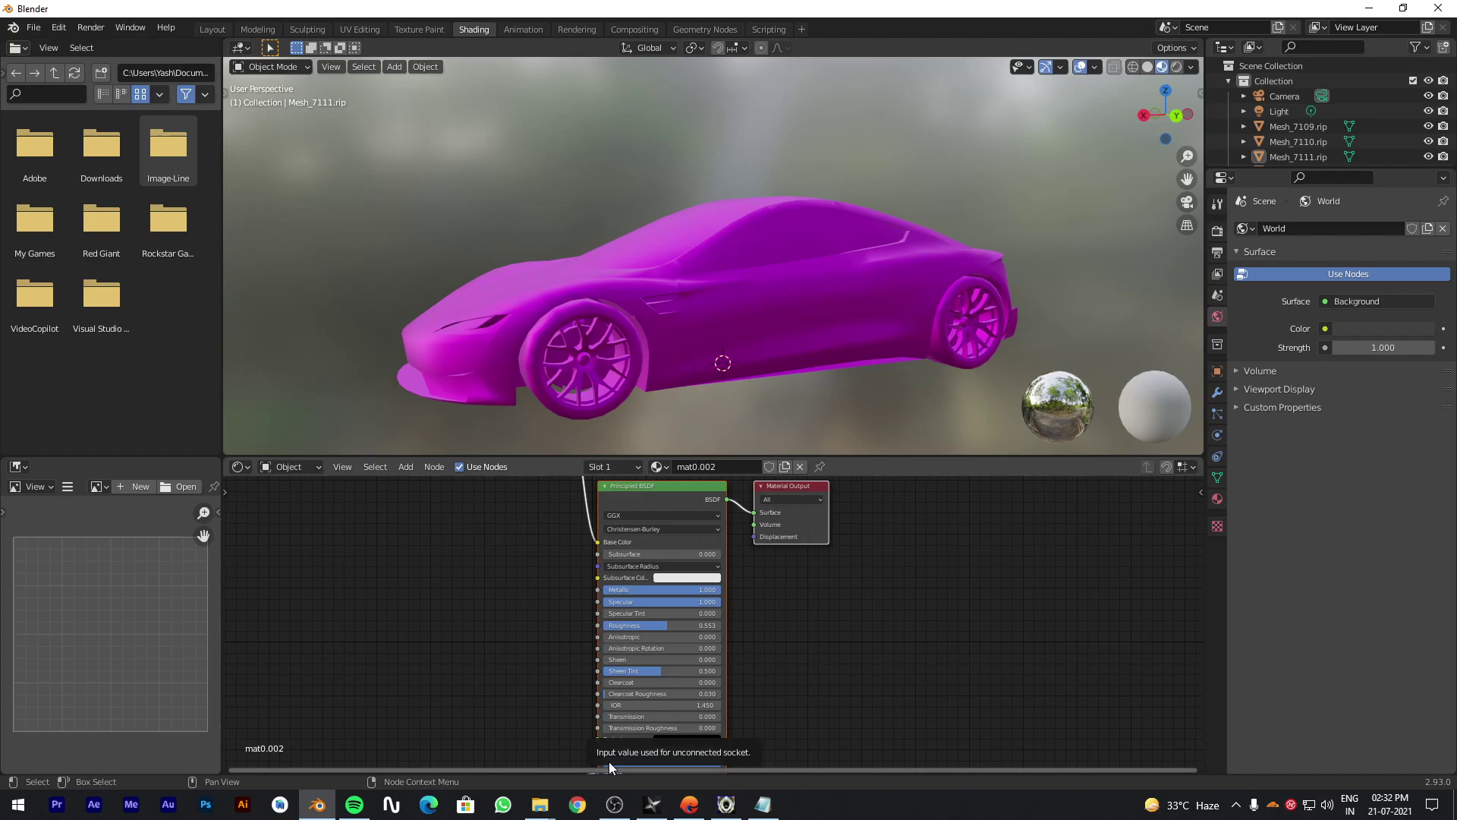
Copy the DDS capture folder's full path from File Explorer's address bar, then return to Blender.
{"action": "mouse_move", "coordinate": [539, 802]}
{"action": "left_click", "coordinate": [535, 758]}
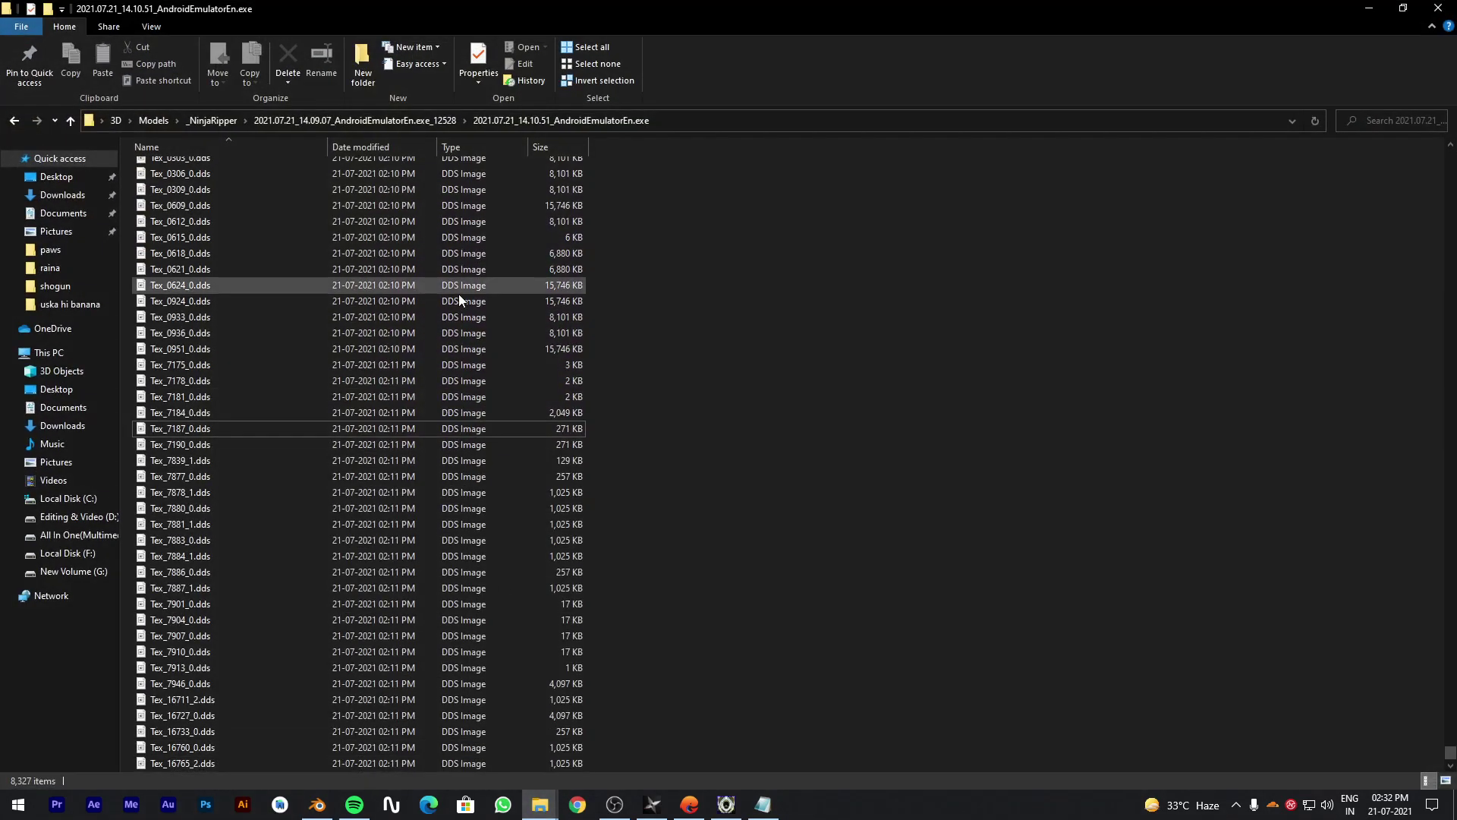
{"action": "left_click", "coordinate": [720, 120]}
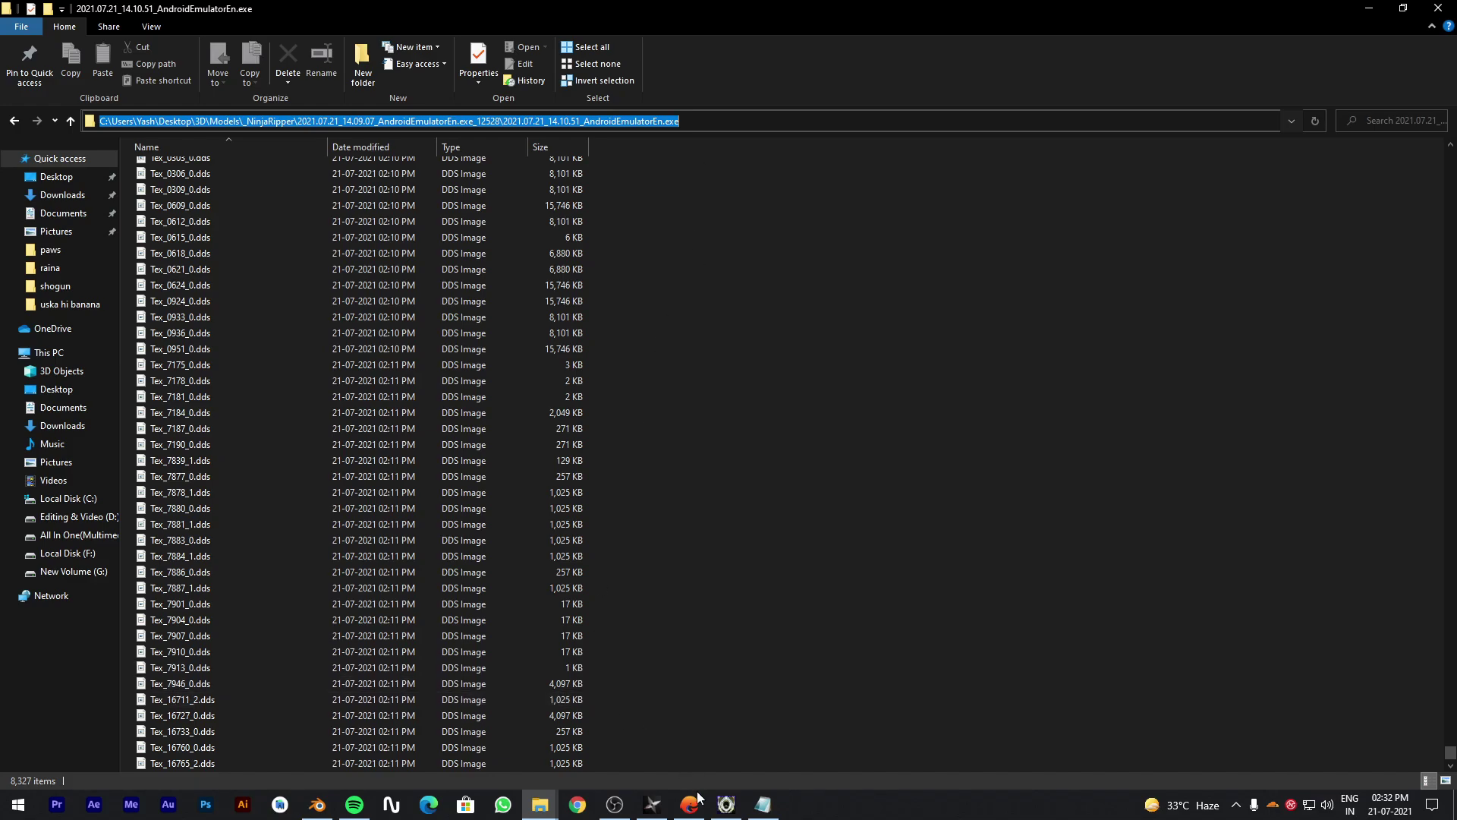
{"action": "left_click", "coordinate": [319, 803]}
Paste the texture folder path into the file browser and widen it.
{"action": "left_click", "coordinate": [159, 72]}
{"action": "type", "text": "AndroidEmulatorEn.exe"}
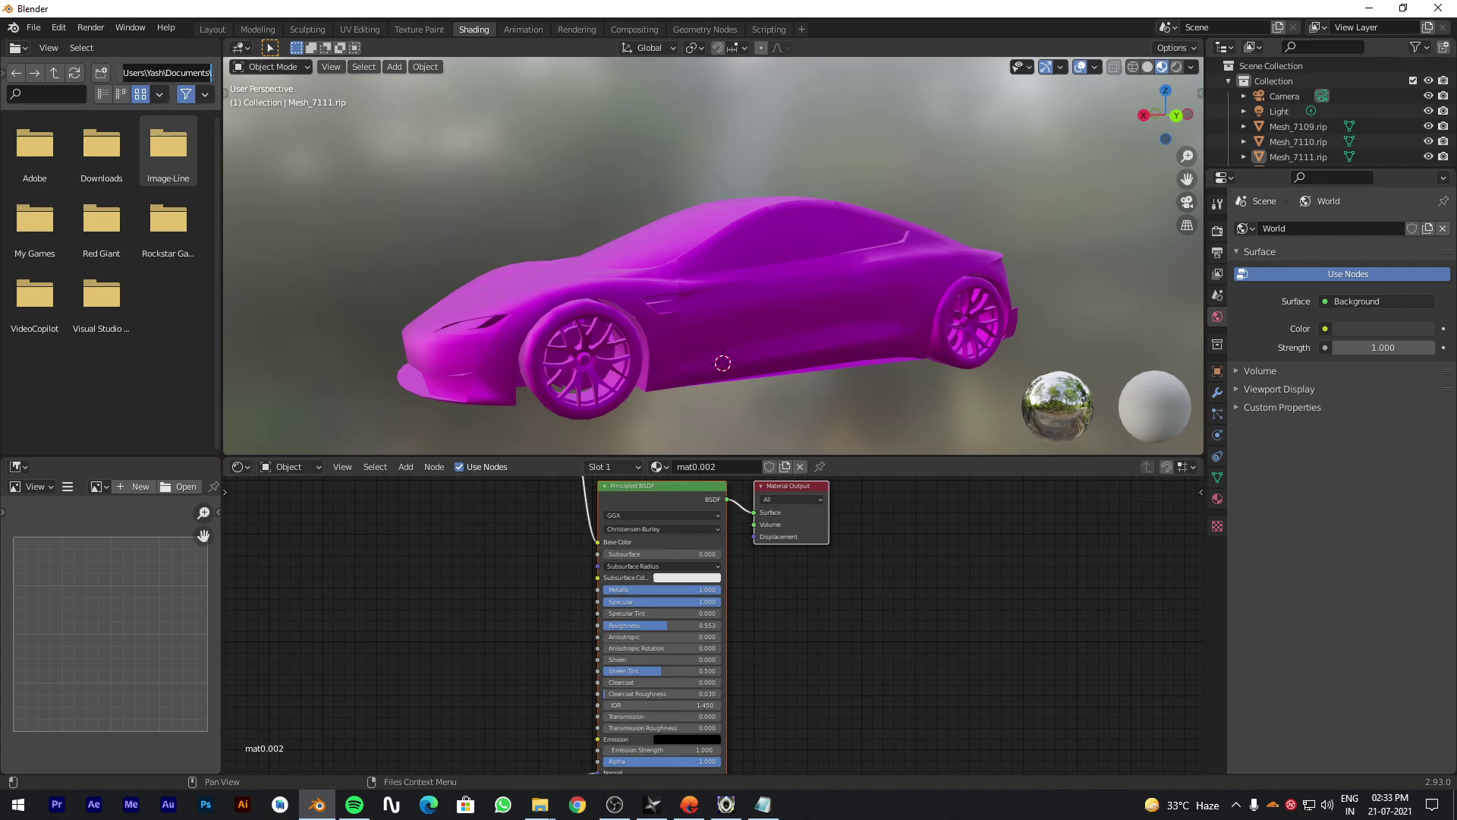
{"action": "key", "text": "Return"}
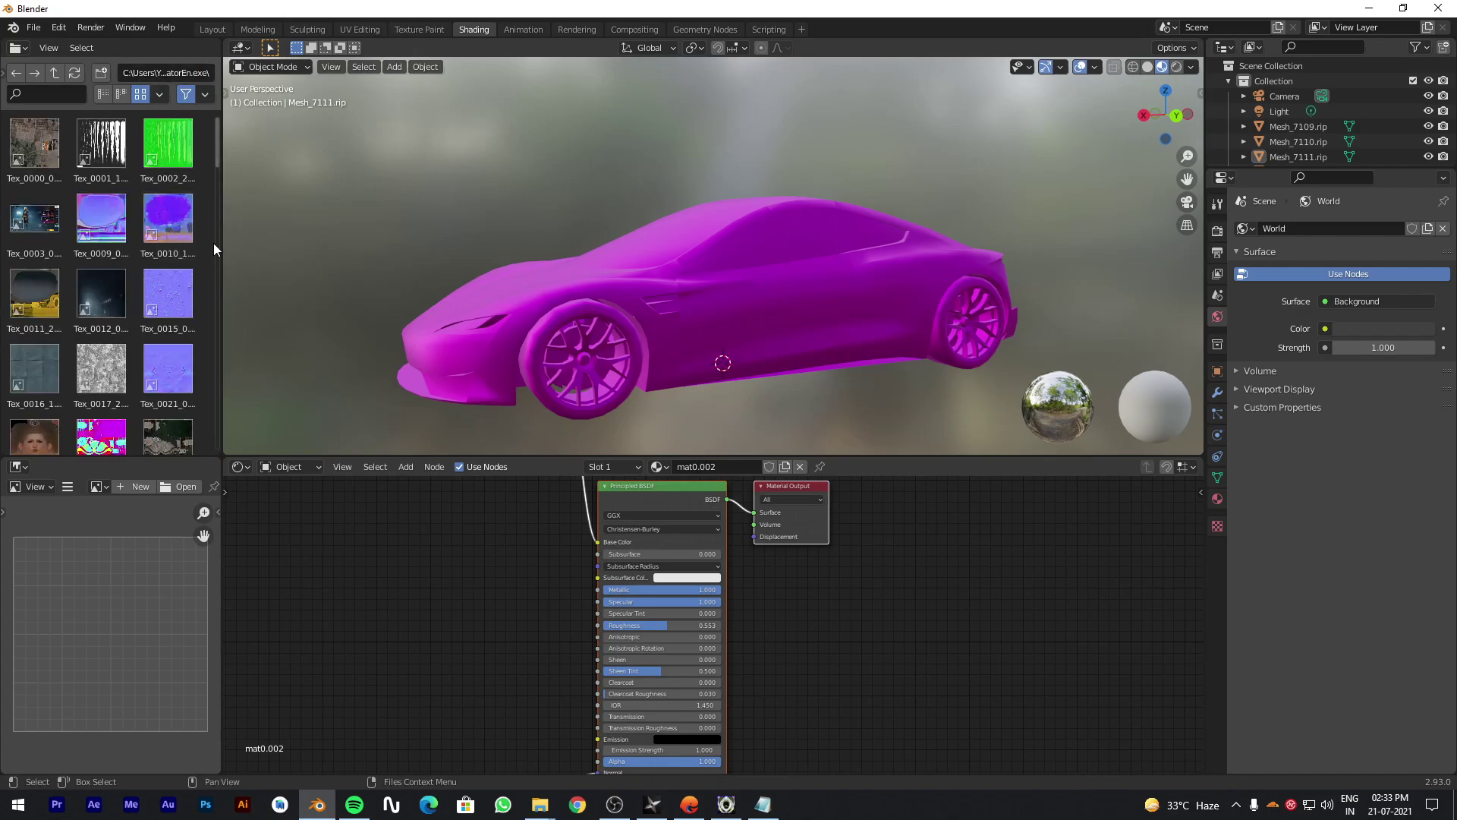
{"action": "left_click_drag", "start_coordinate": [220, 245], "coordinate": [293, 246]}
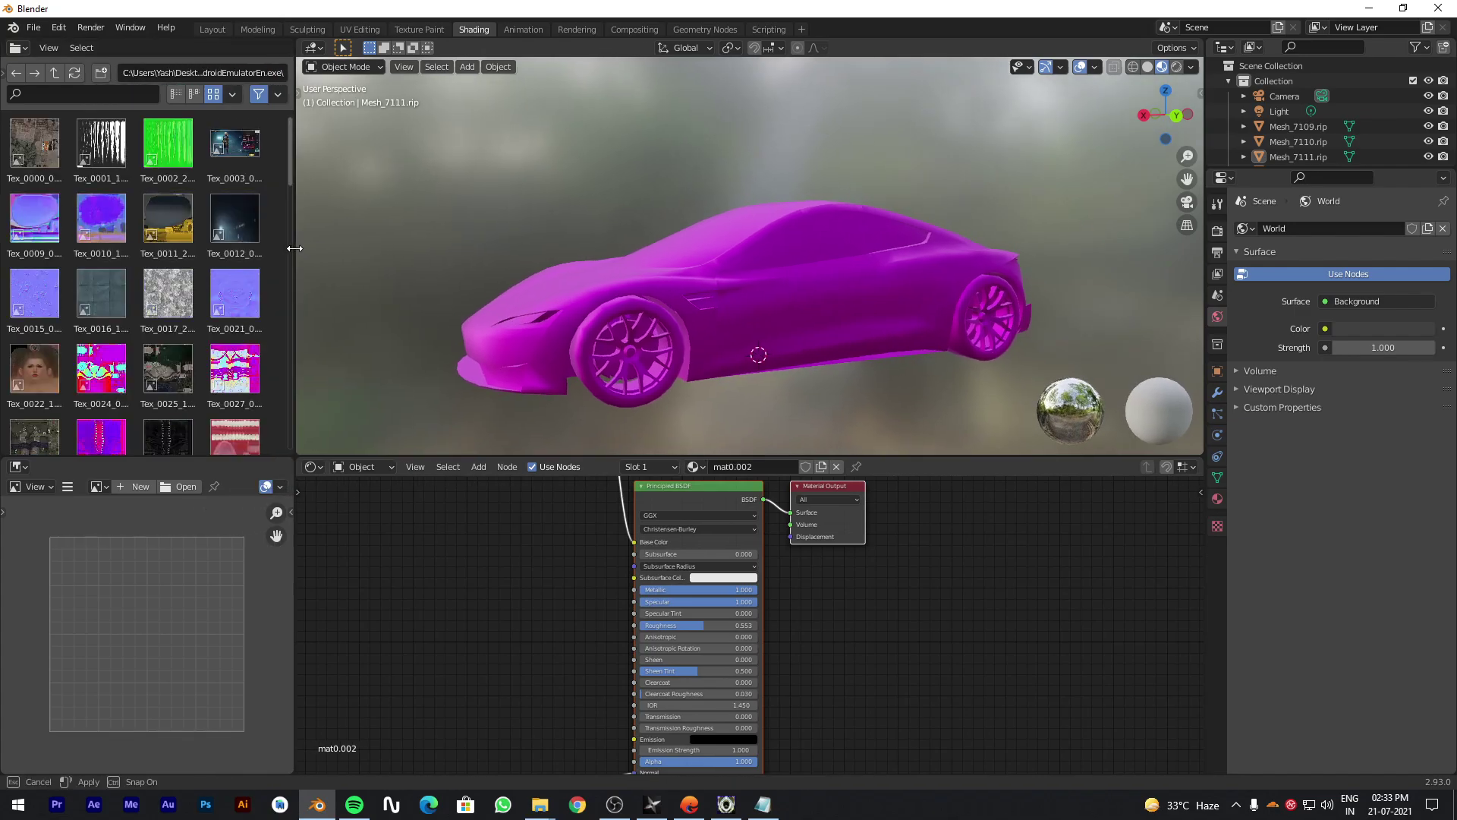
Put the car body Mesh_7109 into Edit Mode from a front three-quarter view.
{"action": "left_click", "coordinate": [776, 308]}
{"action": "key", "text": "Tab"}
{"action": "middle_click_drag", "start_coordinate": [735, 305], "coordinate": [276, 293]}
{"action": "scroll", "coordinate": [181, 276], "scroll_direction": "down", "scroll_amount": 3}
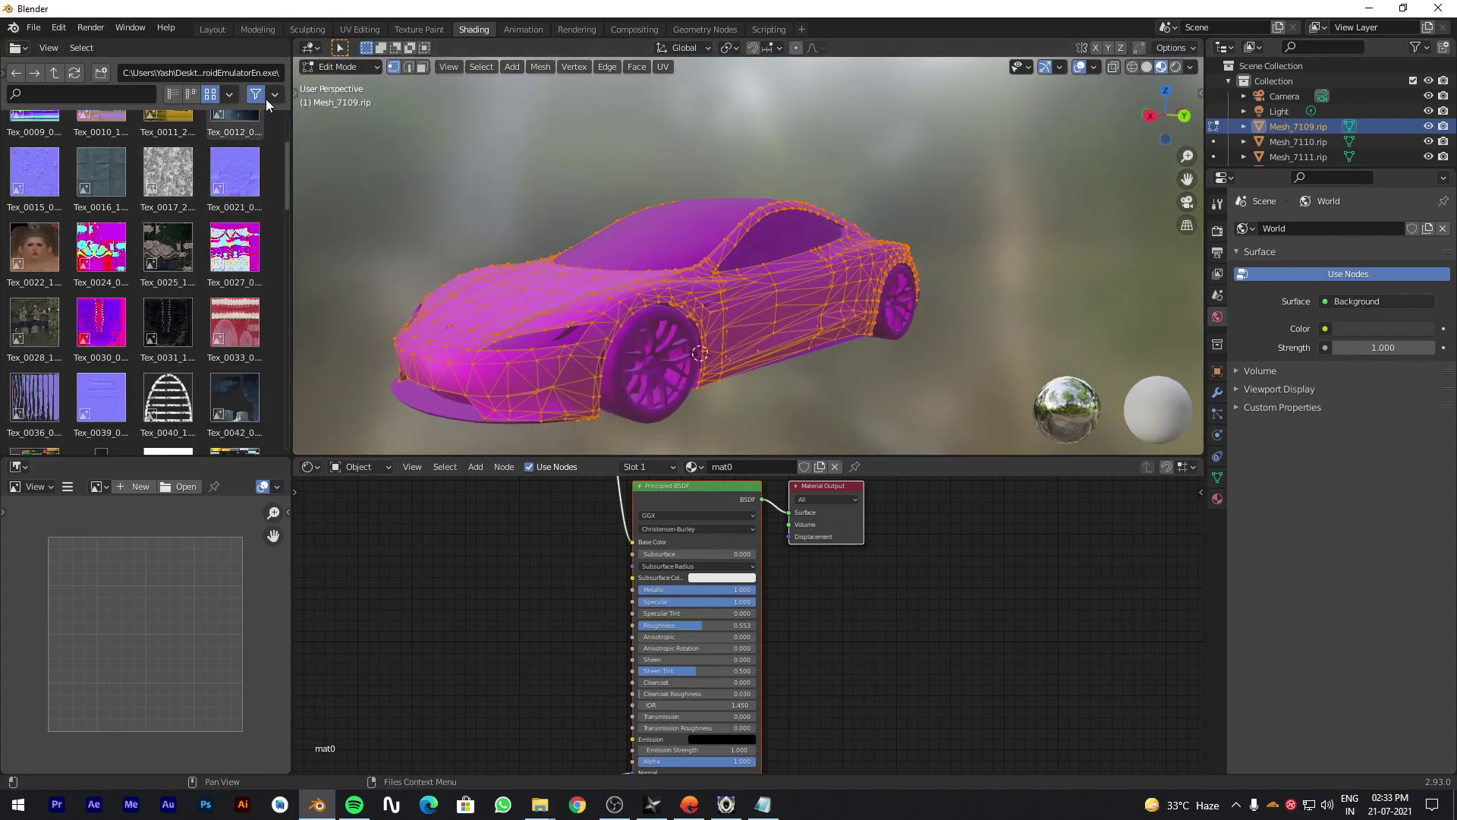
Show the textures as Regular-size thumbnails, three per row.
{"action": "left_click", "coordinate": [228, 94]}
{"action": "left_click", "coordinate": [234, 134]}
{"action": "left_click", "coordinate": [250, 164]}
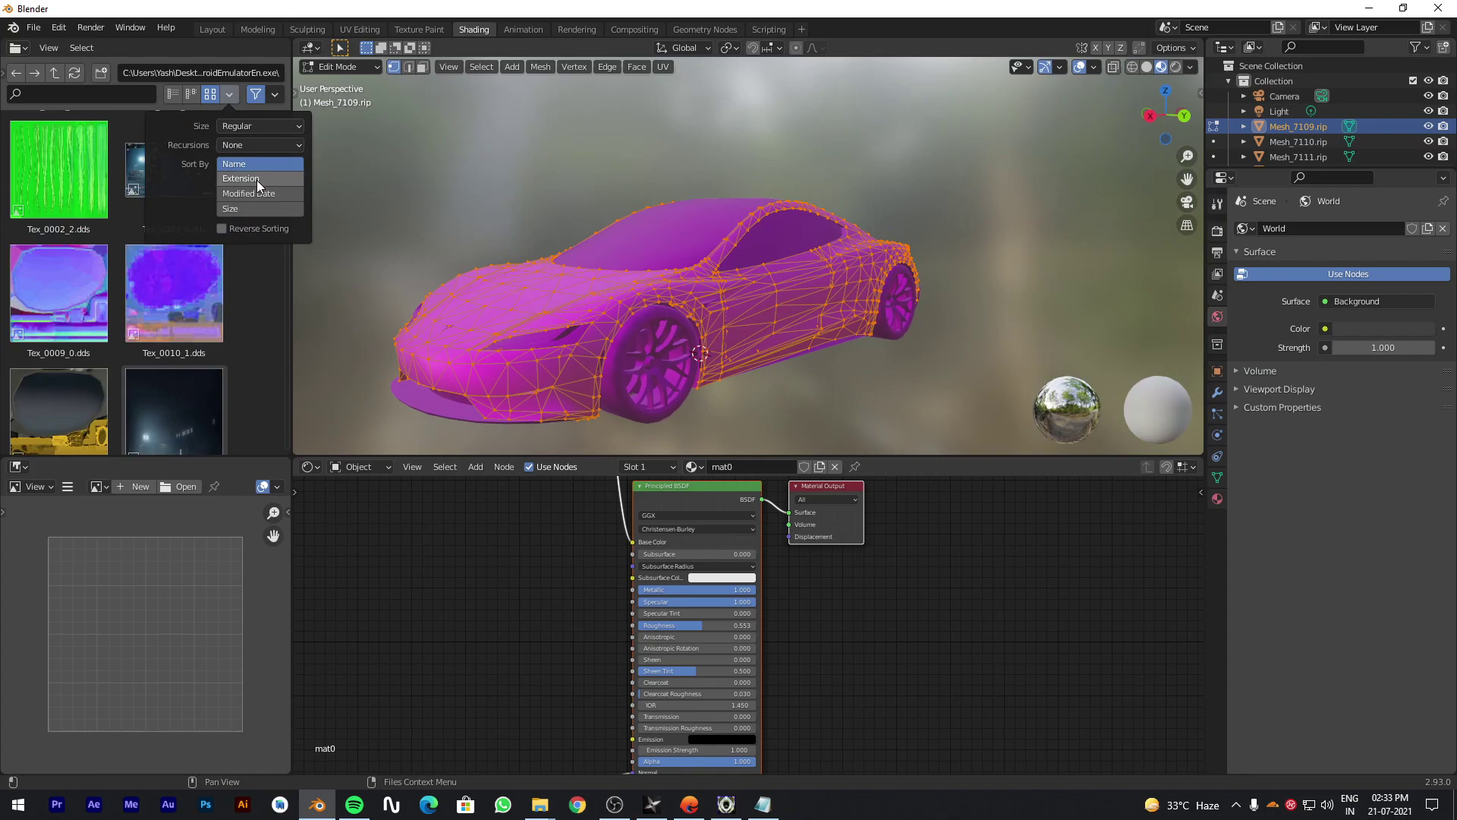
{"action": "left_click_drag", "start_coordinate": [292, 286], "coordinate": [366, 286]}
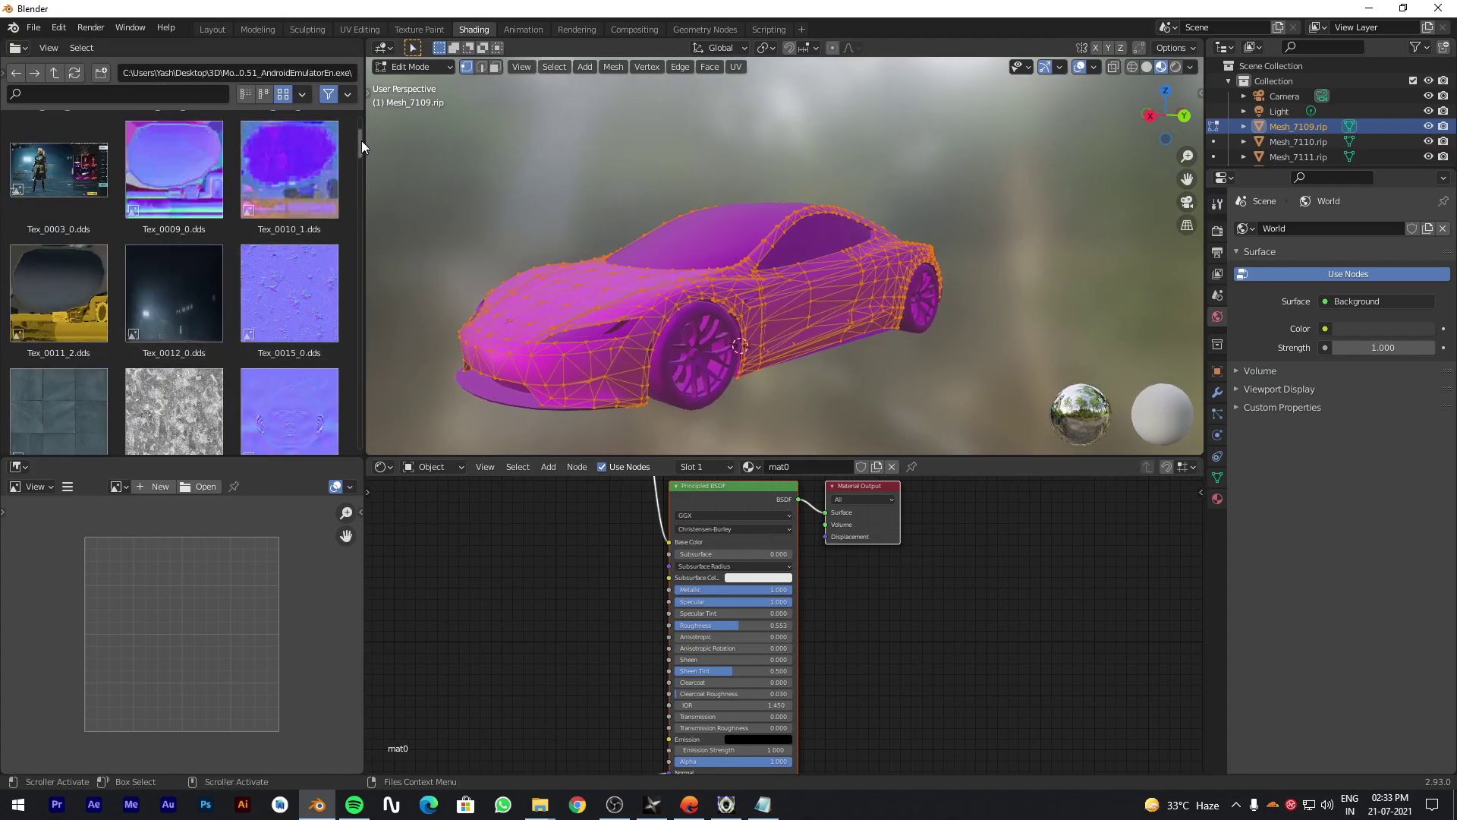
{"action": "left_click_drag", "start_coordinate": [361, 140], "coordinate": [340, 435]}
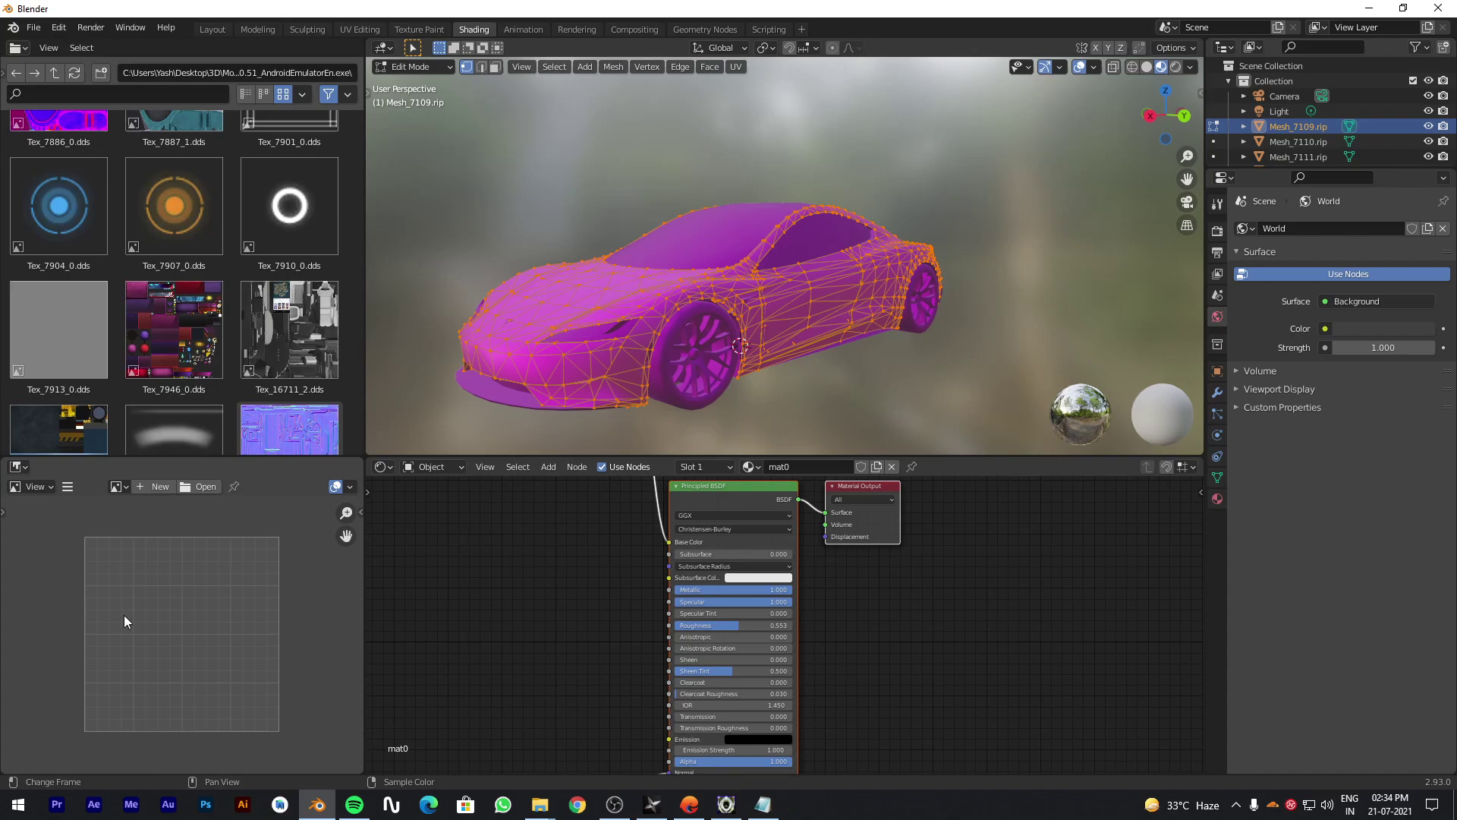
Turn the lower-left editor into the UV Editor.
{"action": "left_click", "coordinate": [15, 469]}
{"action": "left_click", "coordinate": [40, 544]}
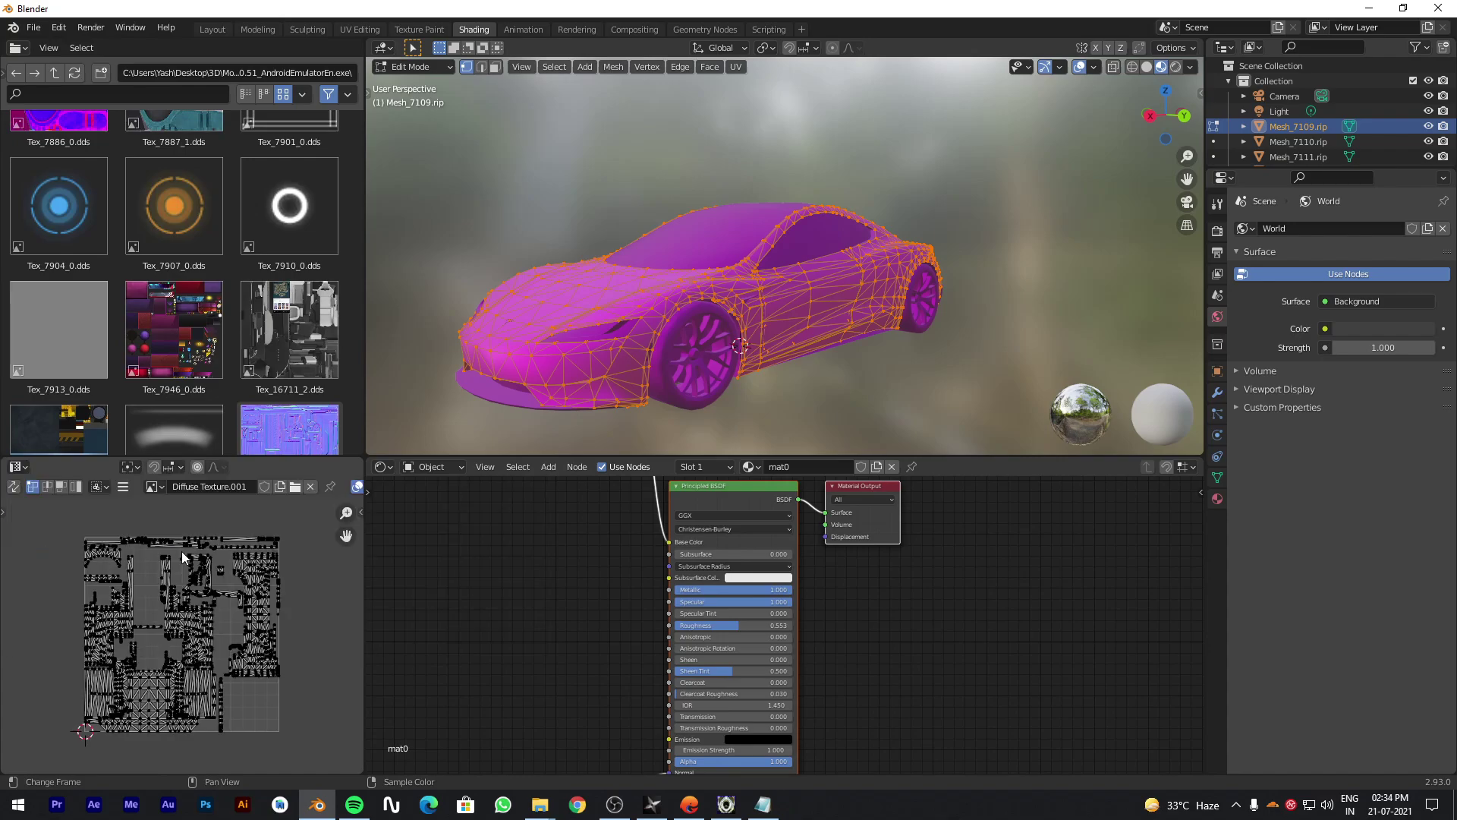
{"action": "scroll", "coordinate": [204, 363], "scroll_direction": "down", "scroll_amount": 3}
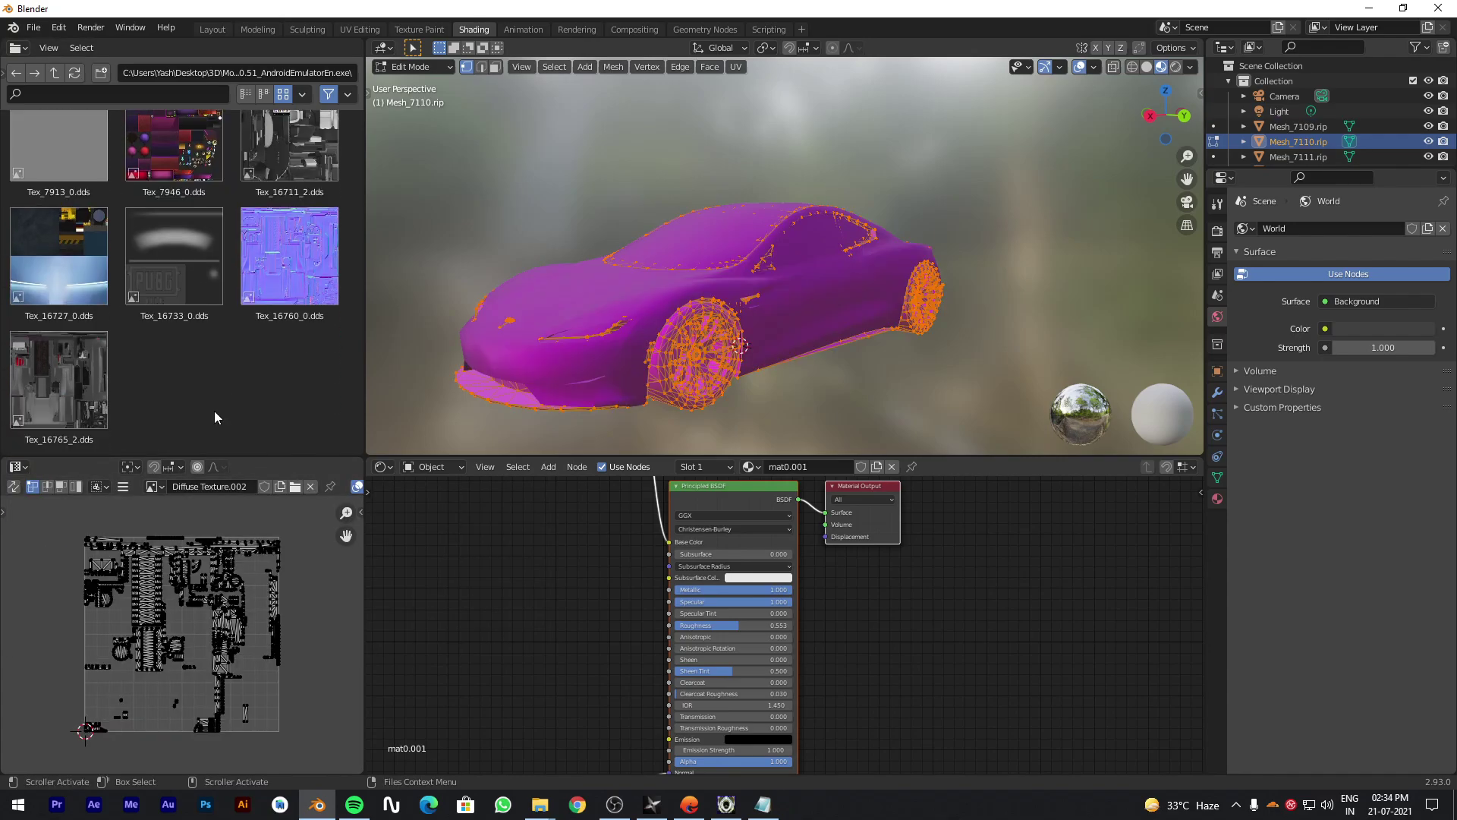
Drop Tex_16765_2.dds into the wheel material's node tree and return to Object Mode.
{"action": "left_click_drag", "start_coordinate": [49, 380], "coordinate": [668, 542]}
{"action": "key", "text": "Tab"}
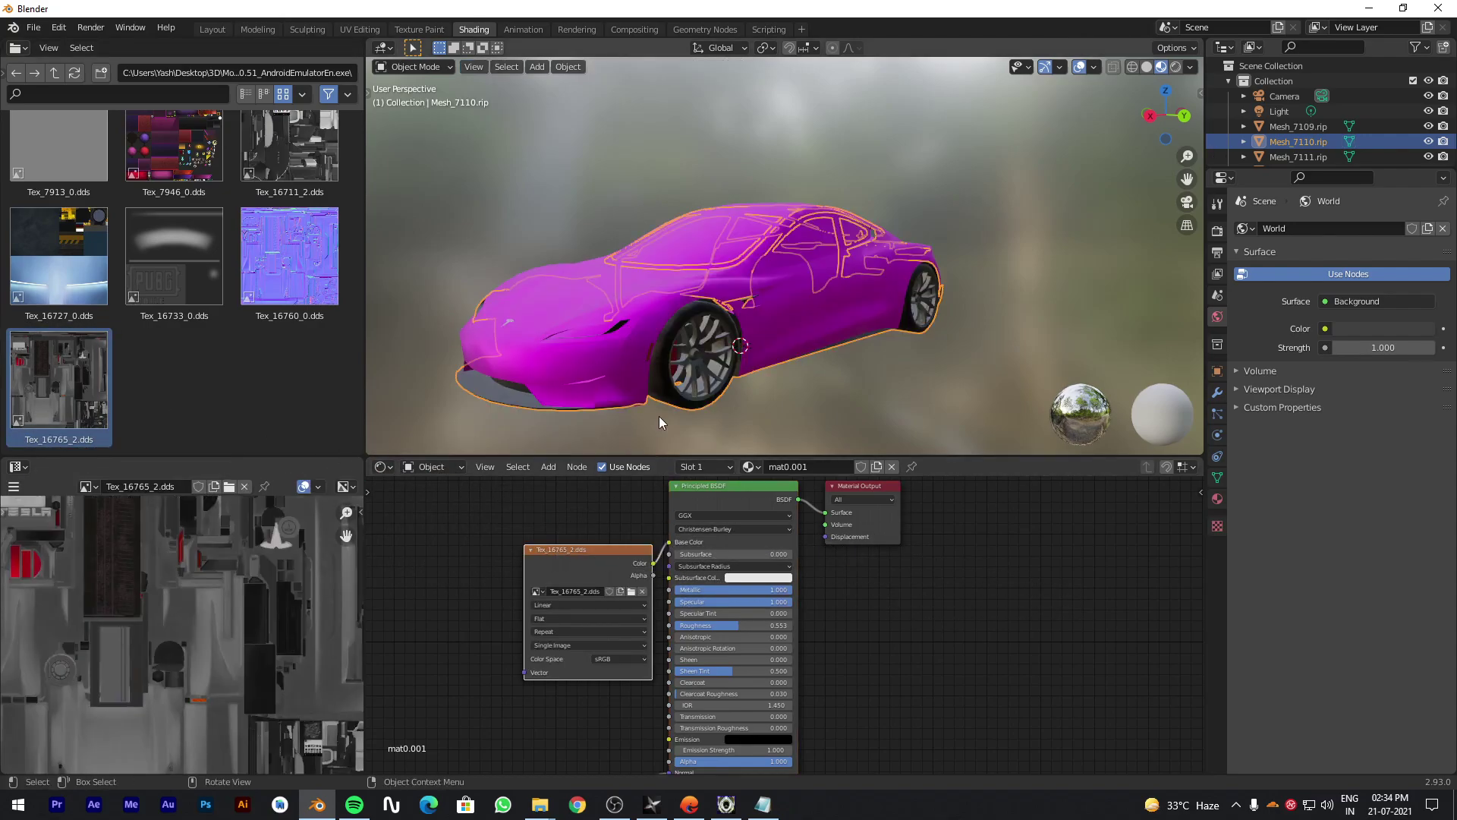
{"action": "middle_click_drag", "start_coordinate": [659, 422], "coordinate": [749, 369]}
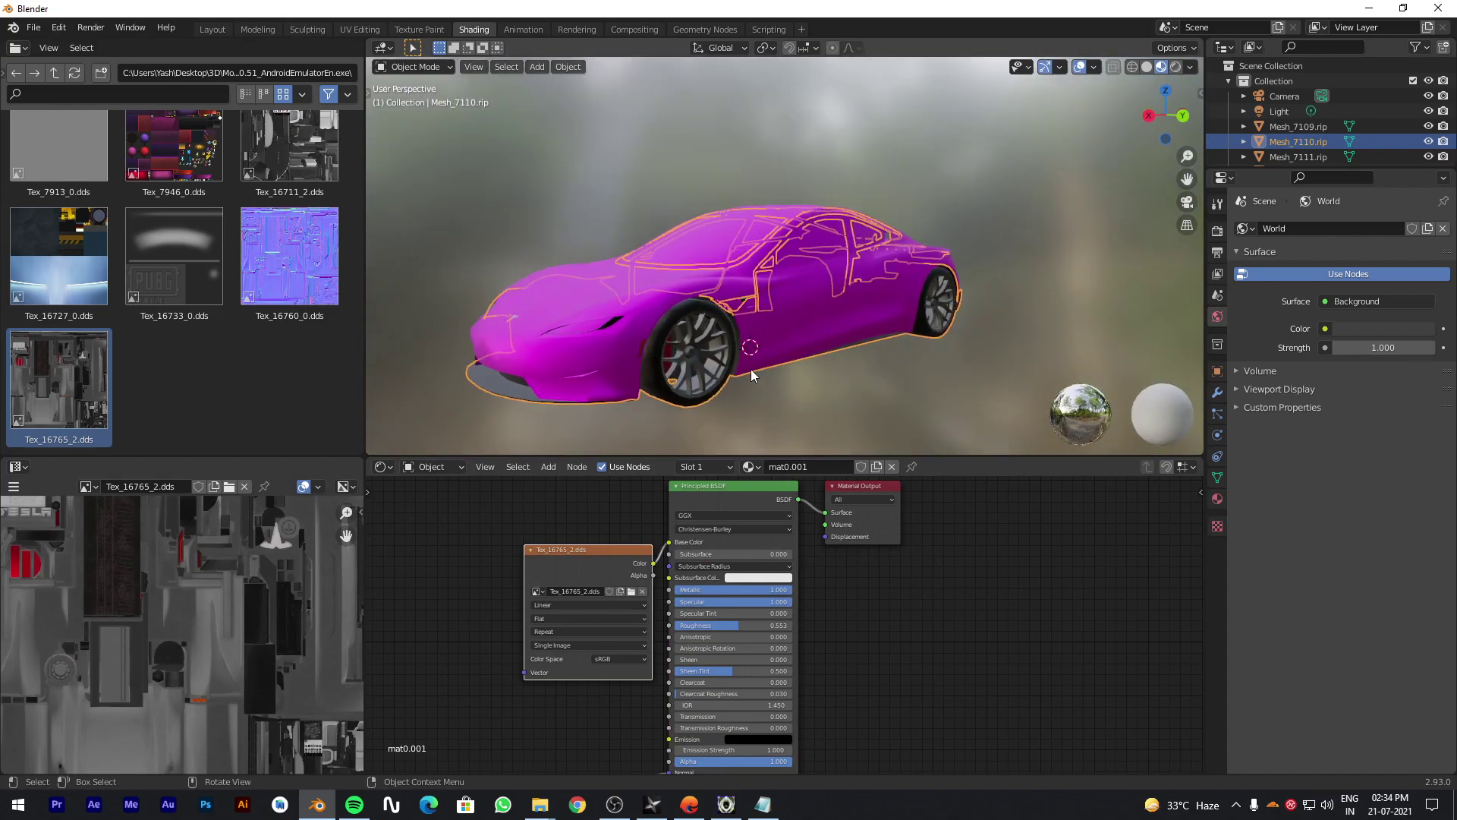
Add Tex_16765_2.dds to Mesh_7109's material and link its Color to Base Color.
{"action": "left_click", "coordinate": [594, 348]}
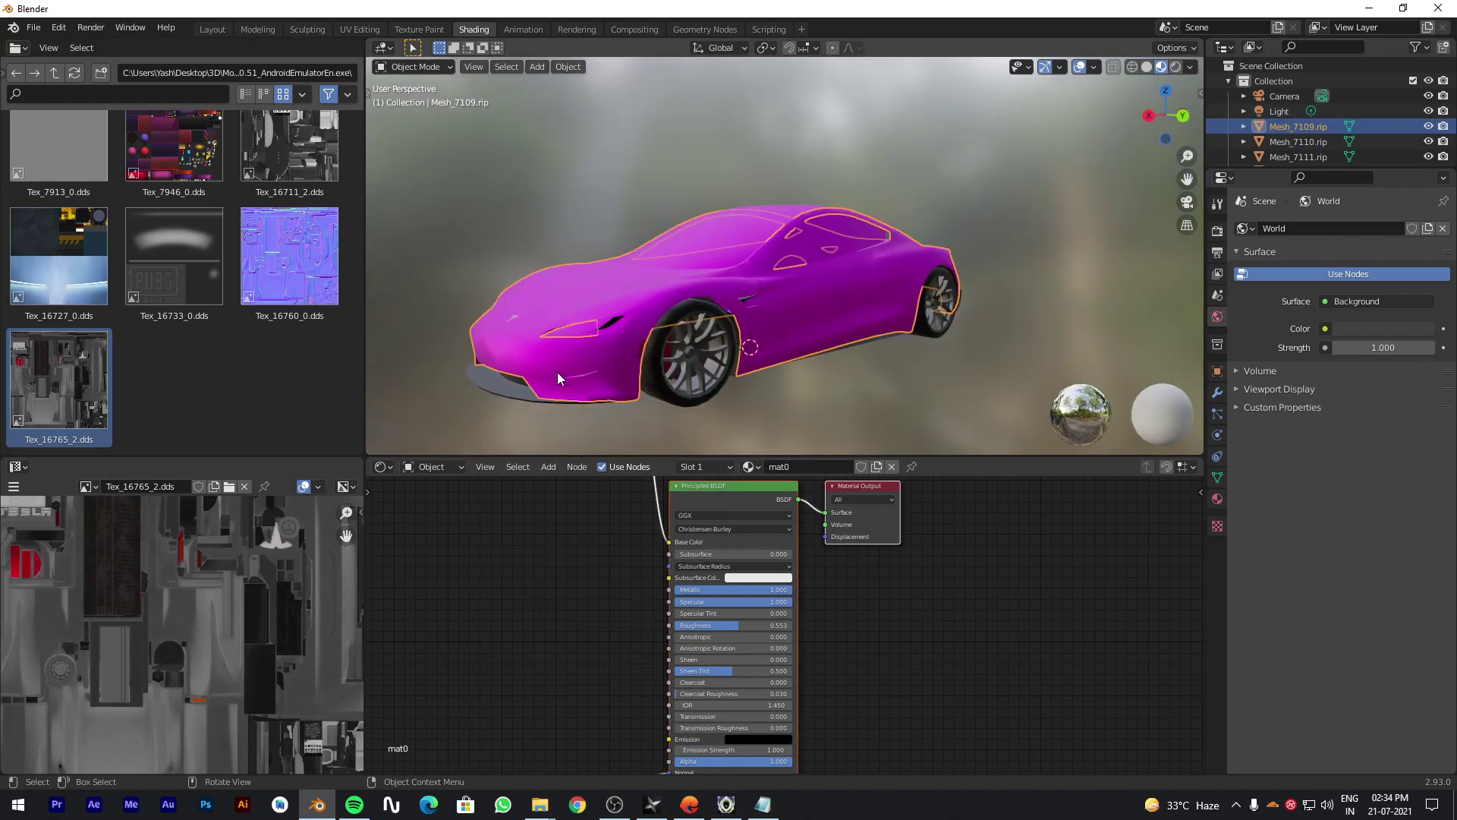
{"action": "key", "text": "Tab"}
{"action": "left_click_drag", "start_coordinate": [59, 379], "coordinate": [535, 569]}
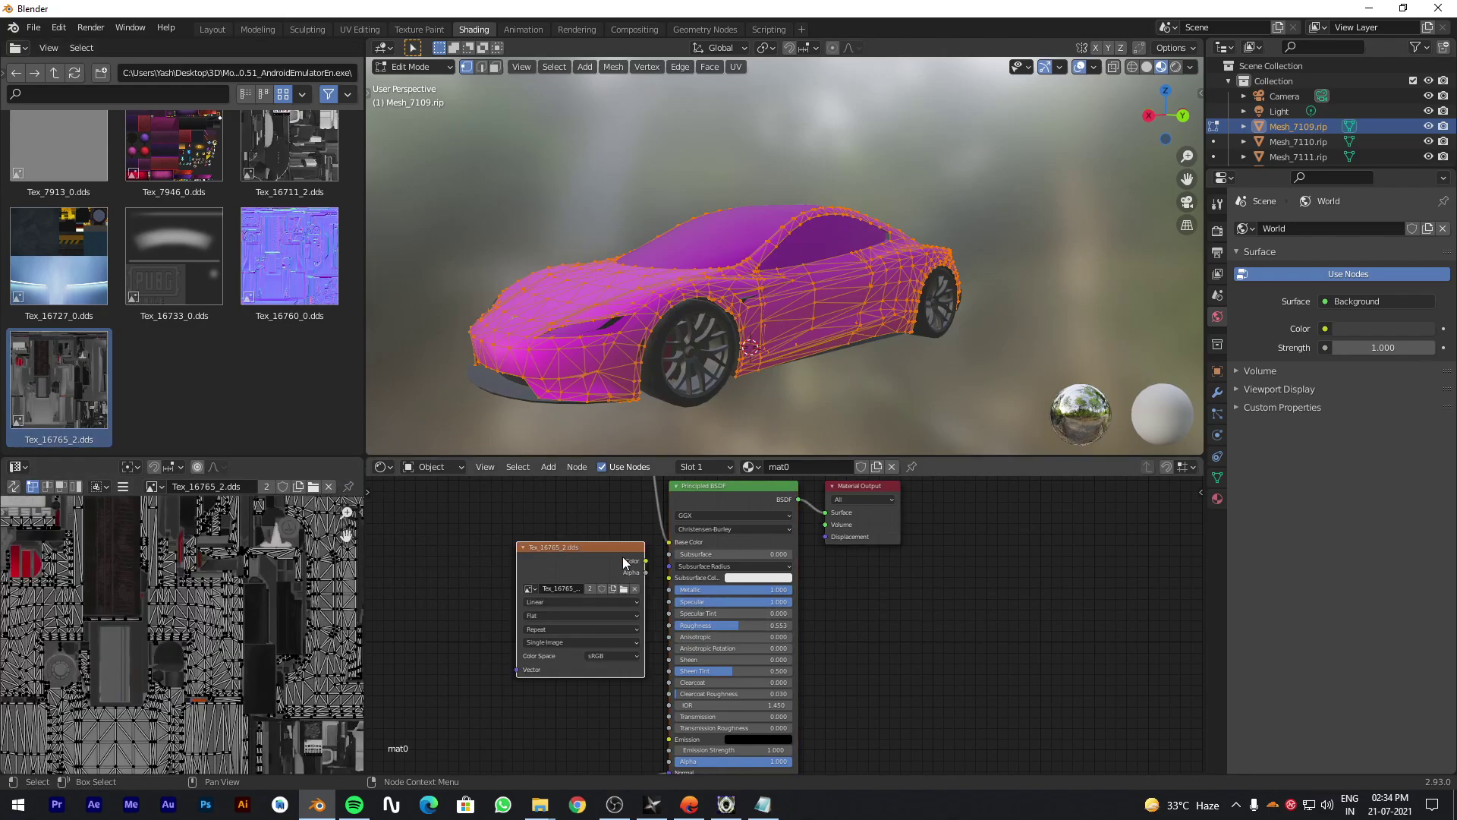
{"action": "left_click_drag", "start_coordinate": [645, 560], "coordinate": [669, 542]}
{"action": "key", "text": "Tab"}
{"action": "middle_click_drag", "start_coordinate": [682, 440], "coordinate": [717, 409]}
{"action": "scroll", "coordinate": [304, 319], "scroll_direction": "up", "scroll_amount": 2}
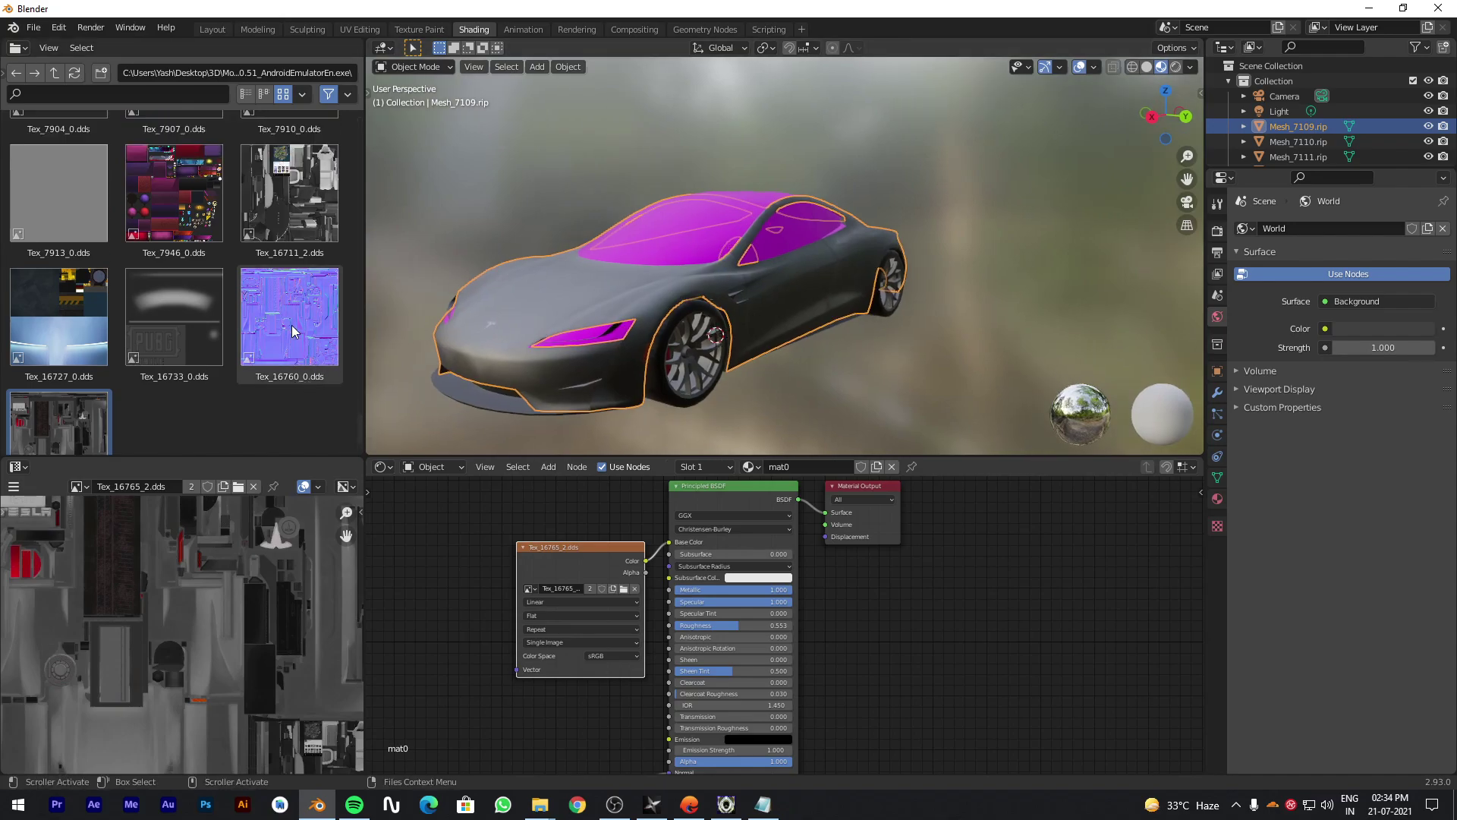
Put the windshield Mesh_7112 into Edit Mode and enlarge the object list.
{"action": "left_click", "coordinate": [709, 239]}
{"action": "key", "text": "Tab"}
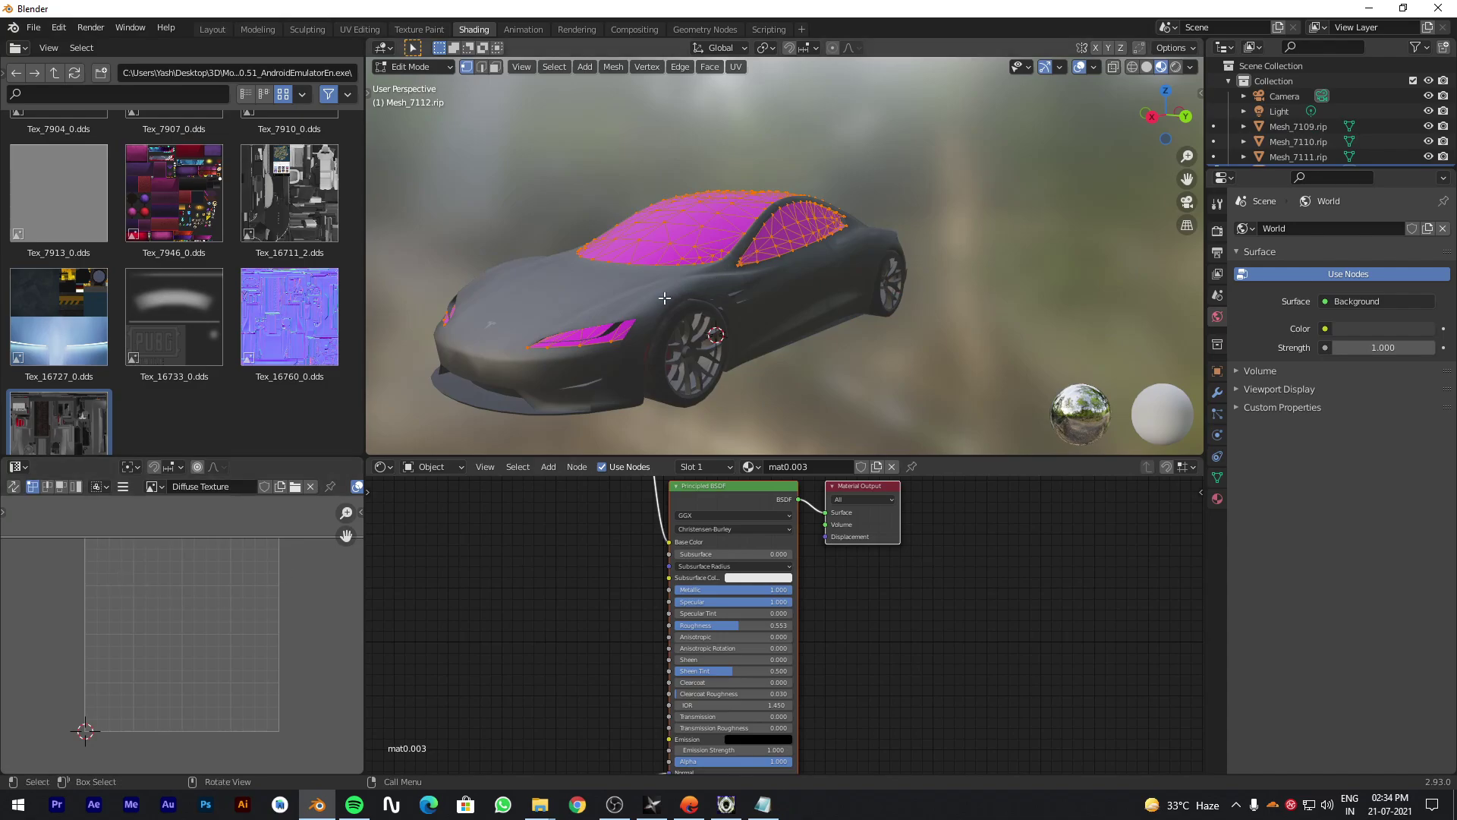
{"action": "scroll", "coordinate": [759, 303], "scroll_direction": "up", "scroll_amount": 3}
{"action": "middle_click_drag", "start_coordinate": [759, 304], "coordinate": [609, 300]}
{"action": "scroll", "coordinate": [744, 303], "scroll_direction": "down", "scroll_amount": 3}
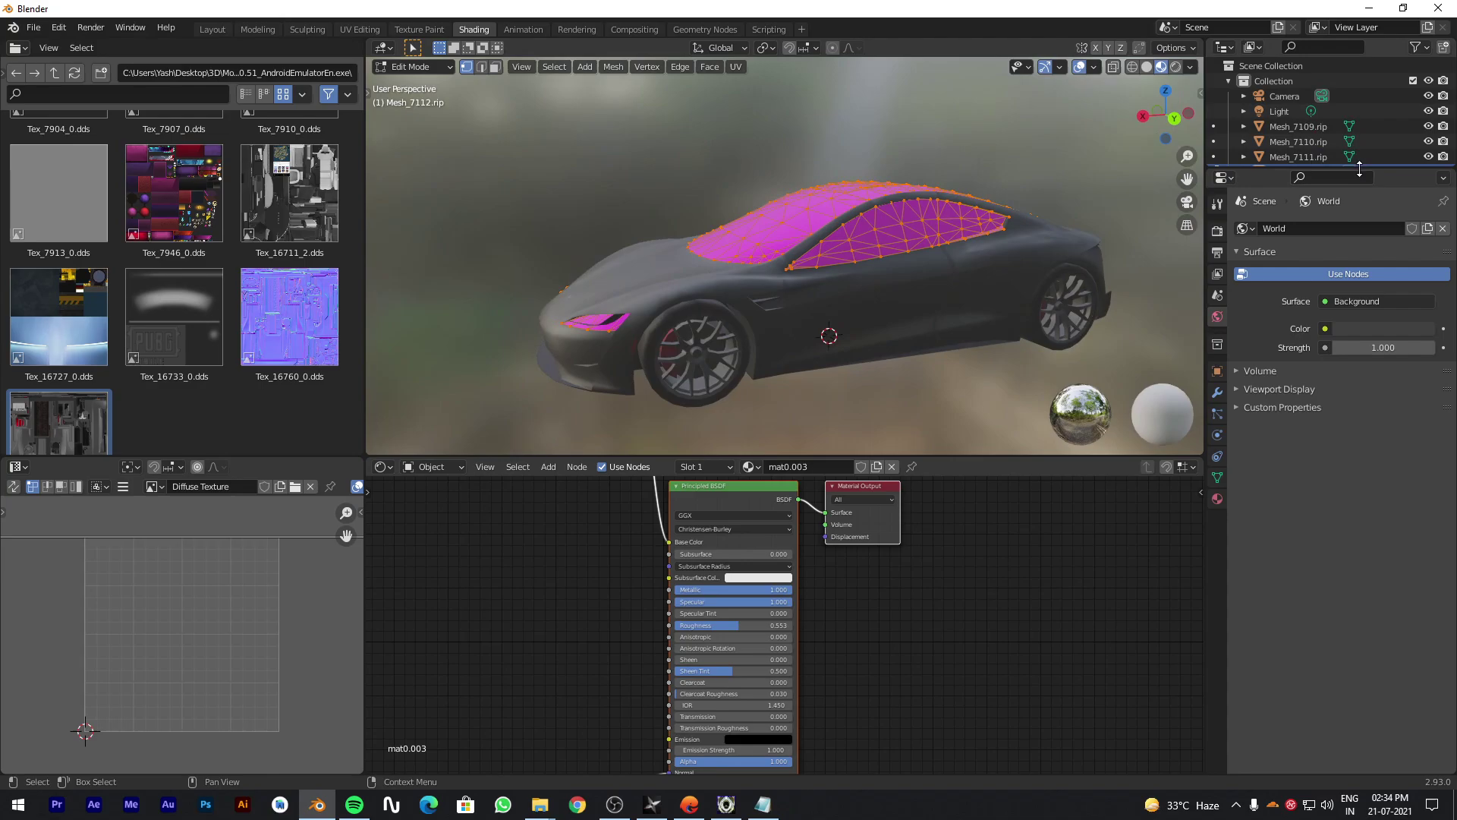
{"action": "left_click_drag", "start_coordinate": [1362, 166], "coordinate": [1366, 261]}
Hide the windshield mesh Mesh_7112 in the Outliner.
{"action": "left_click", "coordinate": [1427, 171]}
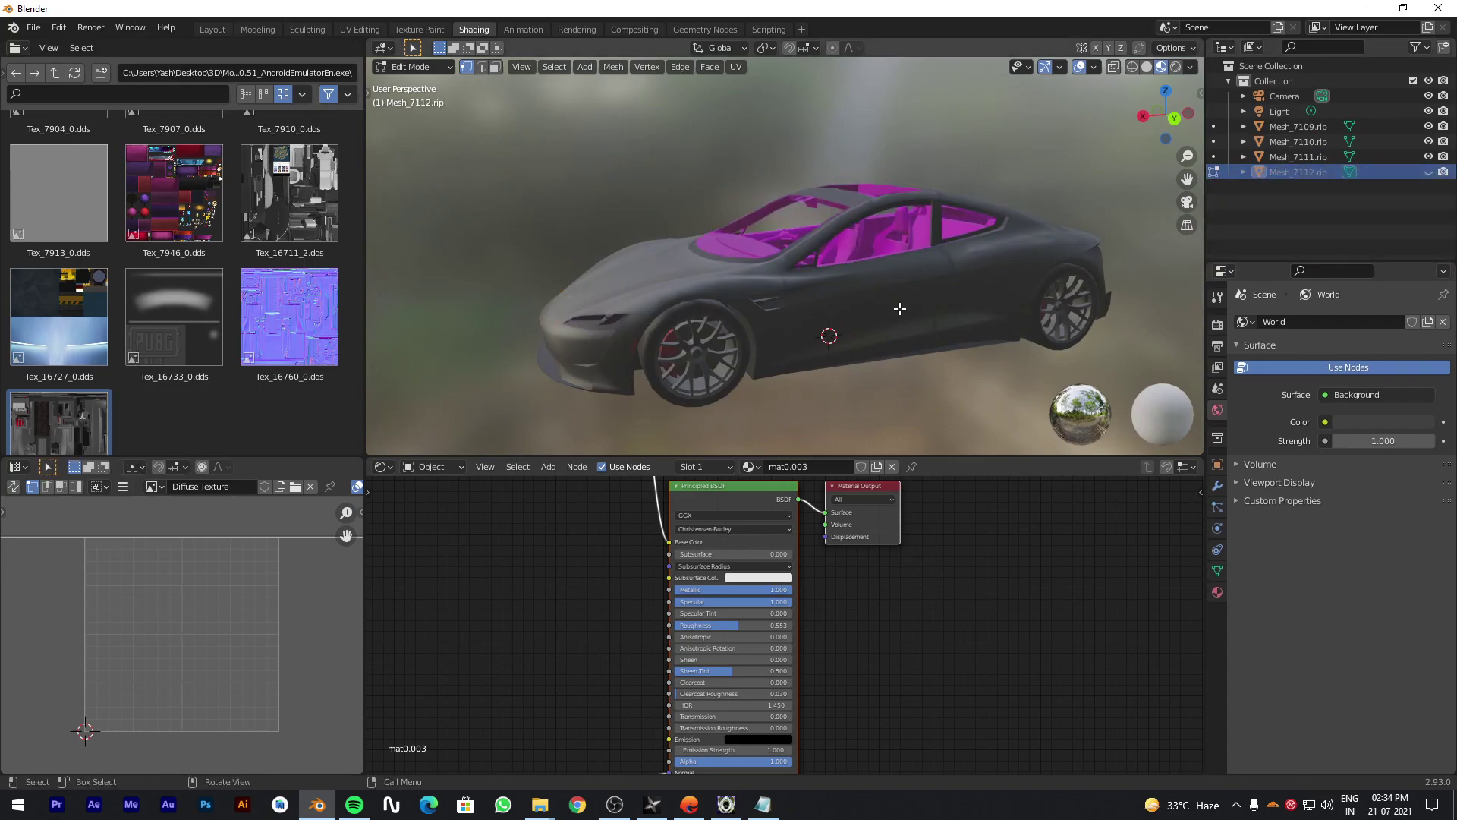
{"action": "middle_click_drag", "start_coordinate": [752, 243], "coordinate": [786, 240]}
{"action": "key", "text": "Tab"}
Apply Tex_16711_2.dds as the image texture of the interior mesh Mesh_7111.
{"action": "left_click", "coordinate": [772, 264]}
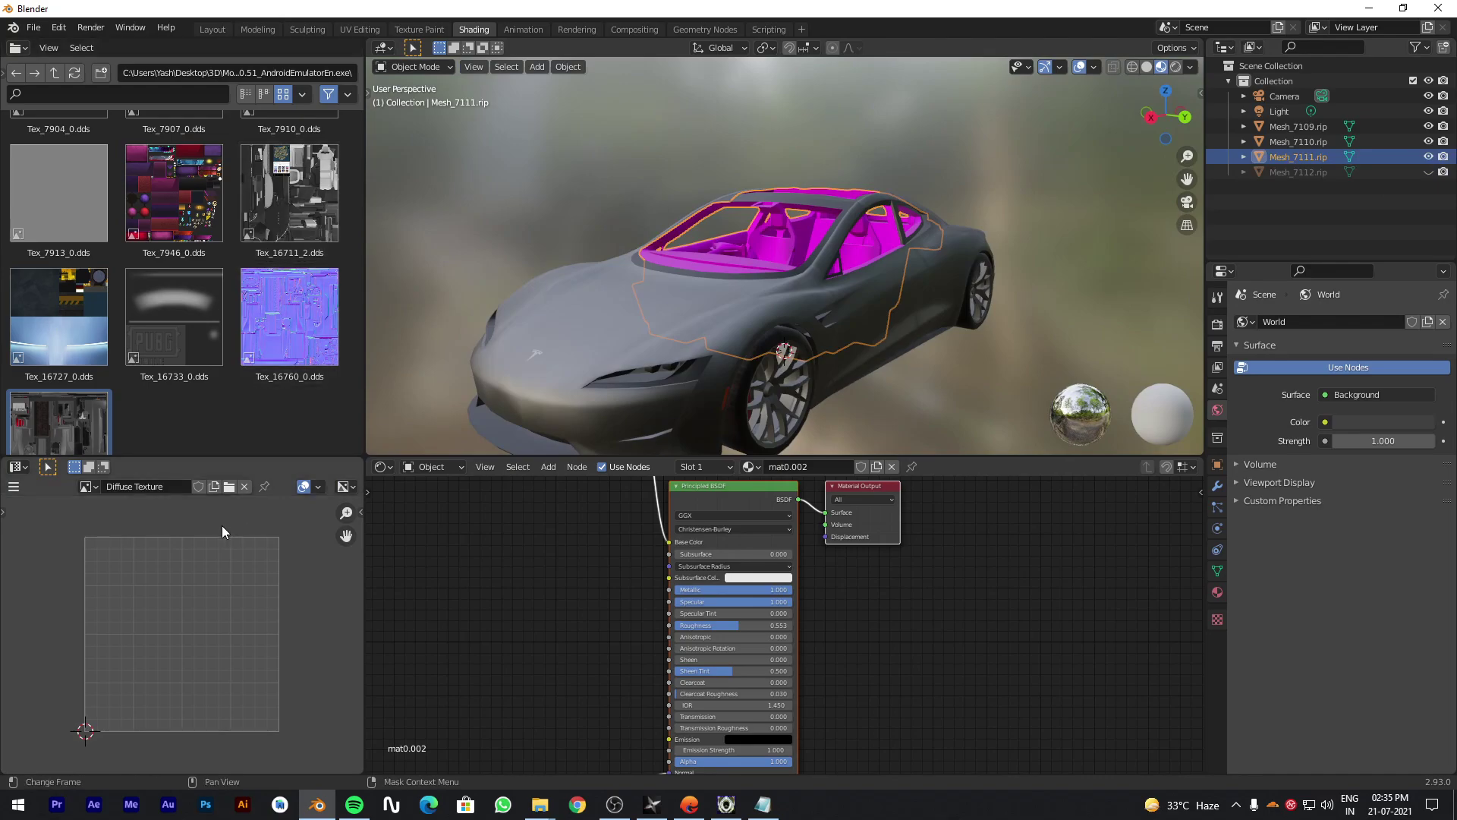
{"action": "key", "text": "Tab"}
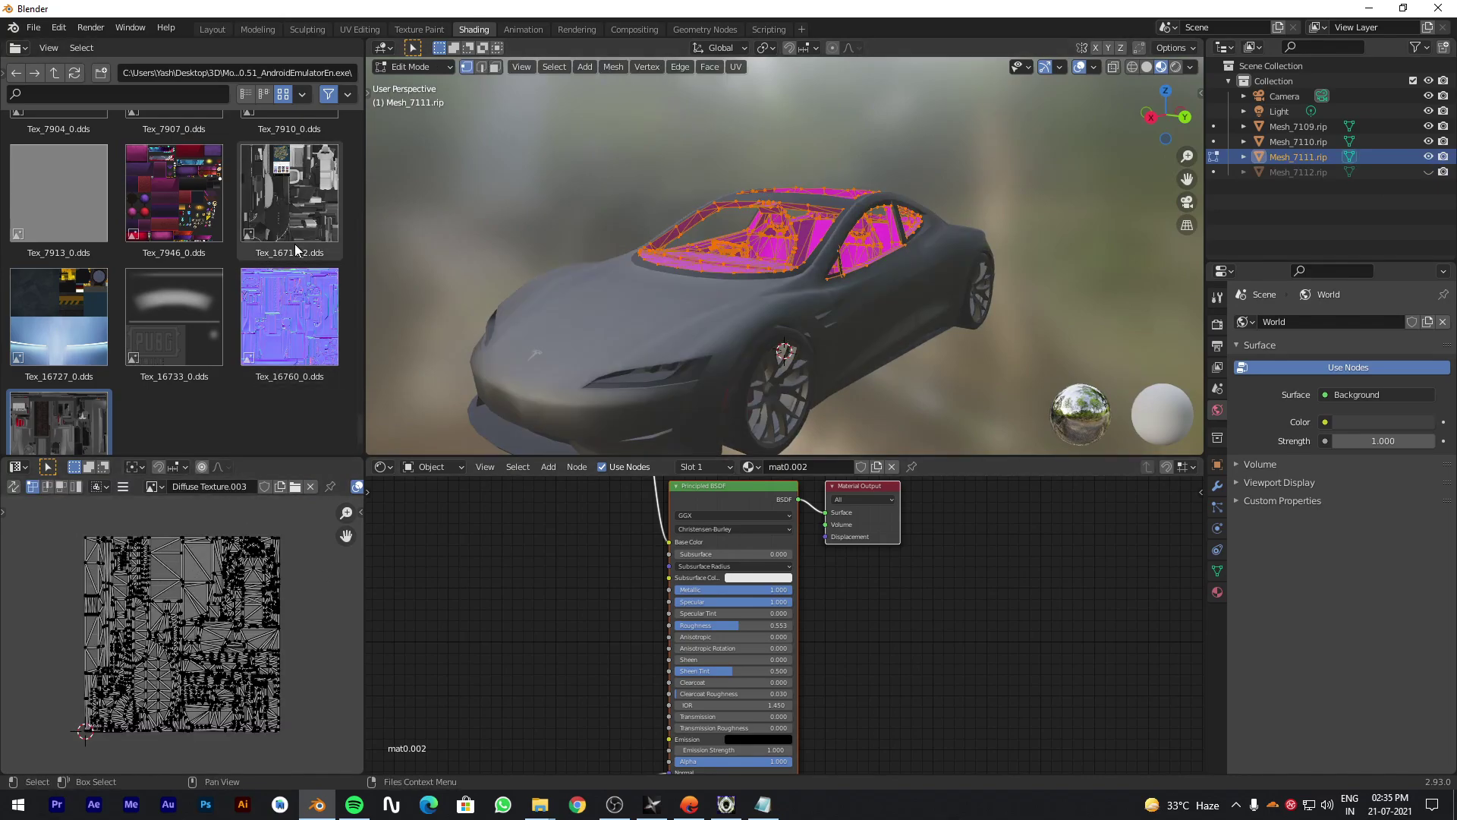
{"action": "left_click_drag", "start_coordinate": [278, 208], "coordinate": [652, 540]}
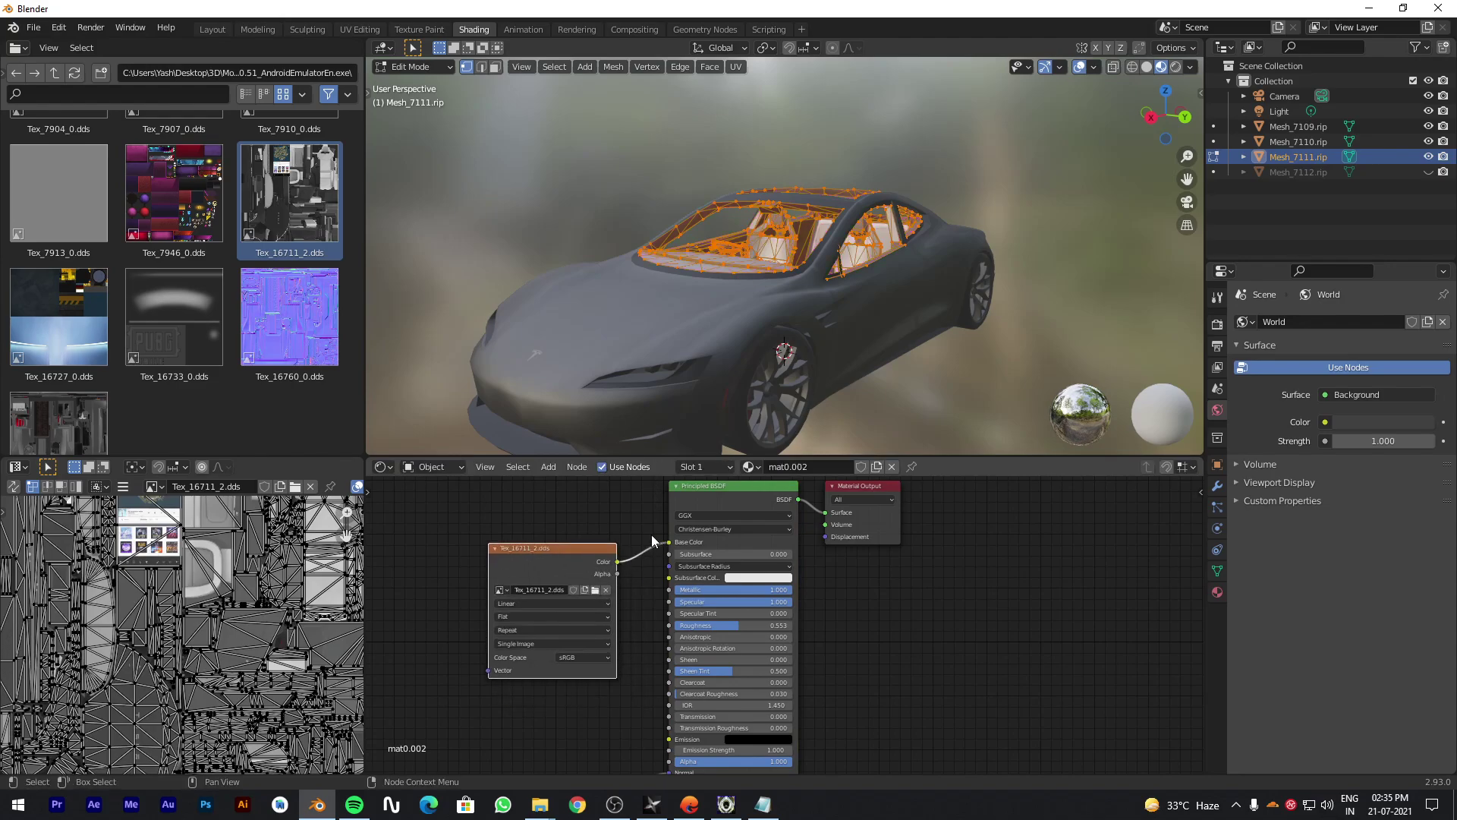
{"action": "key", "text": "Tab"}
Orbit and zoom around the car to inspect the newly textured cabin.
{"action": "middle_click_drag", "start_coordinate": [882, 367], "coordinate": [846, 295]}
{"action": "scroll", "coordinate": [979, 285], "scroll_direction": "down", "scroll_amount": 3}
{"action": "left_click", "coordinate": [983, 216]}
{"action": "middle_click_drag", "start_coordinate": [1091, 294], "coordinate": [810, 290]}
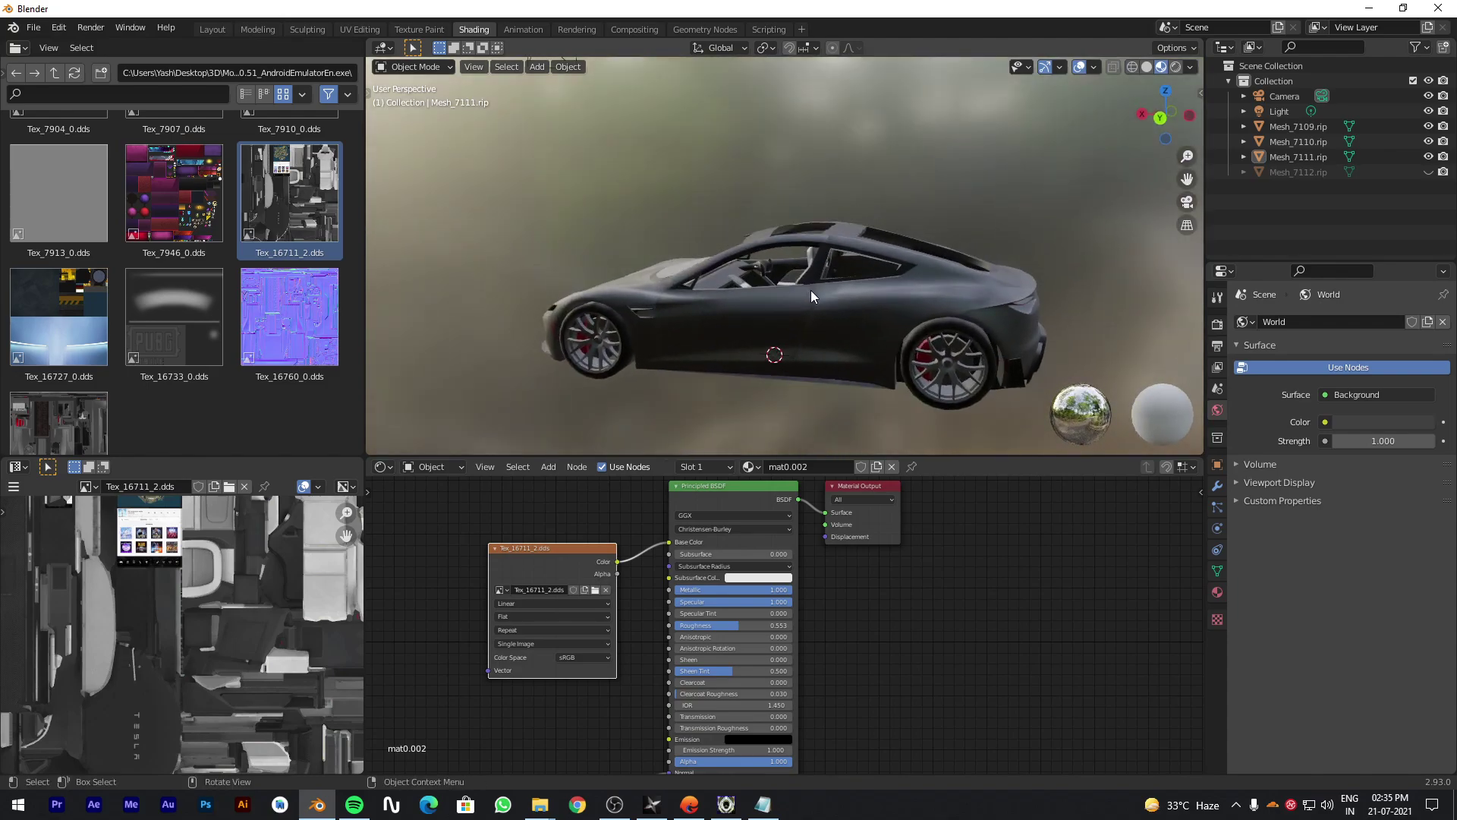
{"action": "scroll", "coordinate": [811, 290], "scroll_direction": "up", "scroll_amount": 2}
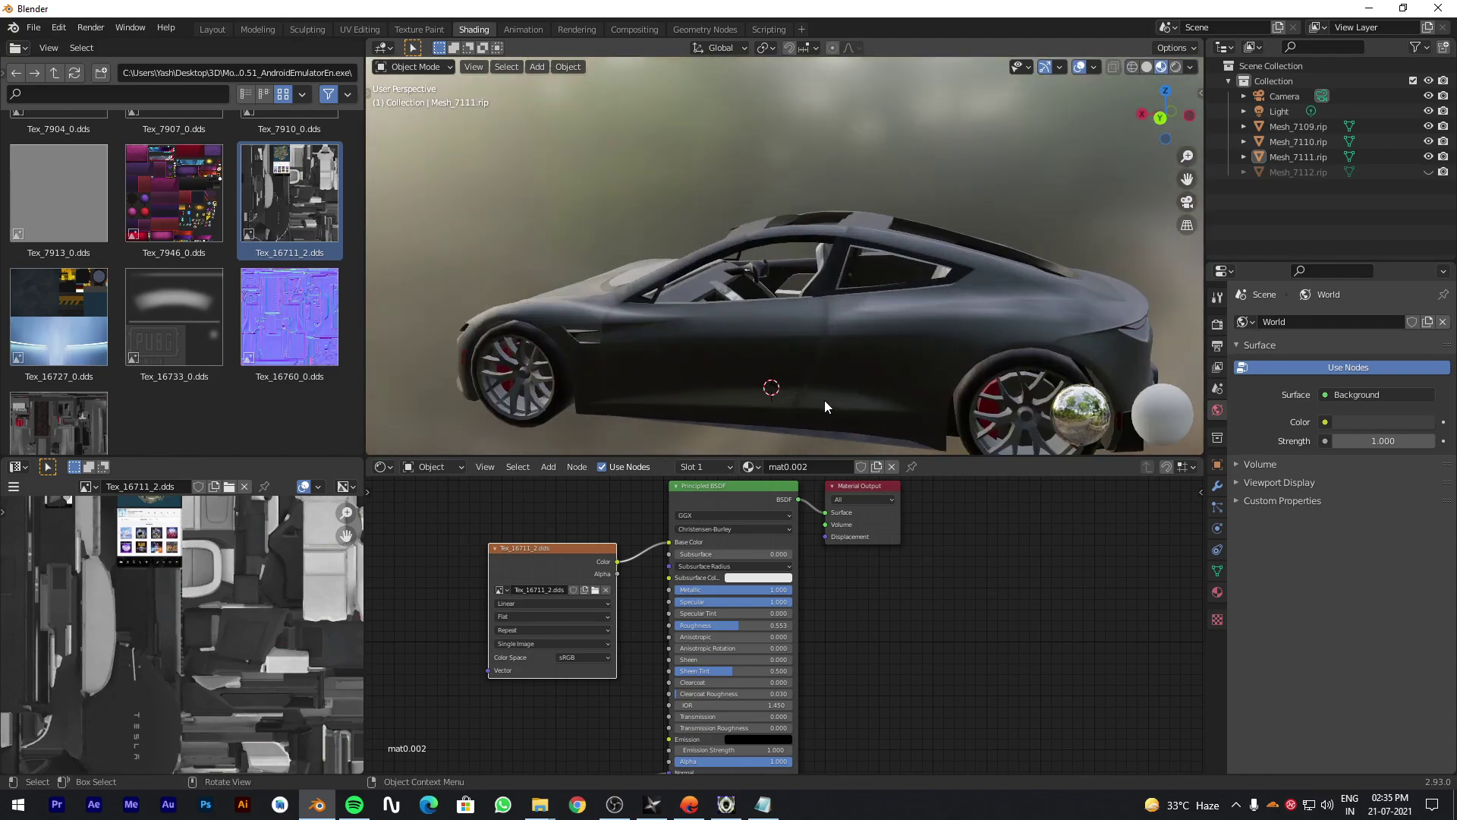
{"action": "left_click_drag", "start_coordinate": [733, 457], "coordinate": [736, 530]}
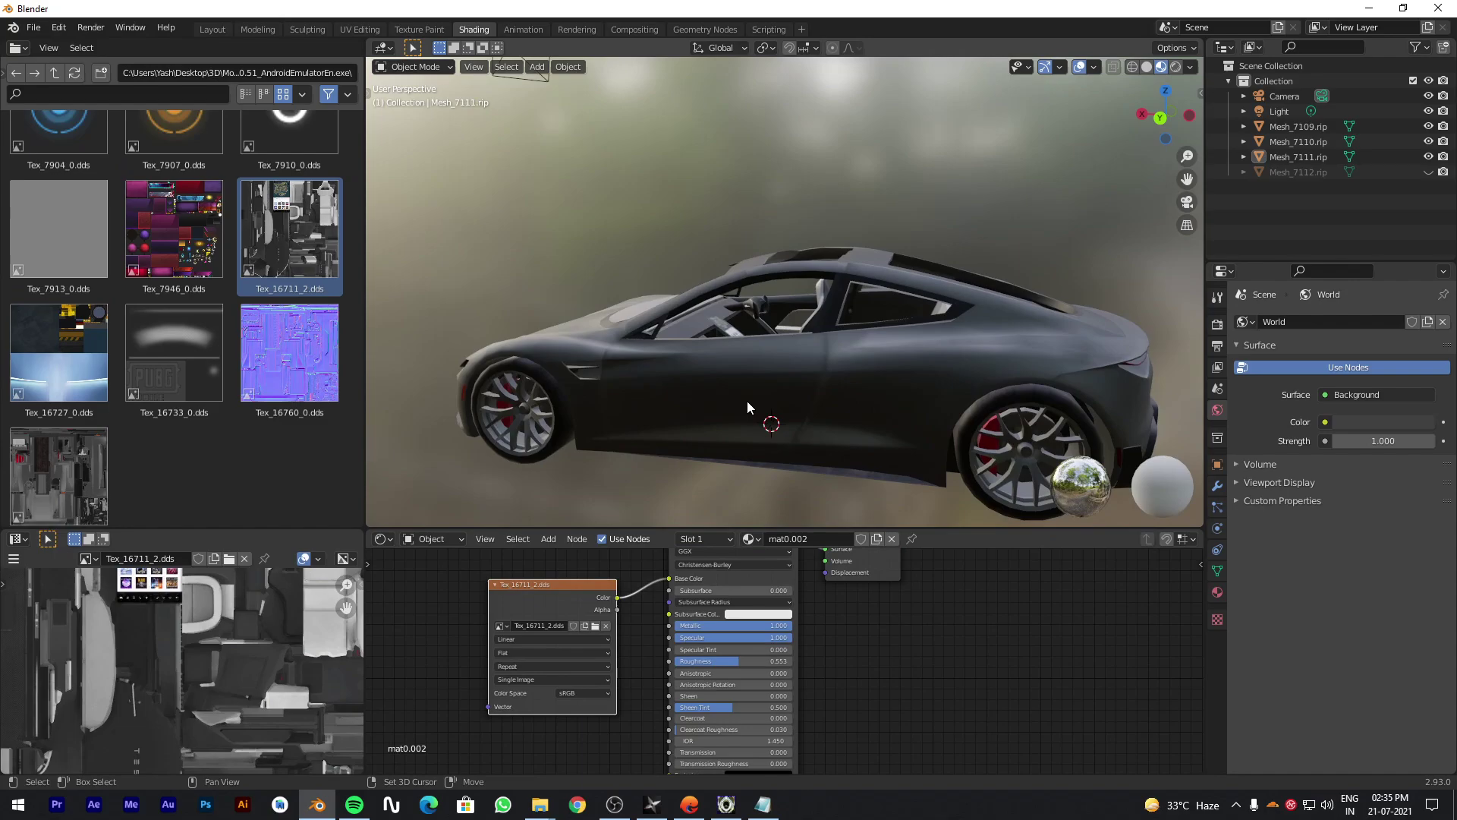
{"action": "middle_click_drag", "start_coordinate": [746, 401], "coordinate": [567, 340]}
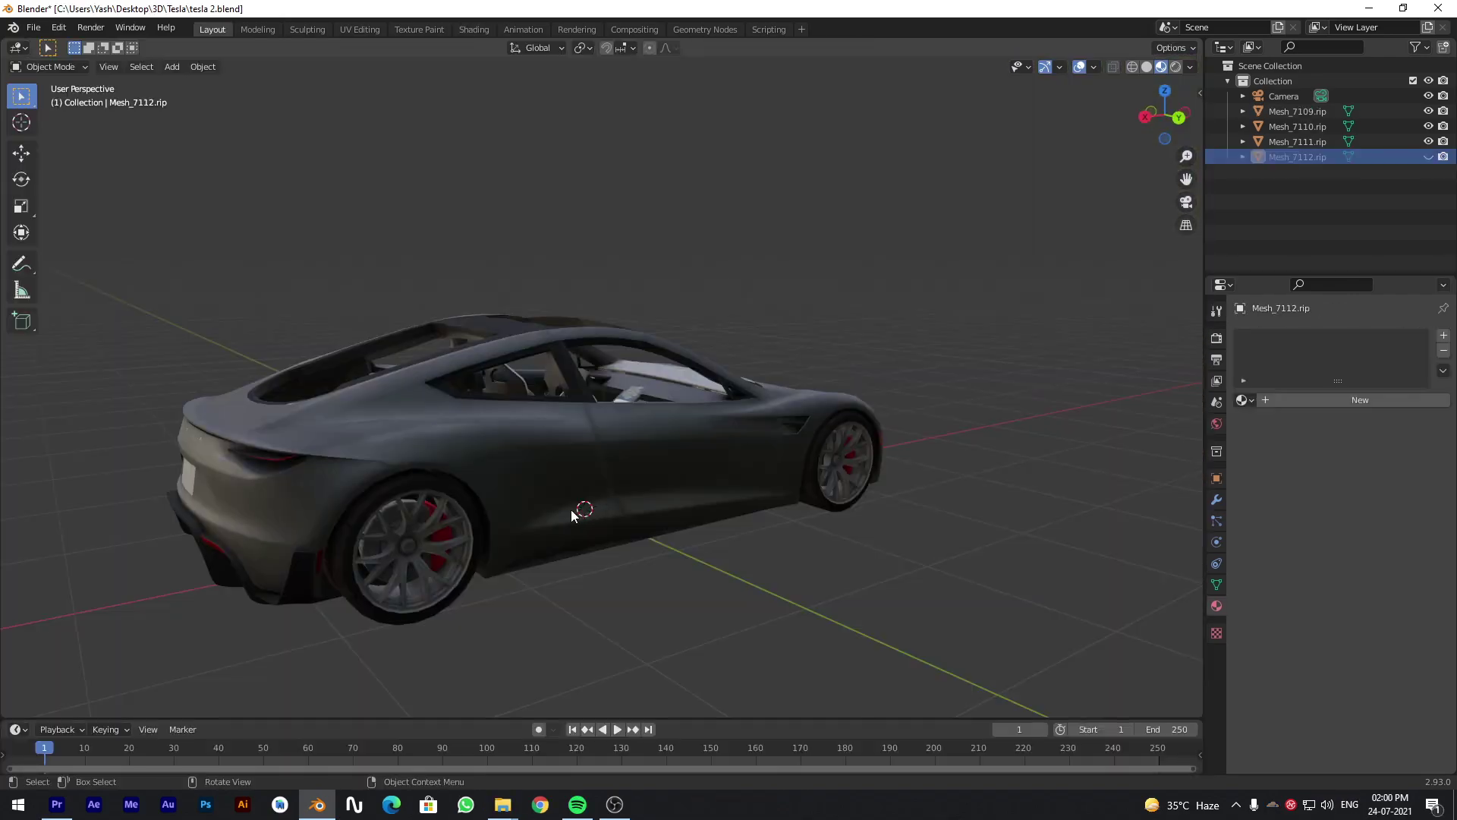
{"action": "middle_click_drag", "start_coordinate": [571, 509], "coordinate": [695, 503]}
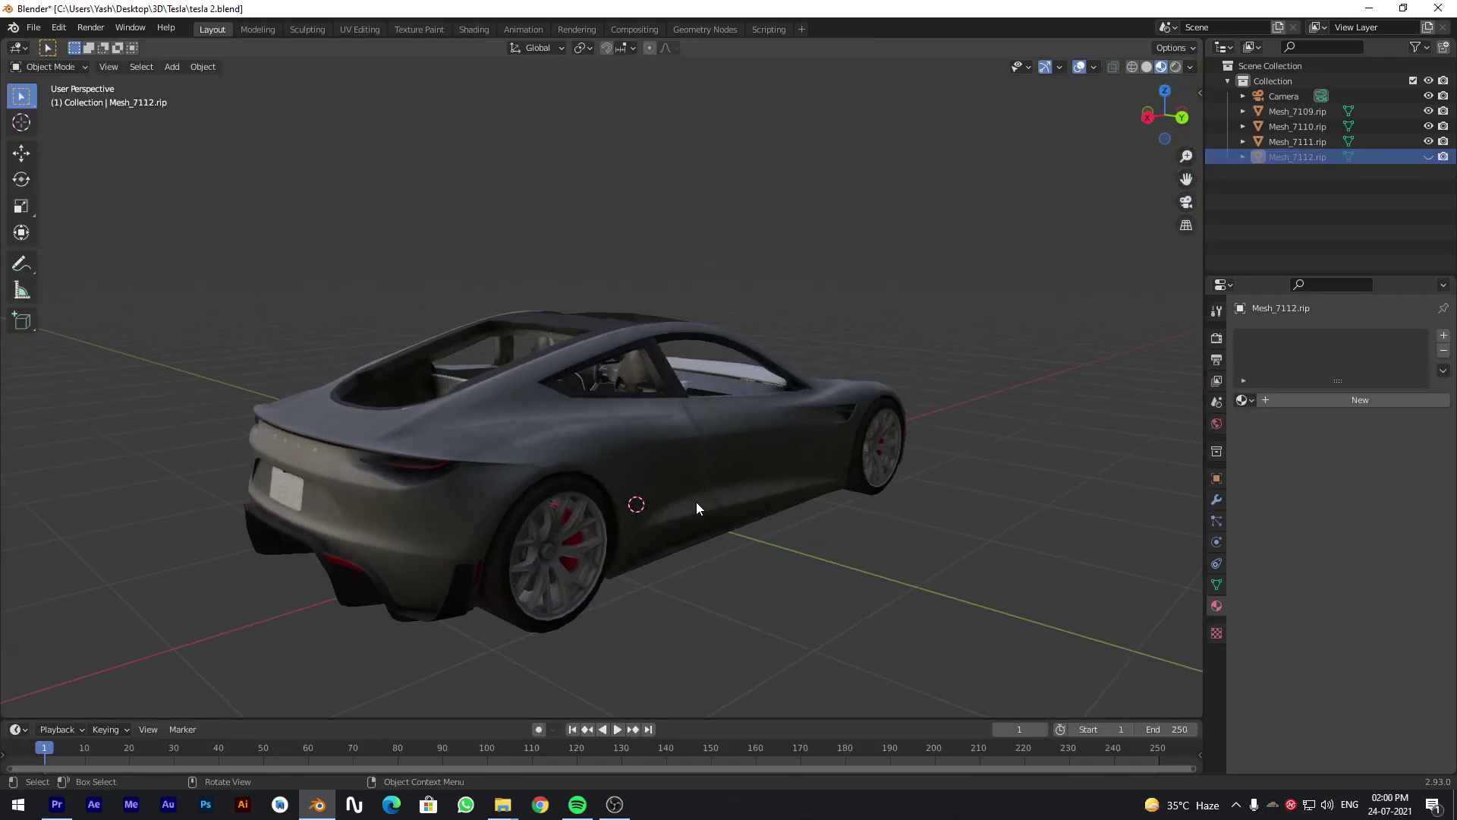
Unhide Mesh_7112 and add a plane, scaled up into a large floor under the car.
{"action": "left_click", "coordinate": [1429, 158]}
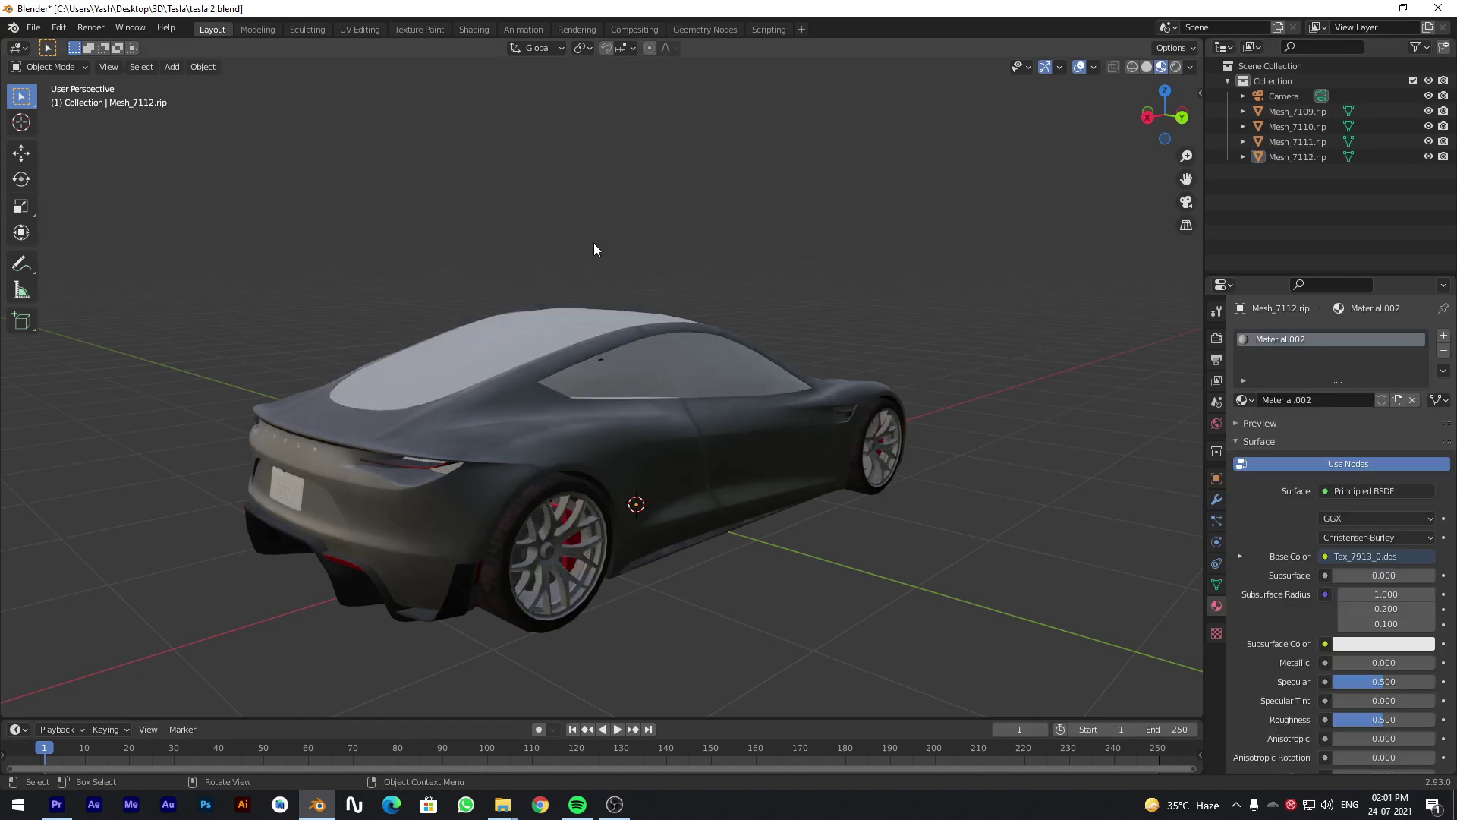
{"action": "middle_click_drag", "start_coordinate": [593, 243], "coordinate": [622, 277]}
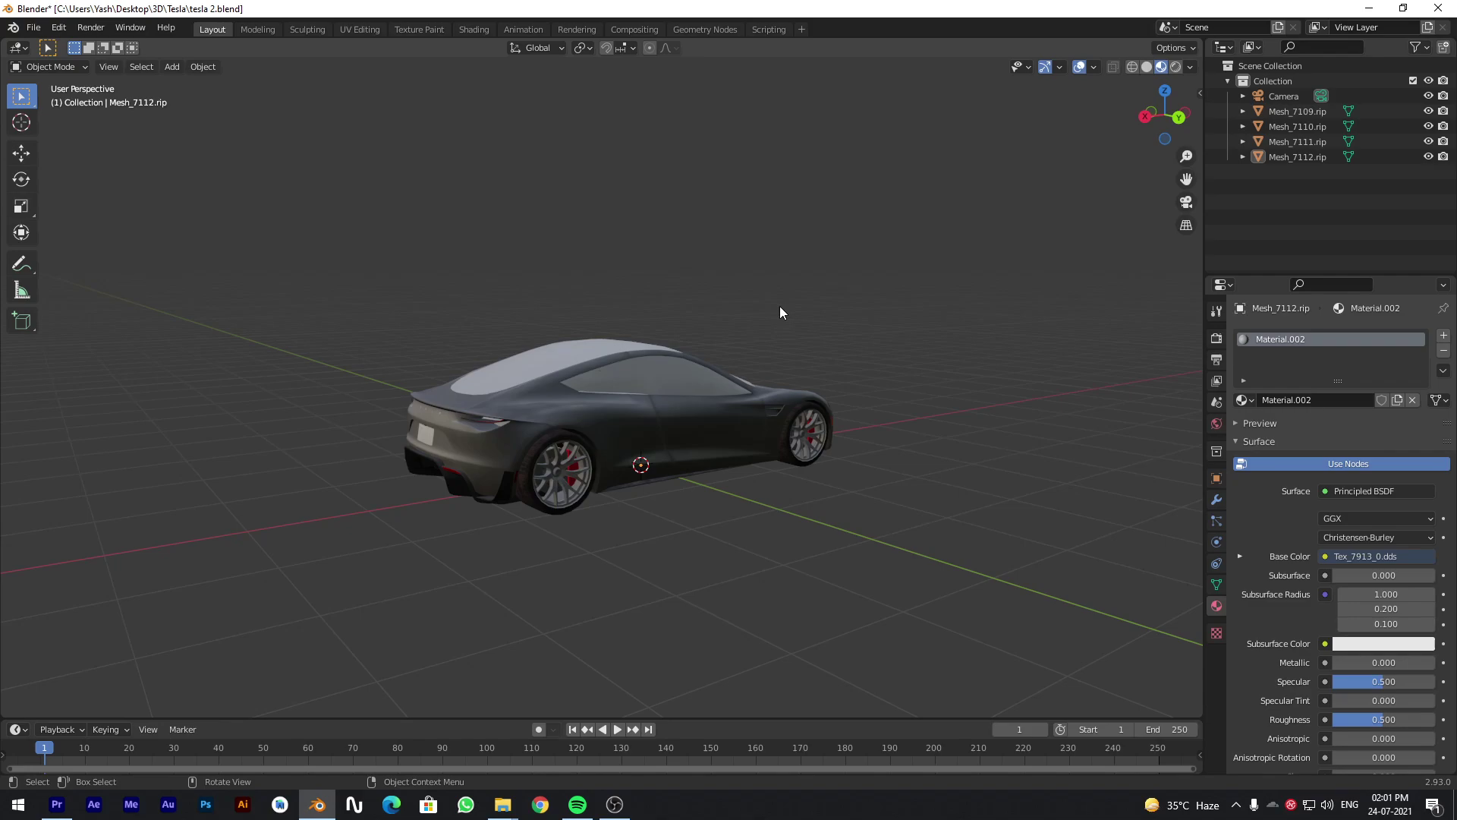
{"action": "key", "text": "shift+a"}
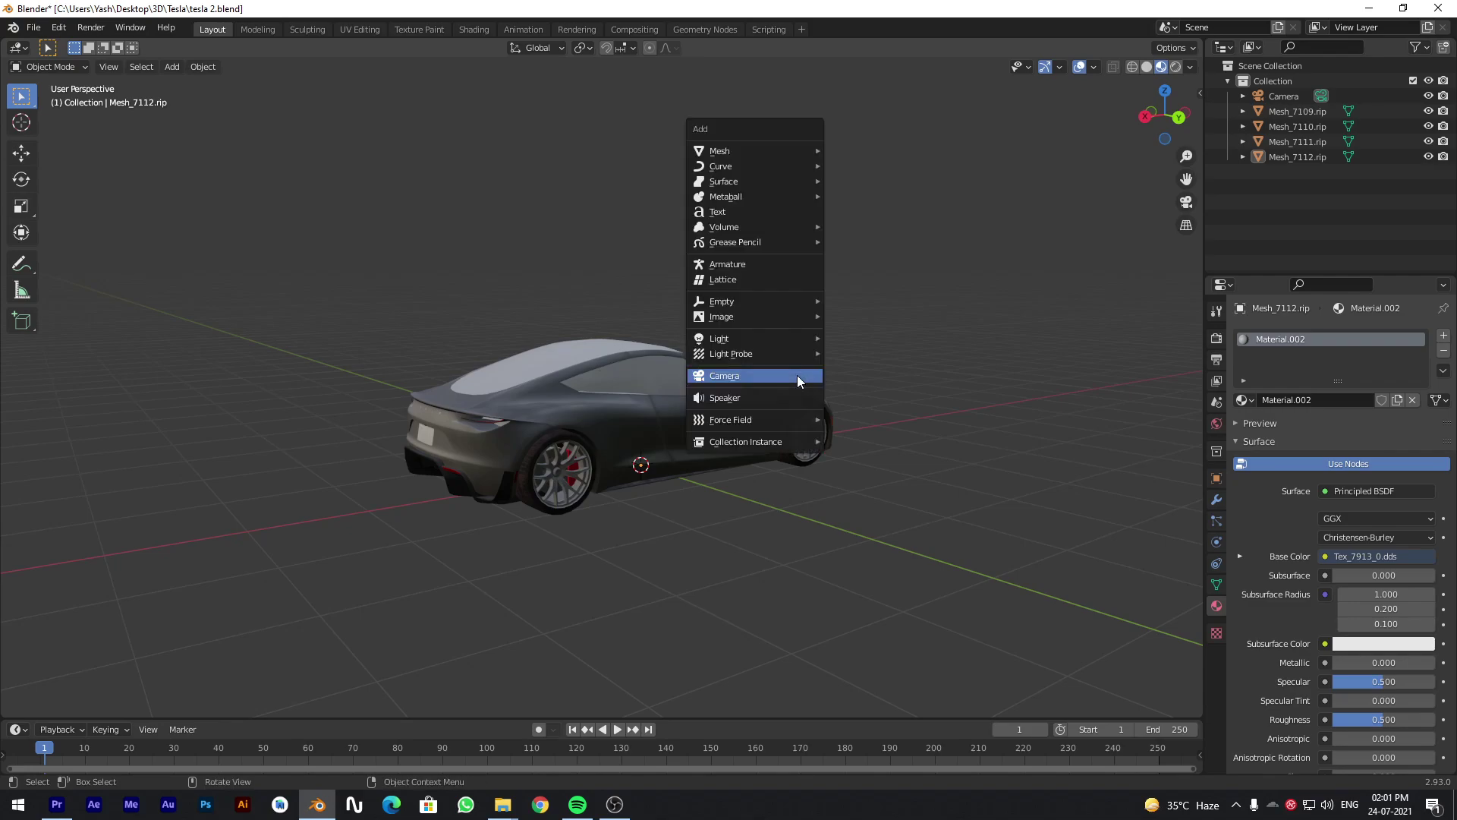
{"action": "mouse_move", "coordinate": [758, 153]}
{"action": "left_click", "coordinate": [845, 152]}
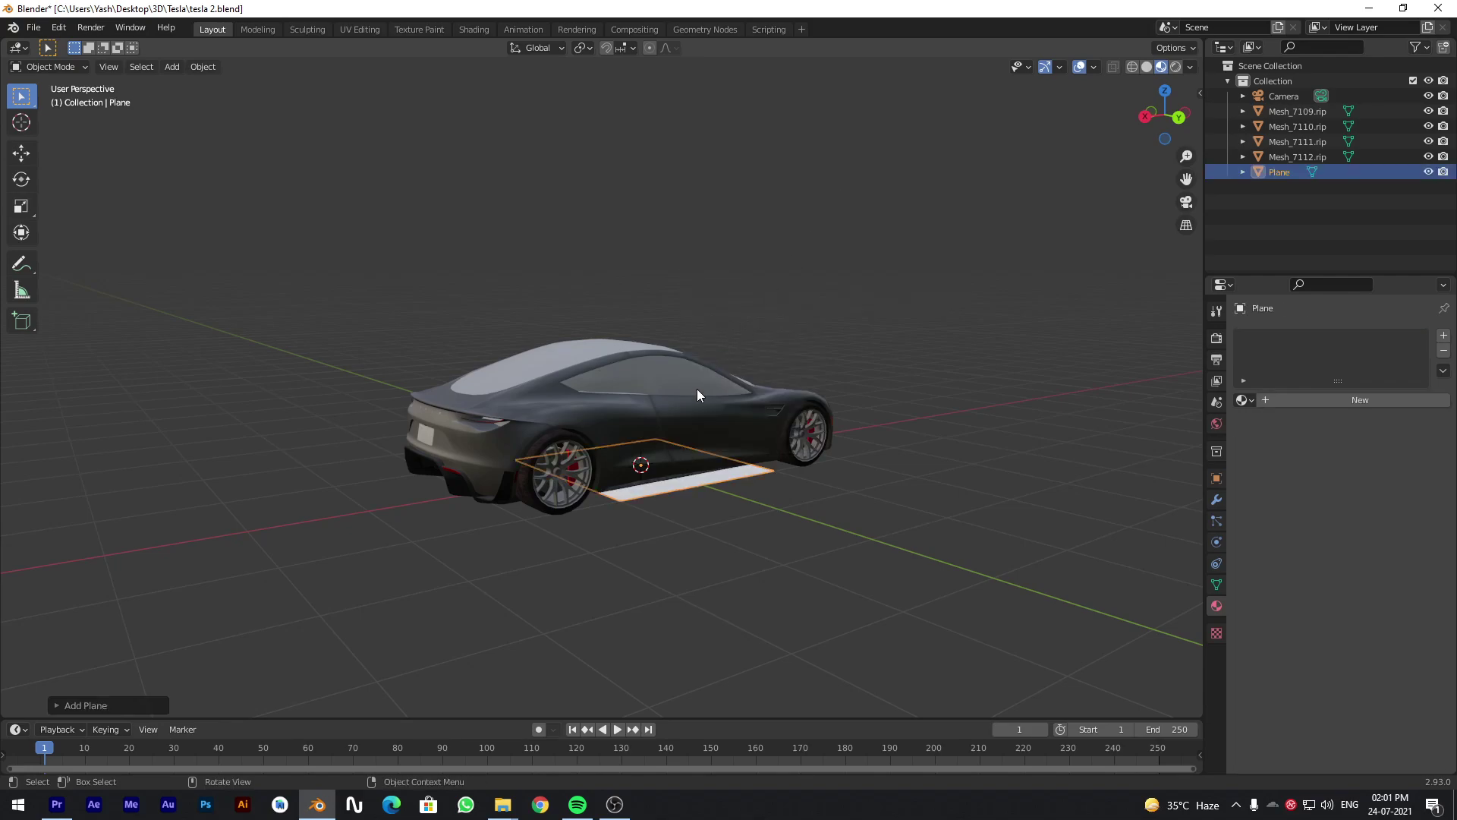
{"action": "key", "text": "s"}
{"action": "left_click", "coordinate": [850, 516]}
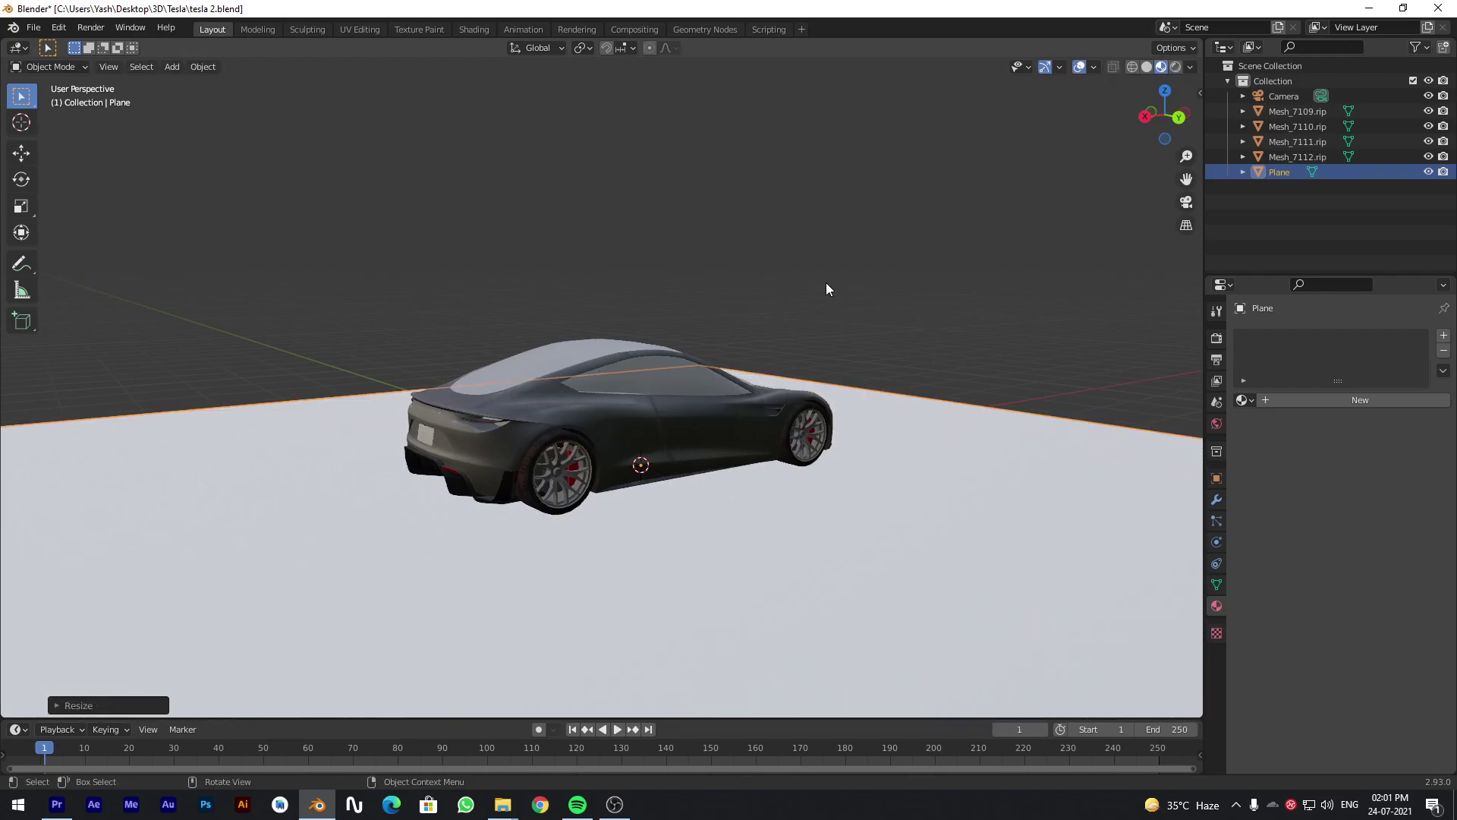
{"action": "key", "text": "alt+a"}
{"action": "mouse_move", "coordinate": [651, 459]}
{"action": "middle_mouse_down"}
{"action": "mouse_move", "coordinate": [819, 452]}
{"action": "mouse_move", "coordinate": [666, 458]}
{"action": "mouse_move", "coordinate": [679, 462]}
{"action": "middle_mouse_up"}
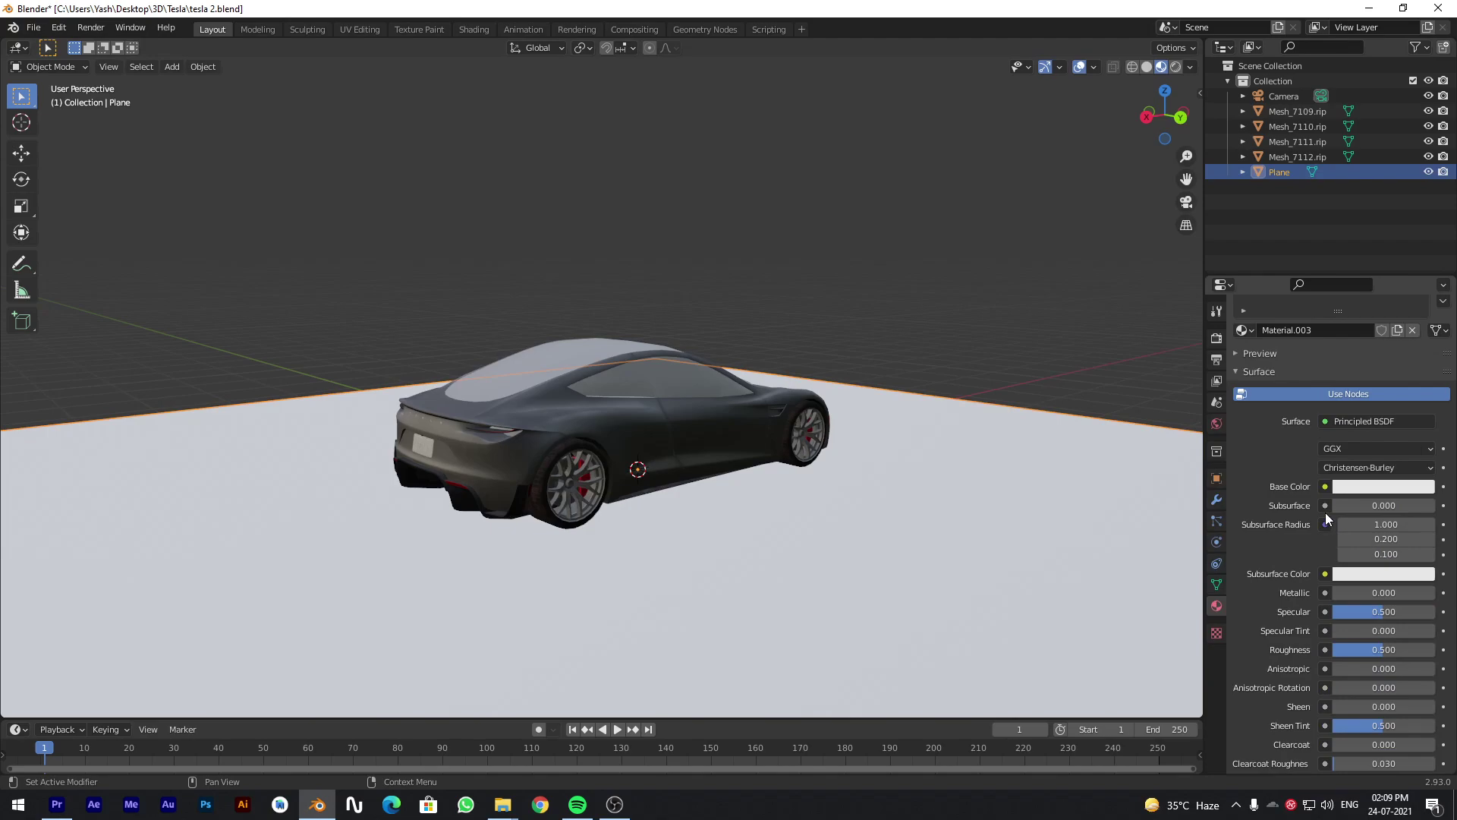
Set the ground plane's Base Color value to 0 so it turns black.
{"action": "left_click", "coordinate": [1345, 488]}
{"action": "left_click_drag", "start_coordinate": [1425, 322], "coordinate": [1423, 379]}
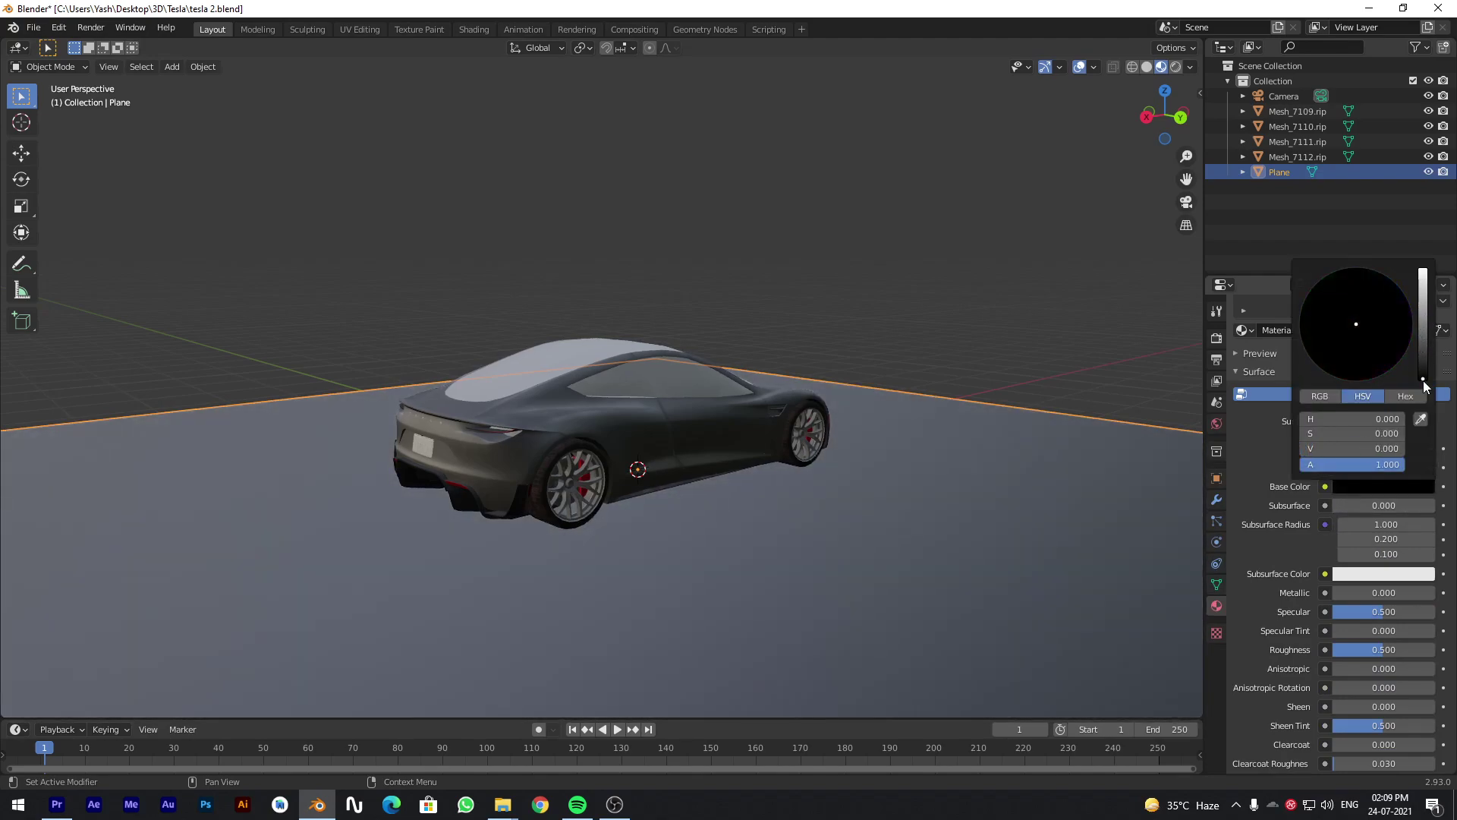
{"action": "left_click", "coordinate": [977, 301]}
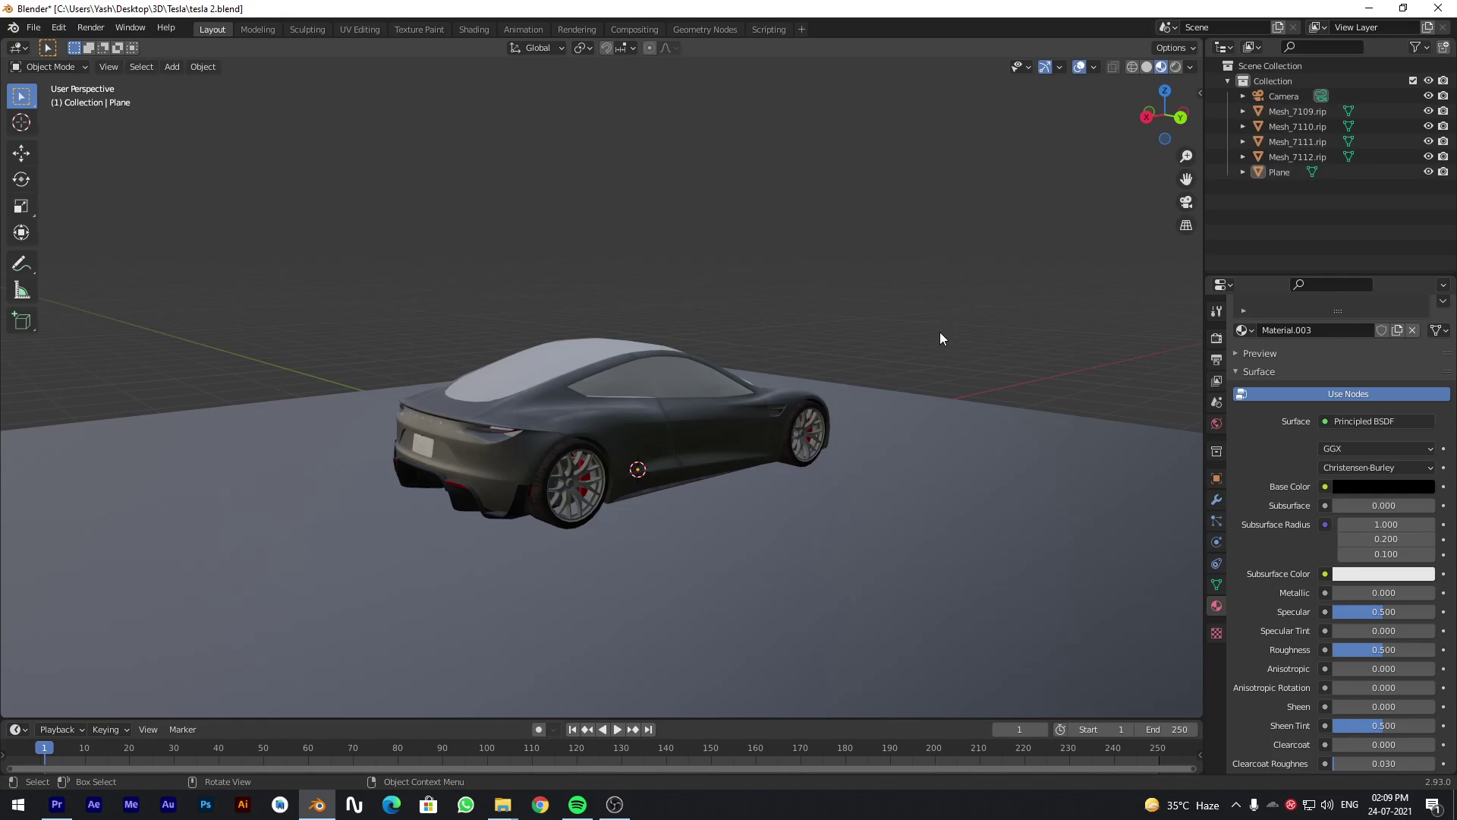
Switch the viewport to Rendered shading to see the scene lit.
{"action": "left_click", "coordinate": [1175, 67]}
{"action": "left_click", "coordinate": [1161, 66]}
{"action": "left_click", "coordinate": [1177, 67]}
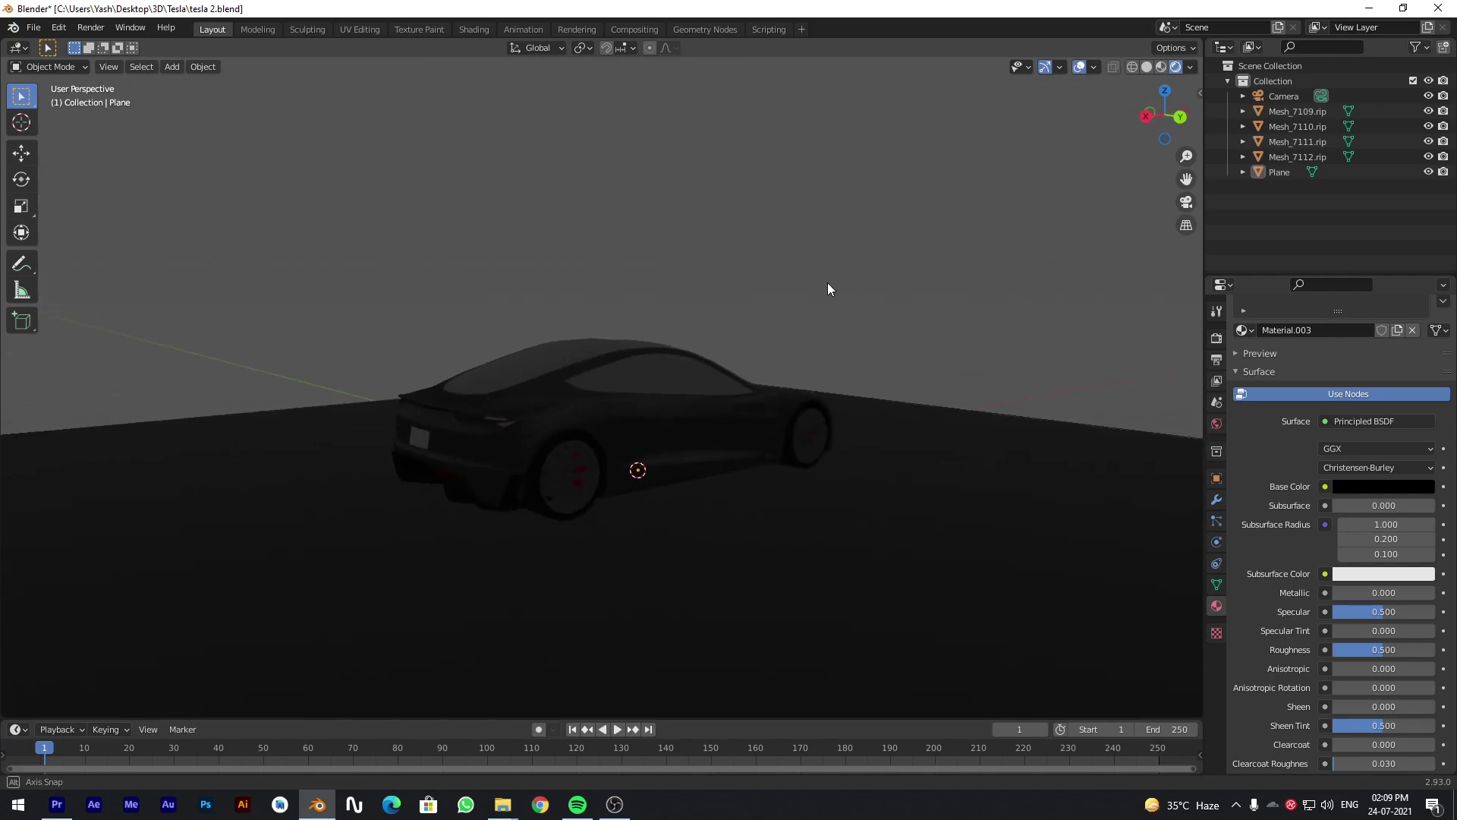
{"action": "key", "text": "shift+a"}
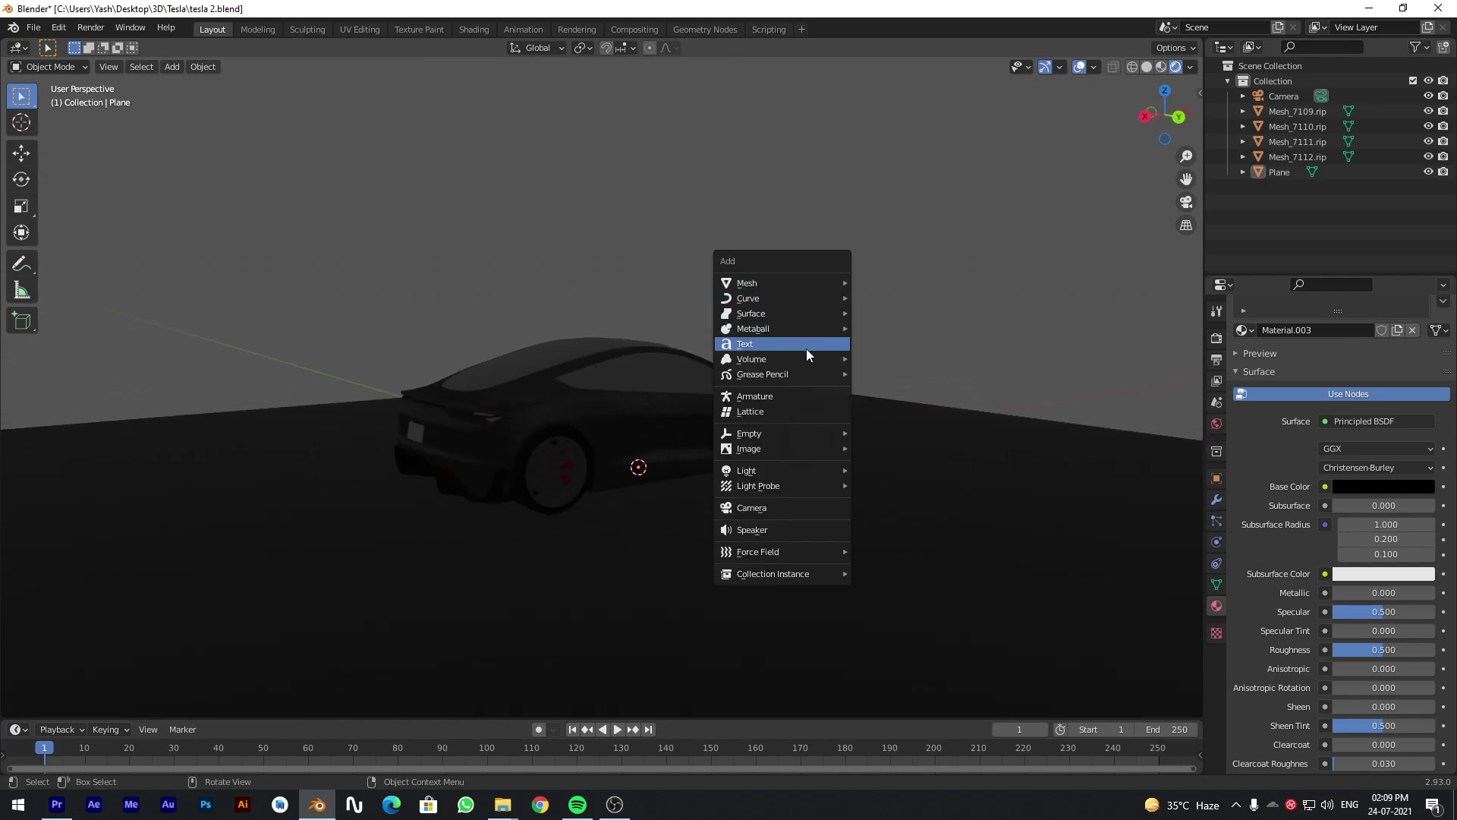
Add an Area light, raise it along Z above the car and scale it up.
{"action": "mouse_move", "coordinate": [795, 470]}
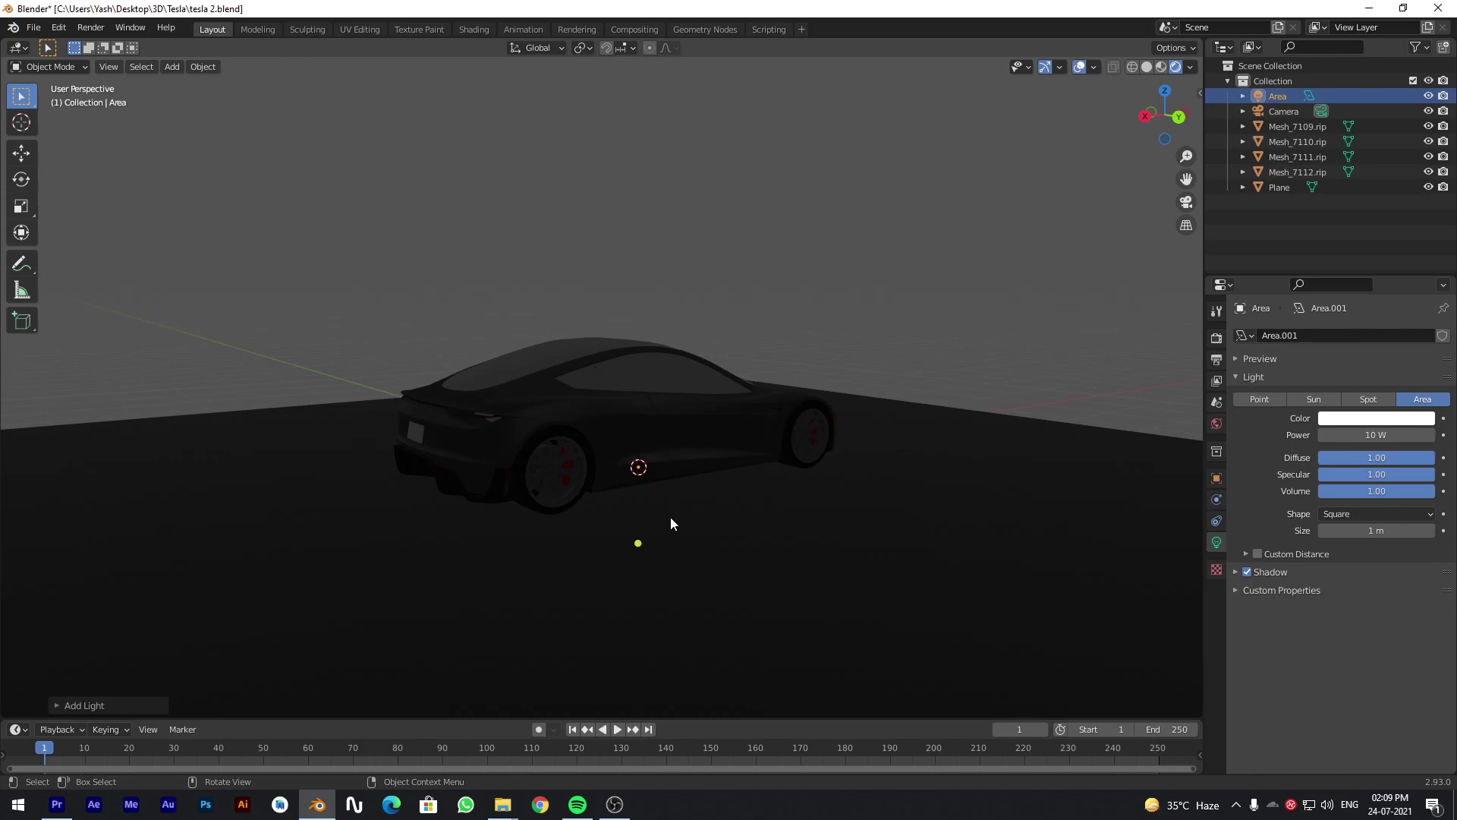
{"action": "middle_click_drag", "start_coordinate": [671, 517], "coordinate": [559, 484]}
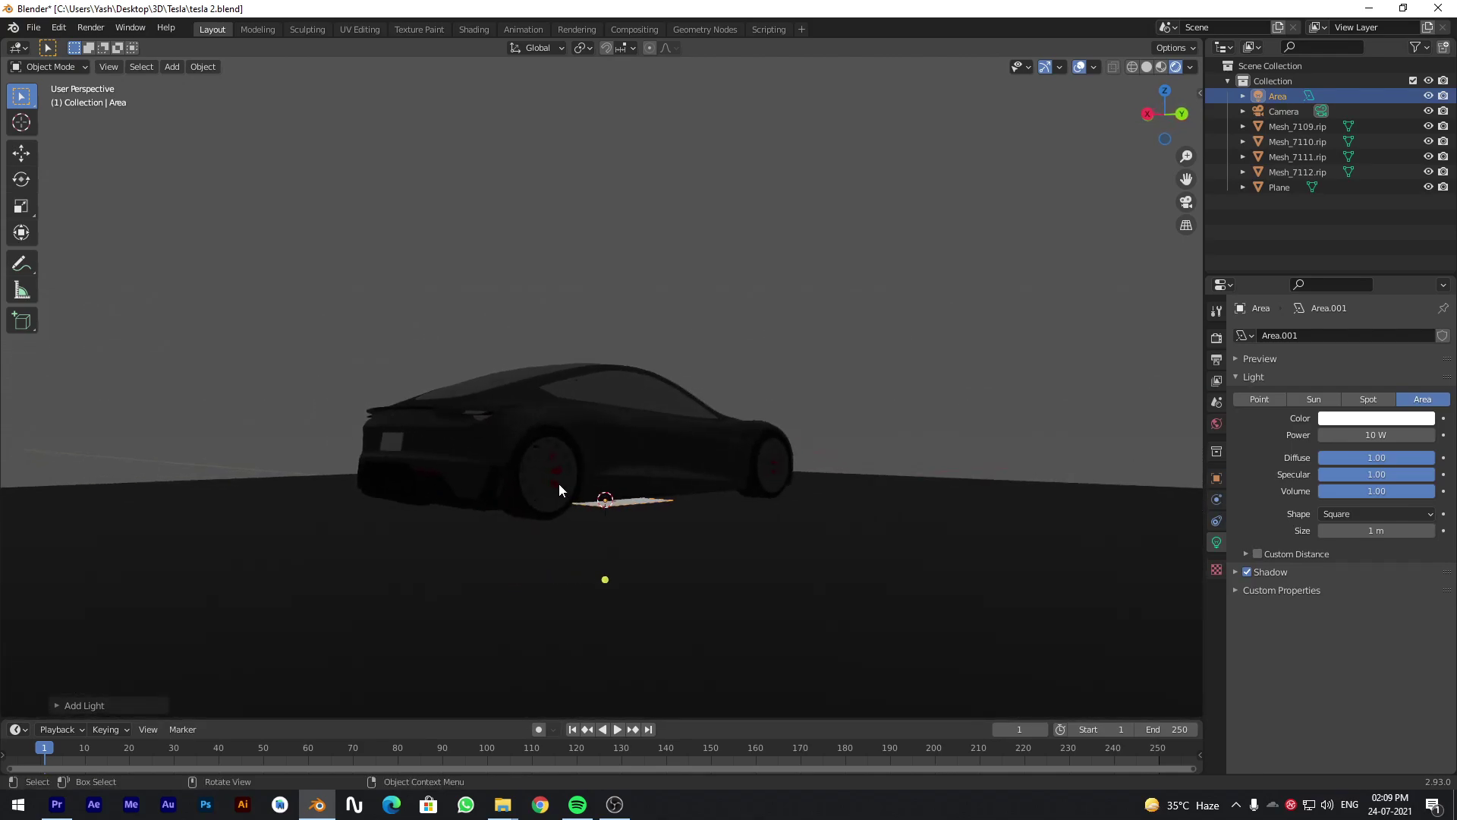
{"action": "key", "text": "g"}
{"action": "key", "text": "z"}
{"action": "left_click", "coordinate": [580, 323]}
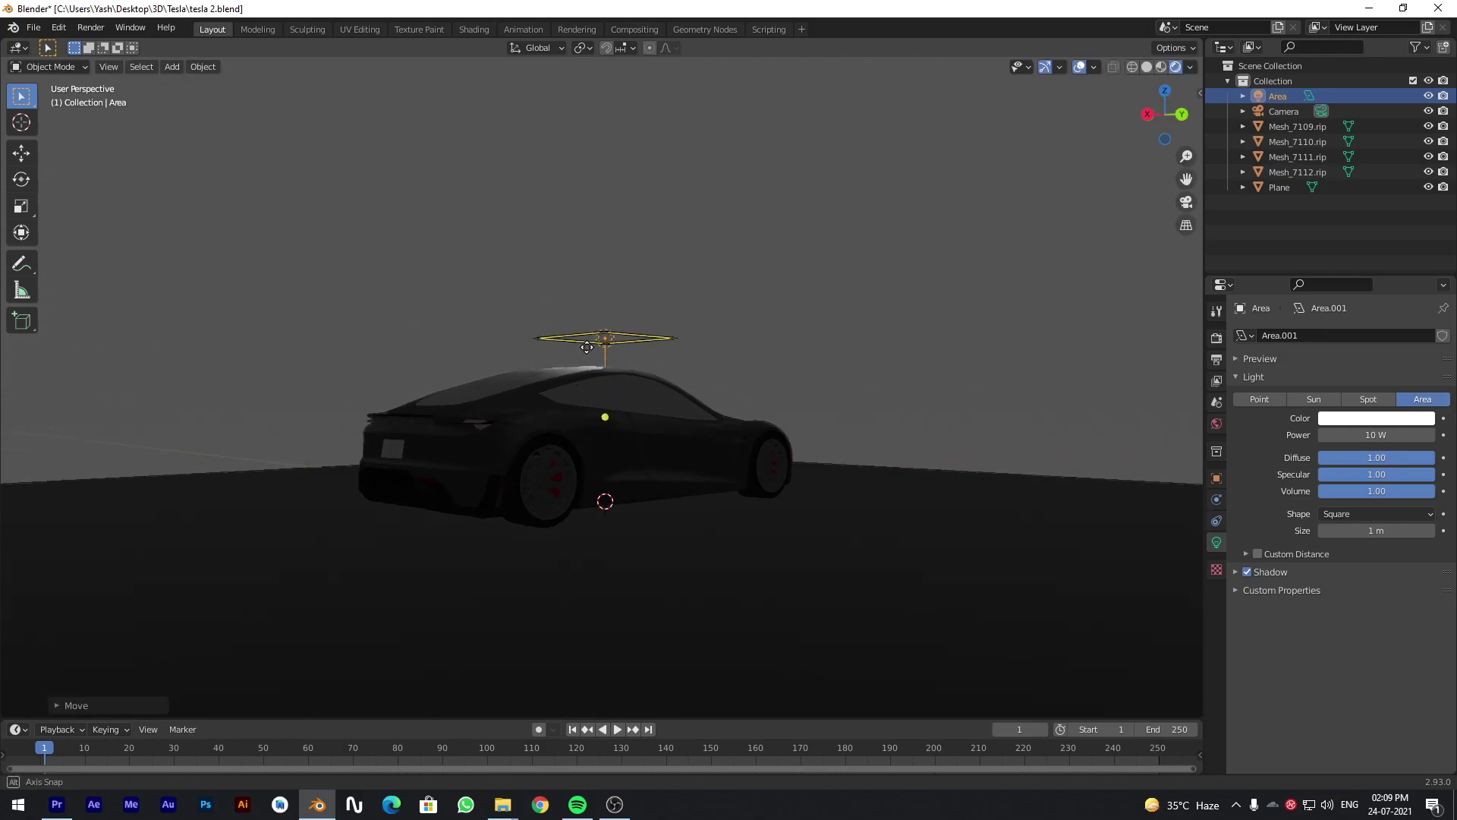
{"action": "middle_click_drag", "start_coordinate": [581, 323], "coordinate": [588, 377]}
{"action": "key", "text": "s"}
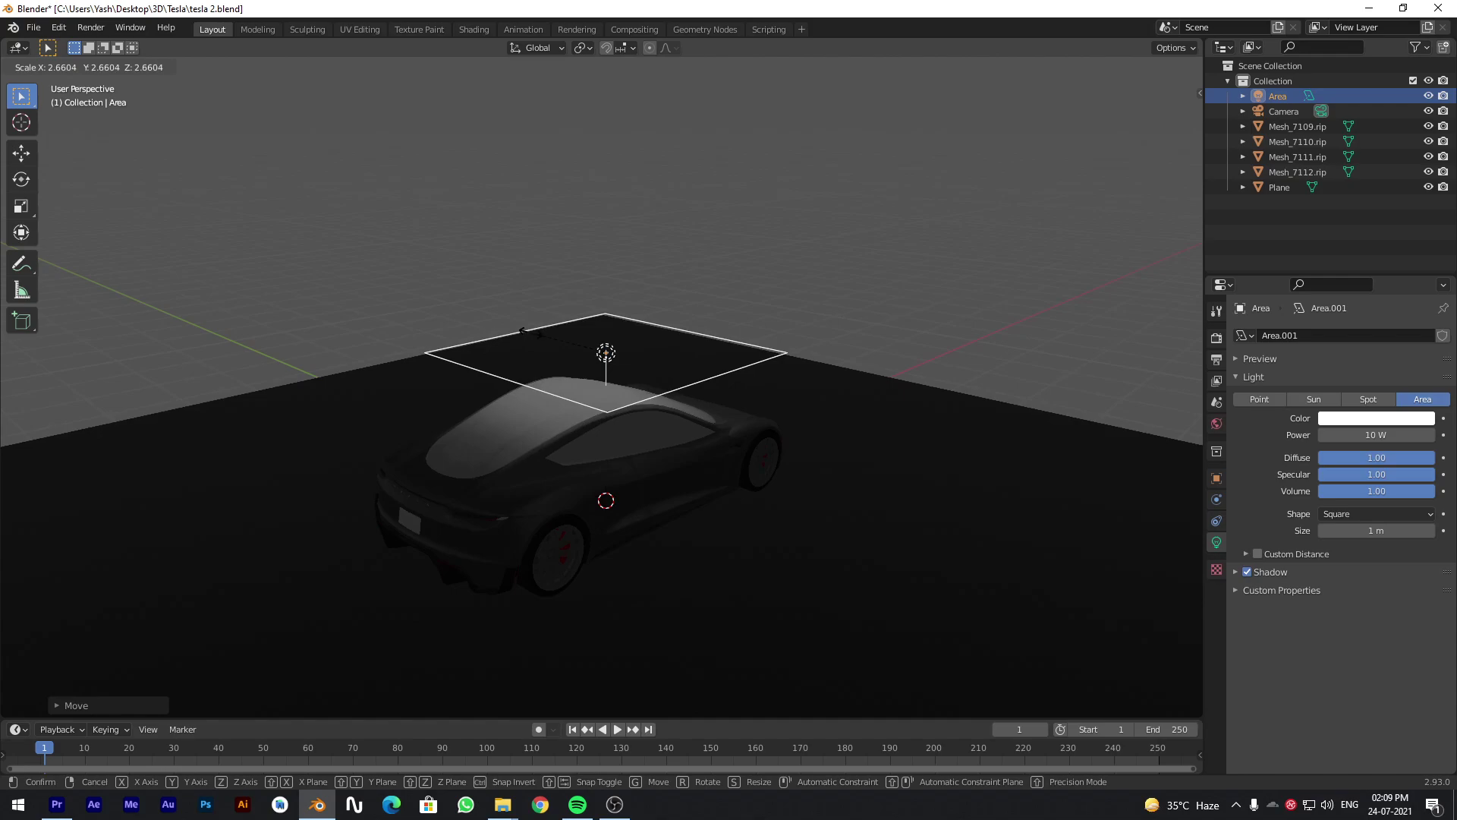
{"action": "left_click", "coordinate": [502, 319]}
Raise the area light further and set its Power to 300 W.
{"action": "key", "text": "g"}
{"action": "key", "text": "z"}
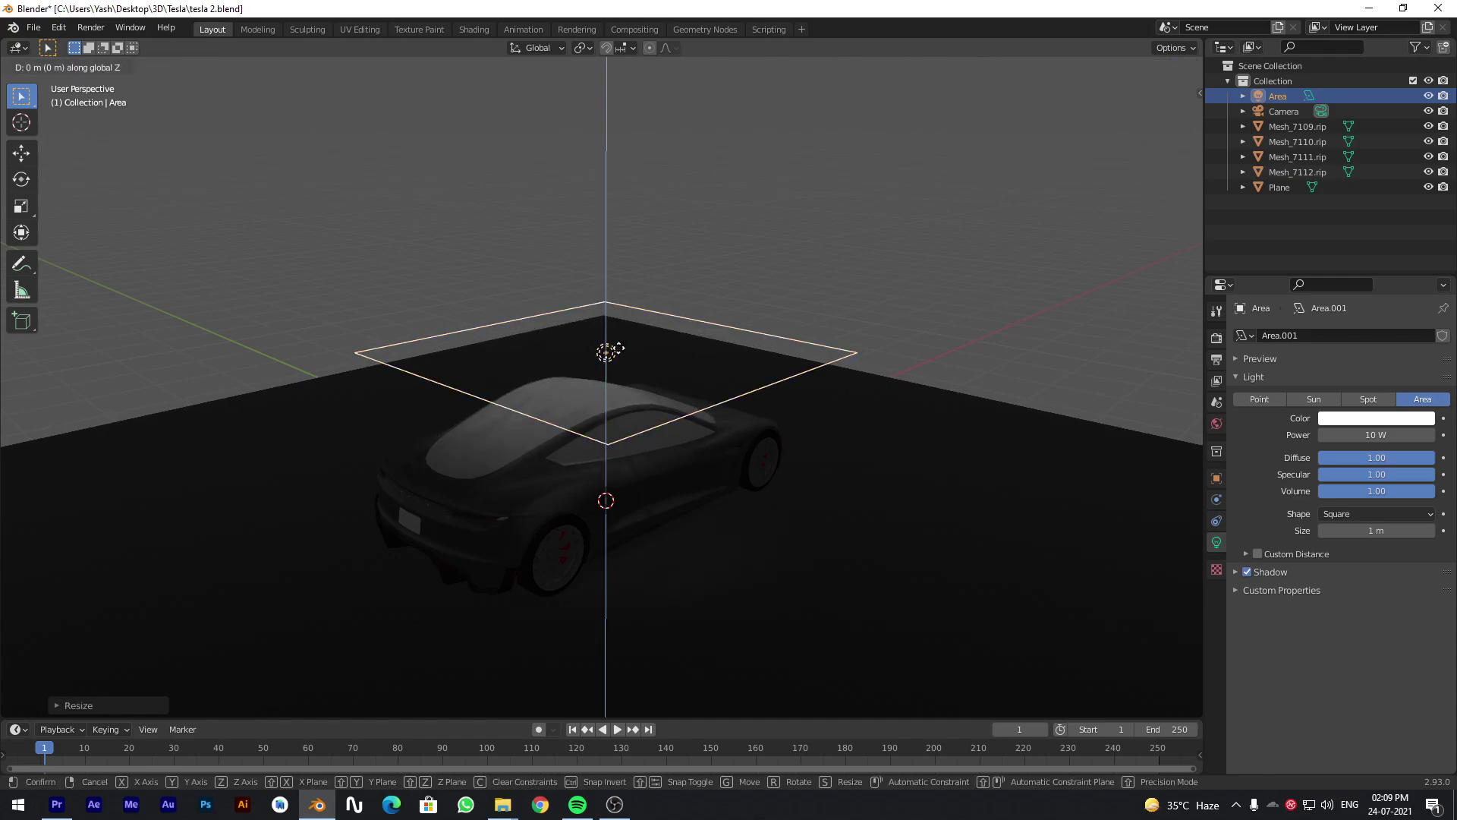
{"action": "left_click", "coordinate": [607, 205]}
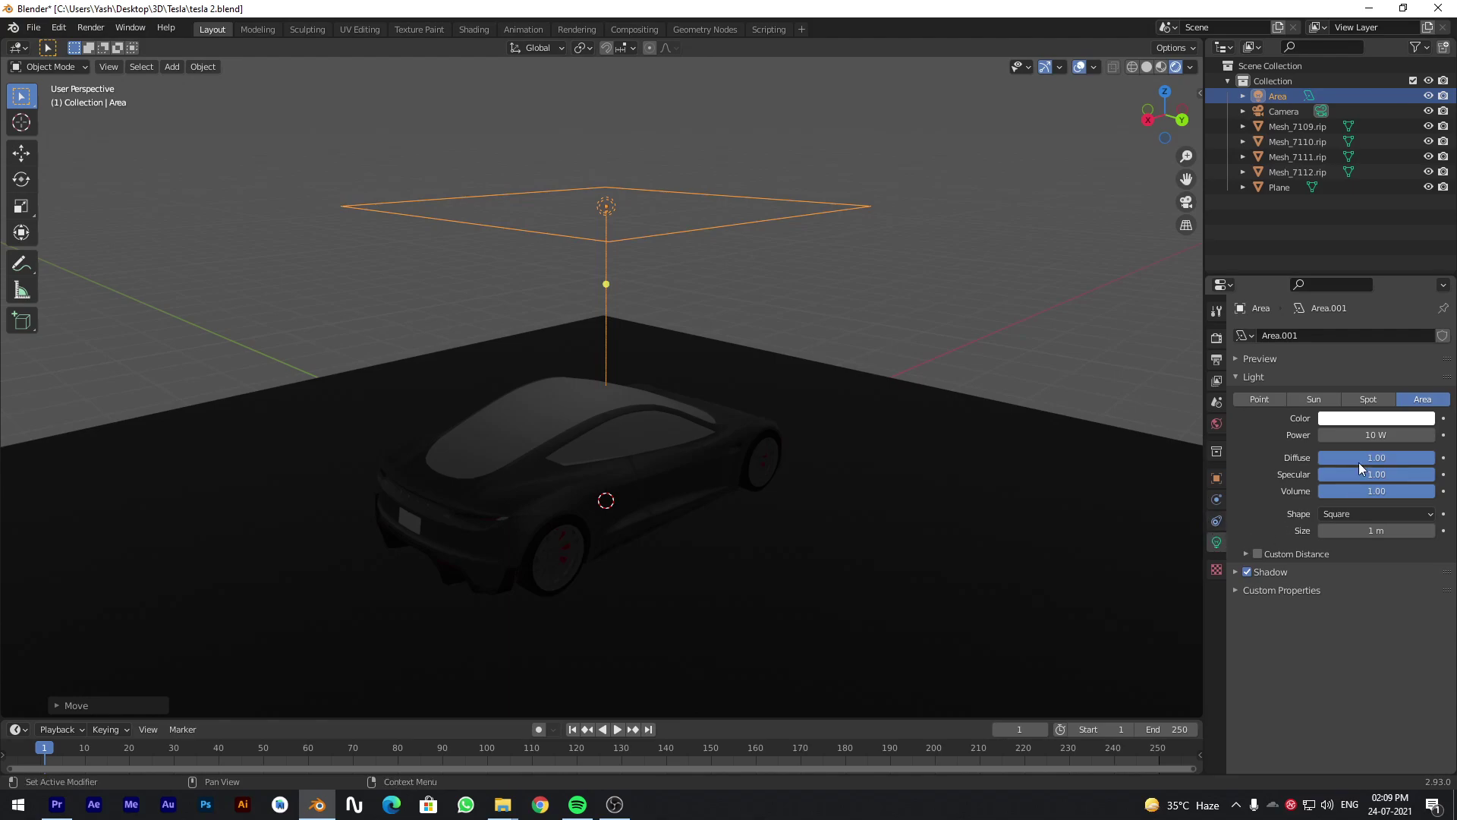
{"action": "left_click", "coordinate": [1363, 434]}
{"action": "key", "text": "Return"}
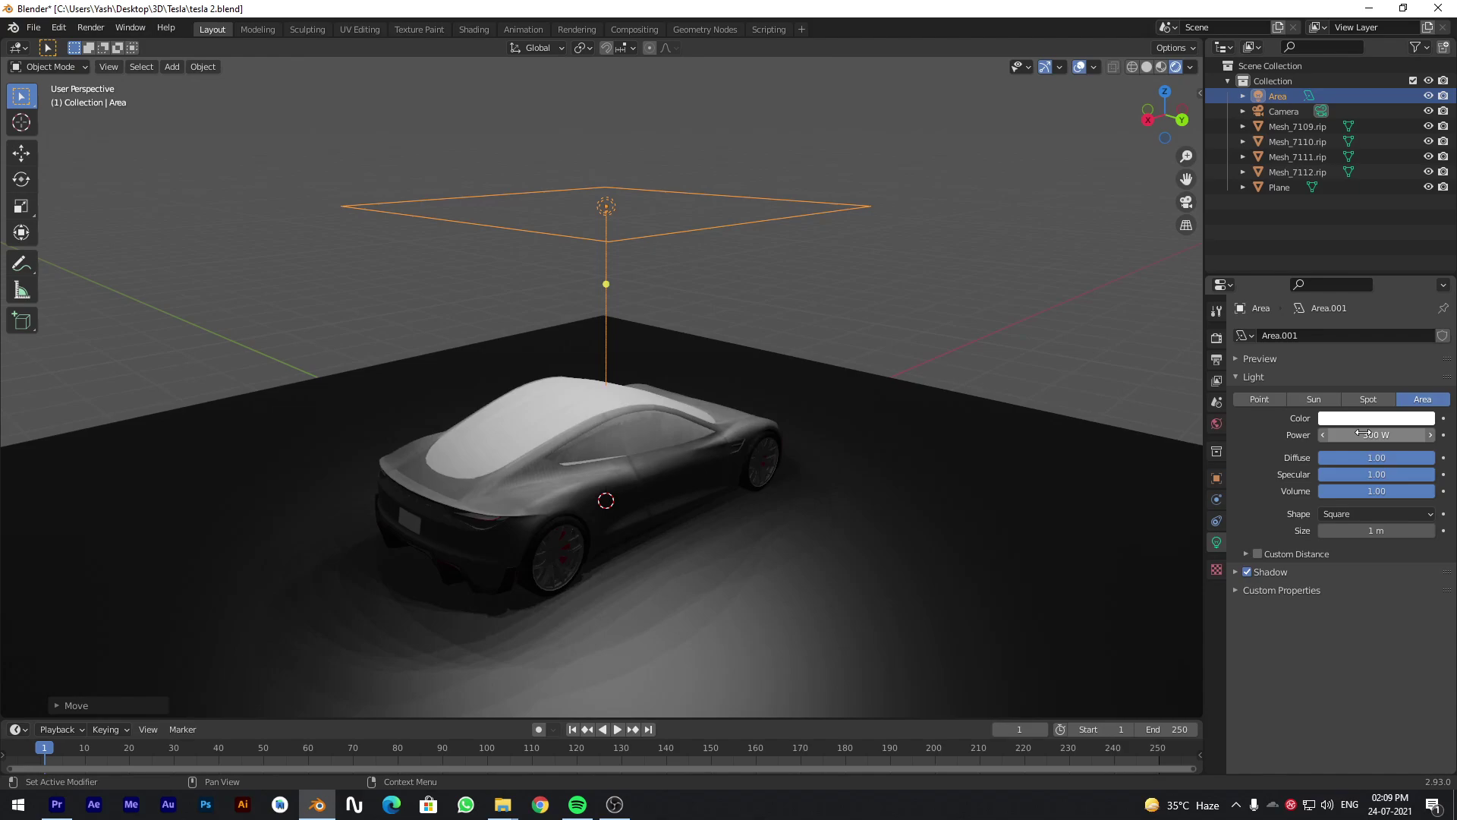
Lift the area light higher still along Z and orbit to check the lighting.
{"action": "left_click", "coordinate": [899, 253]}
{"action": "left_click", "coordinate": [607, 209]}
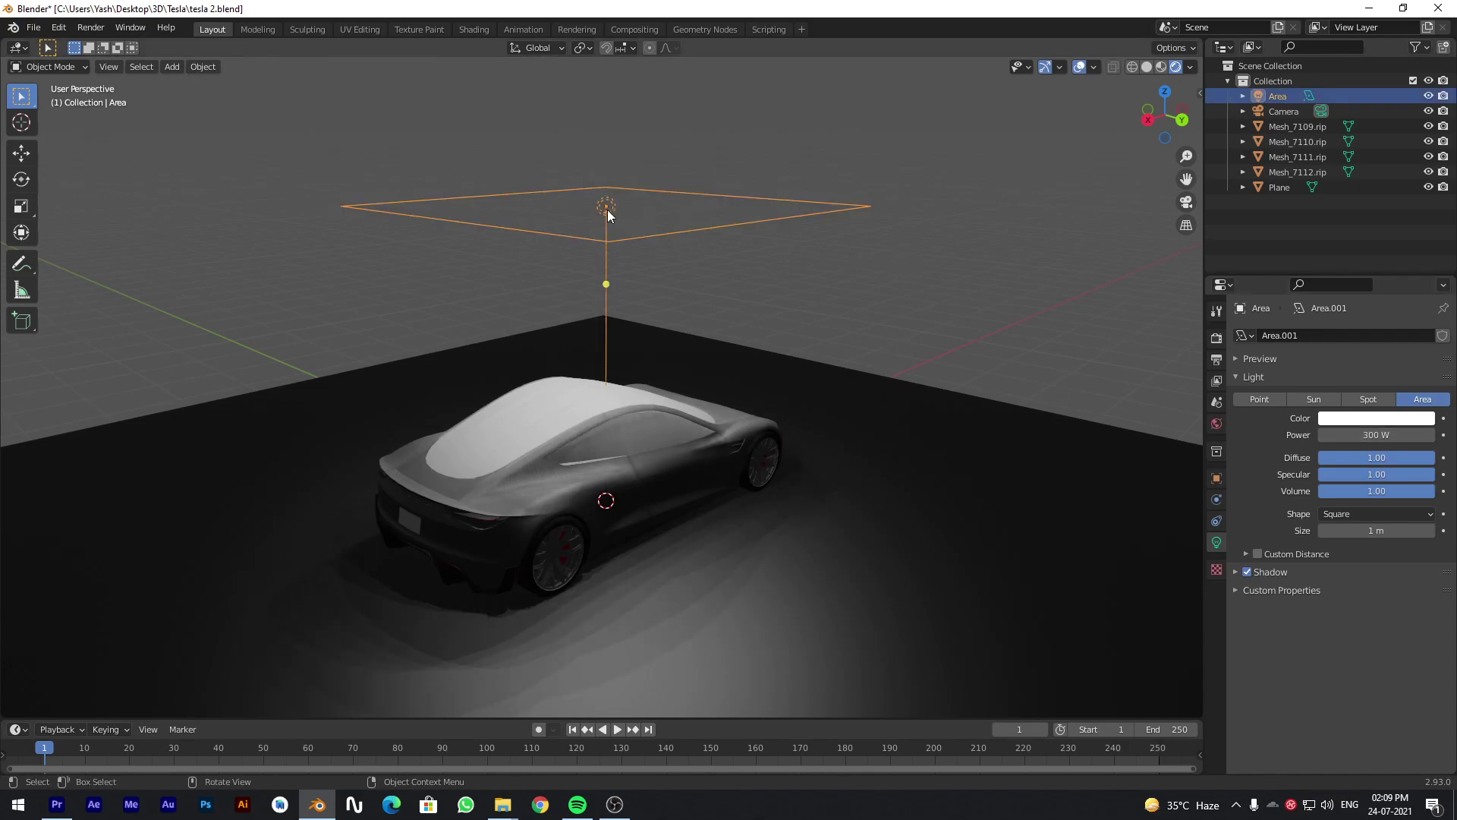
{"action": "key", "text": "g"}
{"action": "key", "text": "z"}
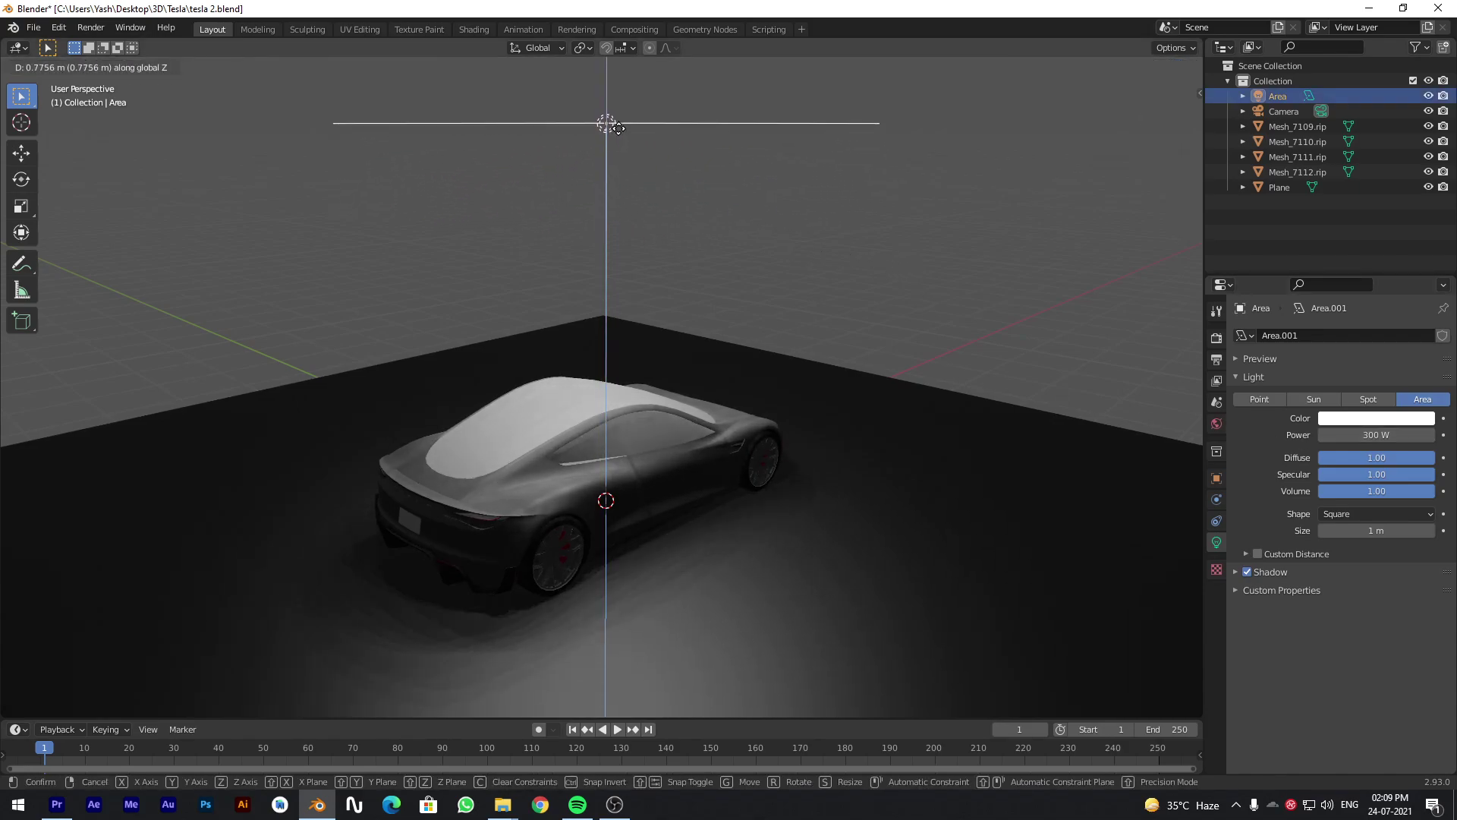
{"action": "left_click", "coordinate": [616, 106]}
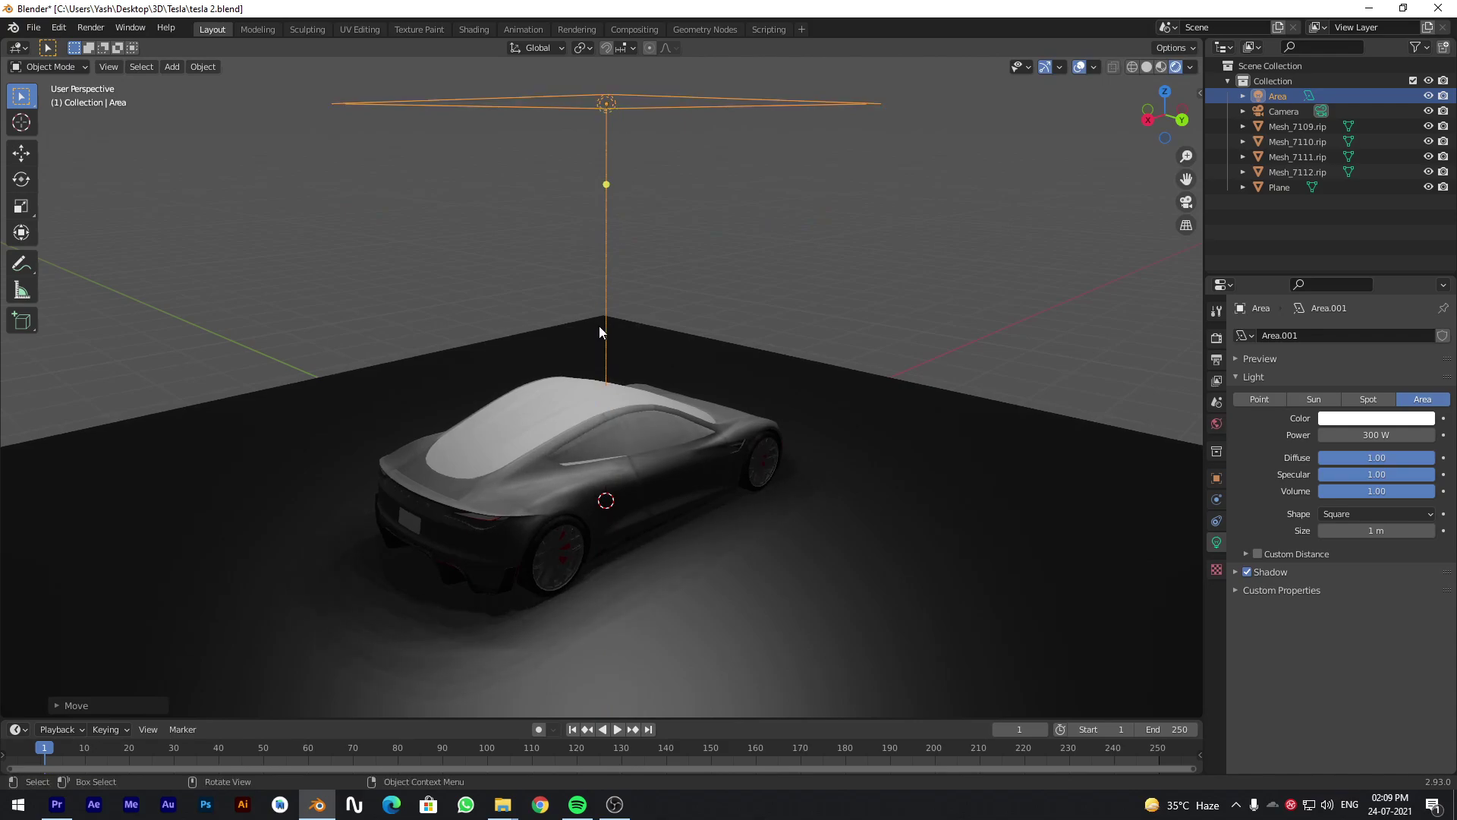
{"action": "key", "text": "alt+a"}
{"action": "middle_click_drag", "start_coordinate": [669, 351], "coordinate": [630, 438]}
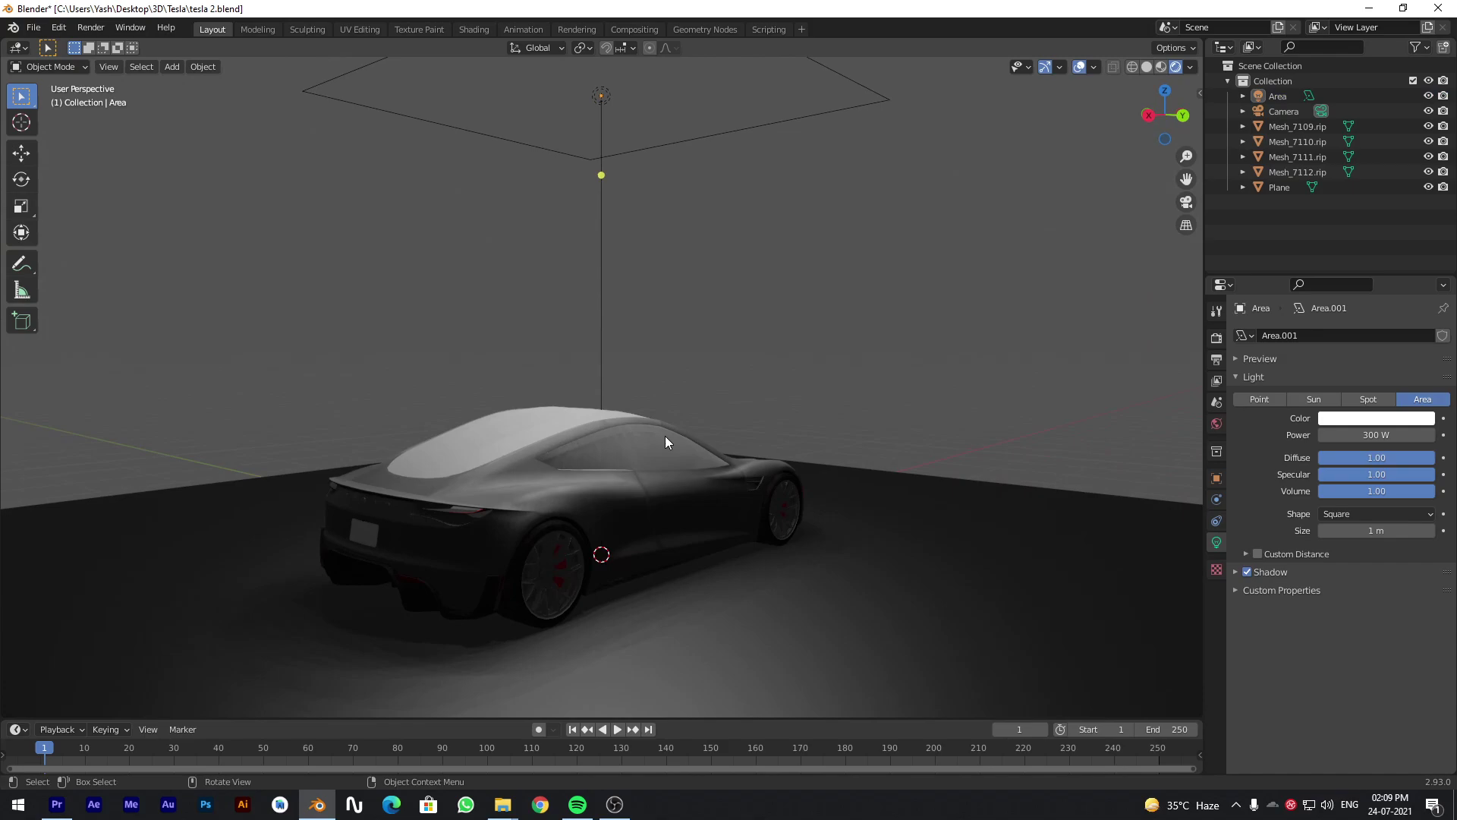
{"action": "middle_click_drag", "start_coordinate": [700, 514], "coordinate": [726, 559]}
Set the World Color to a Sky Texture of type Hosek / Wilkie.
{"action": "left_click", "coordinate": [1217, 426]}
{"action": "left_click", "coordinate": [1325, 436]}
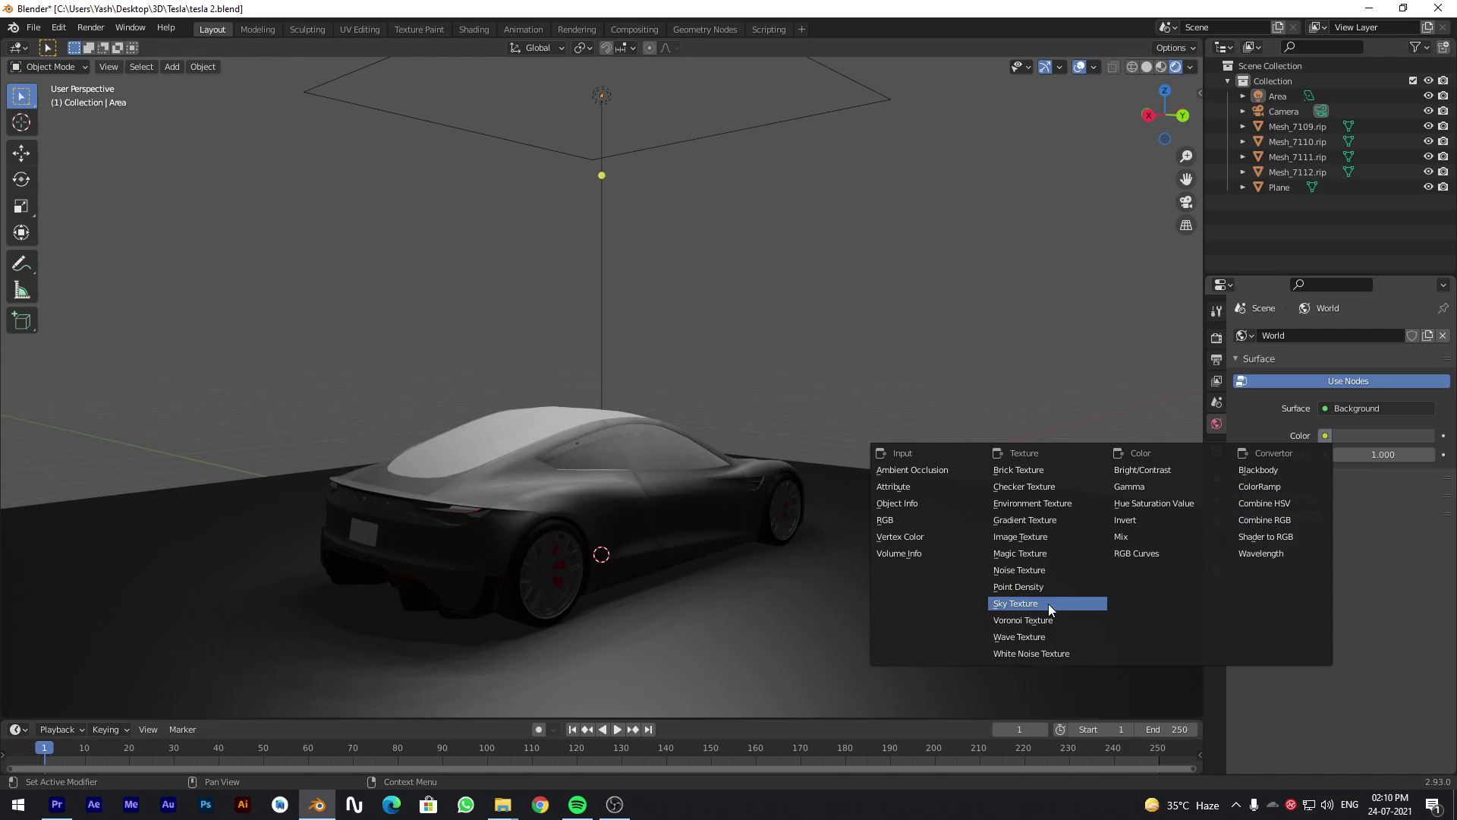
{"action": "left_click", "coordinate": [1049, 603]}
{"action": "left_click", "coordinate": [1337, 461]}
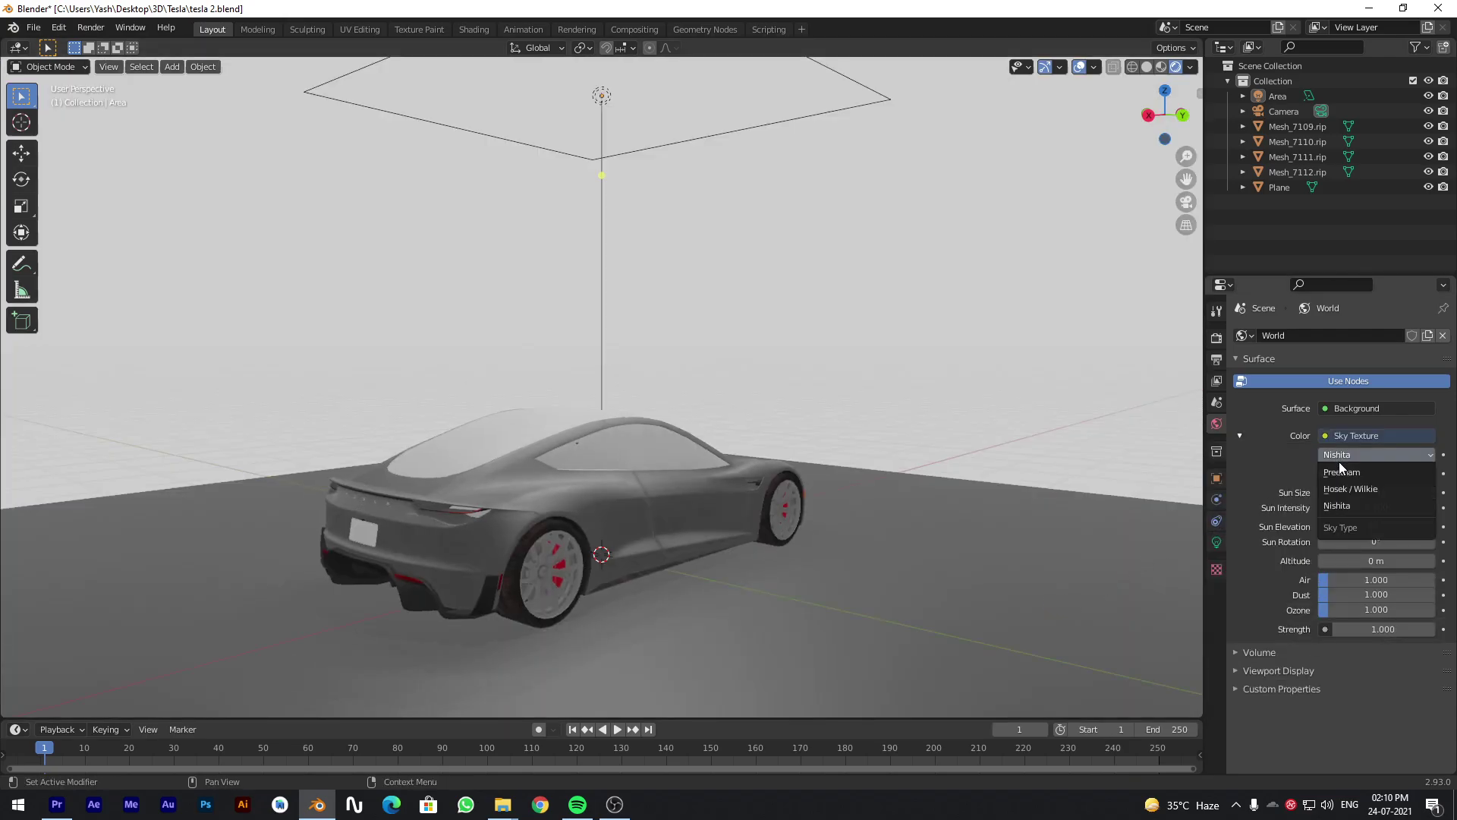
{"action": "left_click", "coordinate": [1340, 489]}
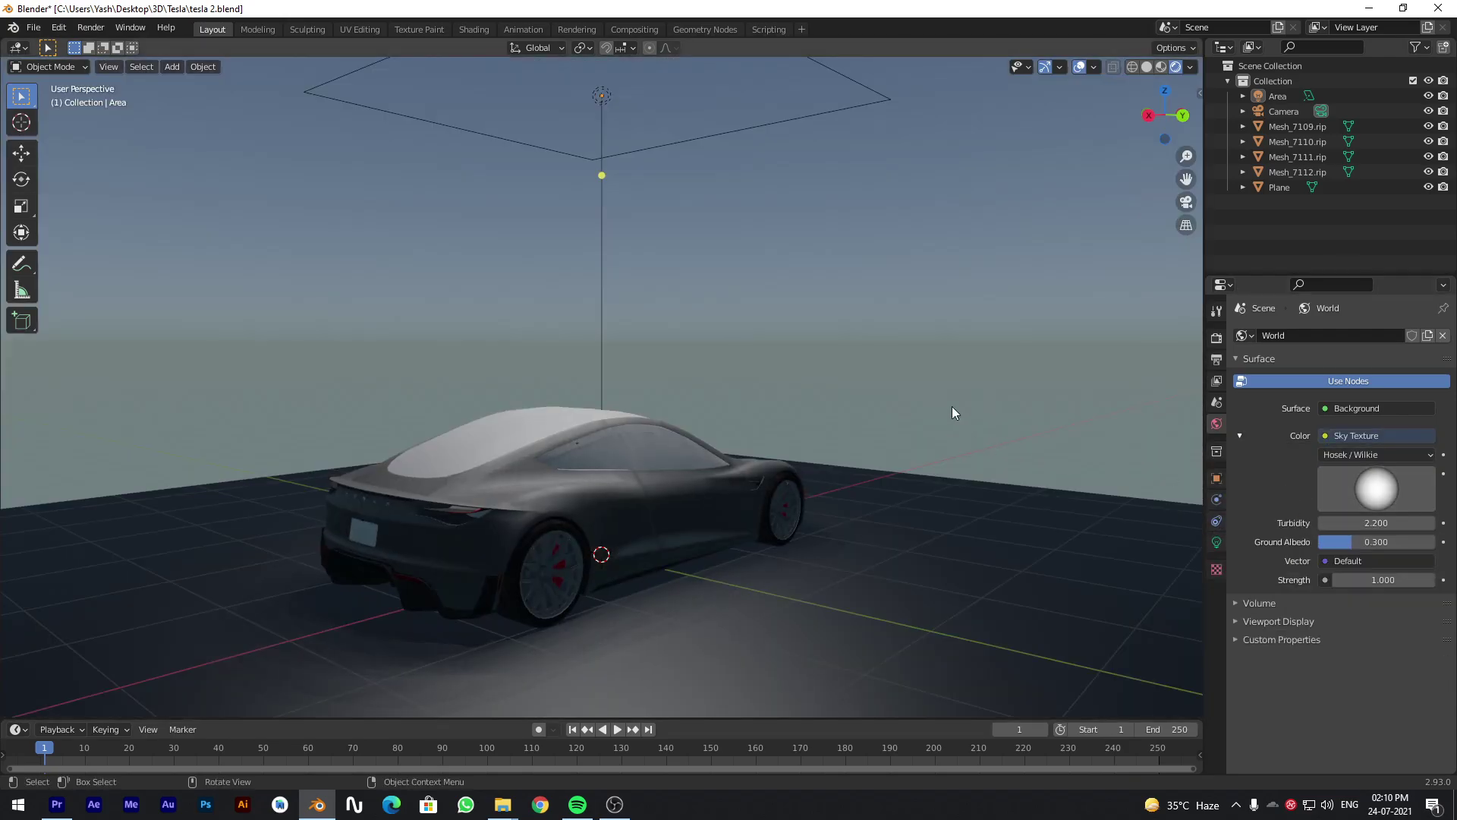
{"action": "middle_click_drag", "start_coordinate": [922, 459], "coordinate": [809, 430]}
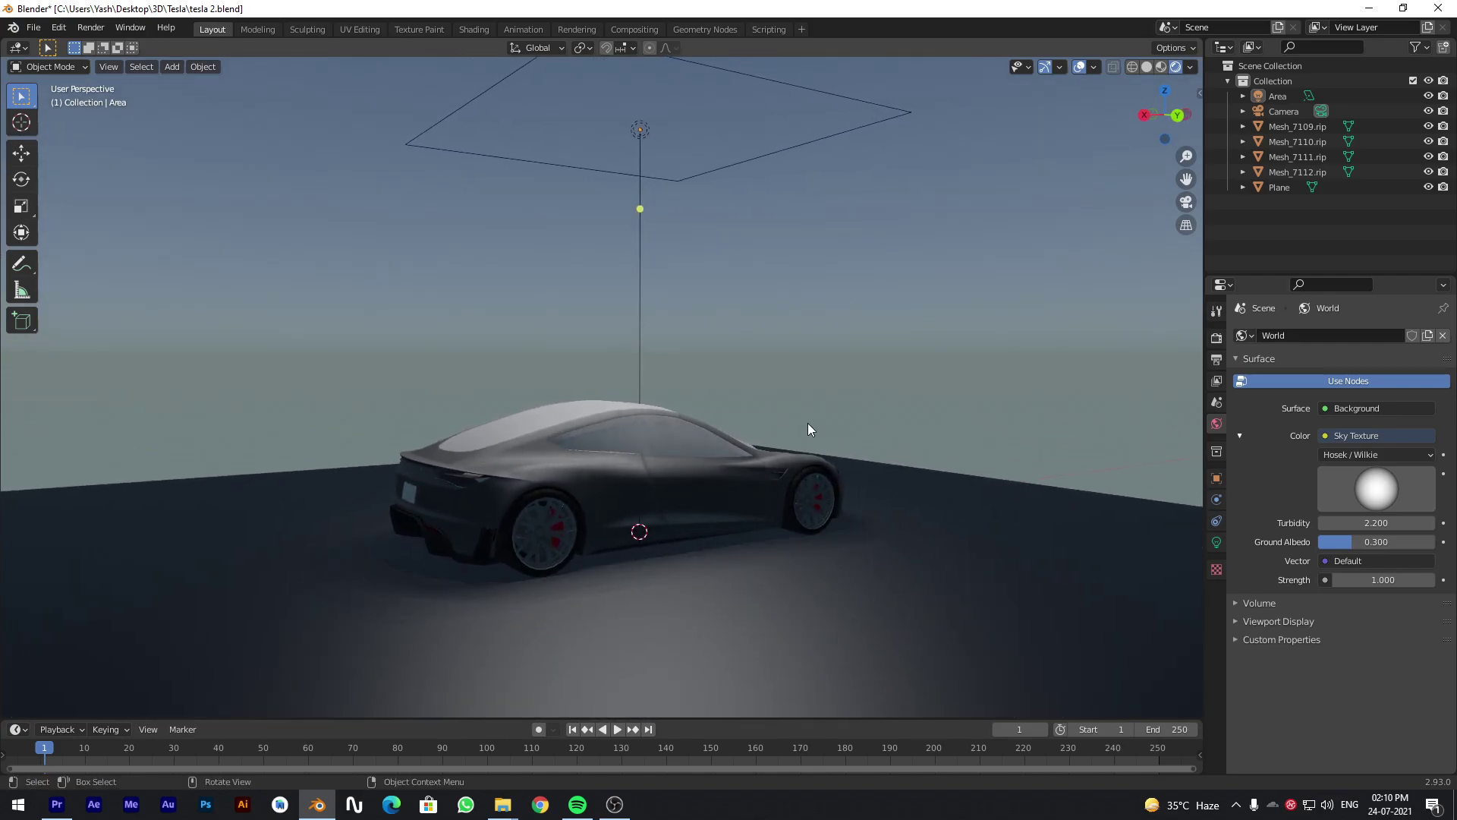
{"action": "left_click", "coordinate": [640, 128]}
{"action": "key", "text": "g"}
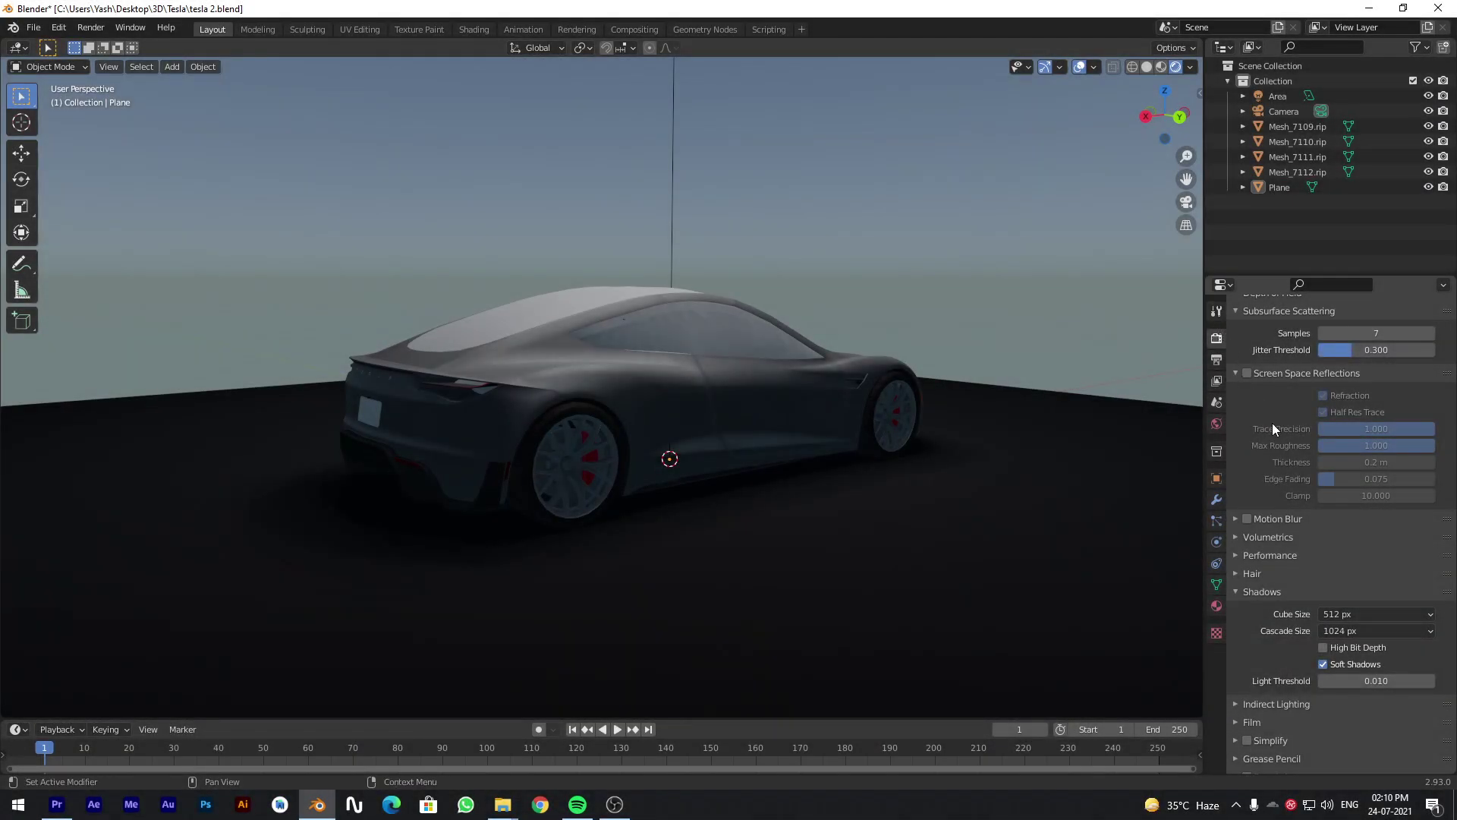
Turn on Screen Space Reflections and orbit around the car to check the result.
{"action": "scroll", "coordinate": [1259, 455], "scroll_direction": "up", "scroll_amount": 3}
{"action": "left_click", "coordinate": [1246, 464]}
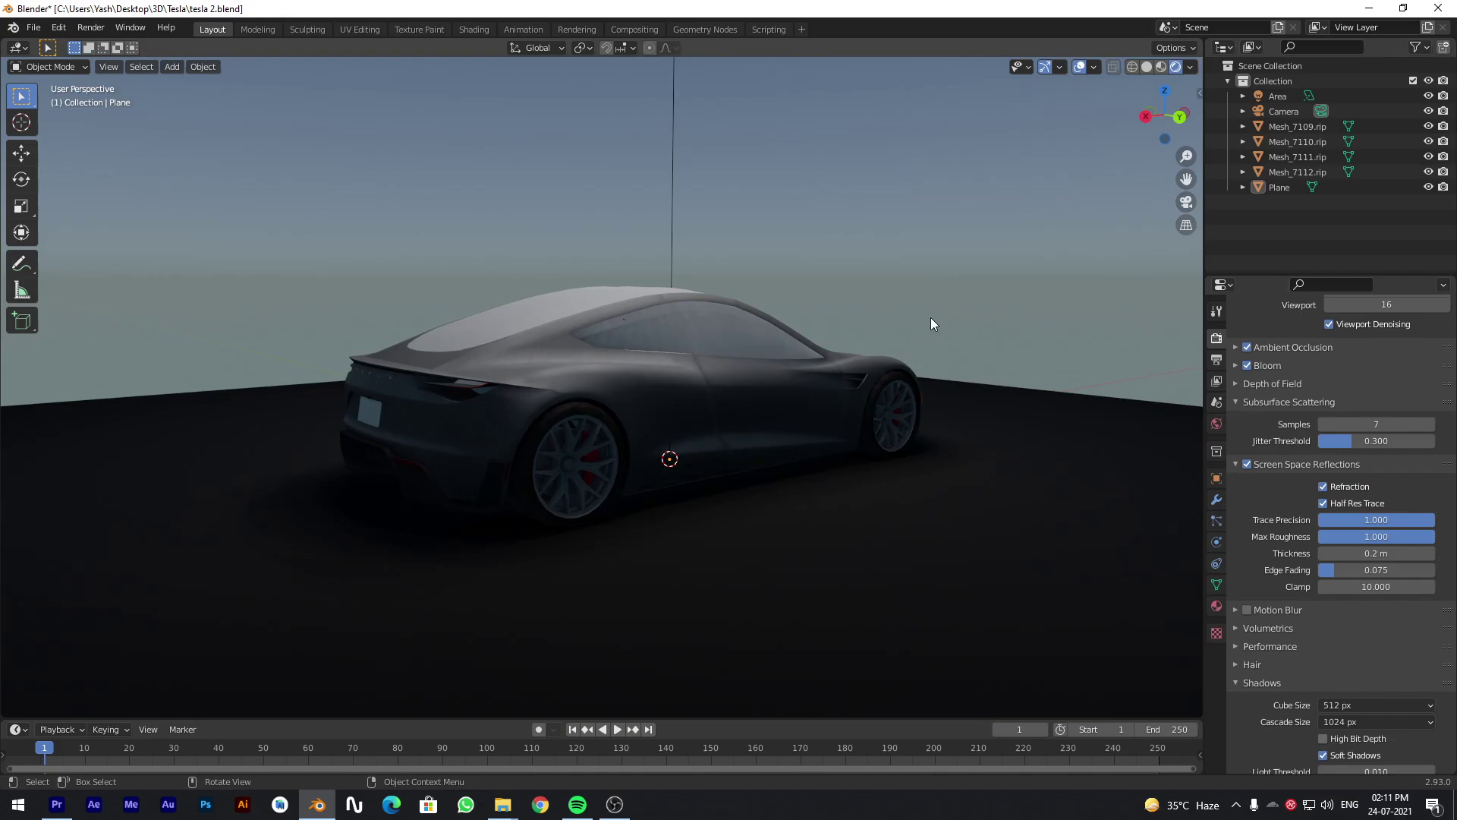
{"action": "scroll", "coordinate": [789, 380], "scroll_direction": "down", "scroll_amount": 5}
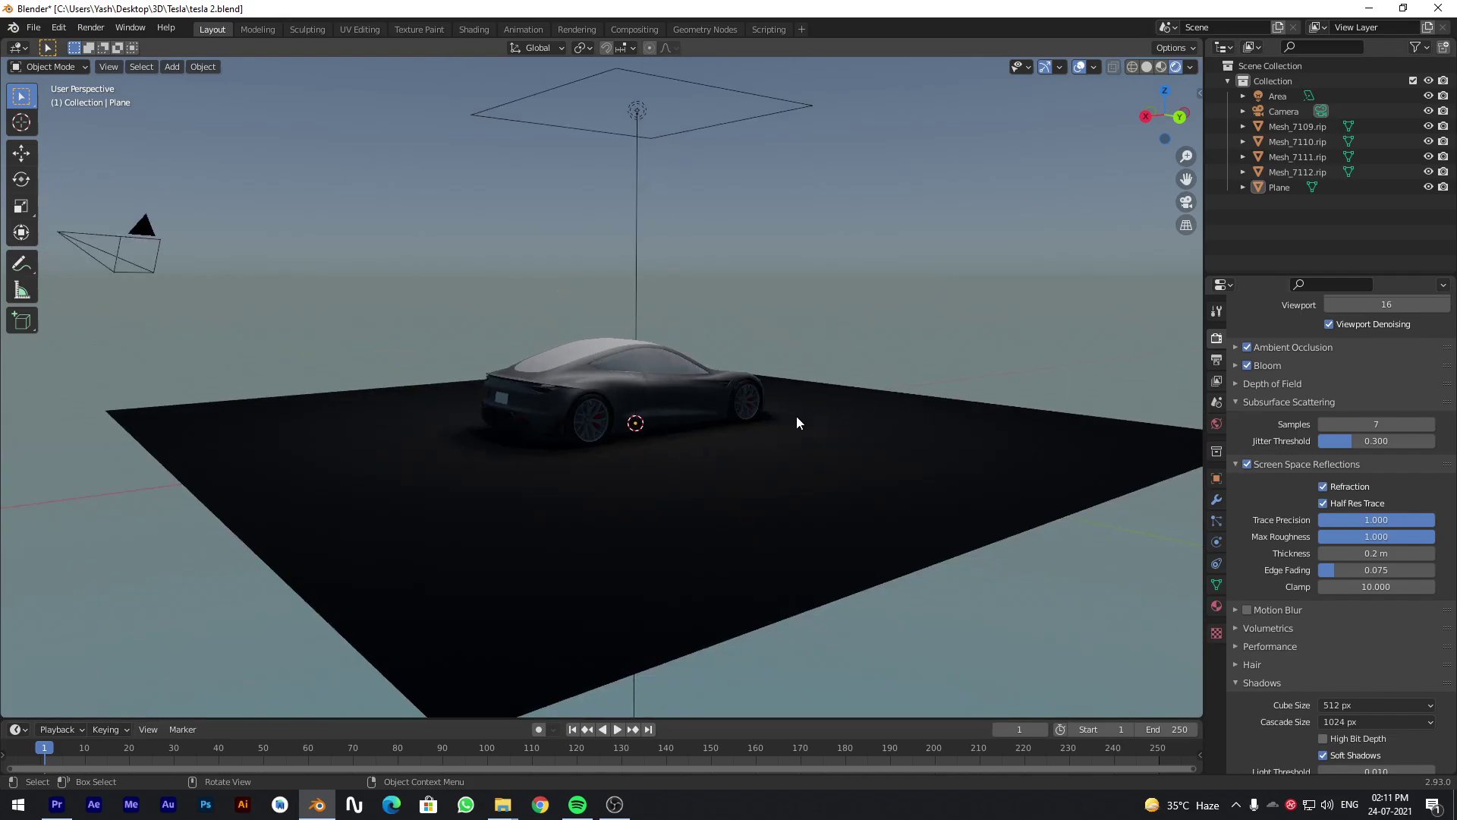
{"action": "mouse_move", "coordinate": [797, 422]}
{"action": "middle_mouse_down"}
{"action": "mouse_move", "coordinate": [962, 451]}
{"action": "mouse_move", "coordinate": [780, 431]}
{"action": "mouse_move", "coordinate": [803, 441]}
{"action": "middle_mouse_up"}
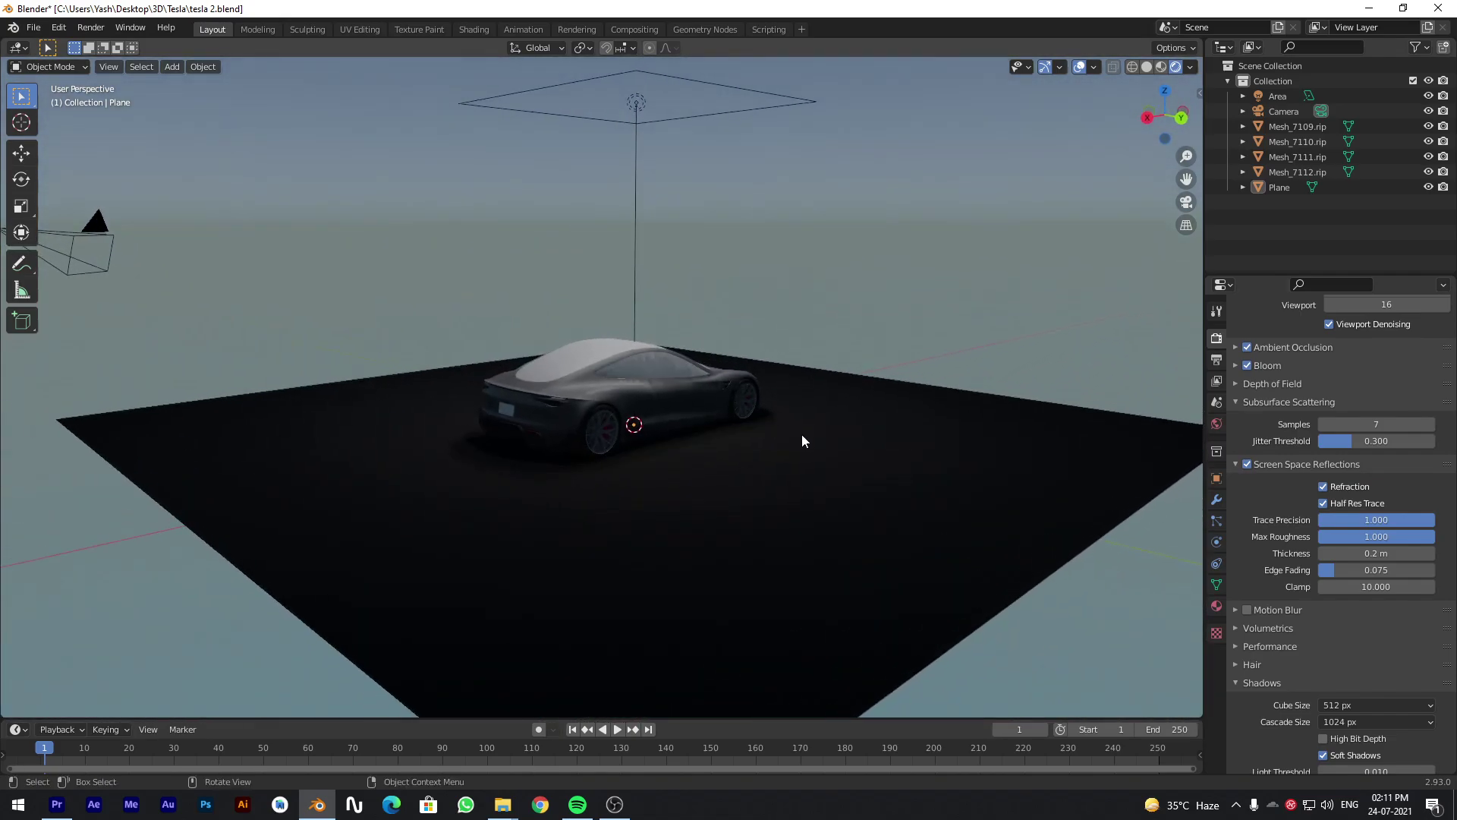
{"action": "scroll", "coordinate": [759, 428], "scroll_direction": "up", "scroll_amount": 4}
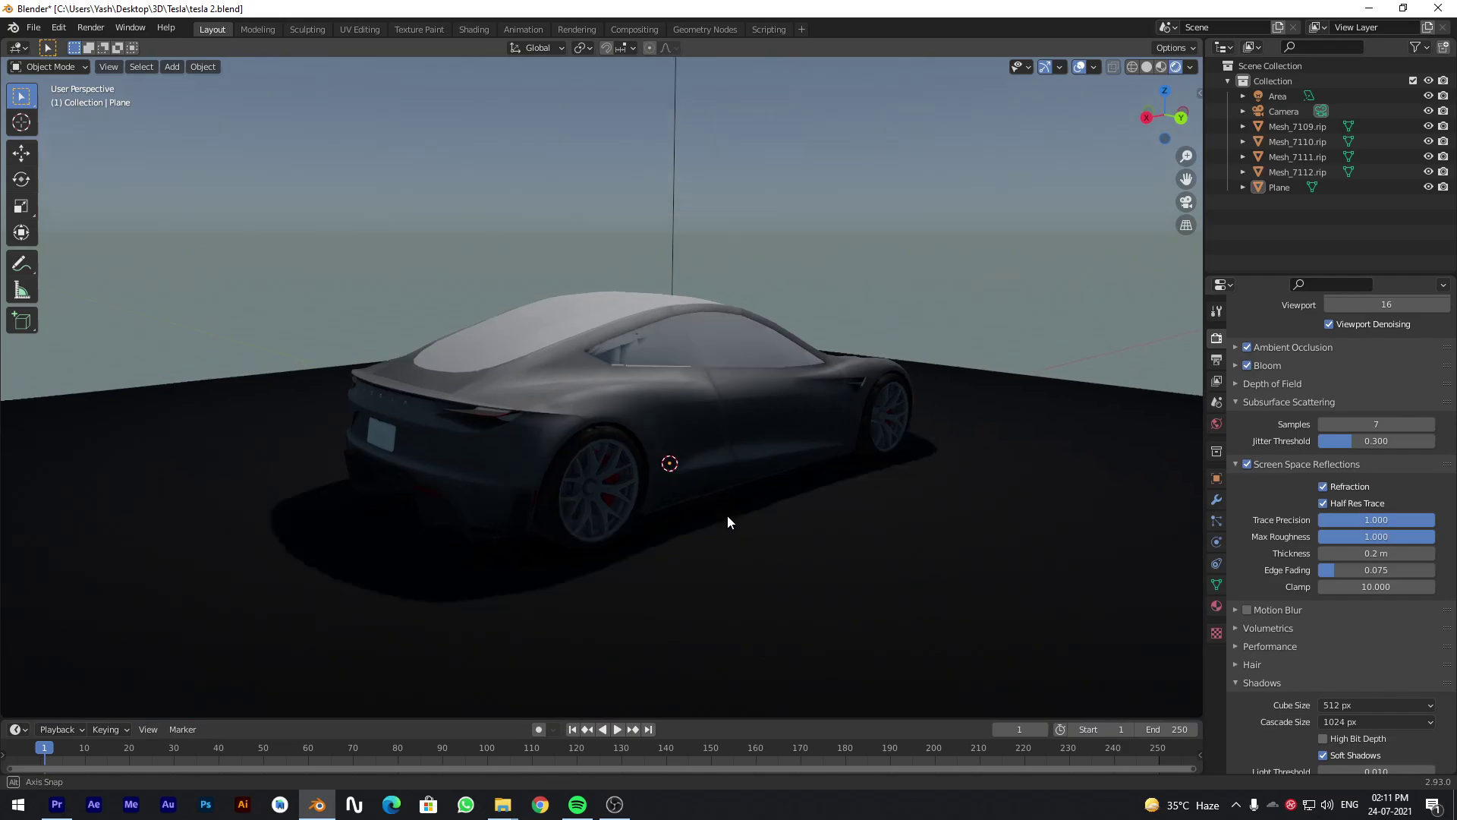
{"action": "middle_click_drag", "start_coordinate": [727, 516], "coordinate": [729, 503]}
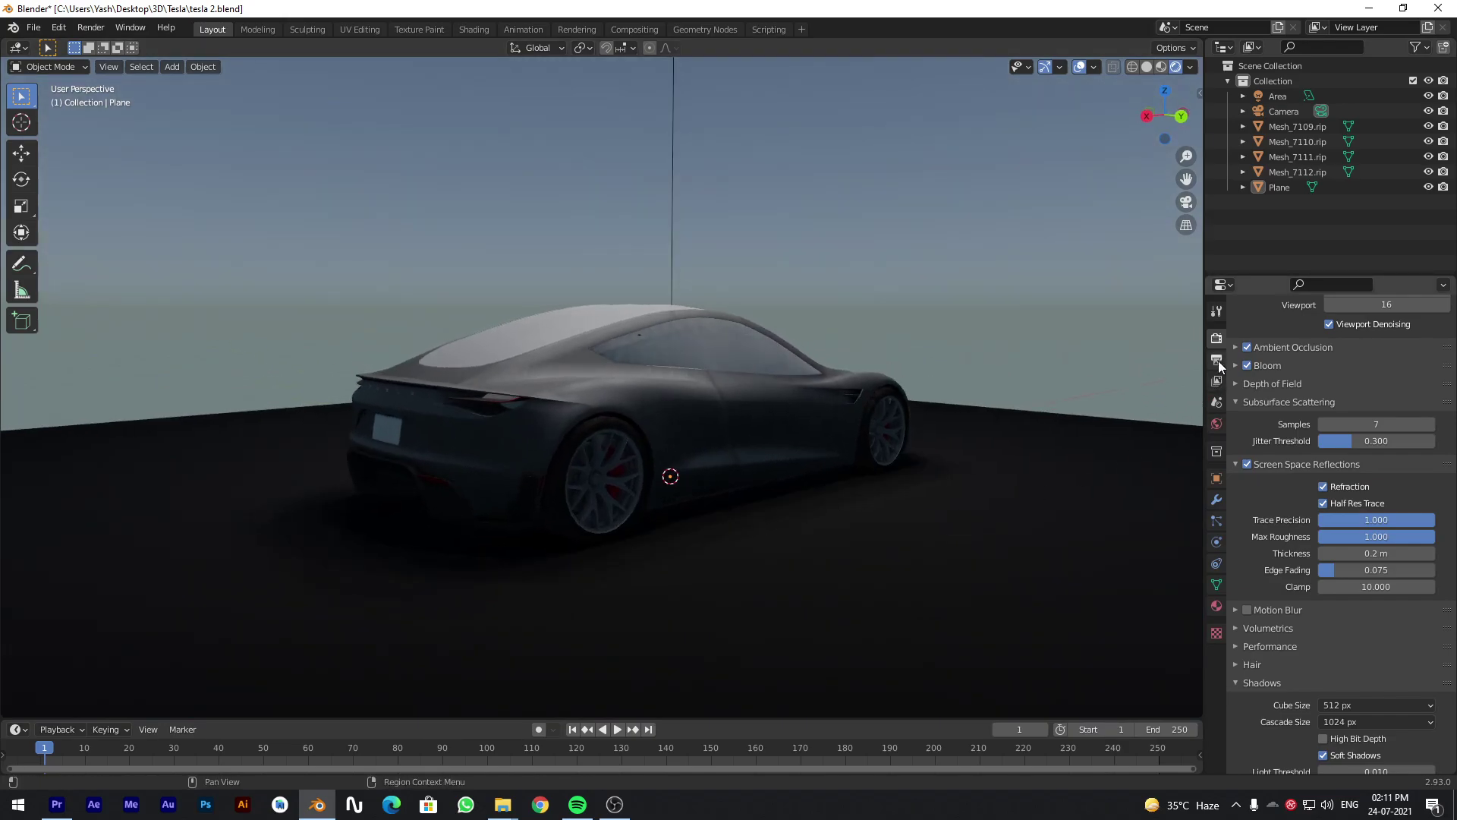
{"action": "scroll", "coordinate": [1252, 394], "scroll_direction": "up", "scroll_amount": 5}
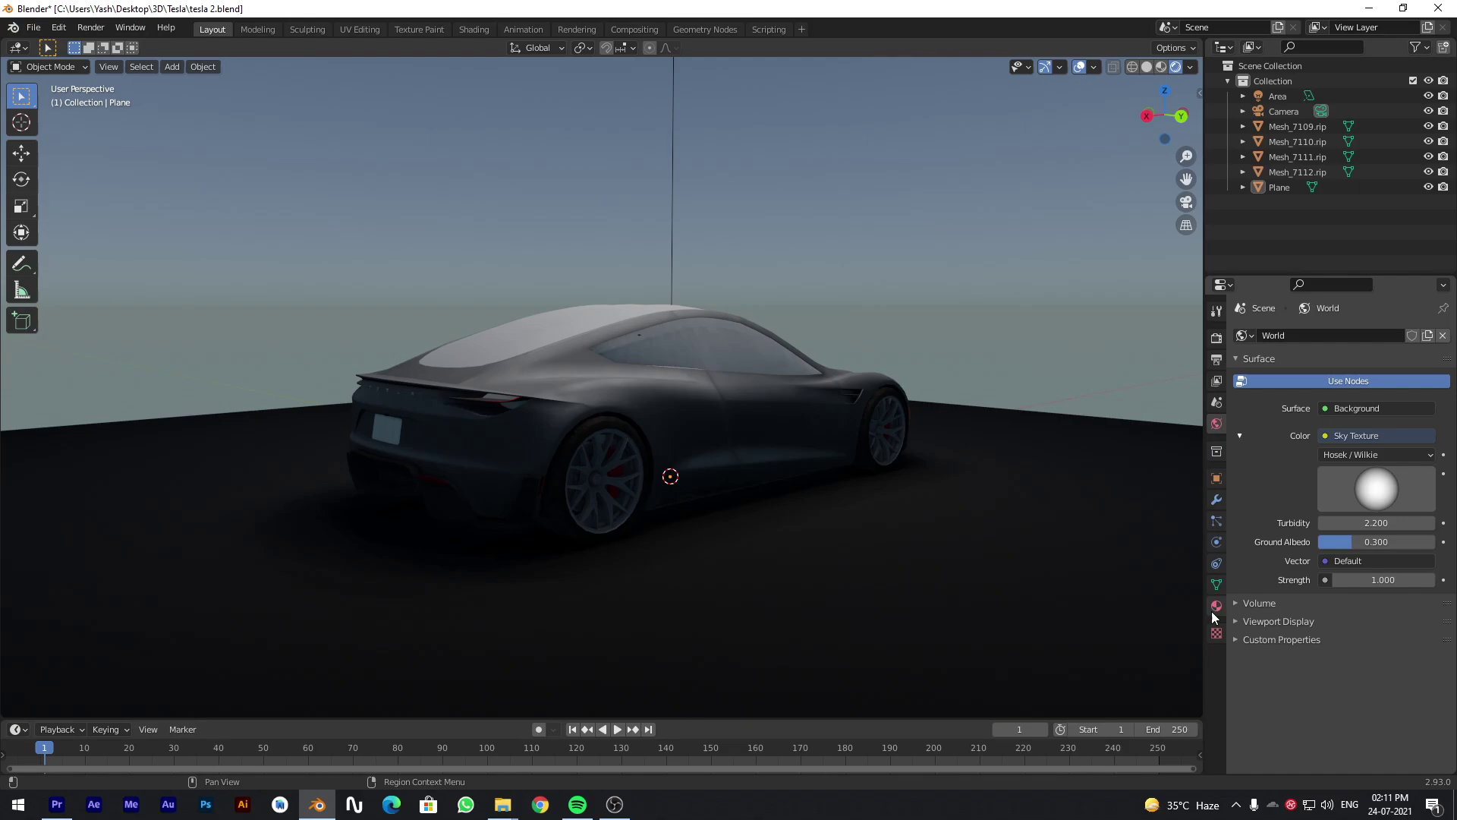
Give the floor material Specular 0.735, Roughness 0.059 and Metallic 1.0.
{"action": "left_click", "coordinate": [1217, 606]}
{"action": "left_click", "coordinate": [1152, 599]}
{"action": "scroll", "coordinate": [1273, 612], "scroll_direction": "down", "scroll_amount": 5}
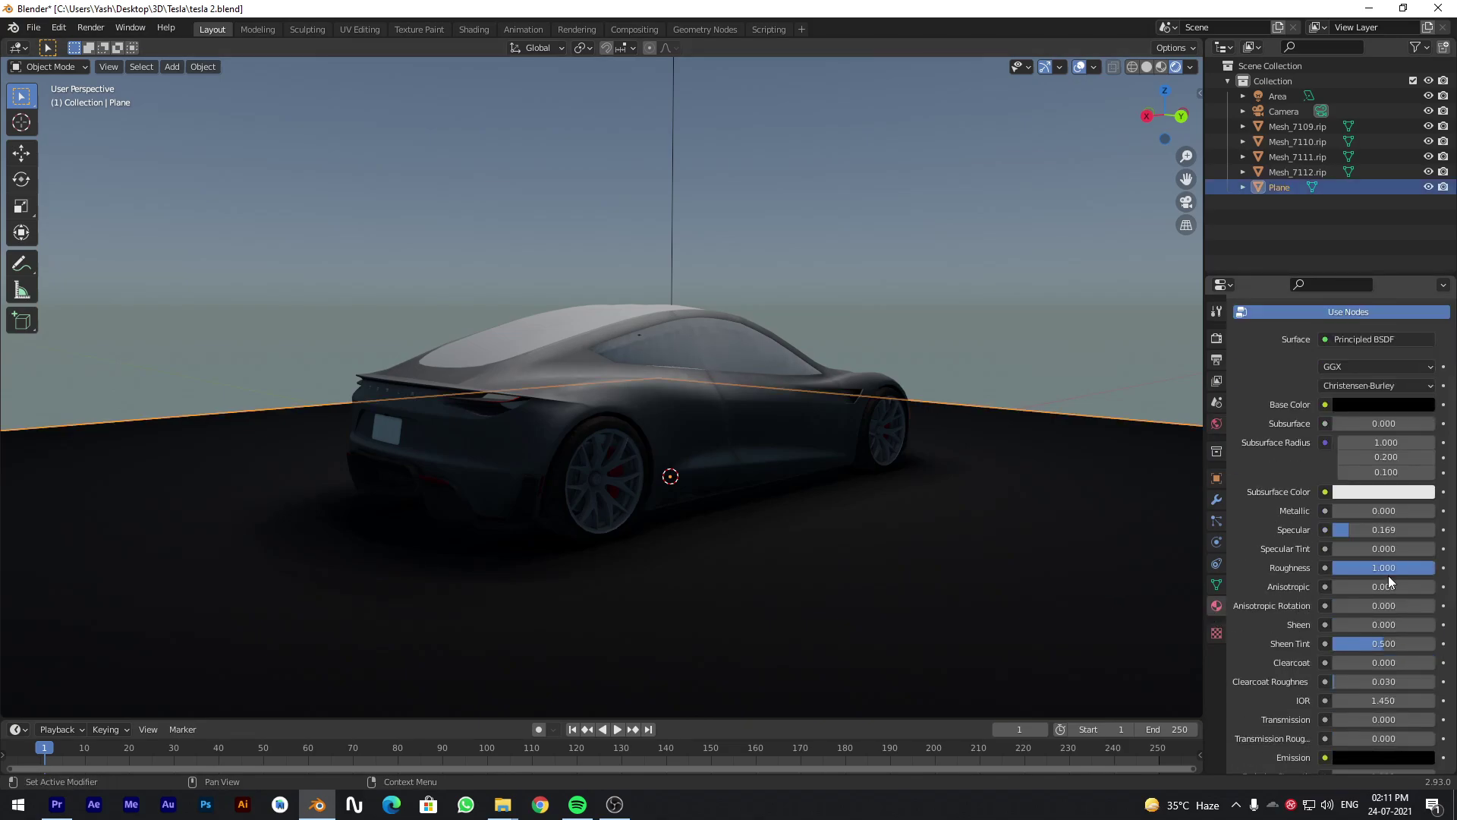
{"action": "left_click_drag", "start_coordinate": [1349, 529], "coordinate": [1402, 509]}
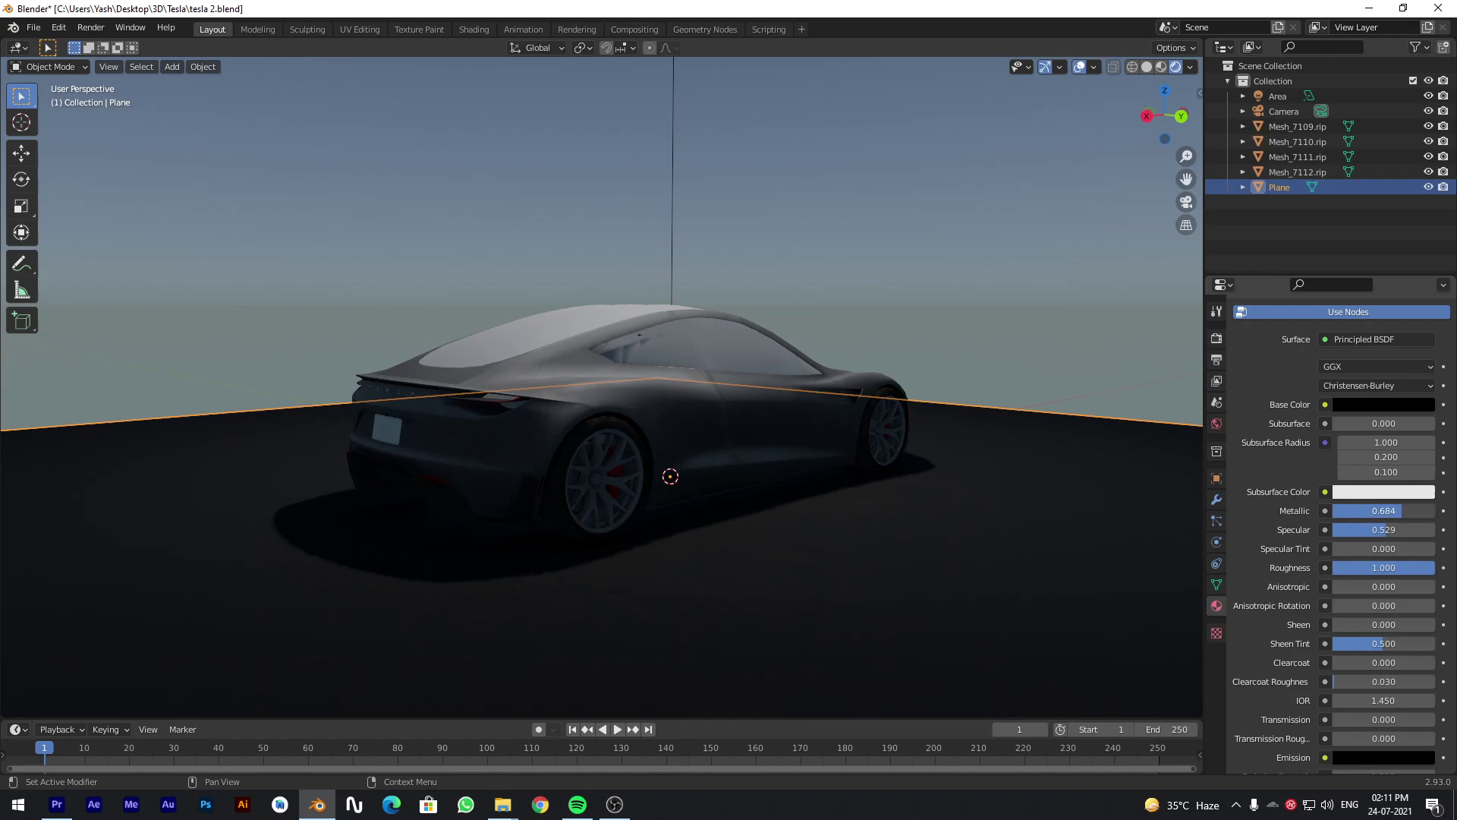
{"action": "left_click_drag", "start_coordinate": [1404, 566], "coordinate": [1336, 567]}
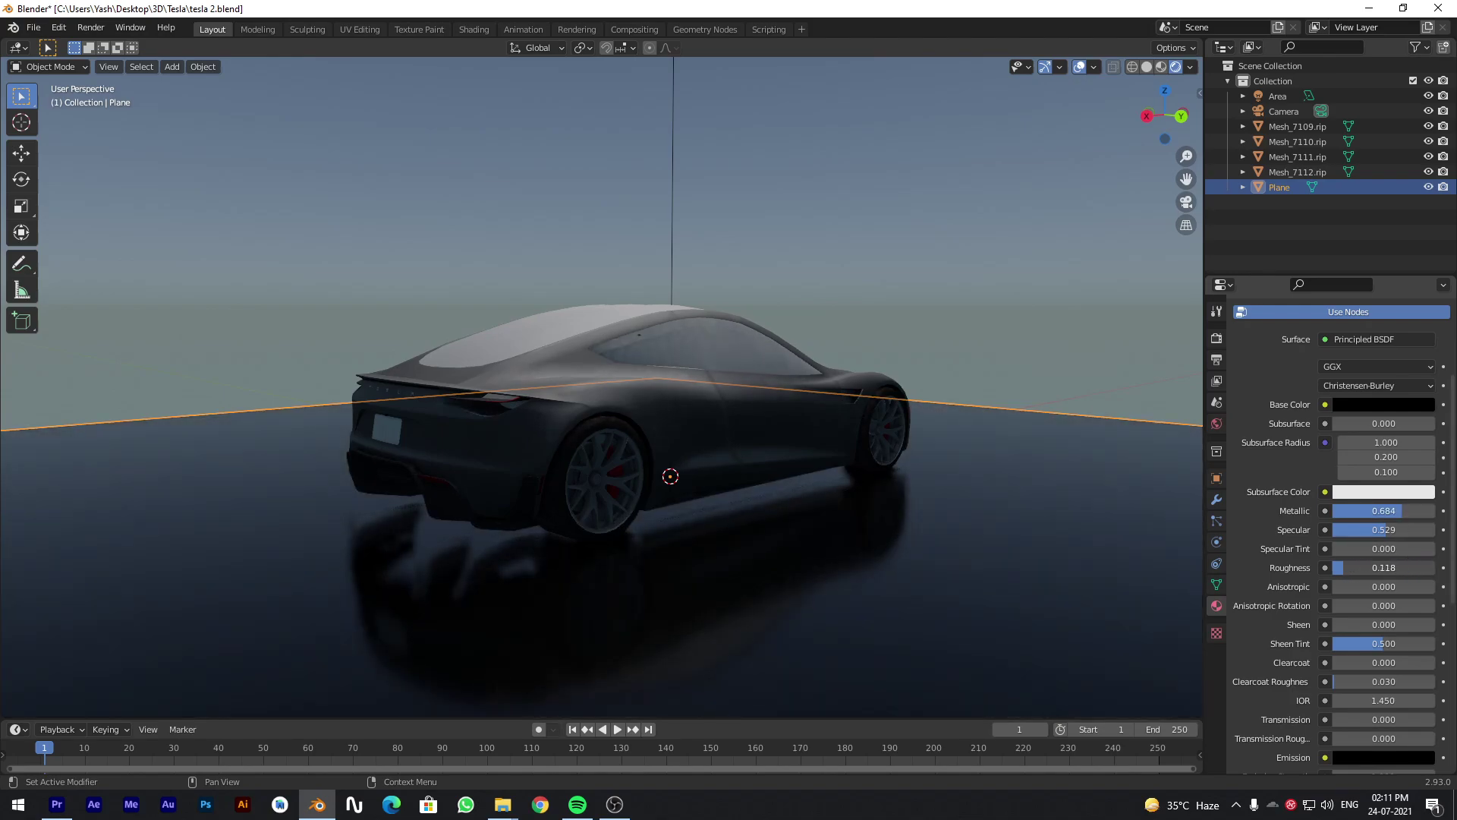
{"action": "mouse_move", "coordinate": [1335, 566]}
{"action": "left_mouse_down"}
{"action": "mouse_move", "coordinate": [1370, 567]}
{"action": "mouse_move", "coordinate": [1338, 567]}
{"action": "left_mouse_up"}
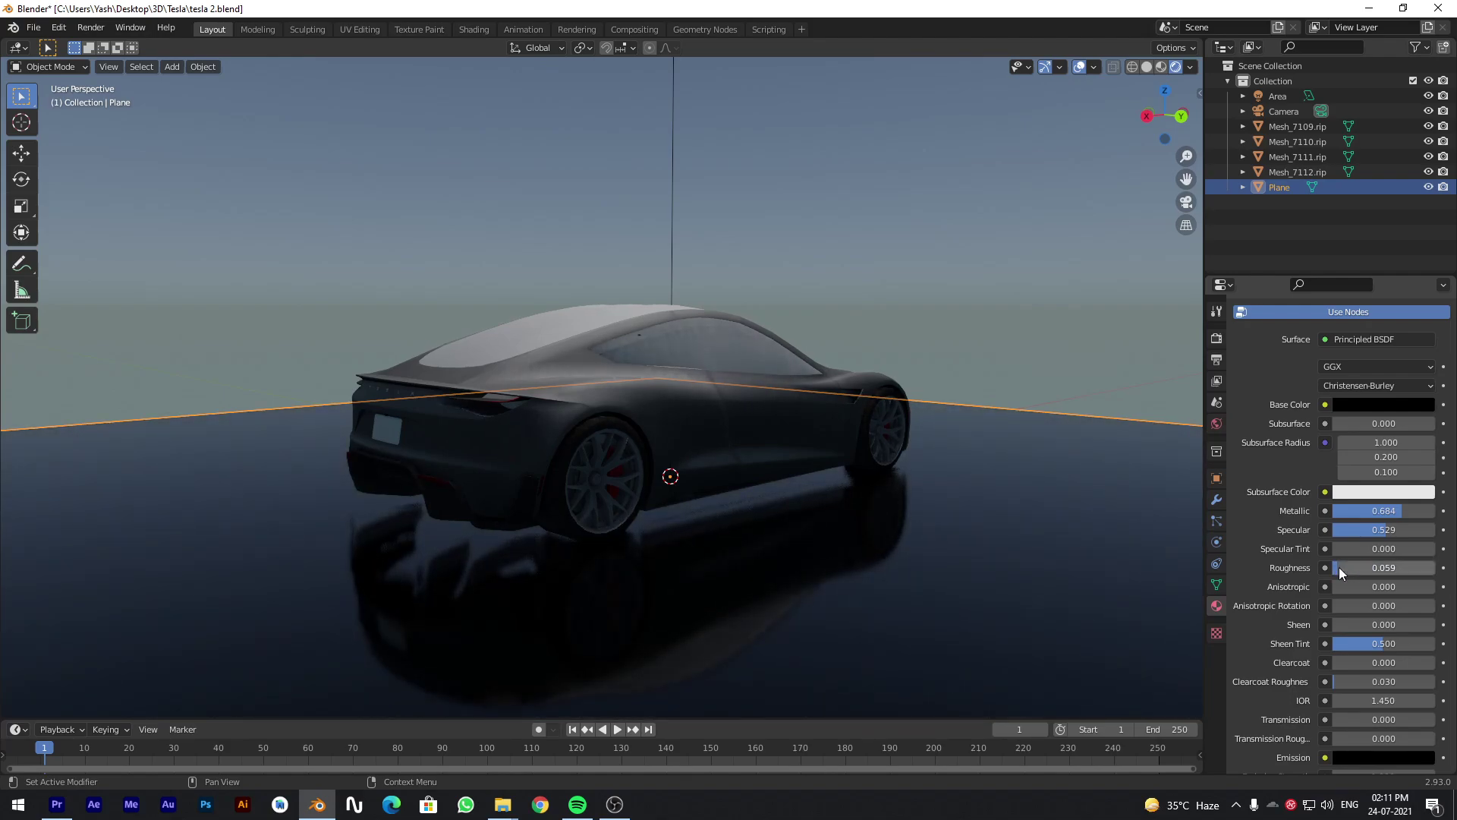
{"action": "mouse_move", "coordinate": [973, 557]}
{"action": "middle_mouse_down"}
{"action": "mouse_move", "coordinate": [936, 559]}
{"action": "mouse_move", "coordinate": [968, 547]}
{"action": "middle_mouse_up"}
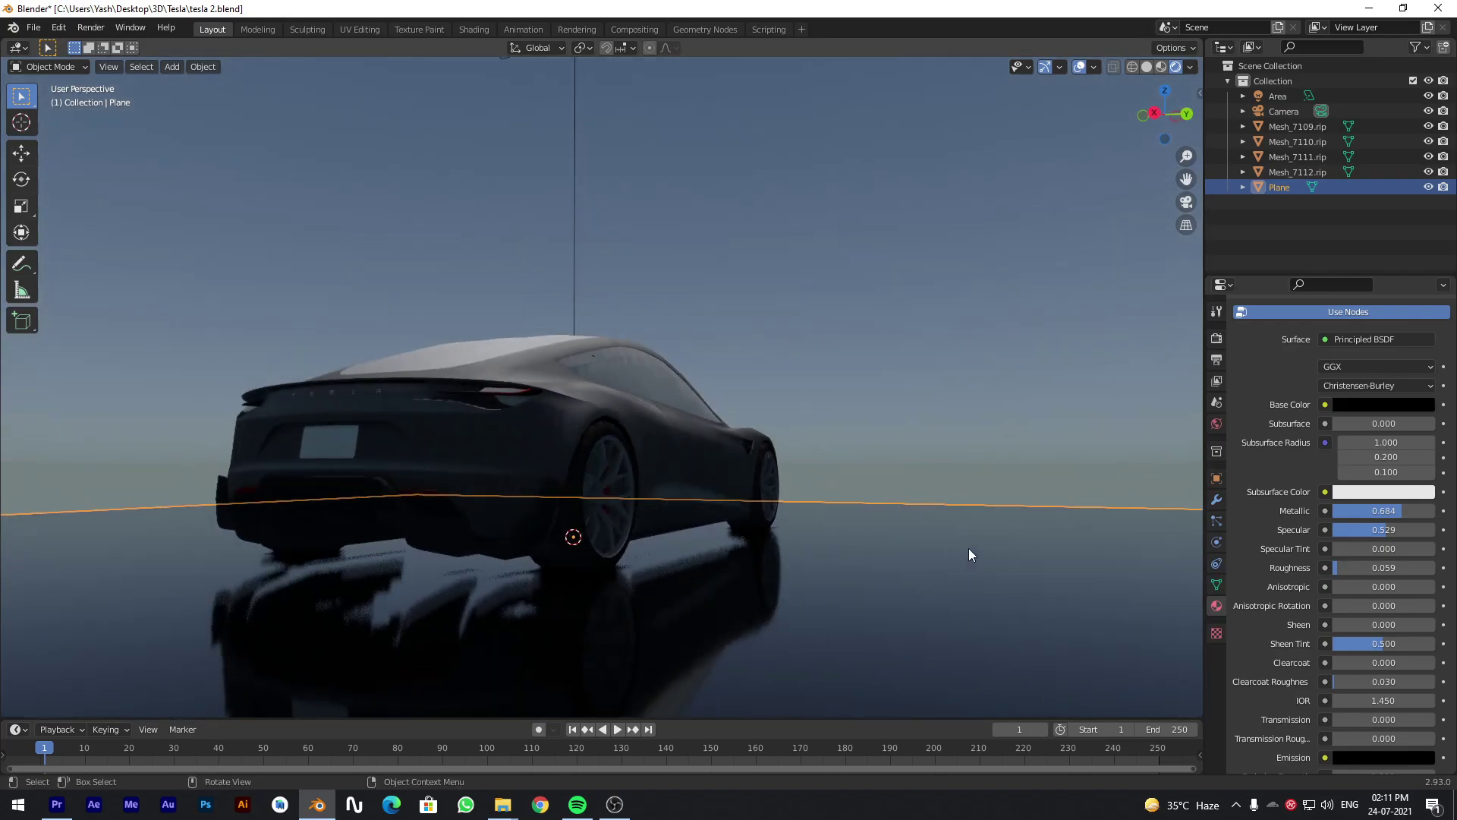
{"action": "middle_click_drag", "start_coordinate": [849, 553], "coordinate": [798, 585]}
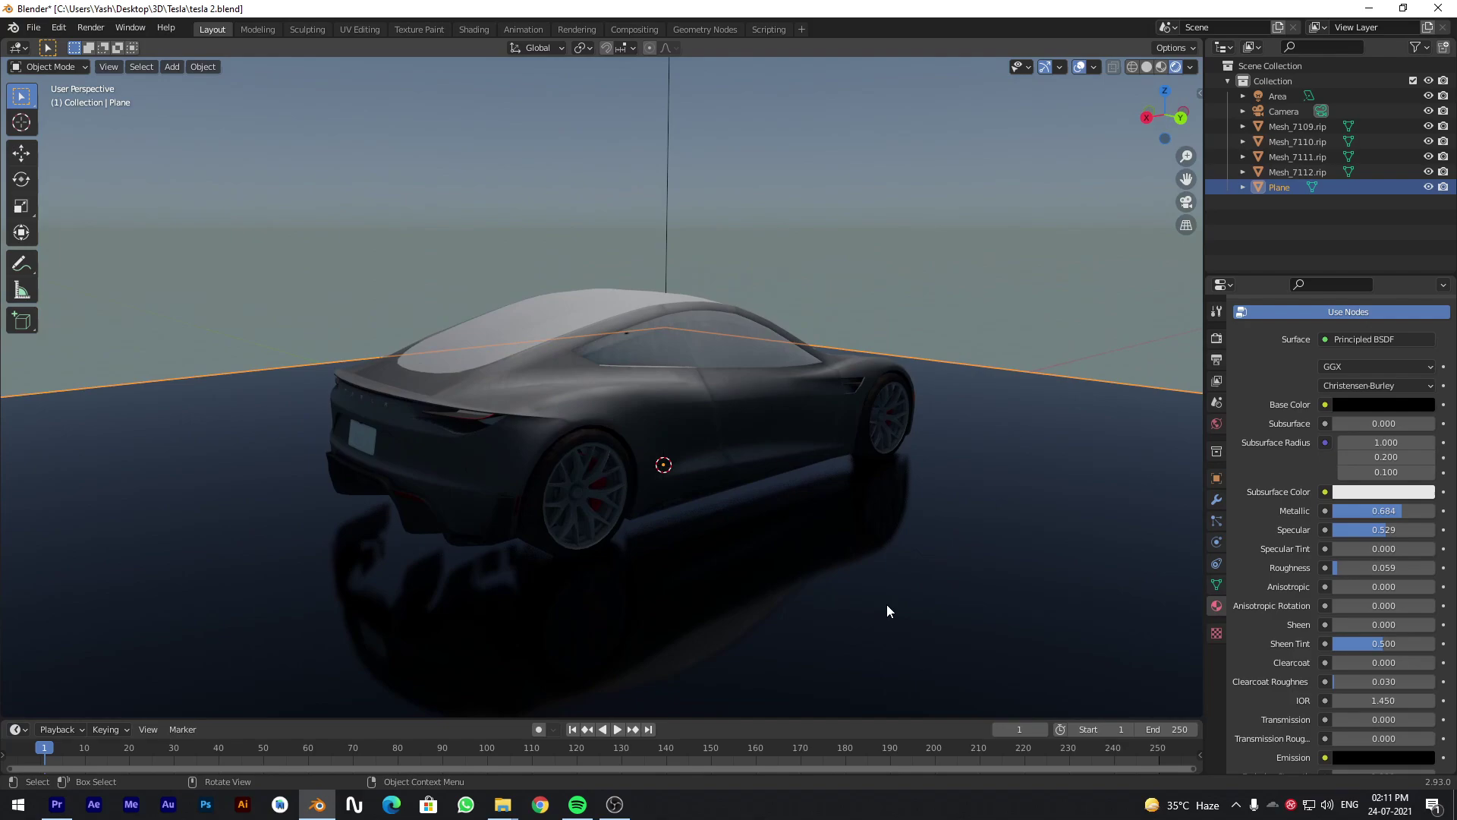
{"action": "mouse_move", "coordinate": [1385, 512]}
{"action": "left_mouse_down"}
{"action": "mouse_move", "coordinate": [1431, 514]}
{"action": "mouse_move", "coordinate": [1355, 534]}
{"action": "mouse_move", "coordinate": [1396, 536]}
{"action": "left_mouse_up"}
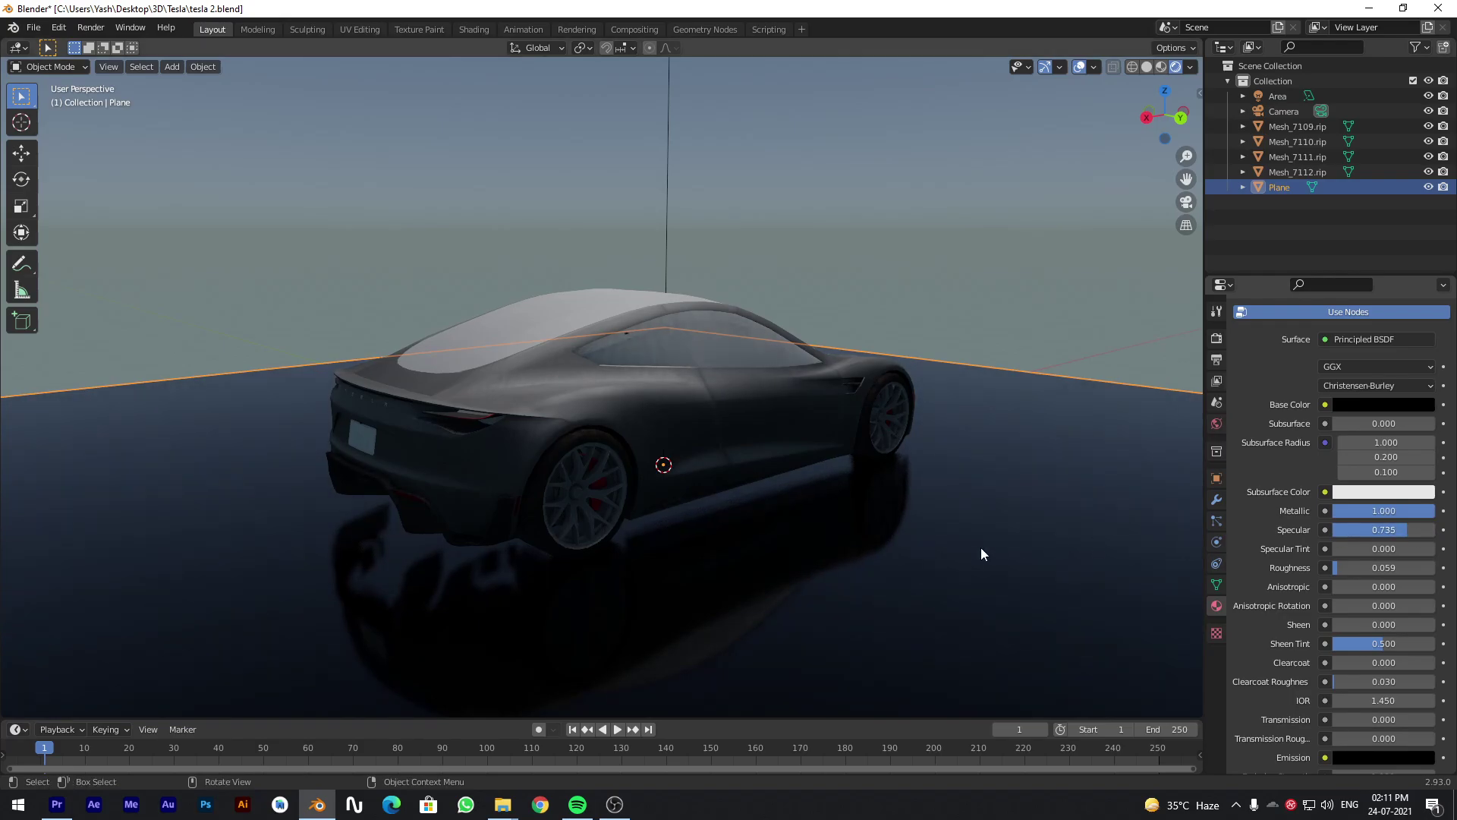
Enable Screen Space Refraction and Backface Culling on the Mesh_7112 glass material, then deselect.
{"action": "scroll", "coordinate": [991, 562], "scroll_direction": "down", "scroll_amount": 3}
{"action": "scroll", "coordinate": [999, 565], "scroll_direction": "up", "scroll_amount": 3}
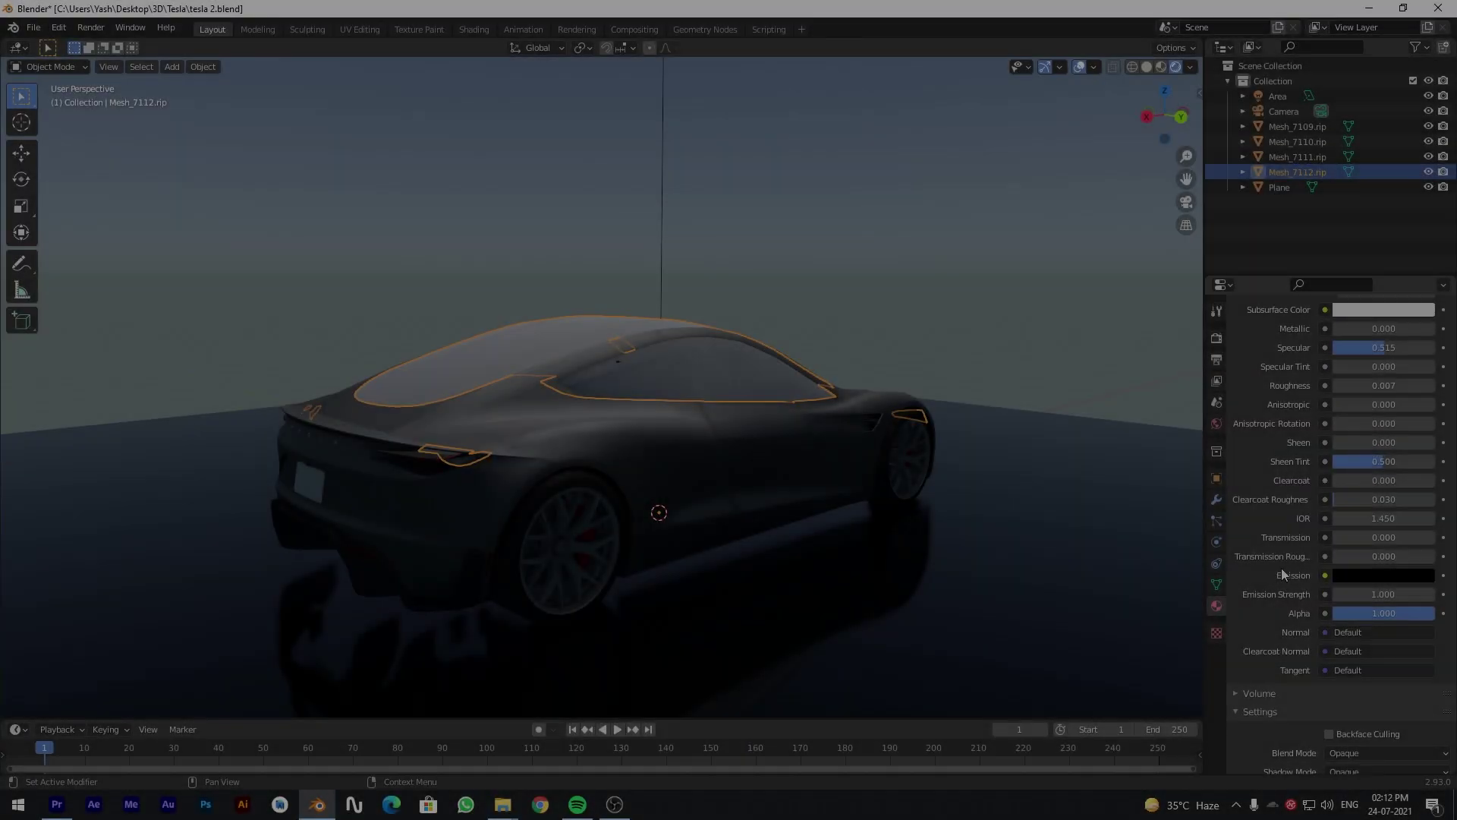
{"action": "scroll", "coordinate": [1281, 575], "scroll_direction": "down", "scroll_amount": 1}
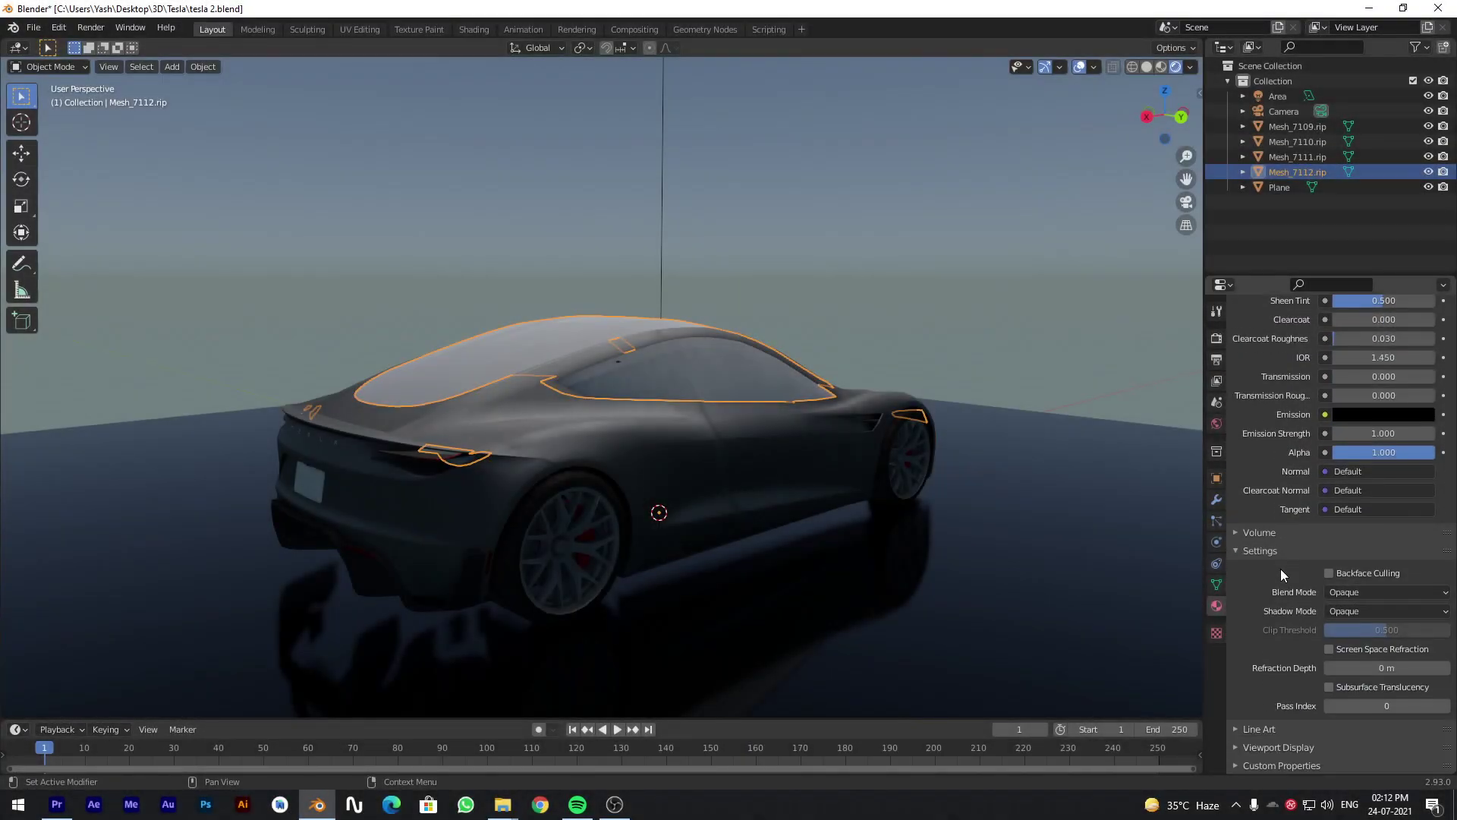
{"action": "left_click", "coordinate": [1328, 649]}
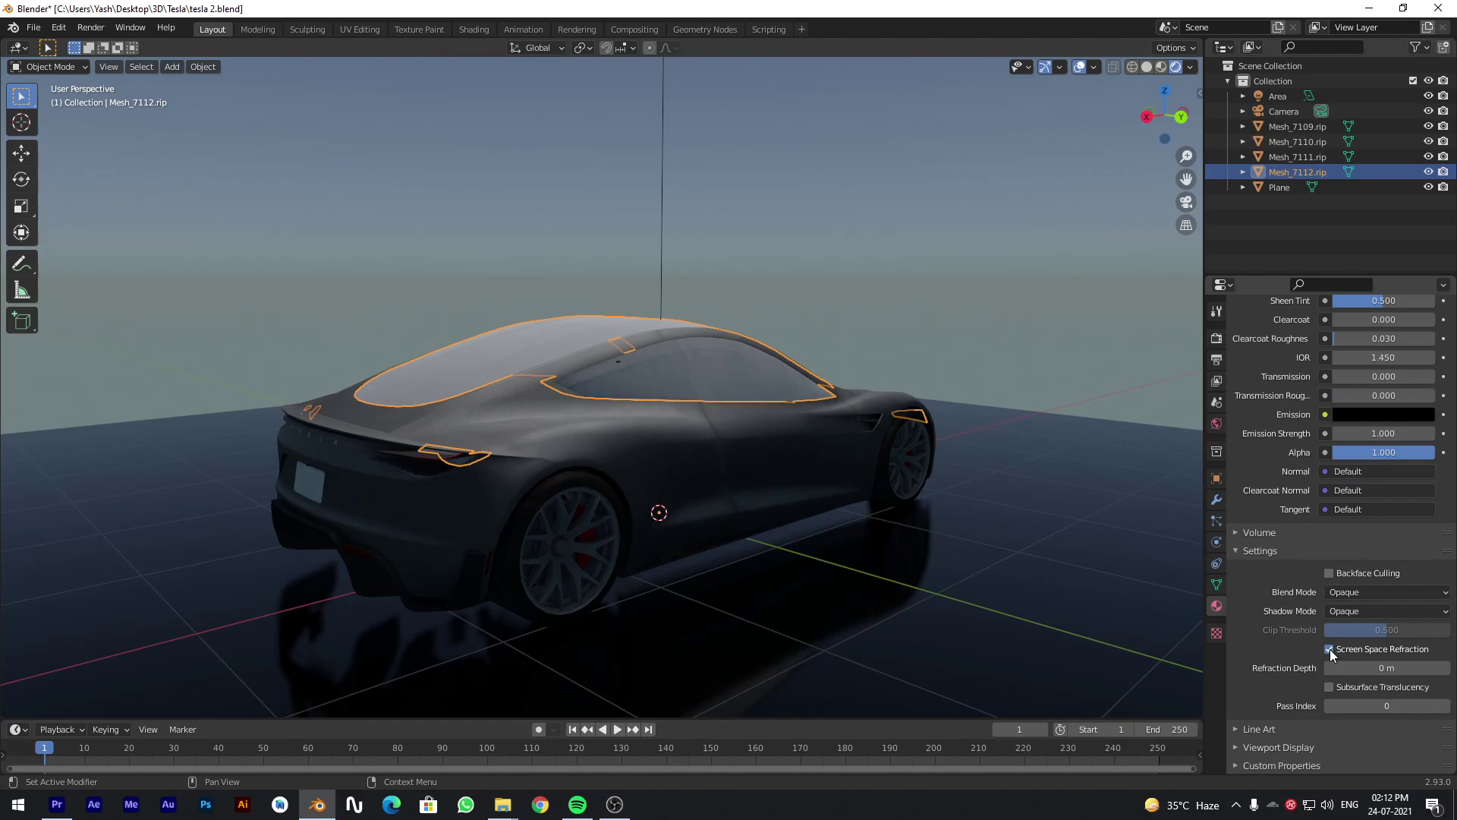
{"action": "mouse_move", "coordinate": [1079, 575]}
{"action": "middle_mouse_down"}
{"action": "mouse_move", "coordinate": [1056, 574]}
{"action": "mouse_move", "coordinate": [1081, 575]}
{"action": "middle_mouse_up"}
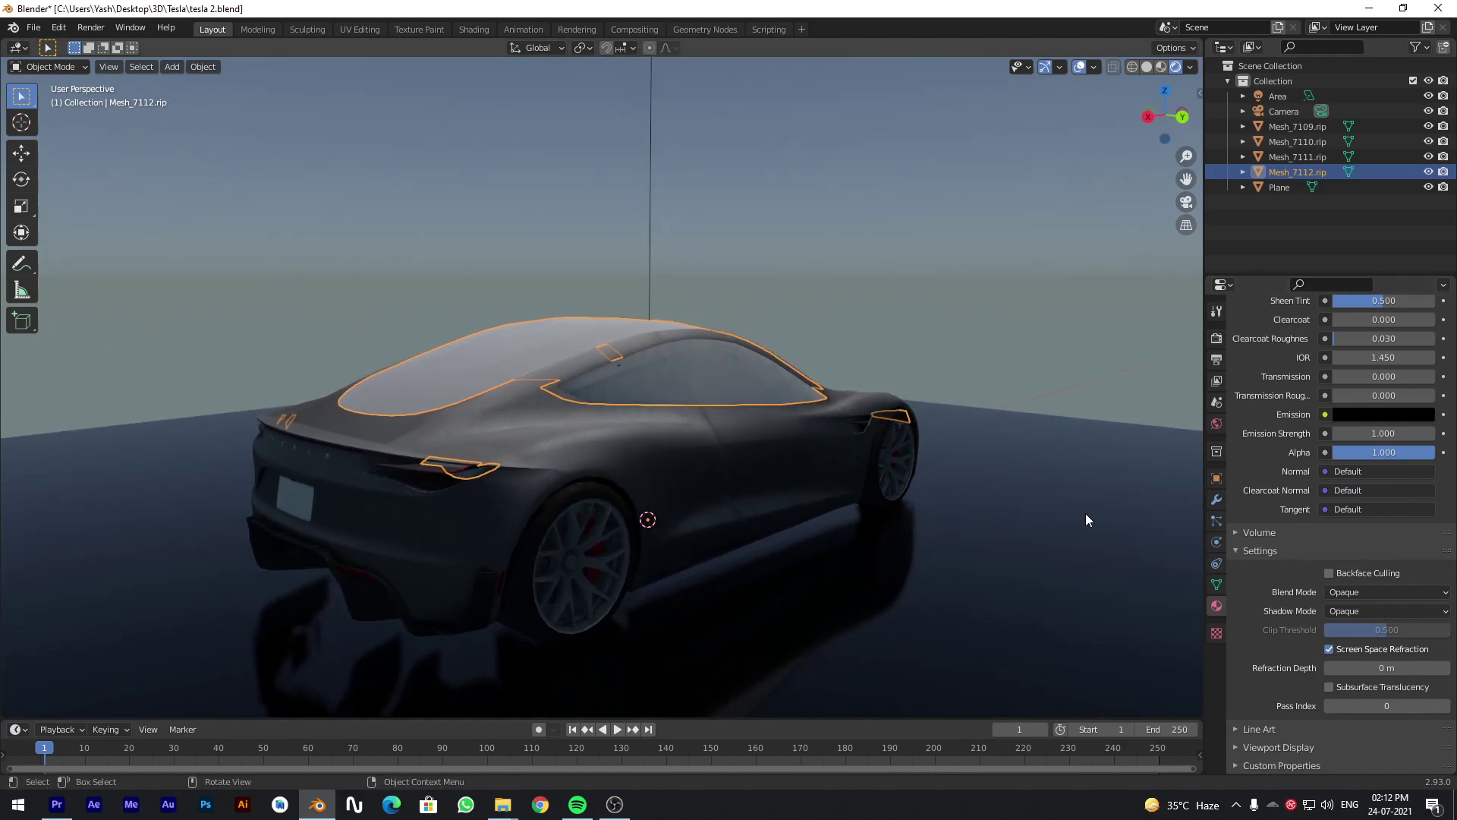
{"action": "left_click", "coordinate": [1329, 572]}
{"action": "key", "text": "alt+a"}
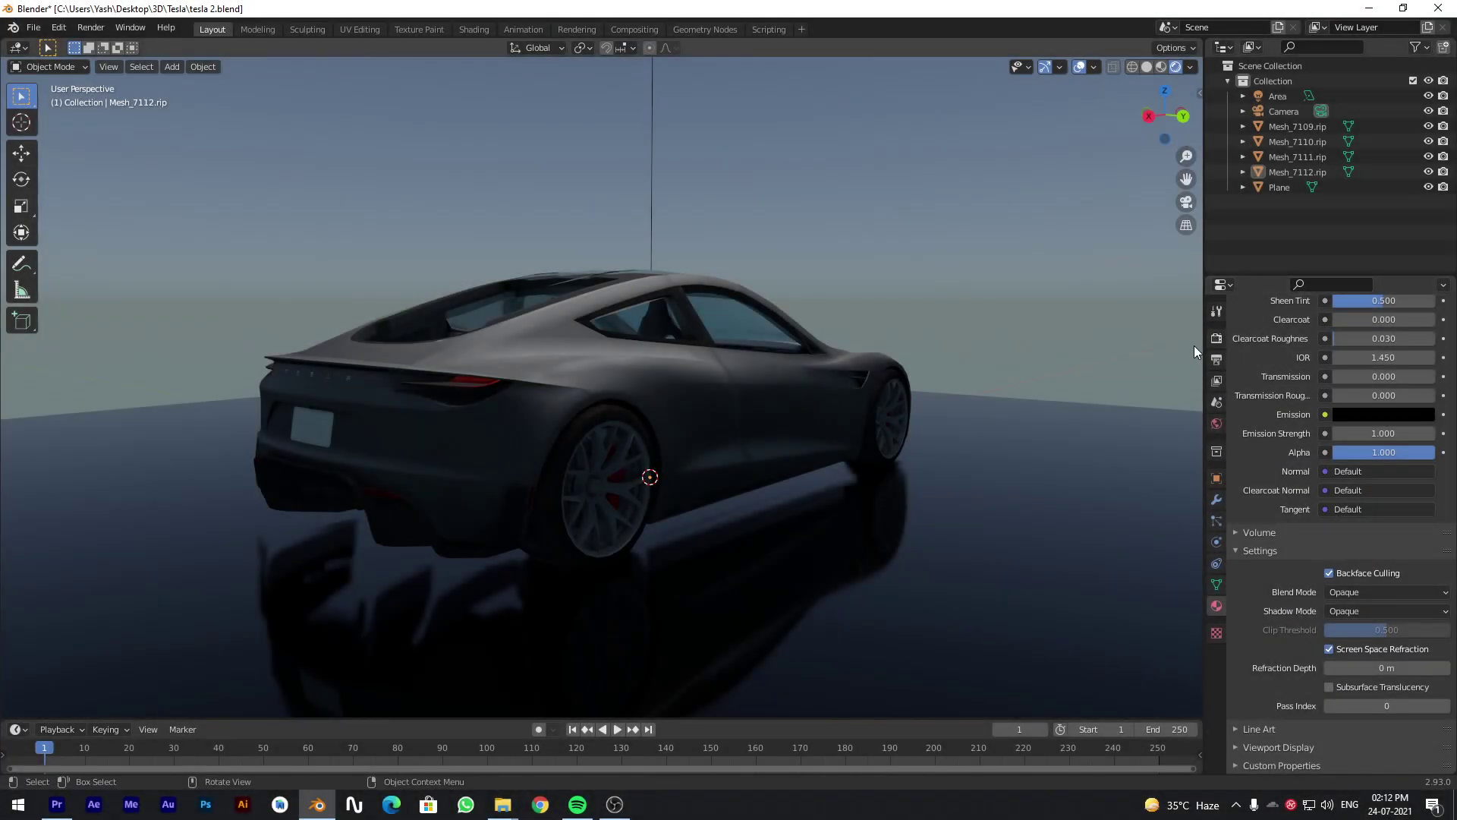
Keep SSR Max Roughness at 1.000 and raise Thickness to 0.52 m.
{"action": "left_click", "coordinate": [1215, 340]}
{"action": "scroll", "coordinate": [1288, 428], "scroll_direction": "up", "scroll_amount": 3}
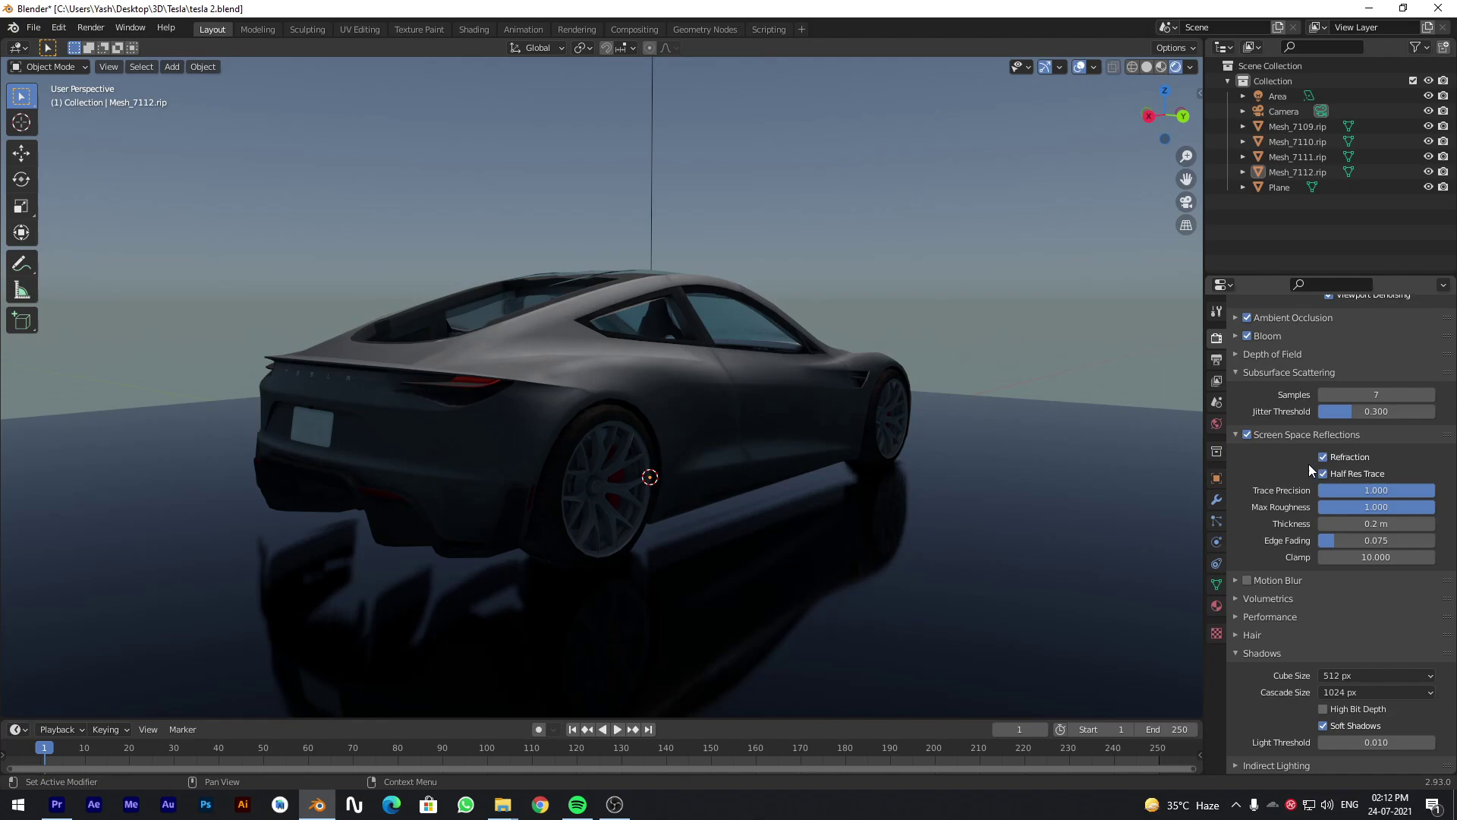
{"action": "scroll", "coordinate": [1295, 486], "scroll_direction": "up", "scroll_amount": 3}
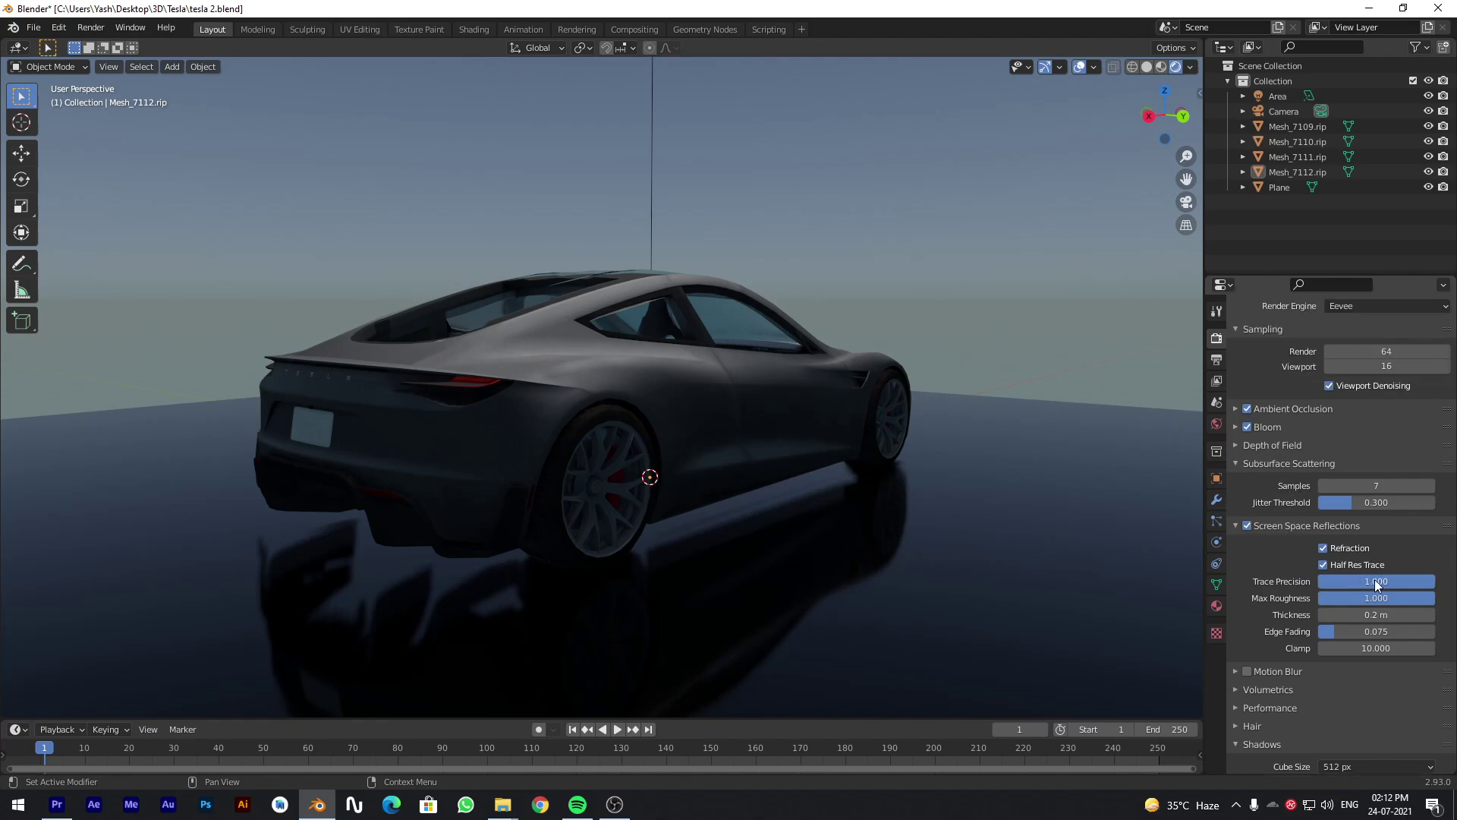
{"action": "left_click_drag", "start_coordinate": [1422, 594], "coordinate": [1321, 598]}
{"action": "key", "text": "ctrl+z"}
{"action": "left_click_drag", "start_coordinate": [1340, 615], "coordinate": [1377, 648]}
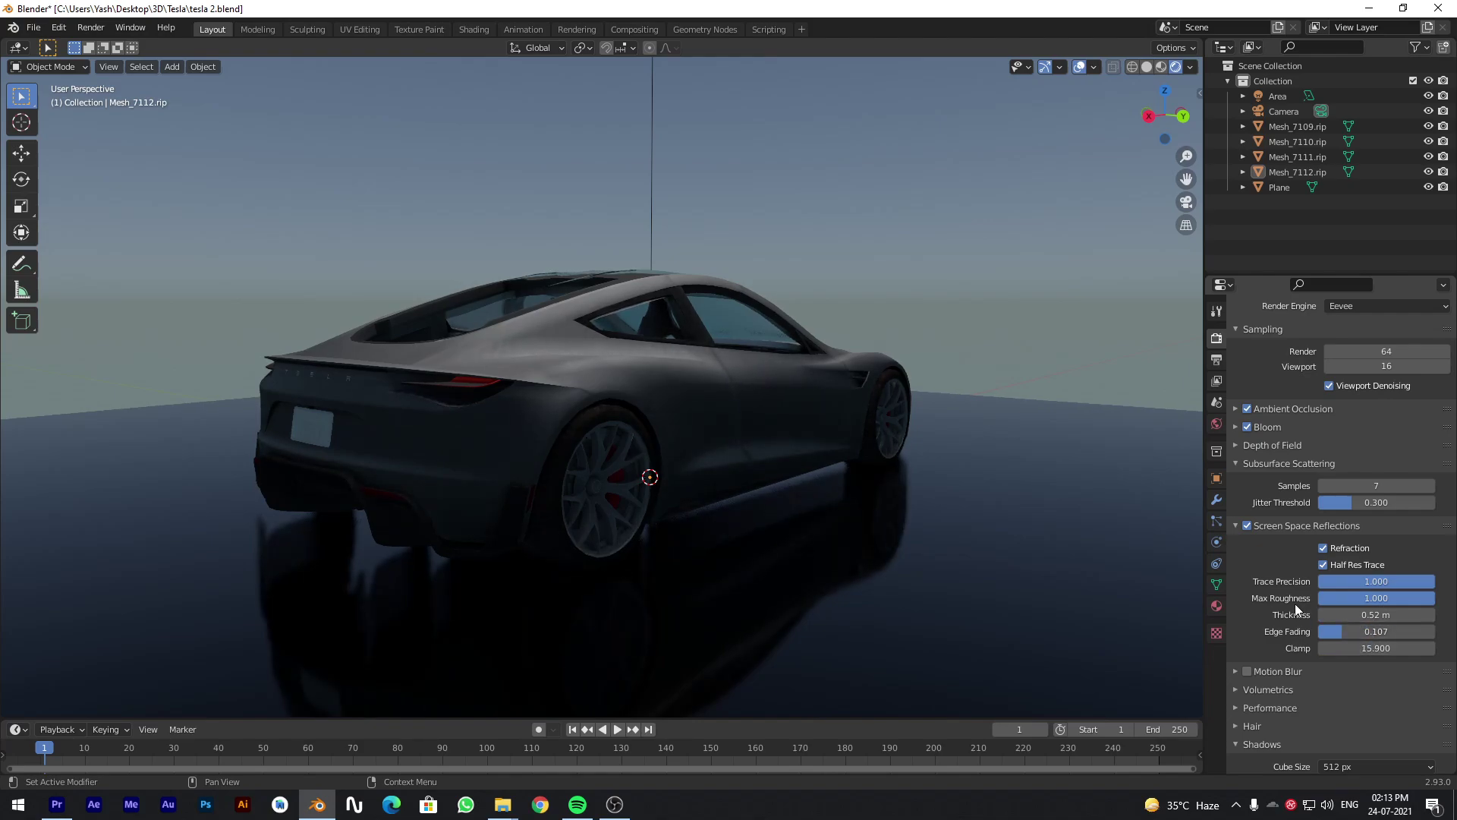
Save the file and move the point light along Z, X and Y into the left taillight.
{"action": "key", "text": "ctrl+s"}
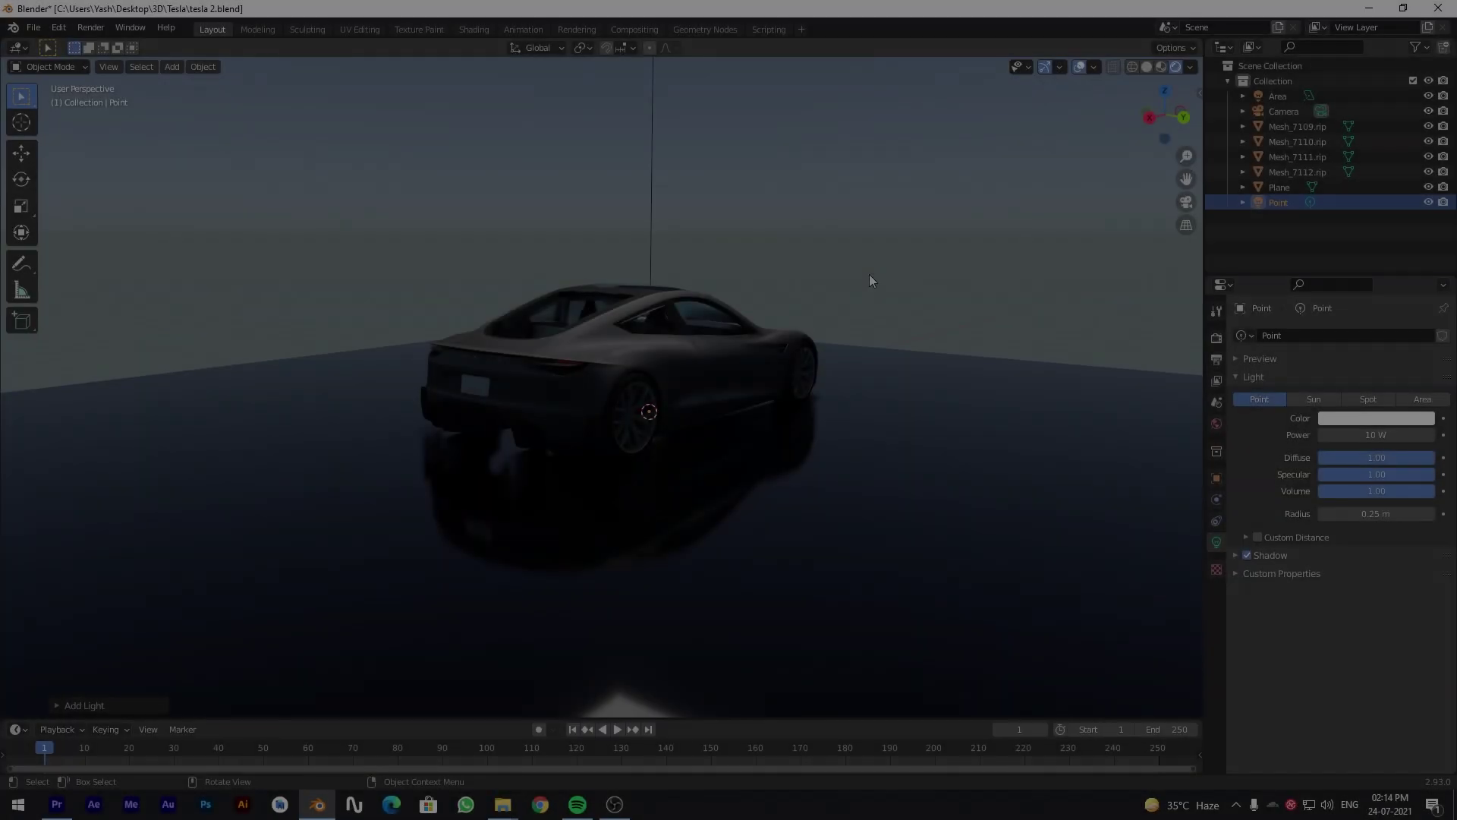
{"action": "key", "text": "g"}
{"action": "key", "text": "z"}
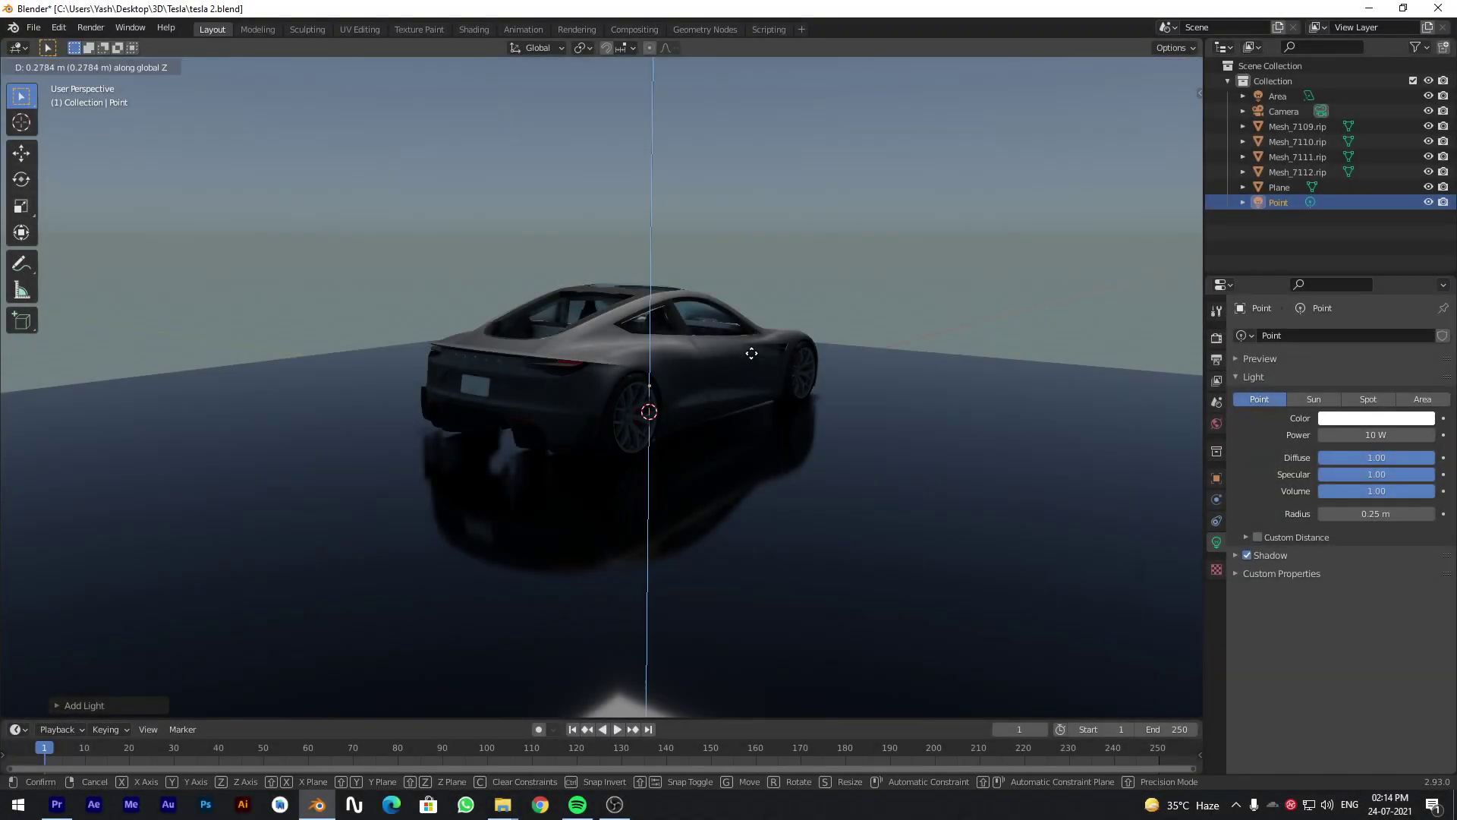
{"action": "left_click", "coordinate": [764, 308]}
{"action": "key", "text": "g"}
{"action": "key", "text": "y"}
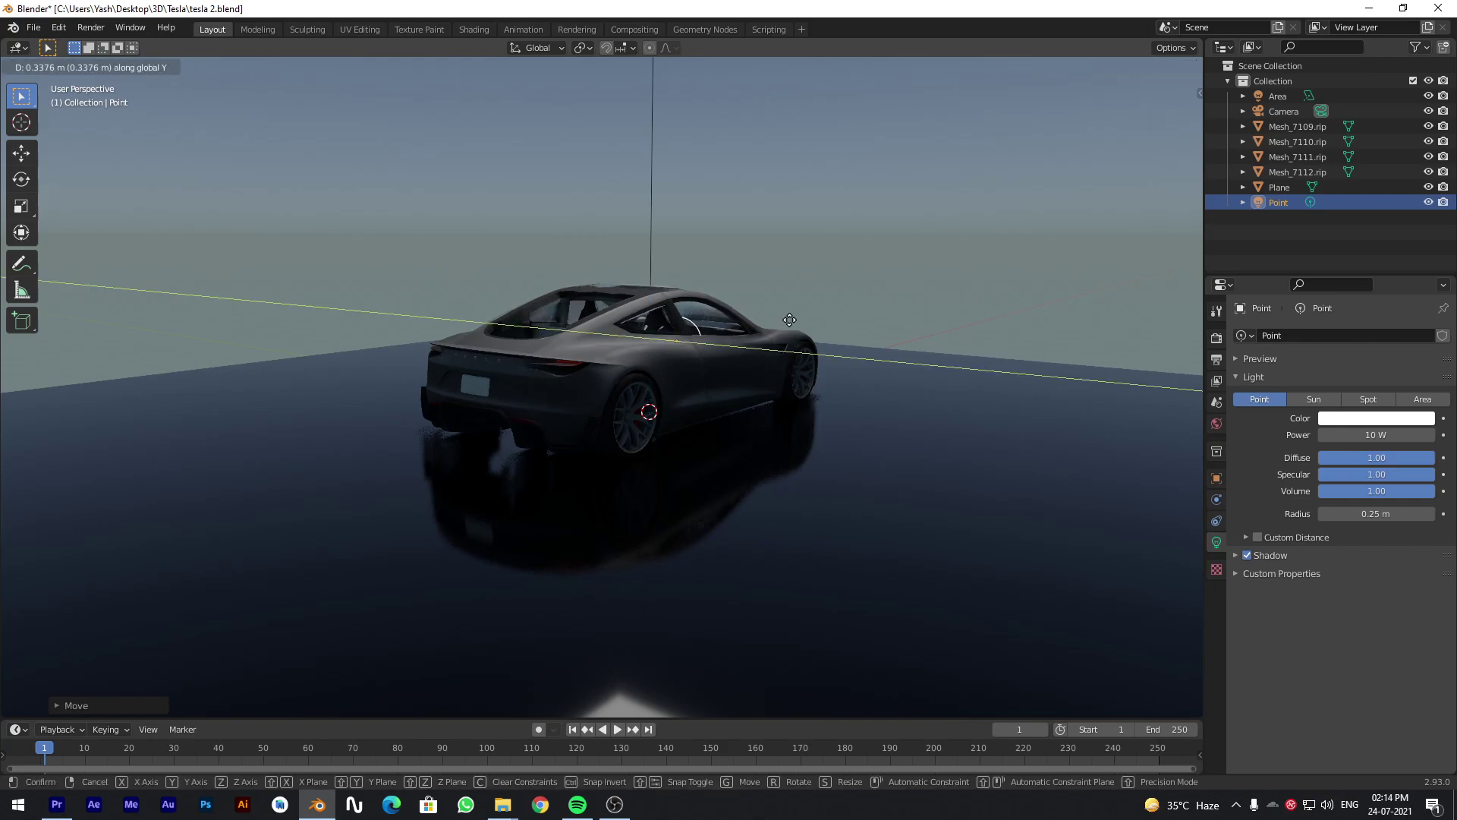
{"action": "key", "text": "x"}
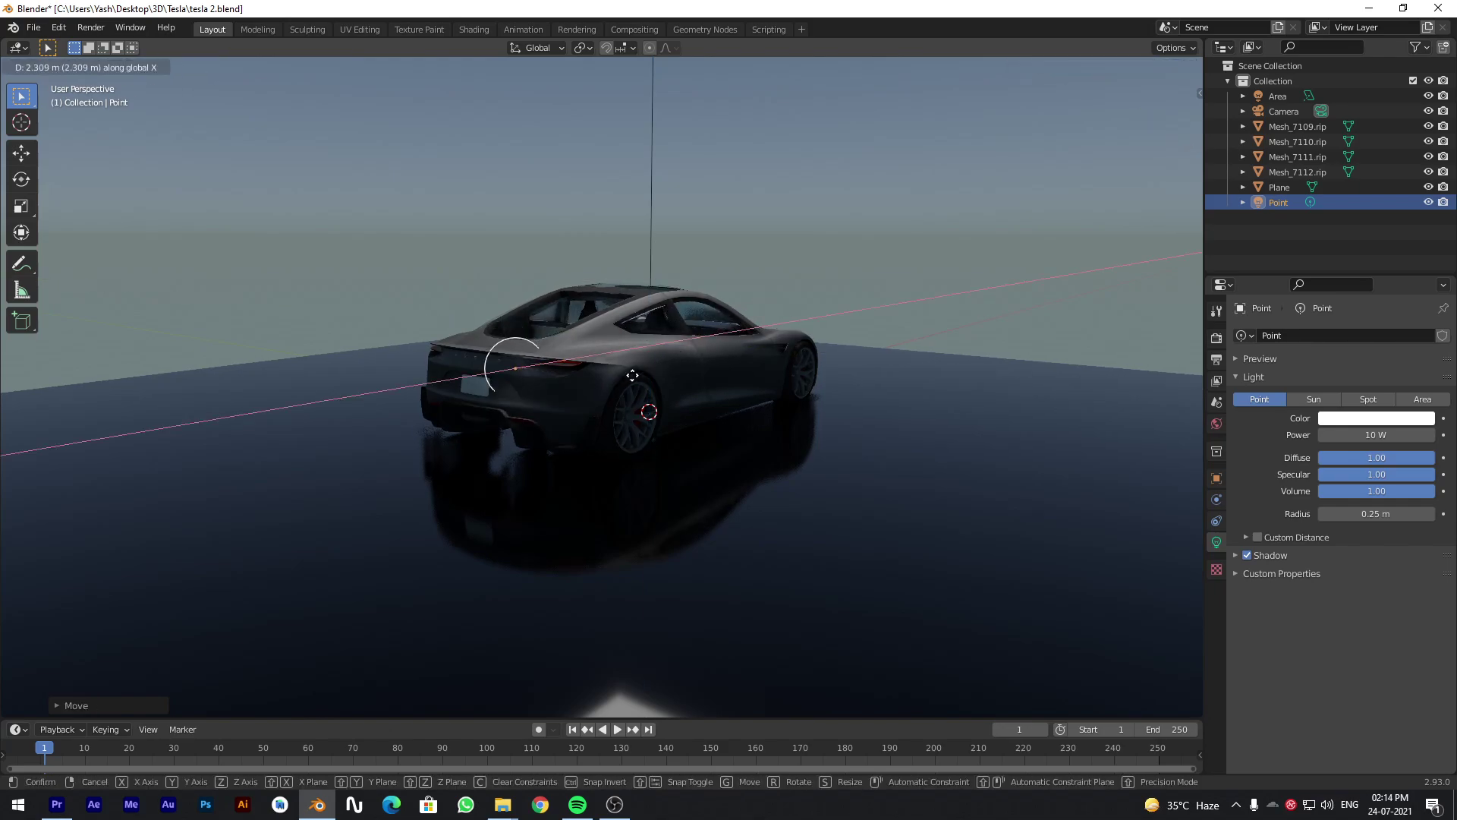
{"action": "left_click", "coordinate": [617, 375]}
{"action": "key", "text": "g"}
{"action": "key", "text": "z"}
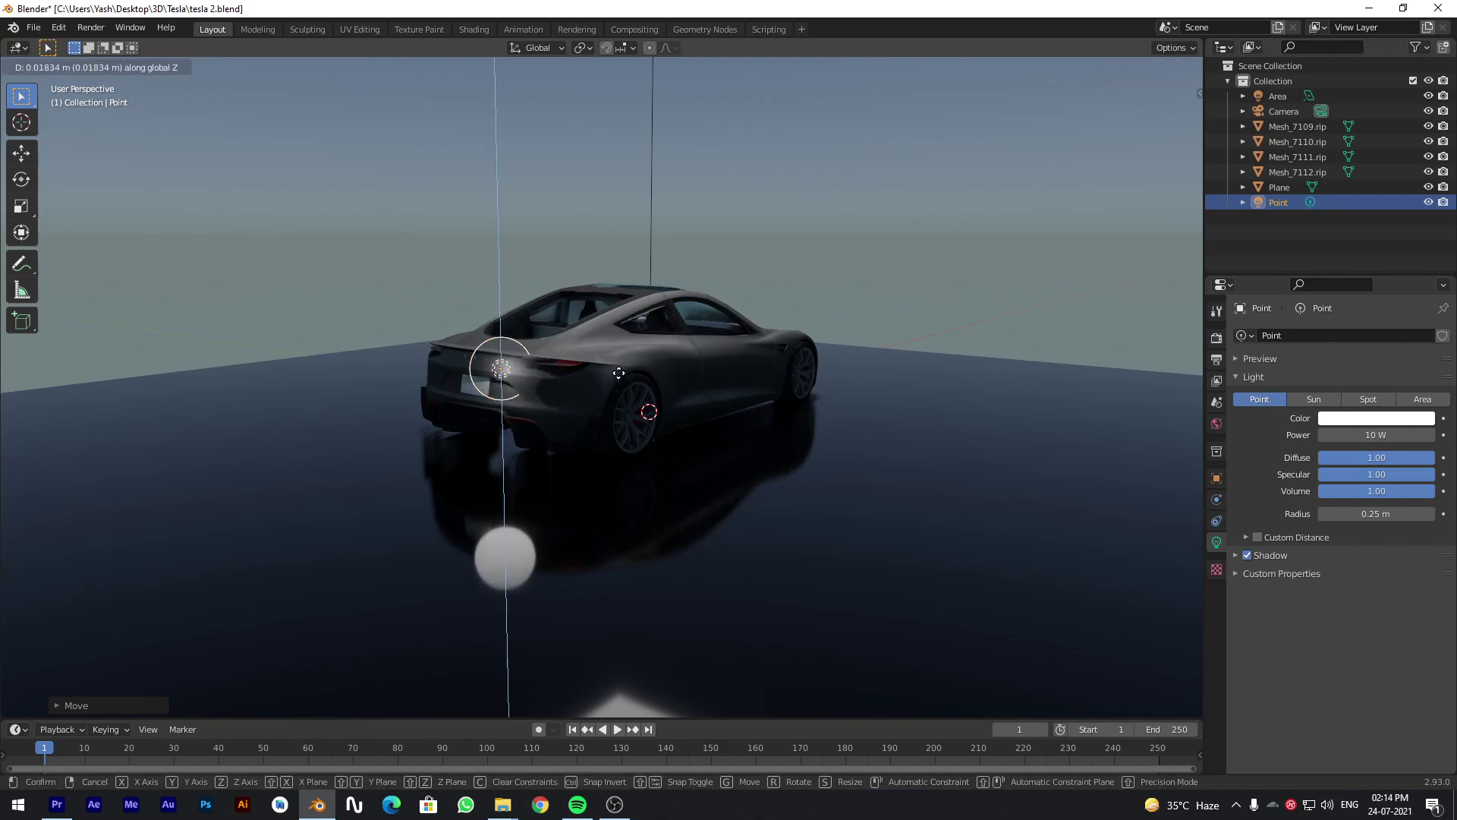
{"action": "left_click", "coordinate": [618, 367]}
{"action": "key", "text": "g"}
{"action": "key", "text": "y"}
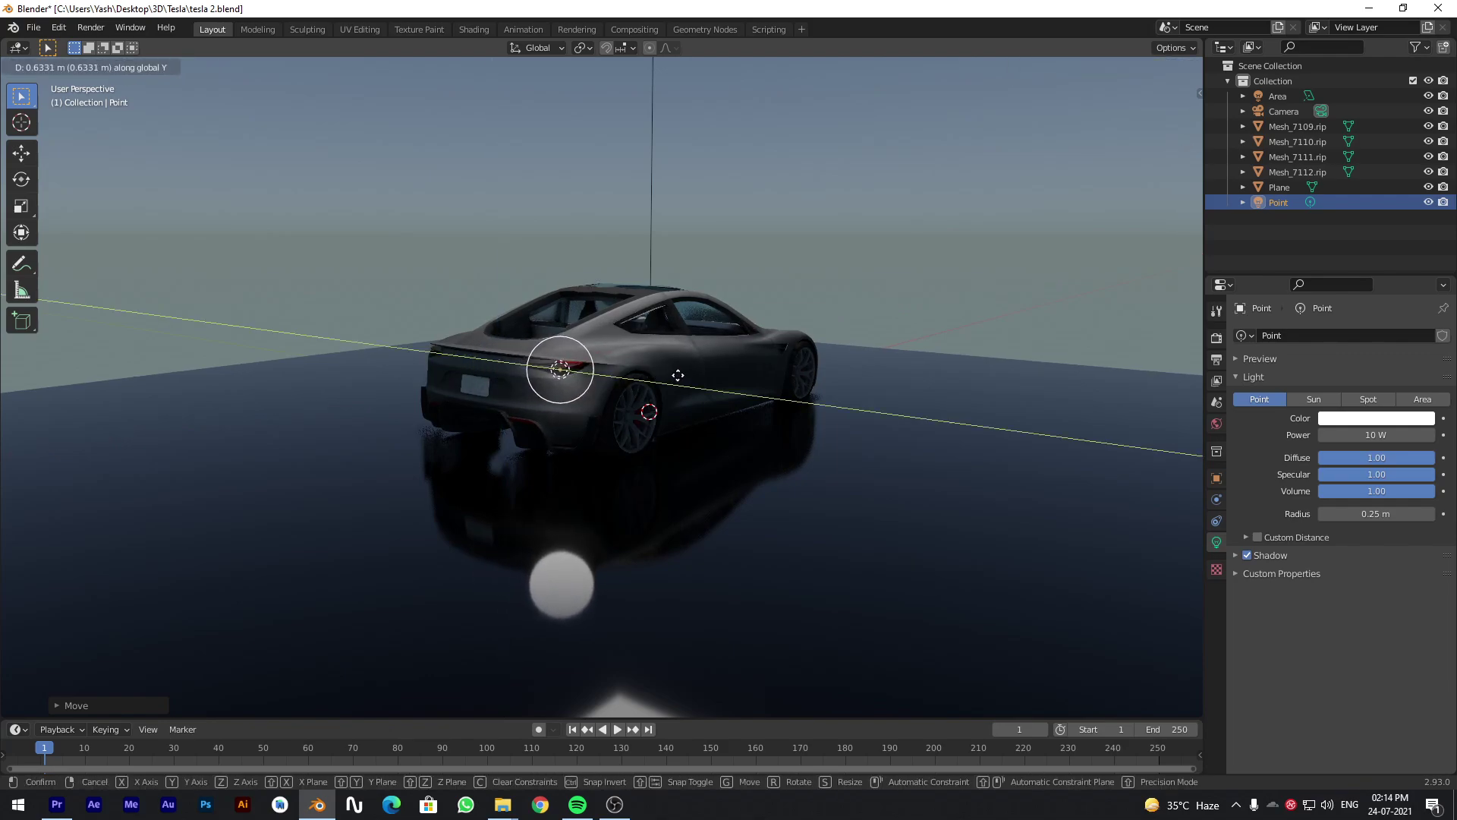
{"action": "left_click", "coordinate": [666, 362]}
Make the point light red and set its radius to 0.01.
{"action": "middle_click_drag", "start_coordinate": [666, 362], "coordinate": [613, 380]}
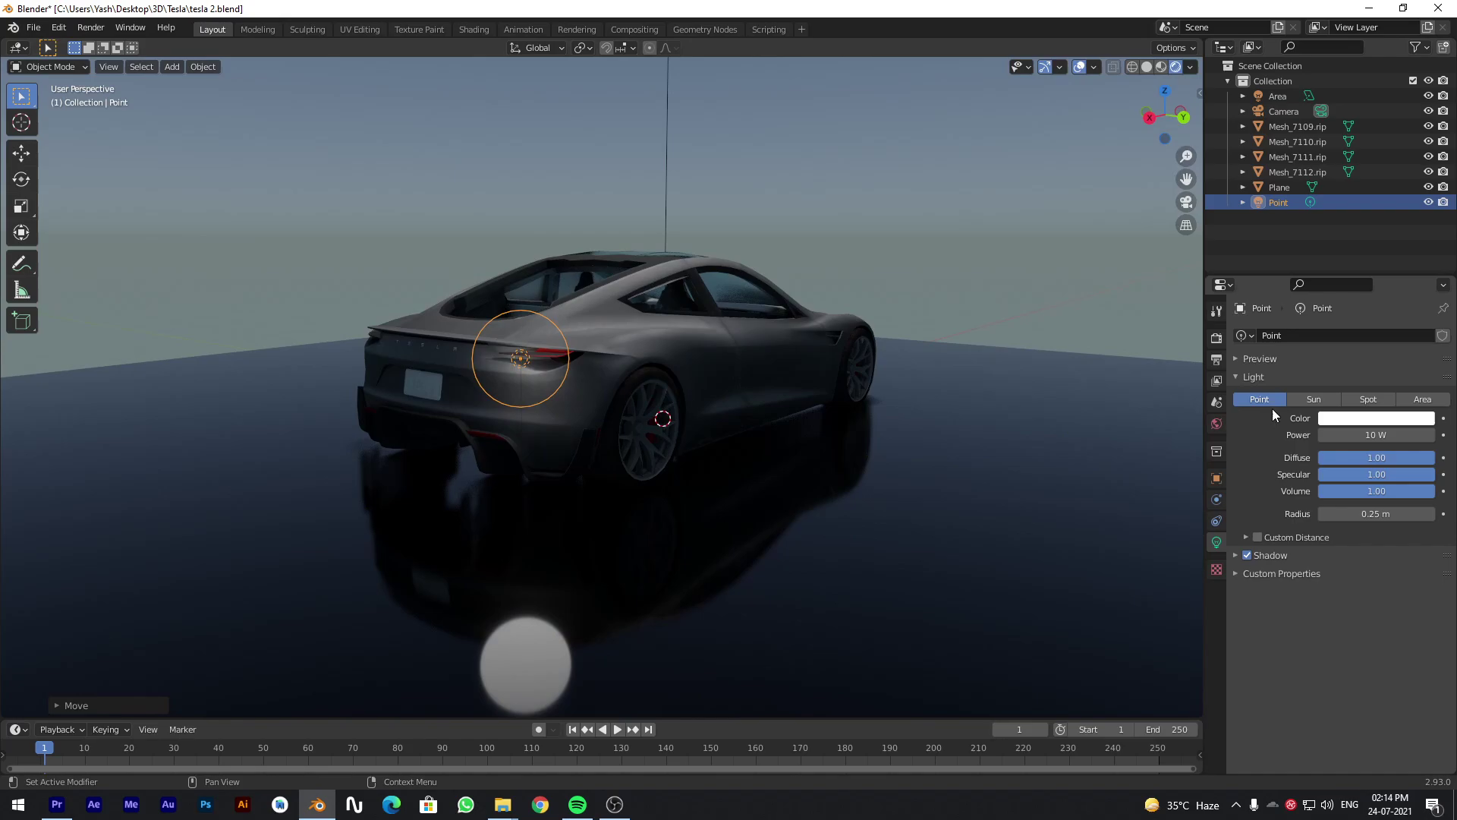
{"action": "left_click", "coordinate": [1376, 418]}
{"action": "left_click_drag", "start_coordinate": [1354, 288], "coordinate": [1350, 327]}
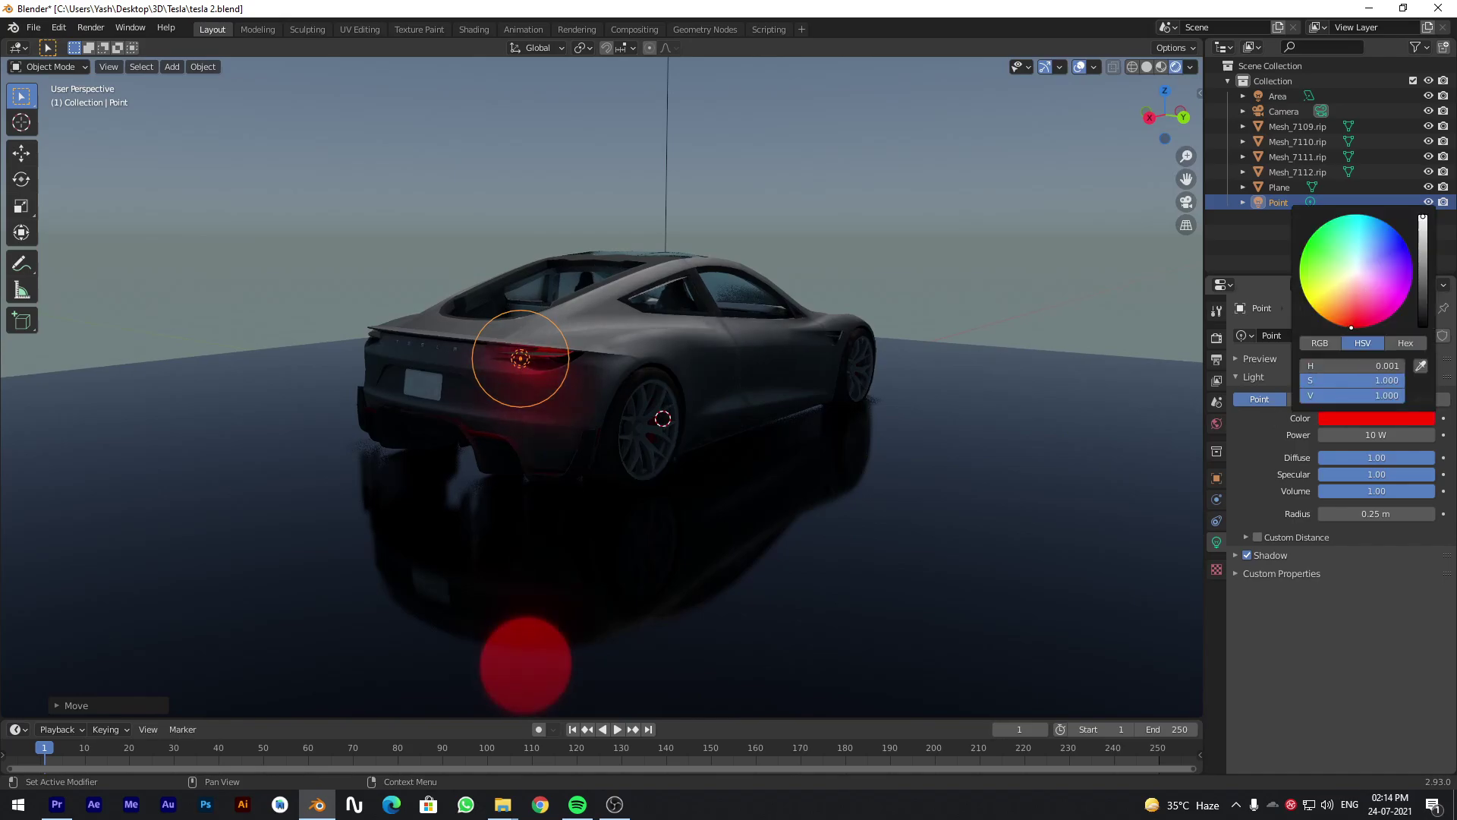
{"action": "key", "text": "alt+a"}
{"action": "scroll", "coordinate": [645, 311], "scroll_direction": "up", "scroll_amount": 4}
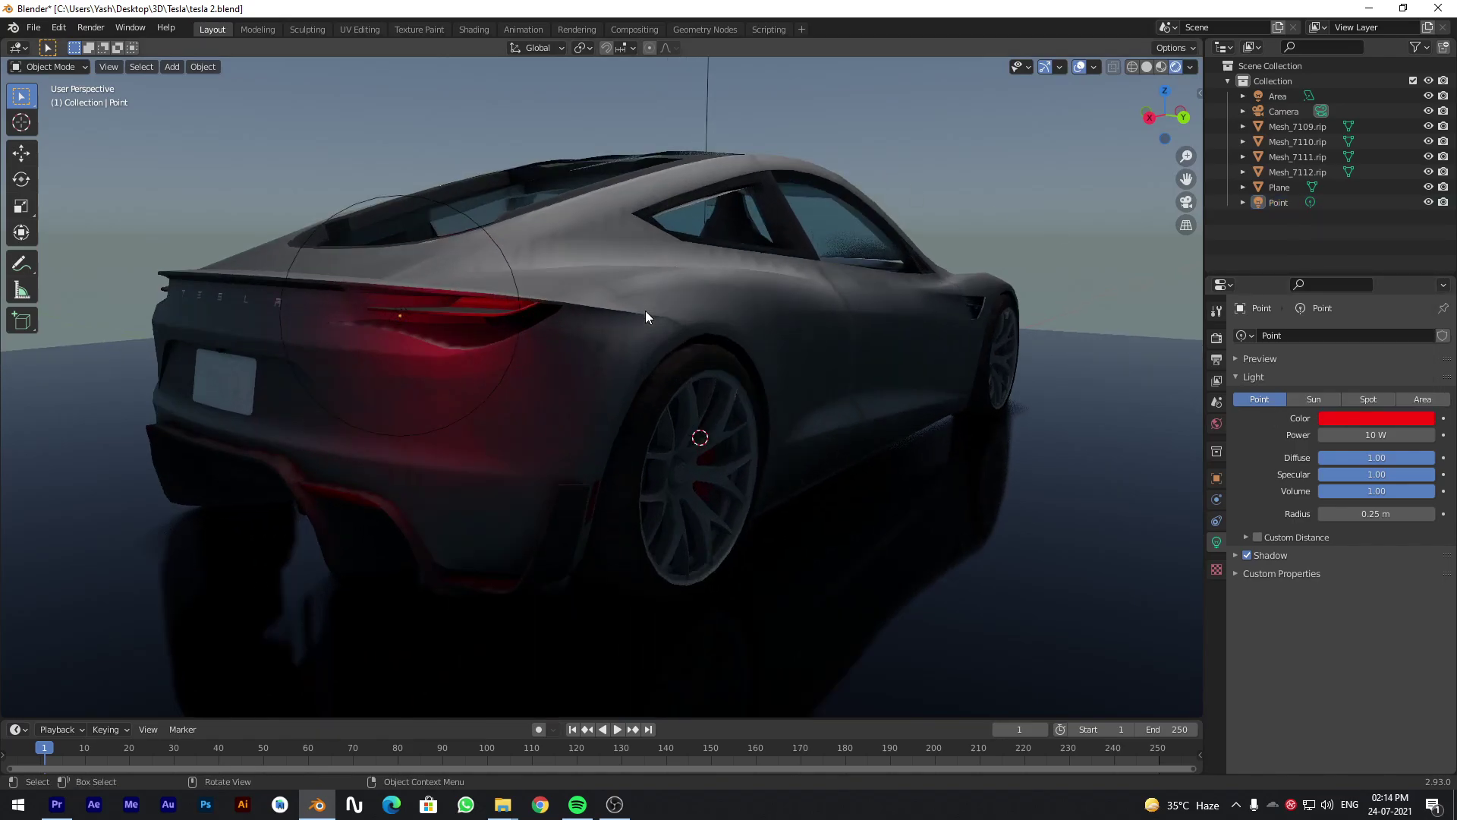
{"action": "middle_click_drag", "start_coordinate": [645, 312], "coordinate": [674, 319]}
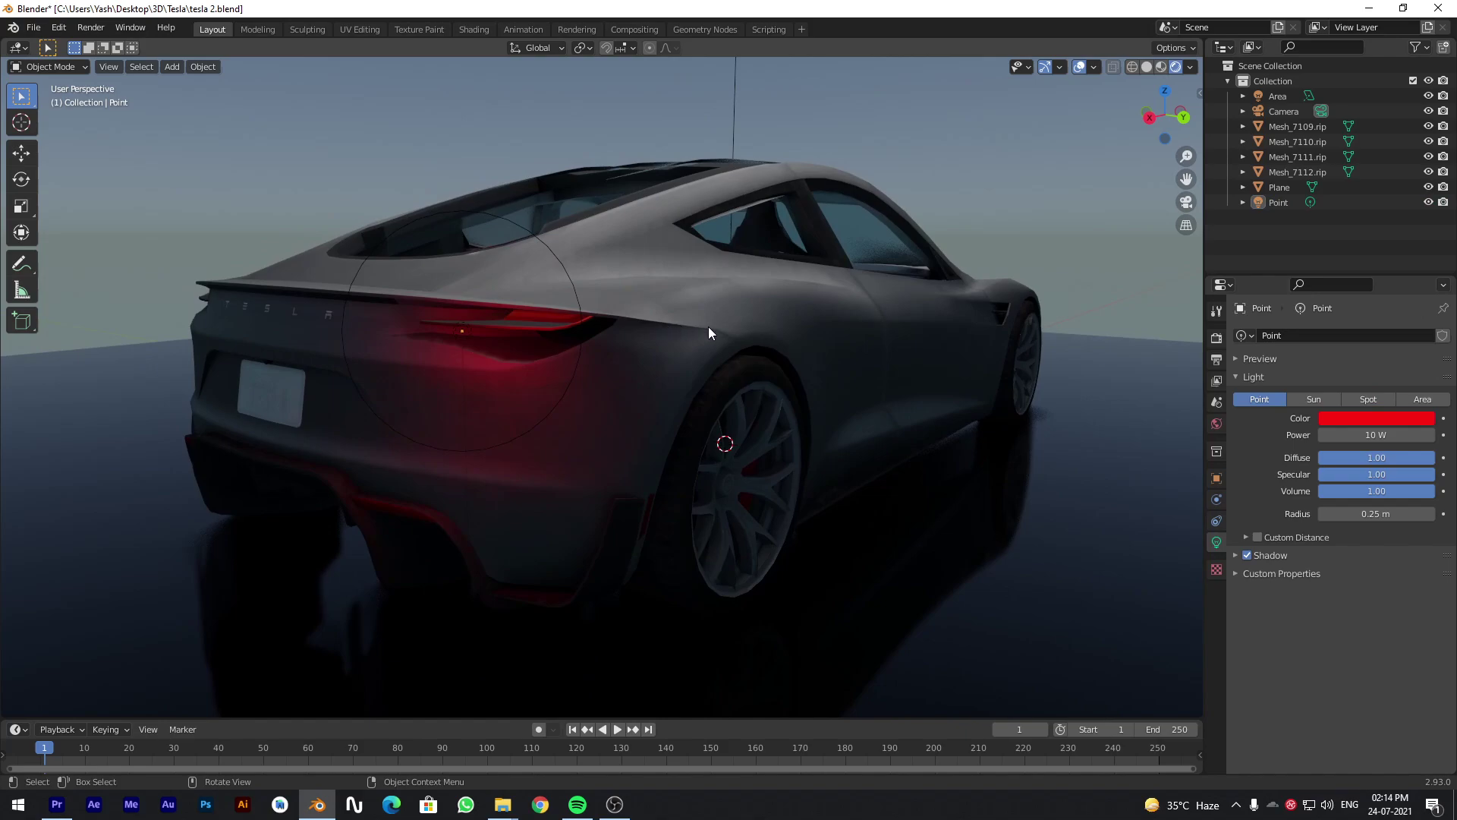
{"action": "left_click", "coordinate": [1376, 514]}
{"action": "type", "text": "0.01"}
{"action": "key", "text": "Return"}
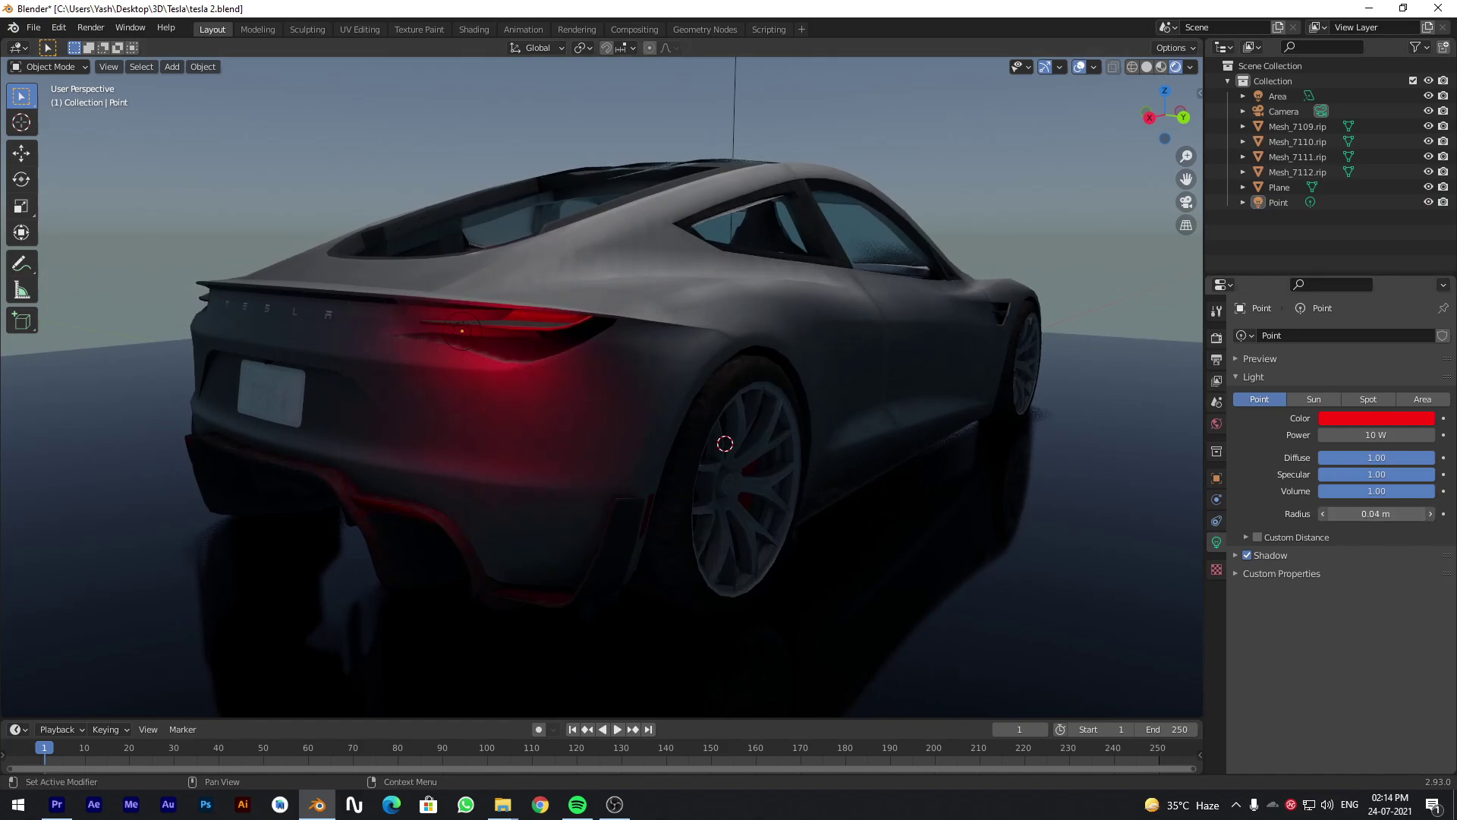
Reposition the point light along X so it sits inside the taillight.
{"action": "key", "text": "x"}
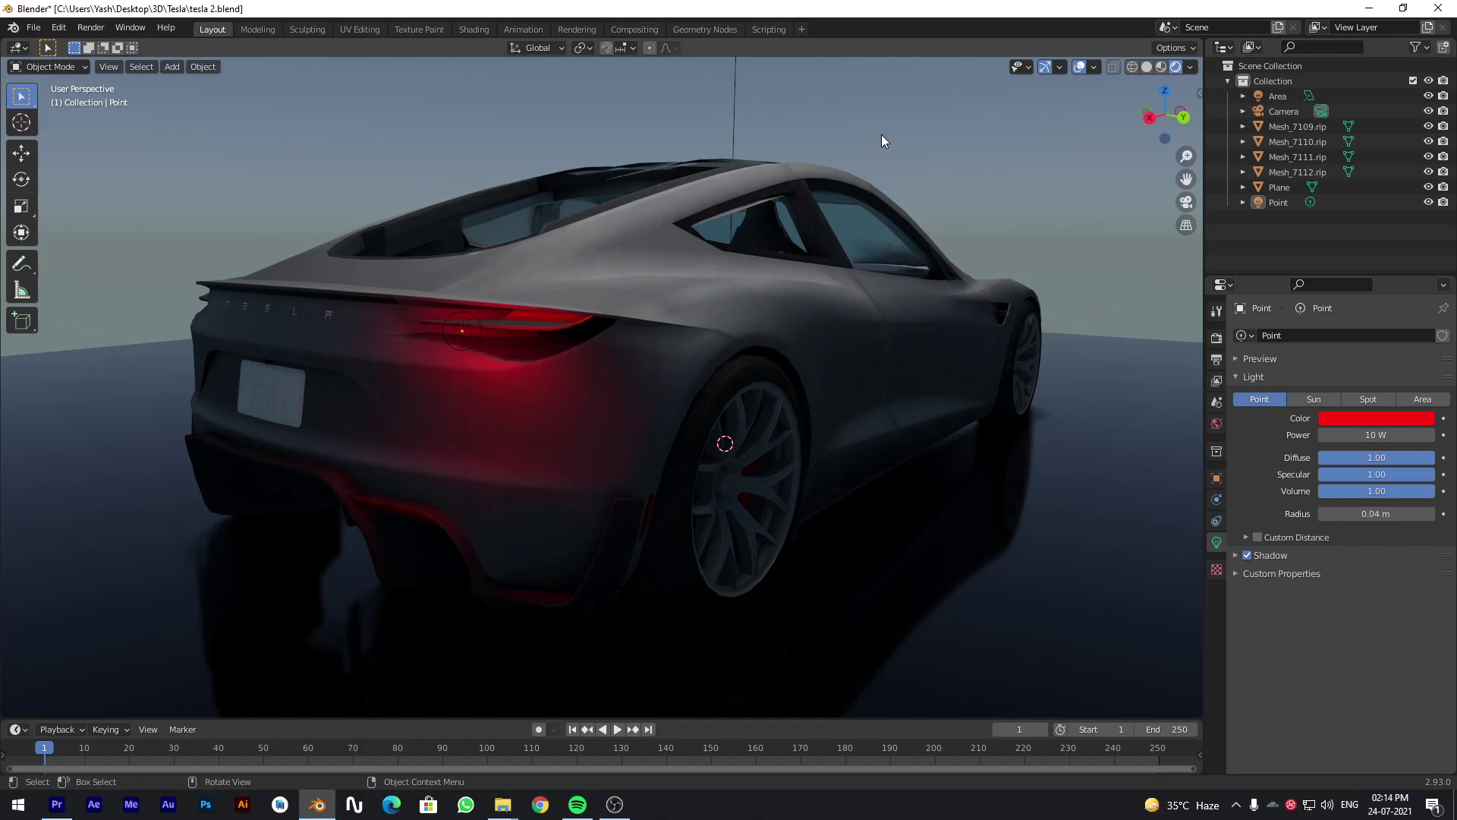
{"action": "left_click", "coordinate": [462, 331]}
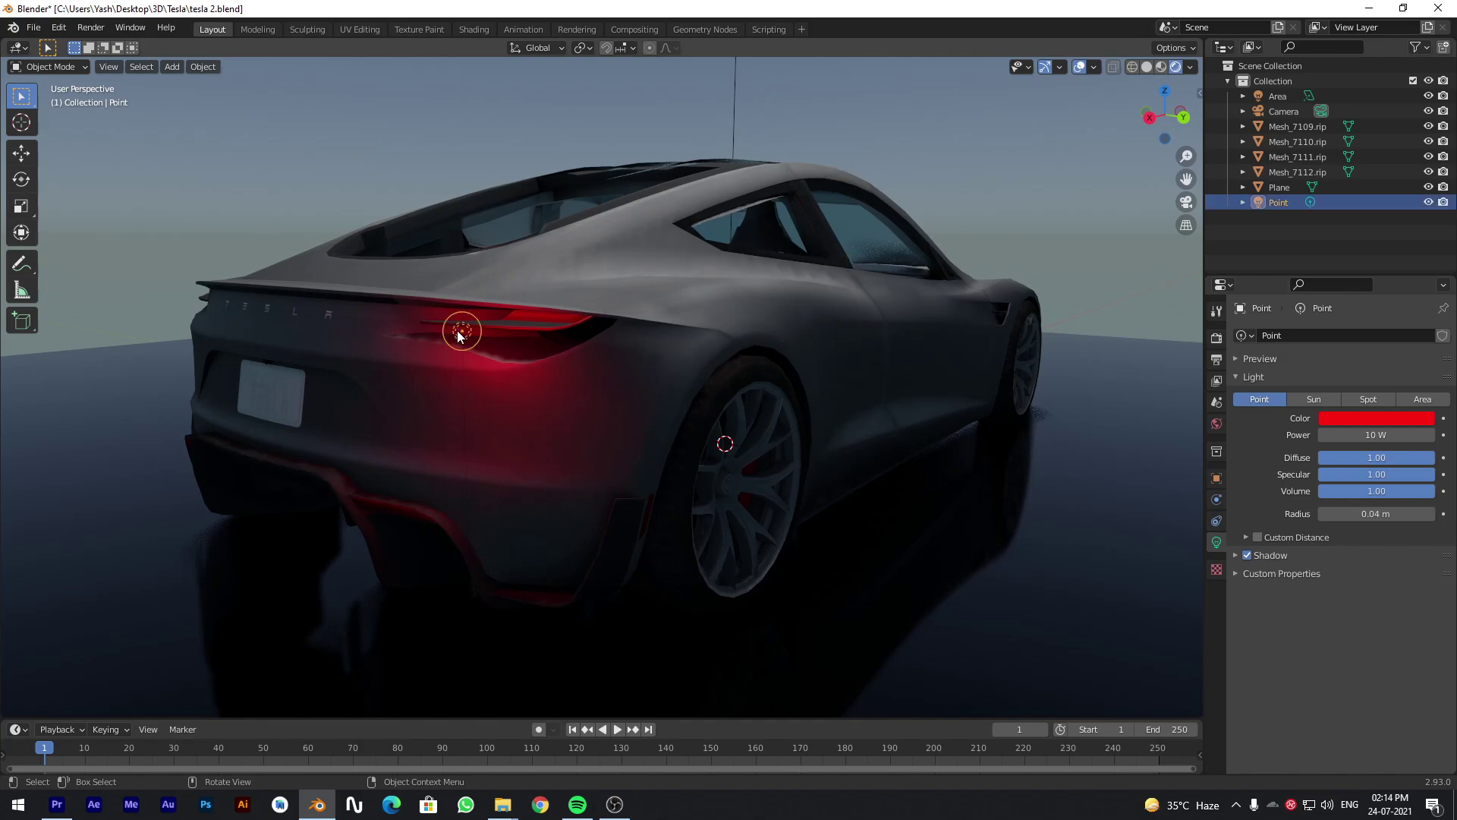
{"action": "key", "text": "g"}
{"action": "key", "text": "z"}
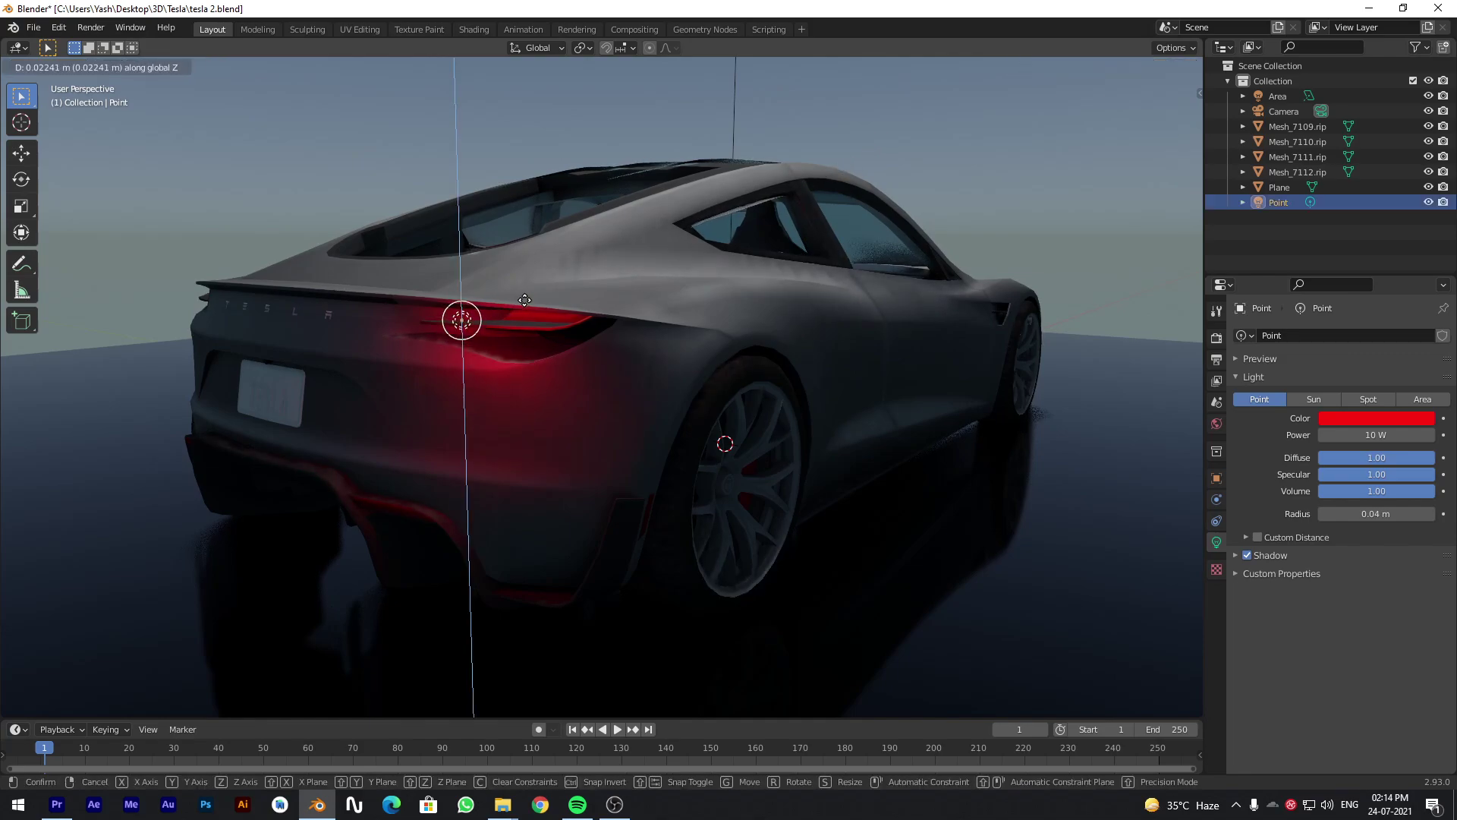
{"action": "key", "text": "z"}
{"action": "key", "text": "x"}
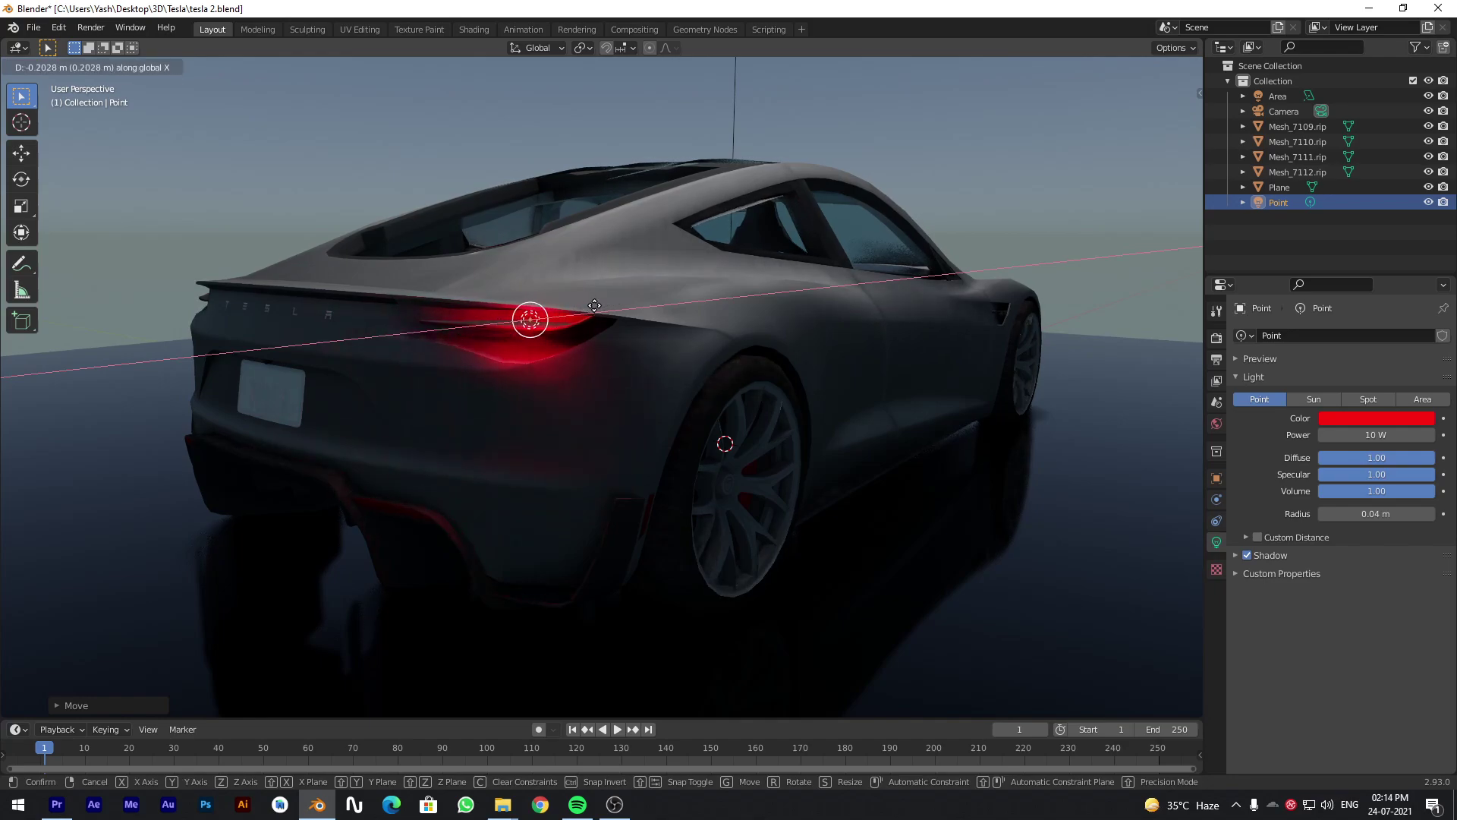
{"action": "left_click", "coordinate": [590, 308]}
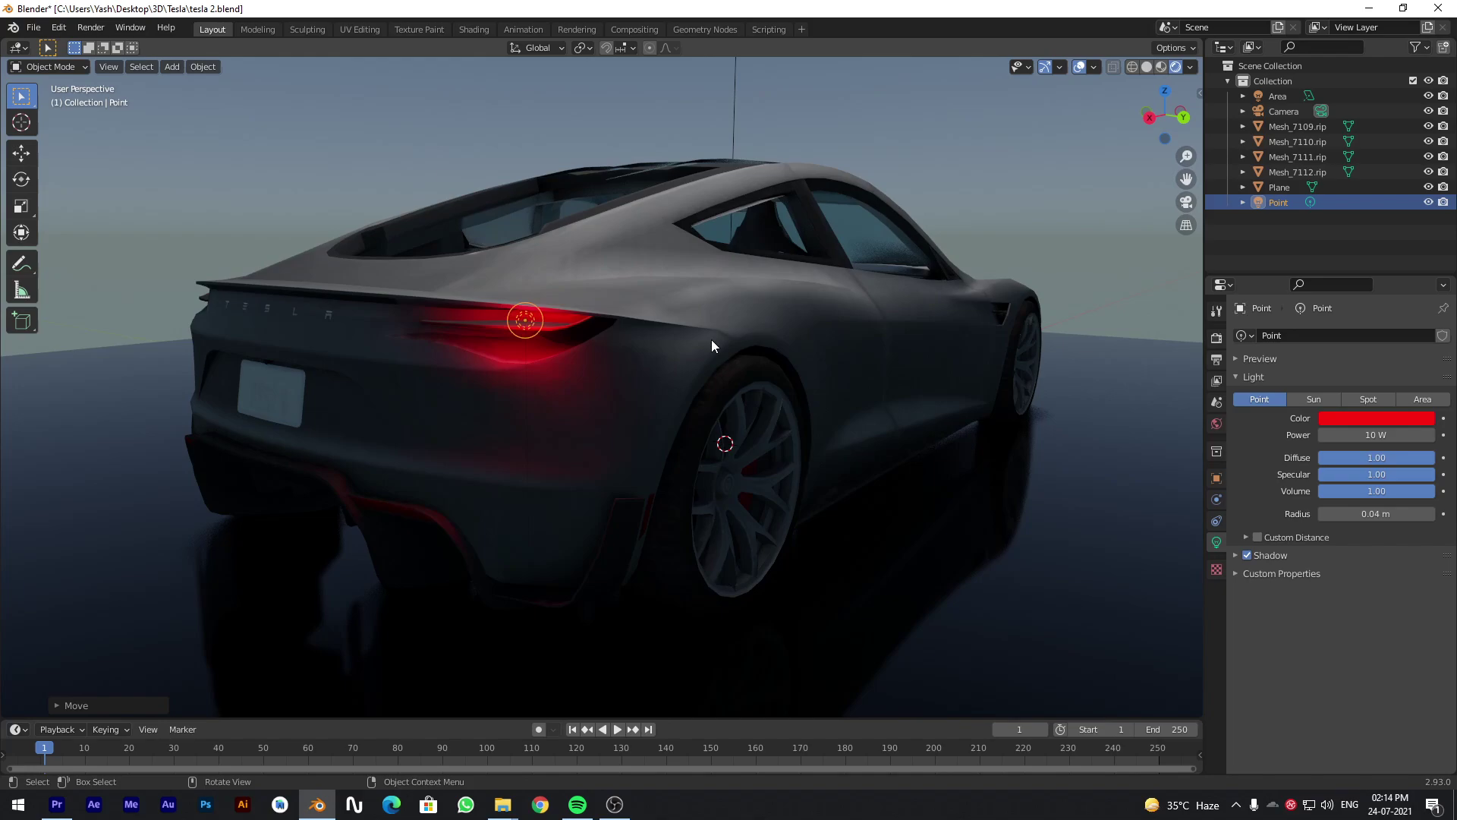
Tint the light colour slightly pink and lower its Power to 800 mW.
{"action": "left_click", "coordinate": [1350, 418]}
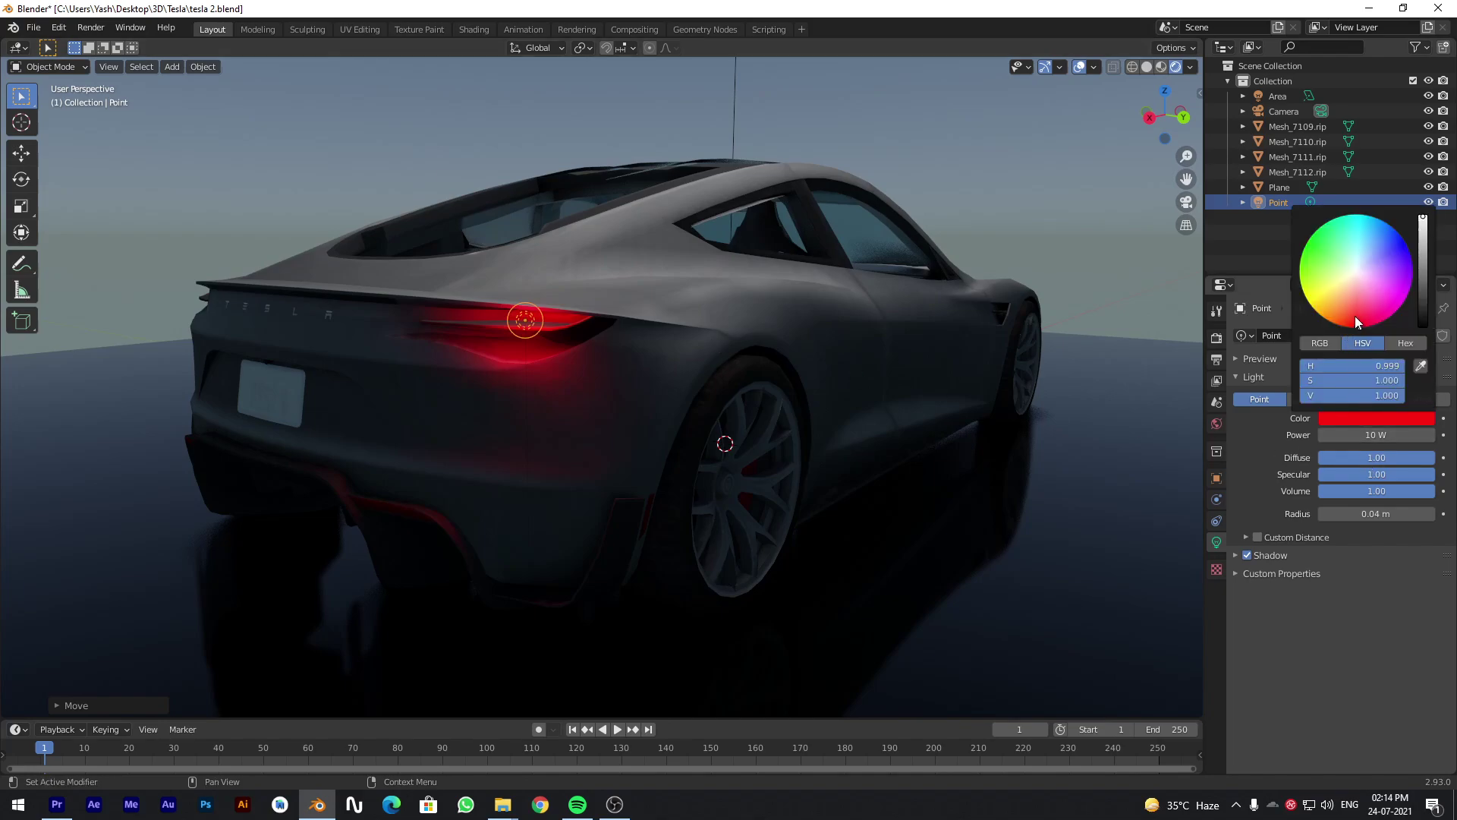
{"action": "mouse_move", "coordinate": [1354, 315]}
{"action": "left_mouse_down"}
{"action": "mouse_move", "coordinate": [1363, 301]}
{"action": "mouse_move", "coordinate": [1357, 315]}
{"action": "left_mouse_up"}
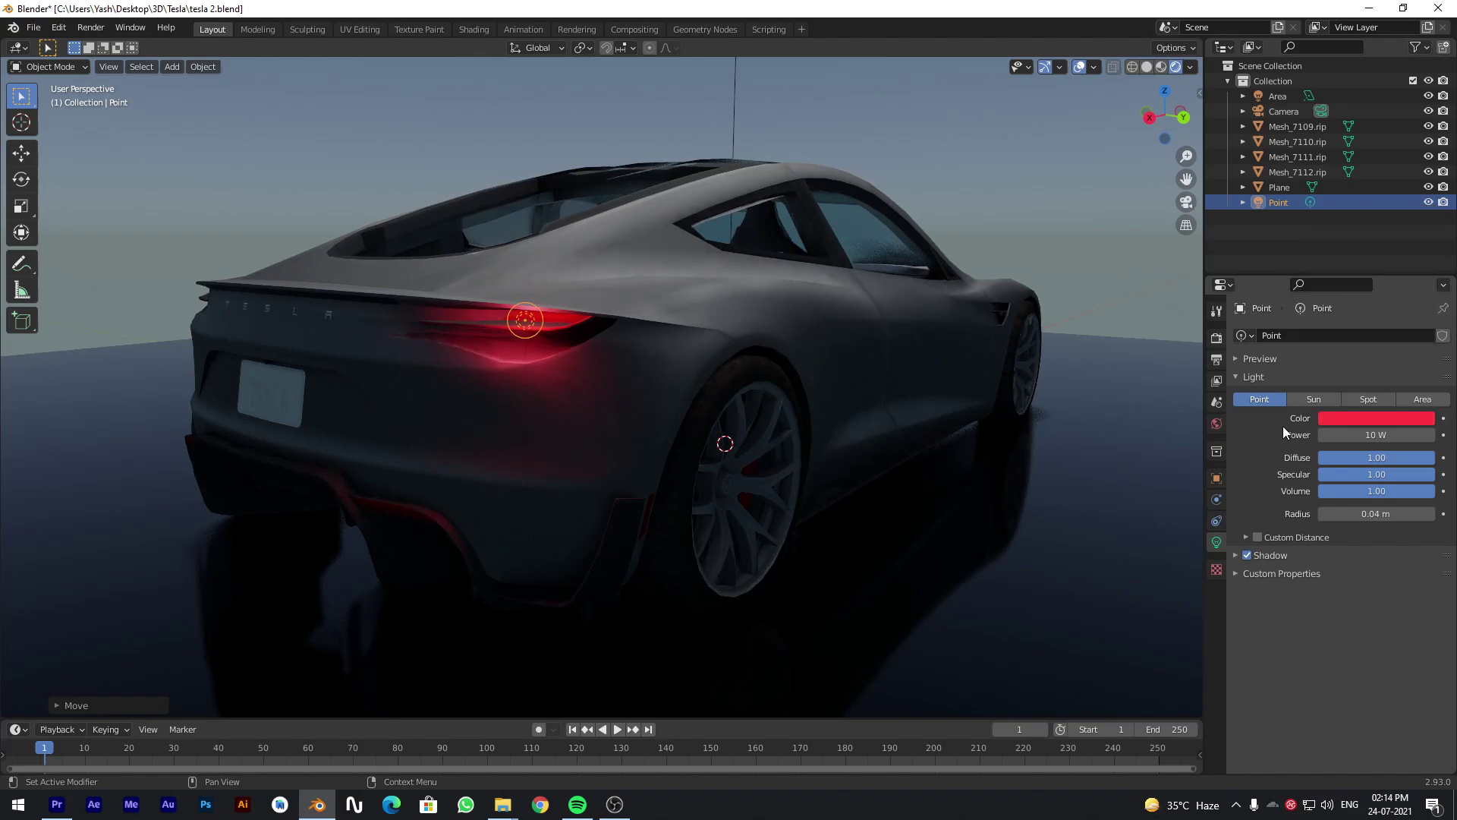
{"action": "left_click_drag", "start_coordinate": [1374, 438], "coordinate": [1319, 439]}
{"action": "left_click", "coordinate": [1066, 353]}
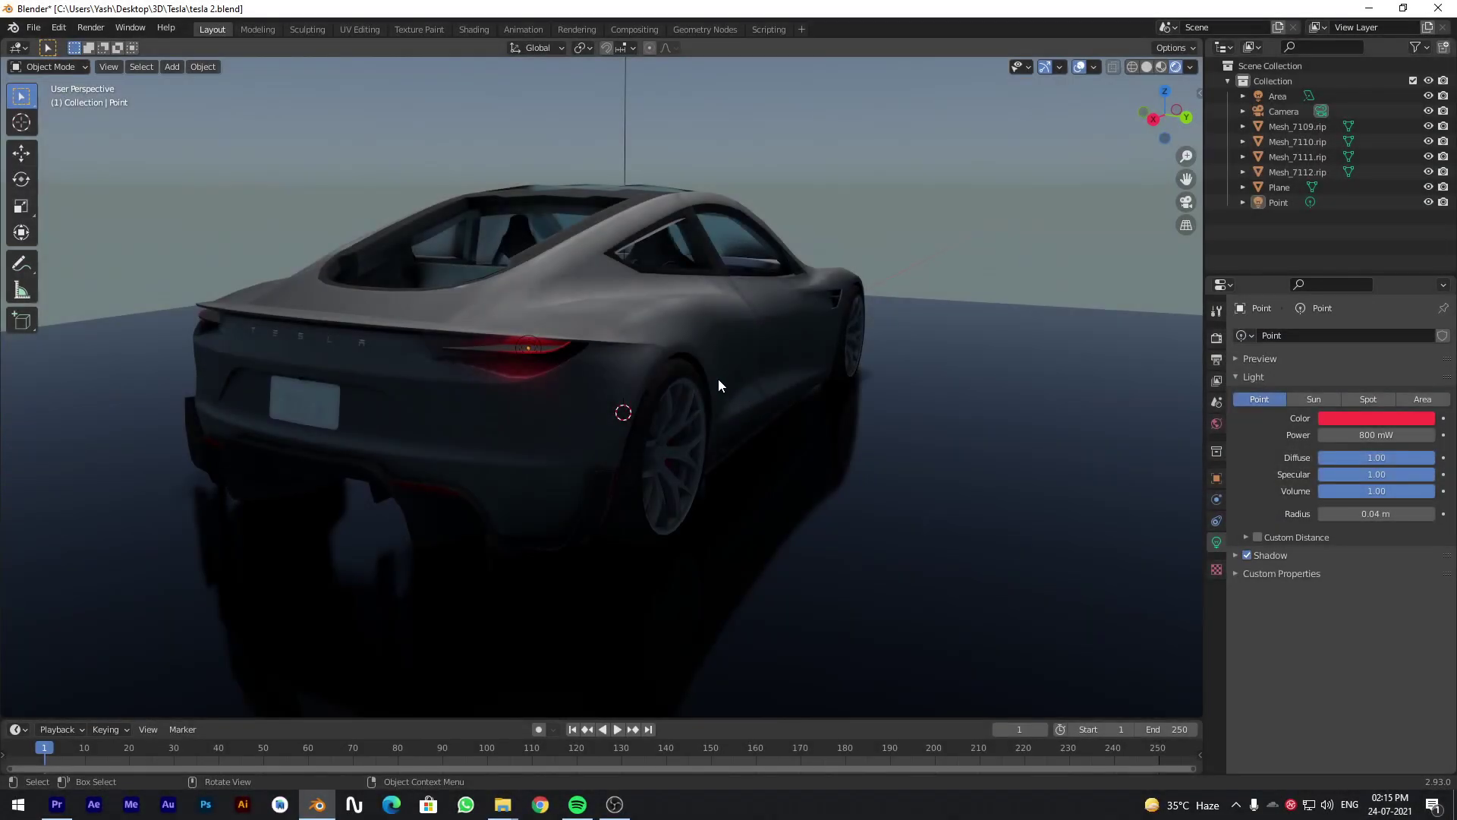
{"action": "left_click", "coordinate": [529, 348]}
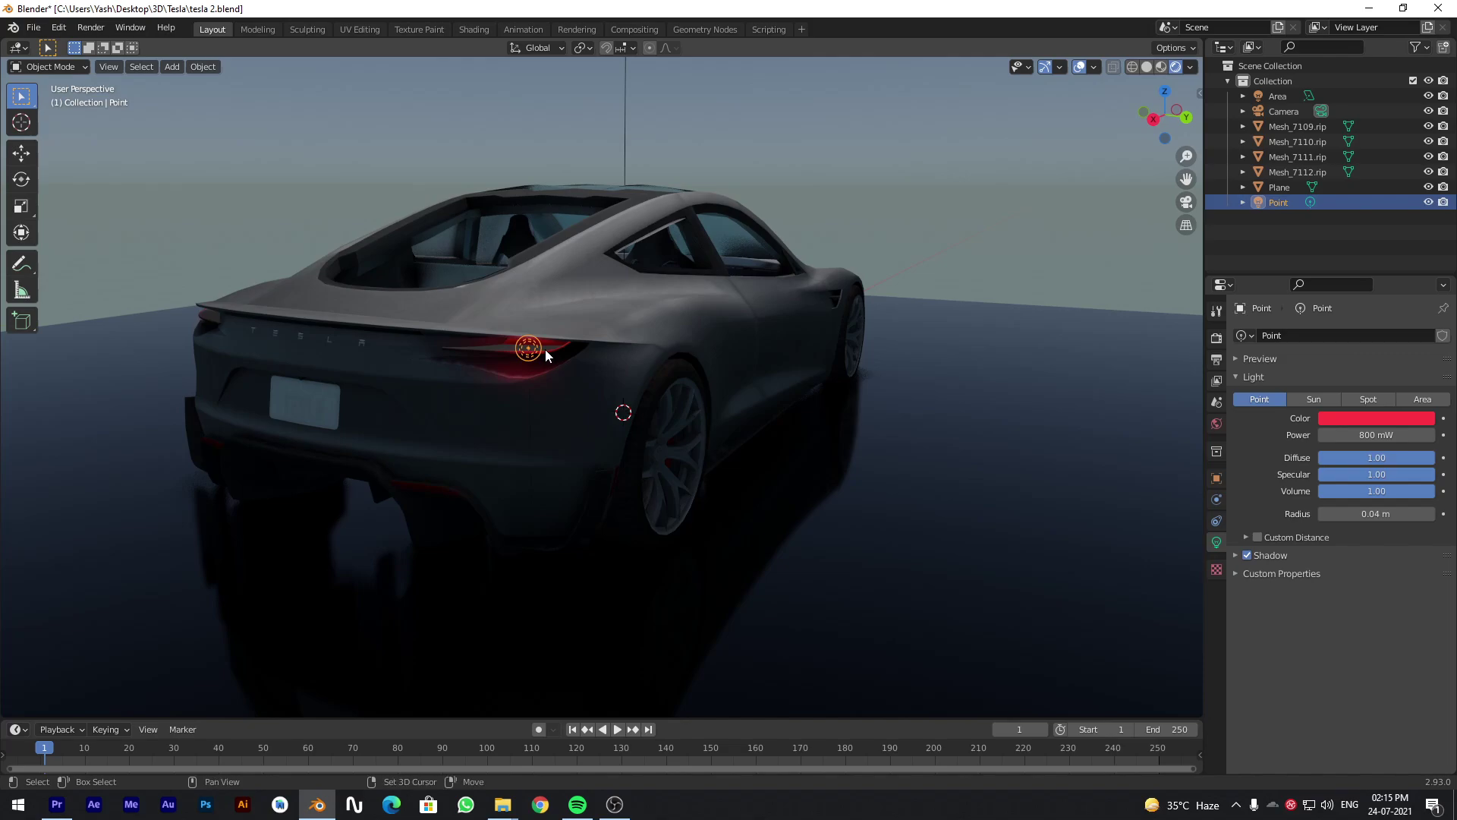
Duplicate the red taillight point light and slide it along Y into the opposite taillight.
{"action": "key", "text": "shift+d"}
{"action": "right_click", "coordinate": [545, 348]}
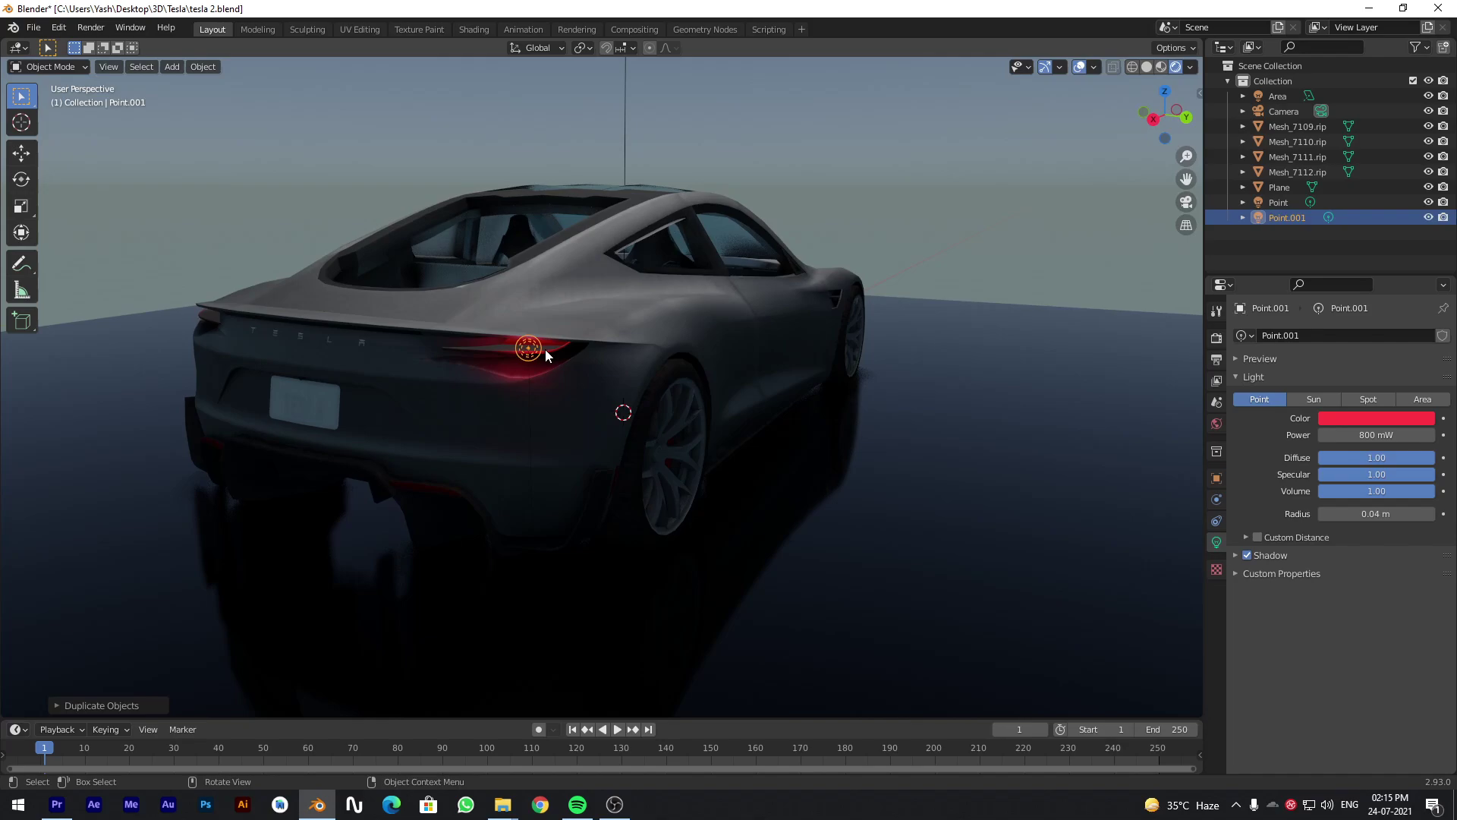
{"action": "key", "text": "g"}
{"action": "key", "text": "y"}
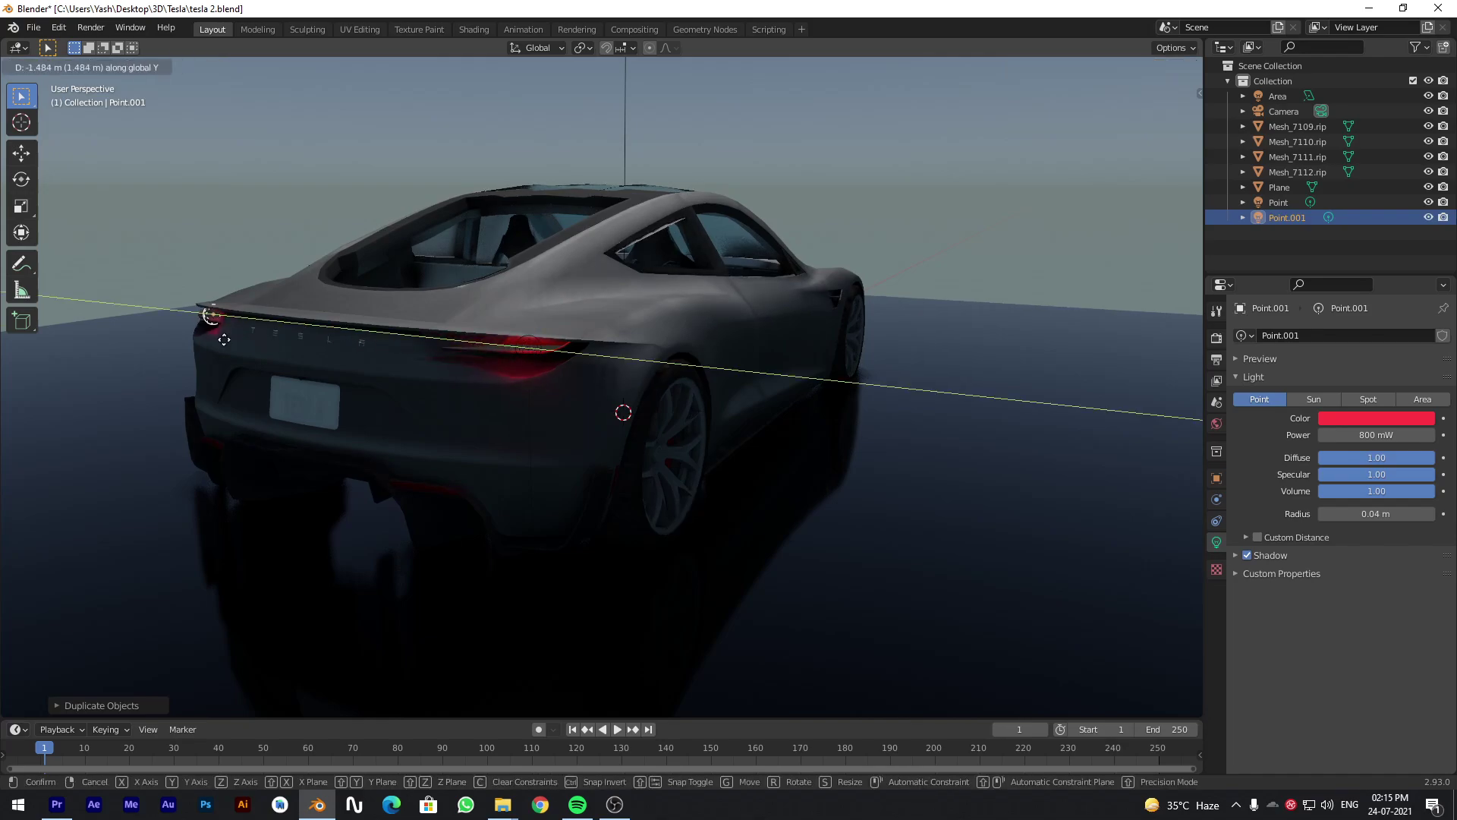
{"action": "left_click", "coordinate": [245, 340]}
{"action": "left_click", "coordinate": [695, 253]}
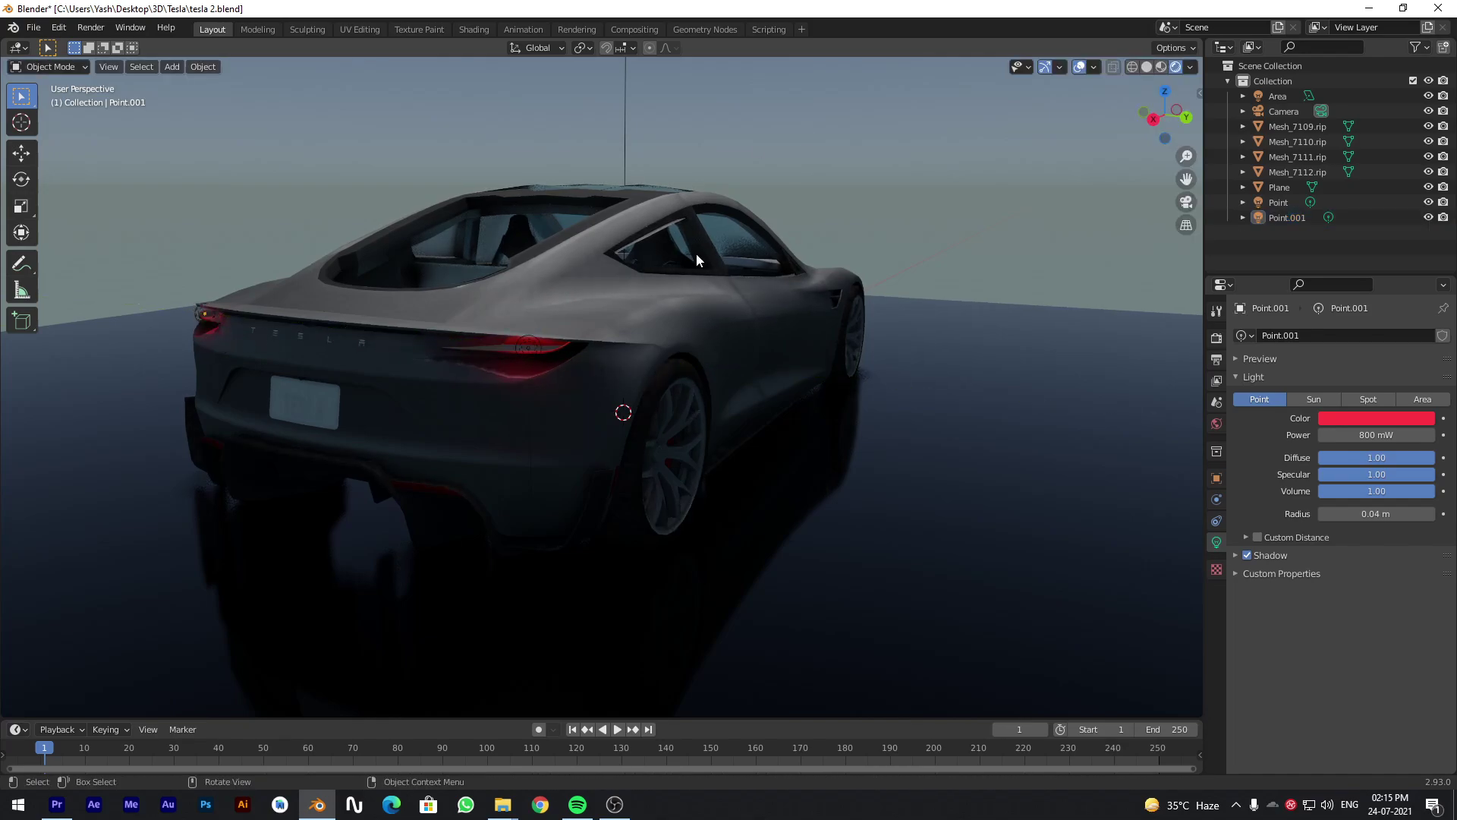
{"action": "middle_click_drag", "start_coordinate": [636, 360], "coordinate": [500, 379]}
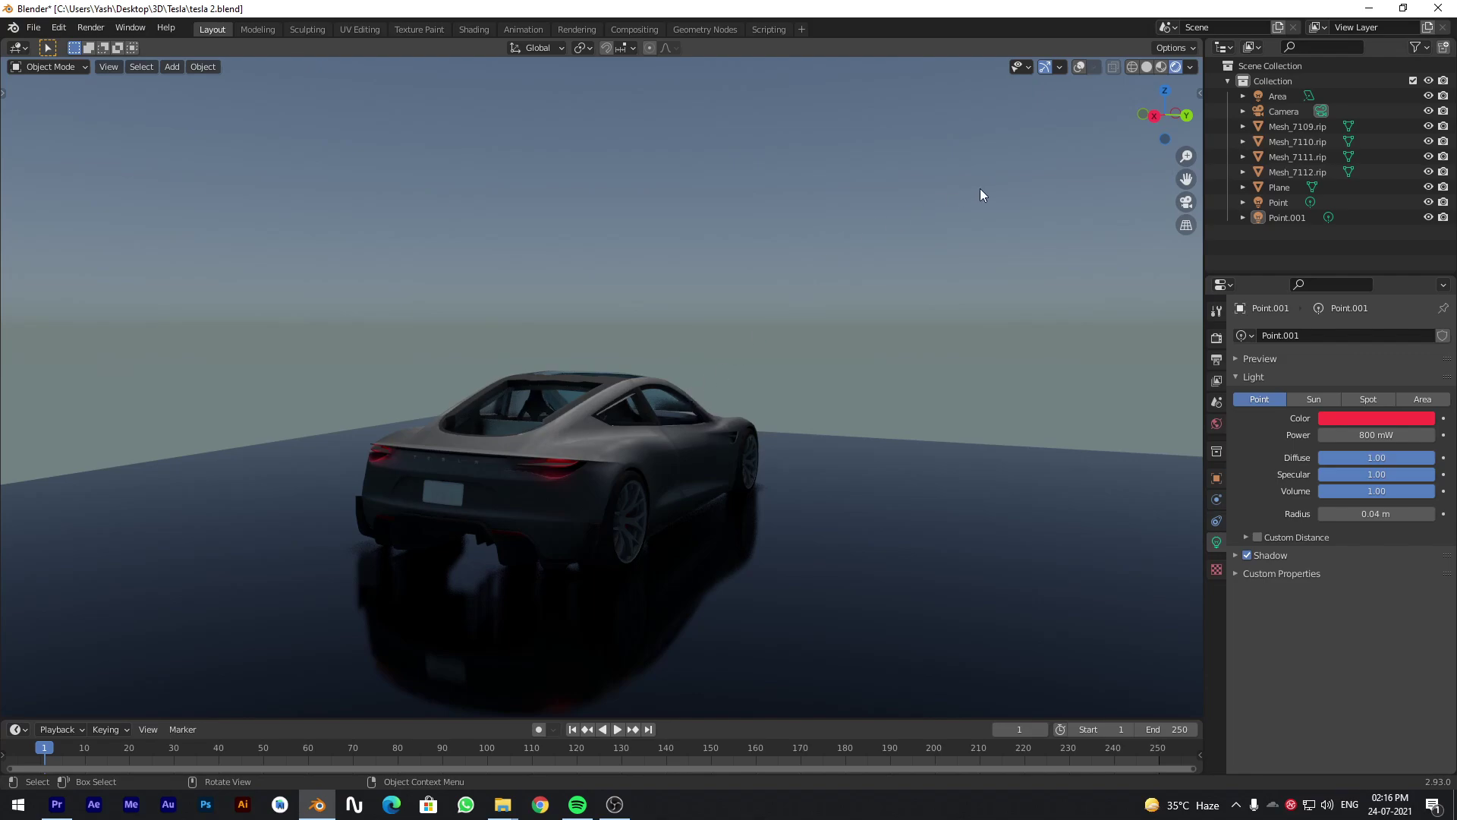
Walk the scene camera around to frame the whole Tesla from a rear three-quarter angle.
{"action": "left_click", "coordinate": [1186, 202]}
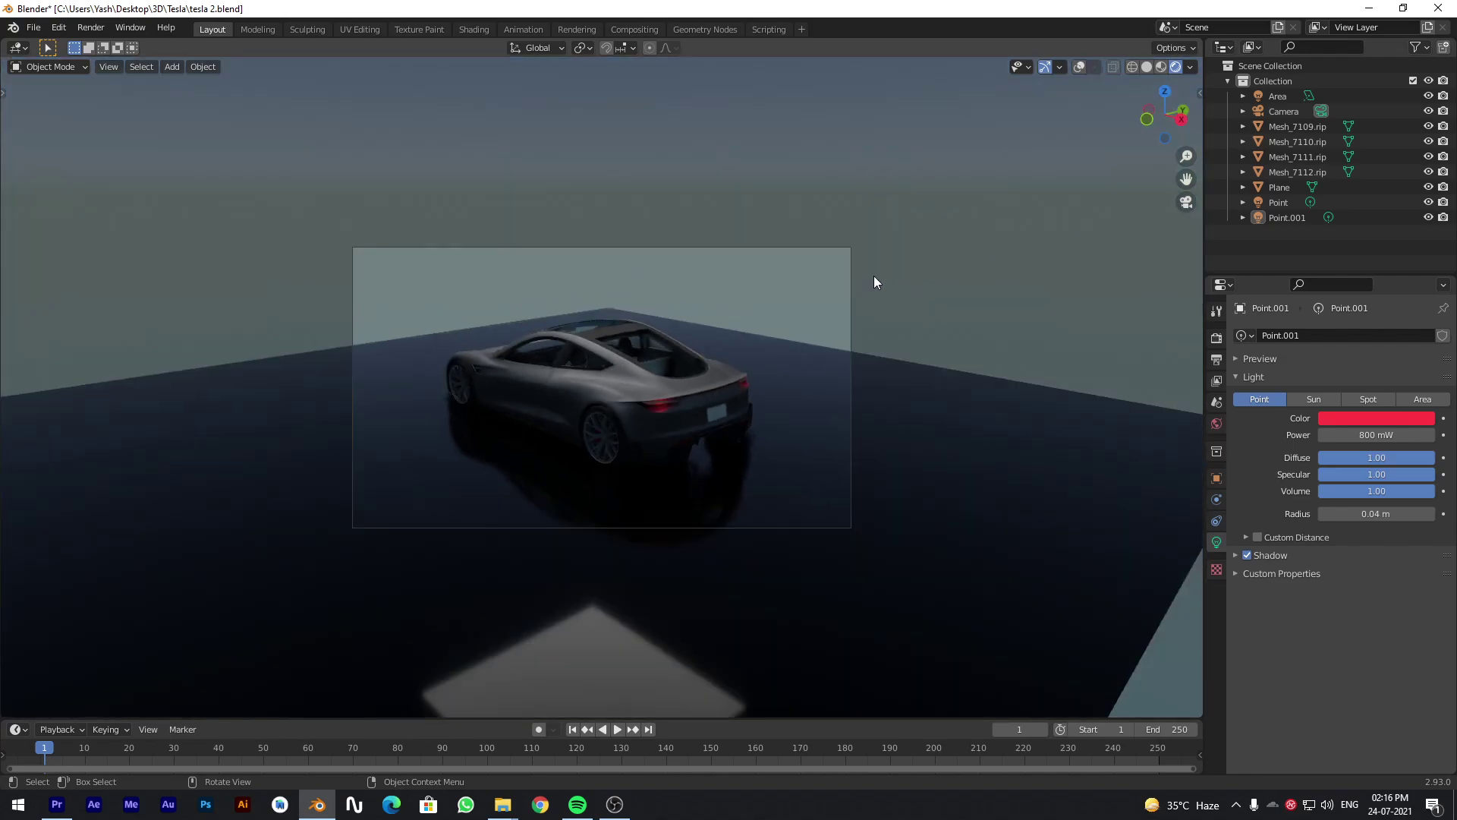
{"action": "key", "text": "shift+grave"}
{"action": "key", "text": "w"}
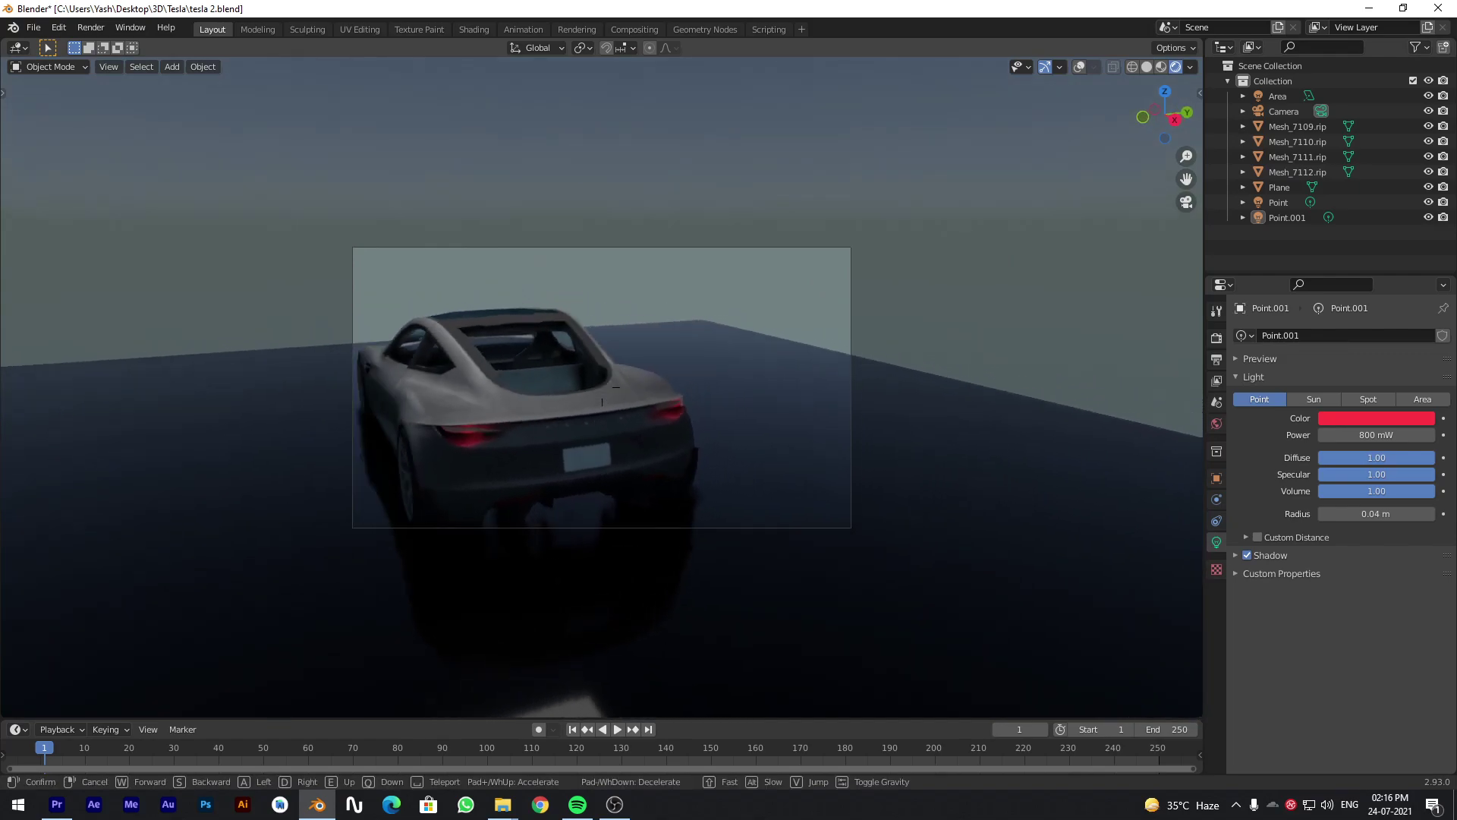
{"action": "key", "text": "s"}
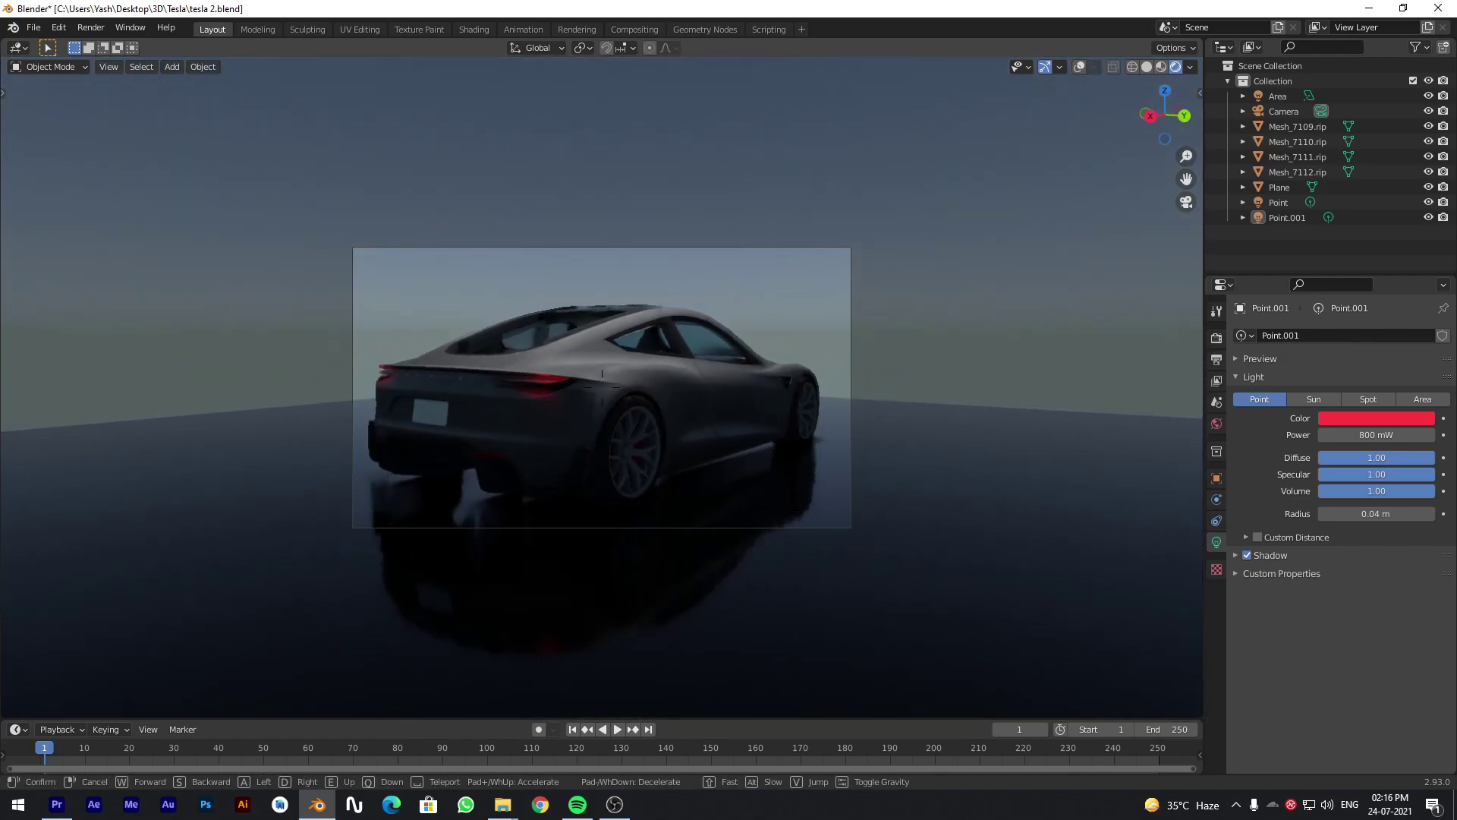
{"action": "key", "text": "a"}
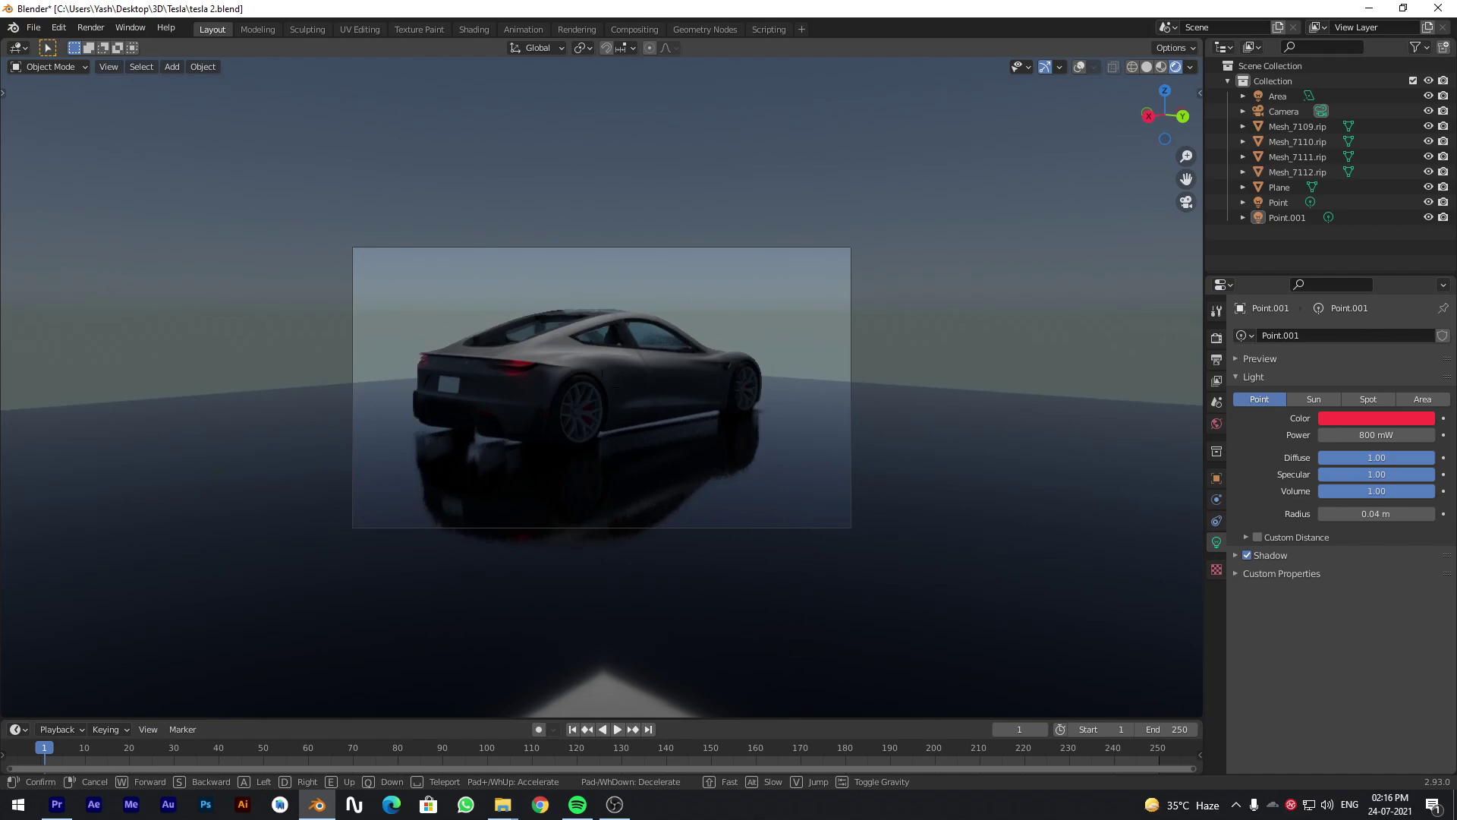
{"action": "key", "text": "w"}
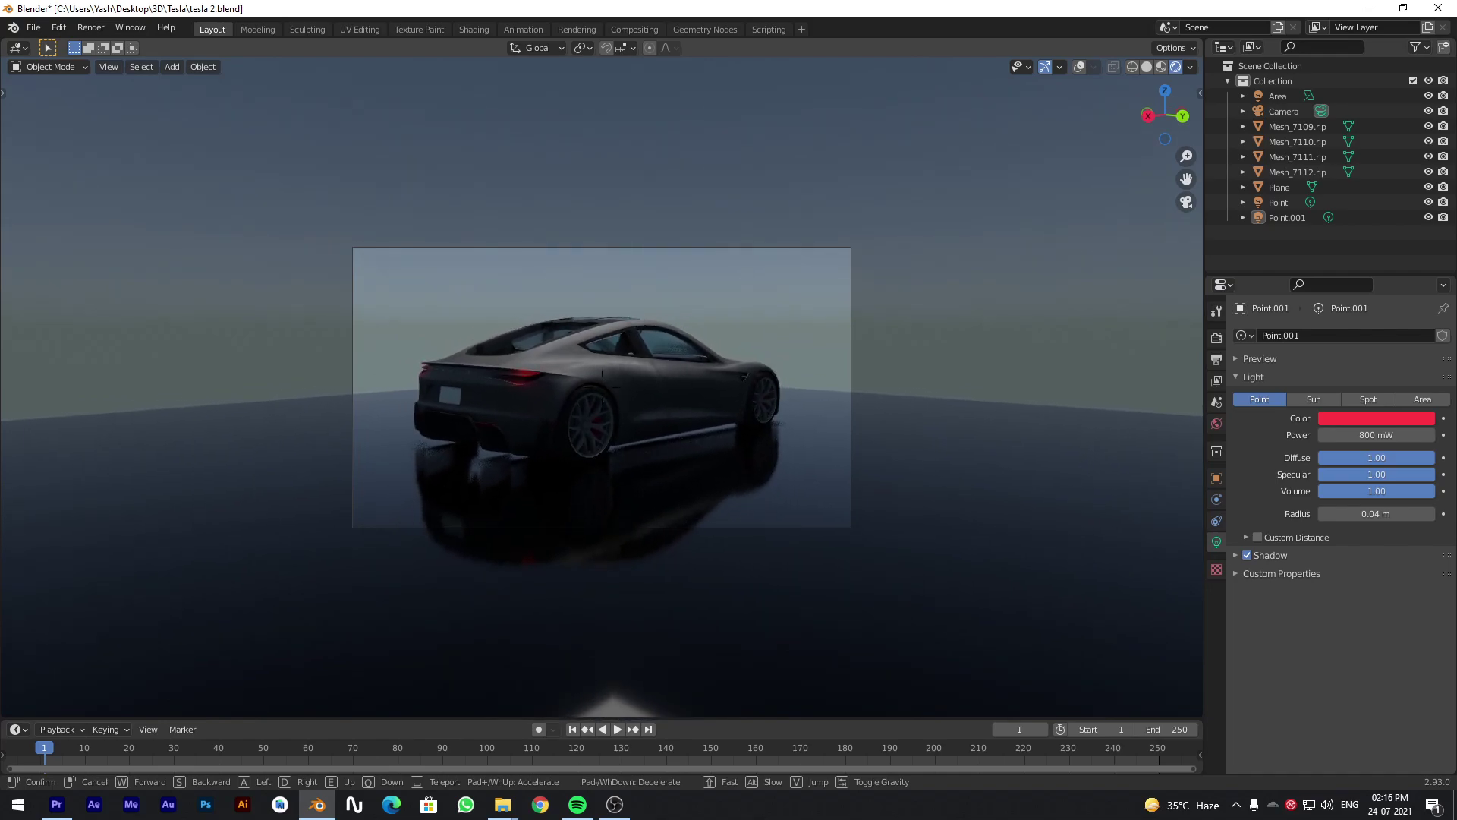
{"action": "key", "text": "s"}
{"action": "left_click", "coordinate": [806, 404]}
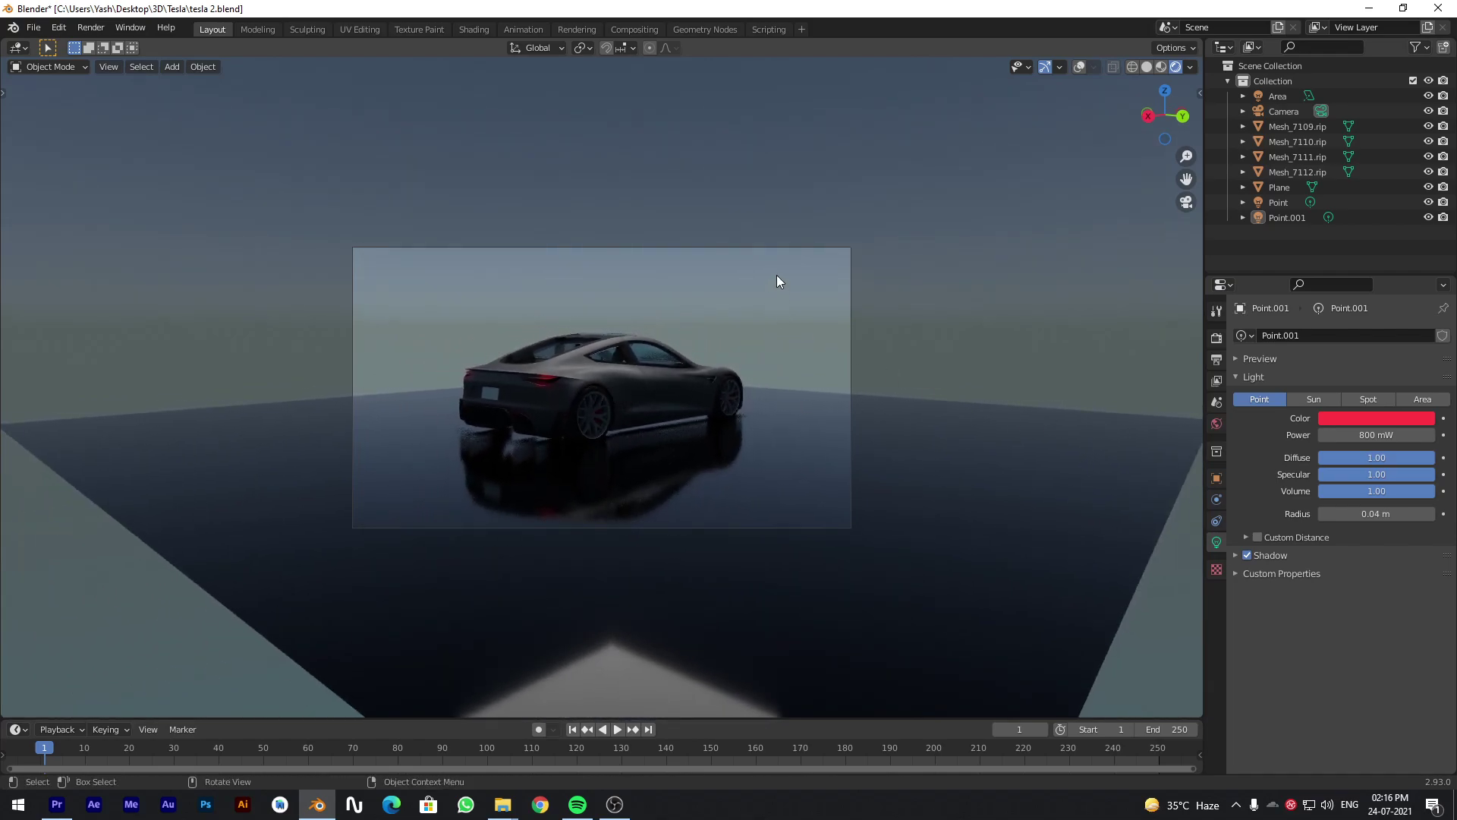
Give the camera a 107 mm focal length and enable depth of field focused on Mesh_7109.rip.
{"action": "left_click", "coordinate": [1282, 111]}
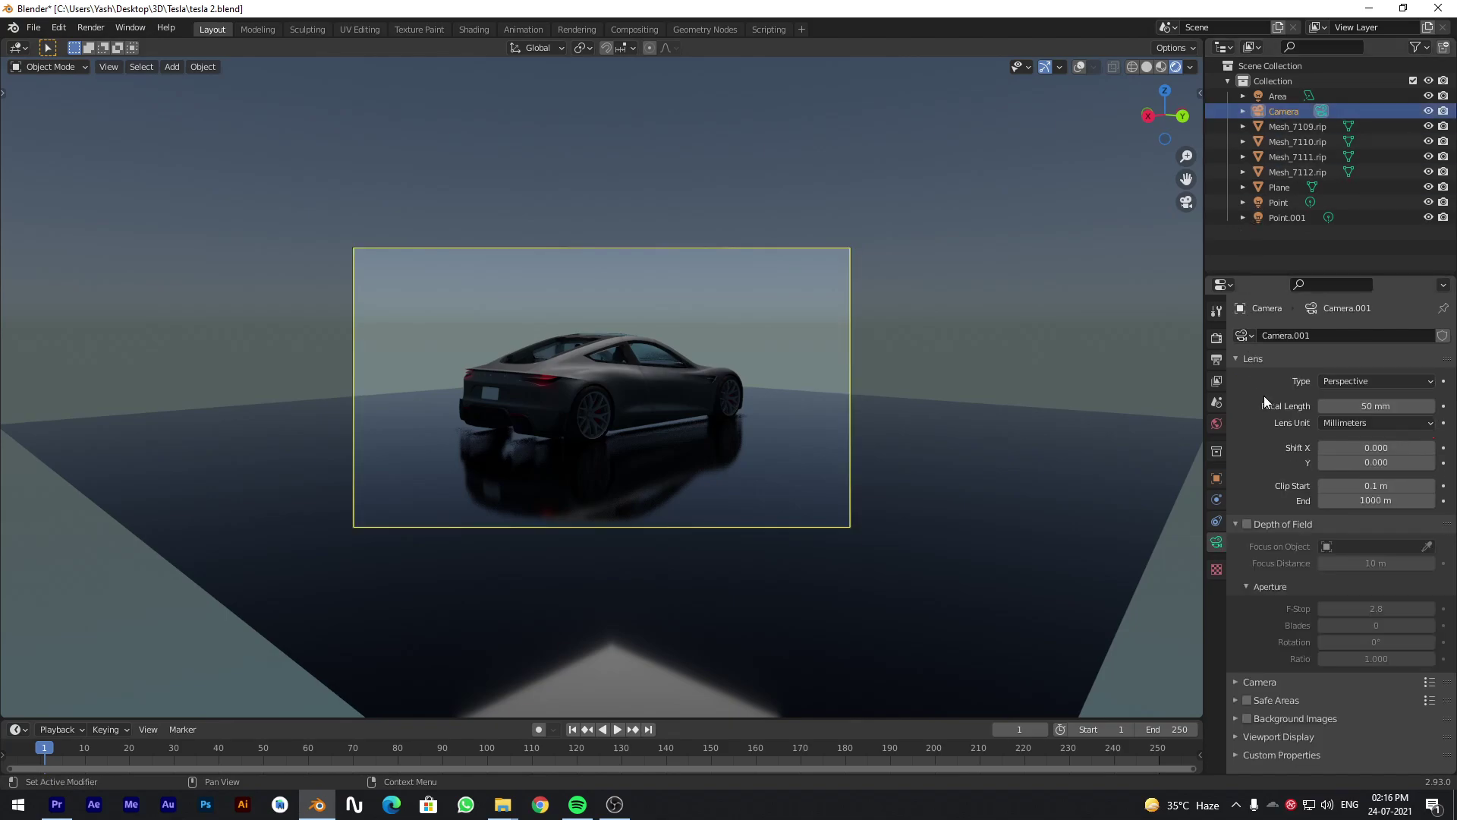
{"action": "left_click_drag", "start_coordinate": [1358, 406], "coordinate": [1421, 406]}
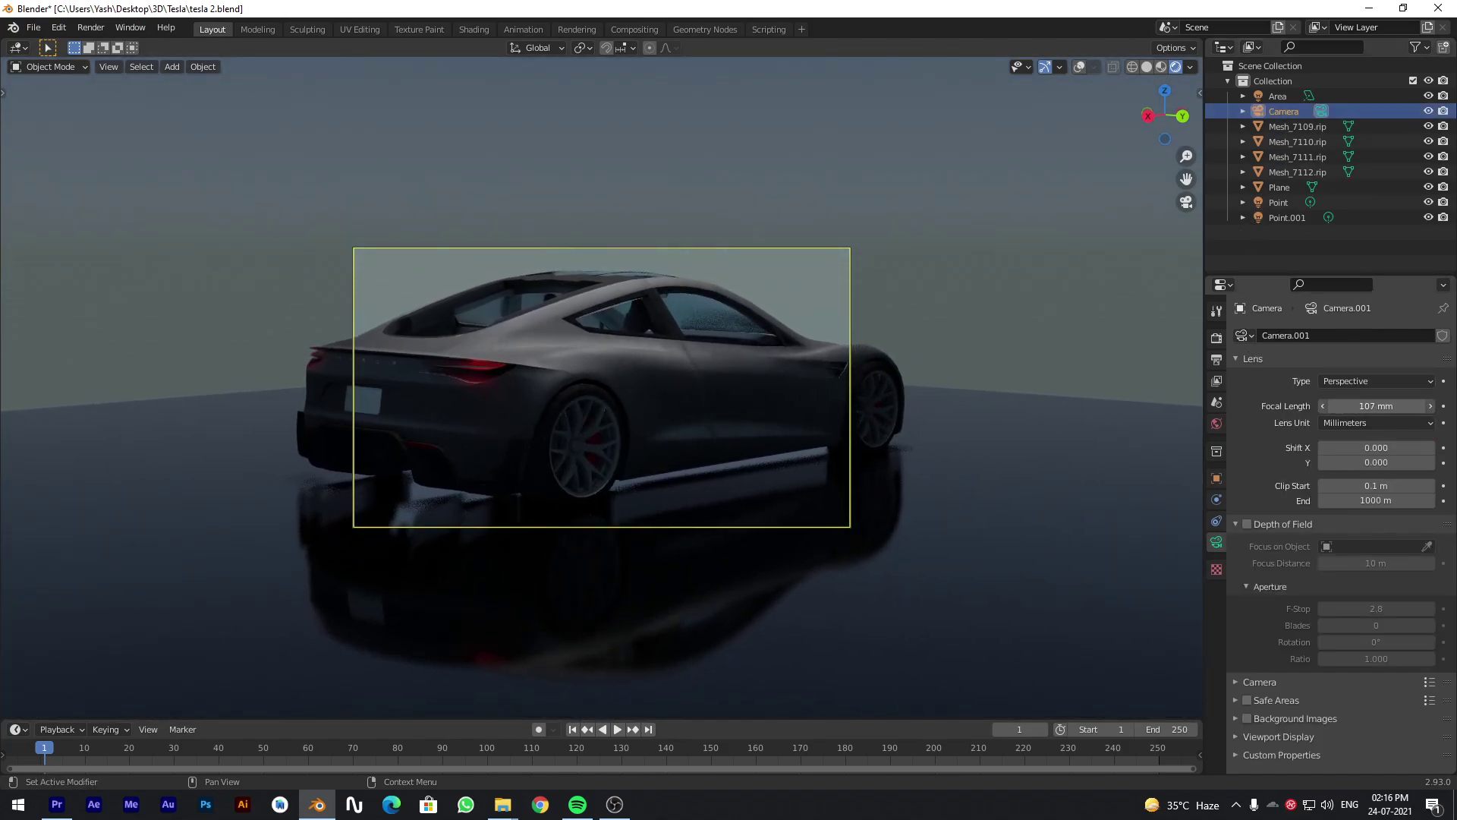
{"action": "left_click", "coordinate": [1246, 524]}
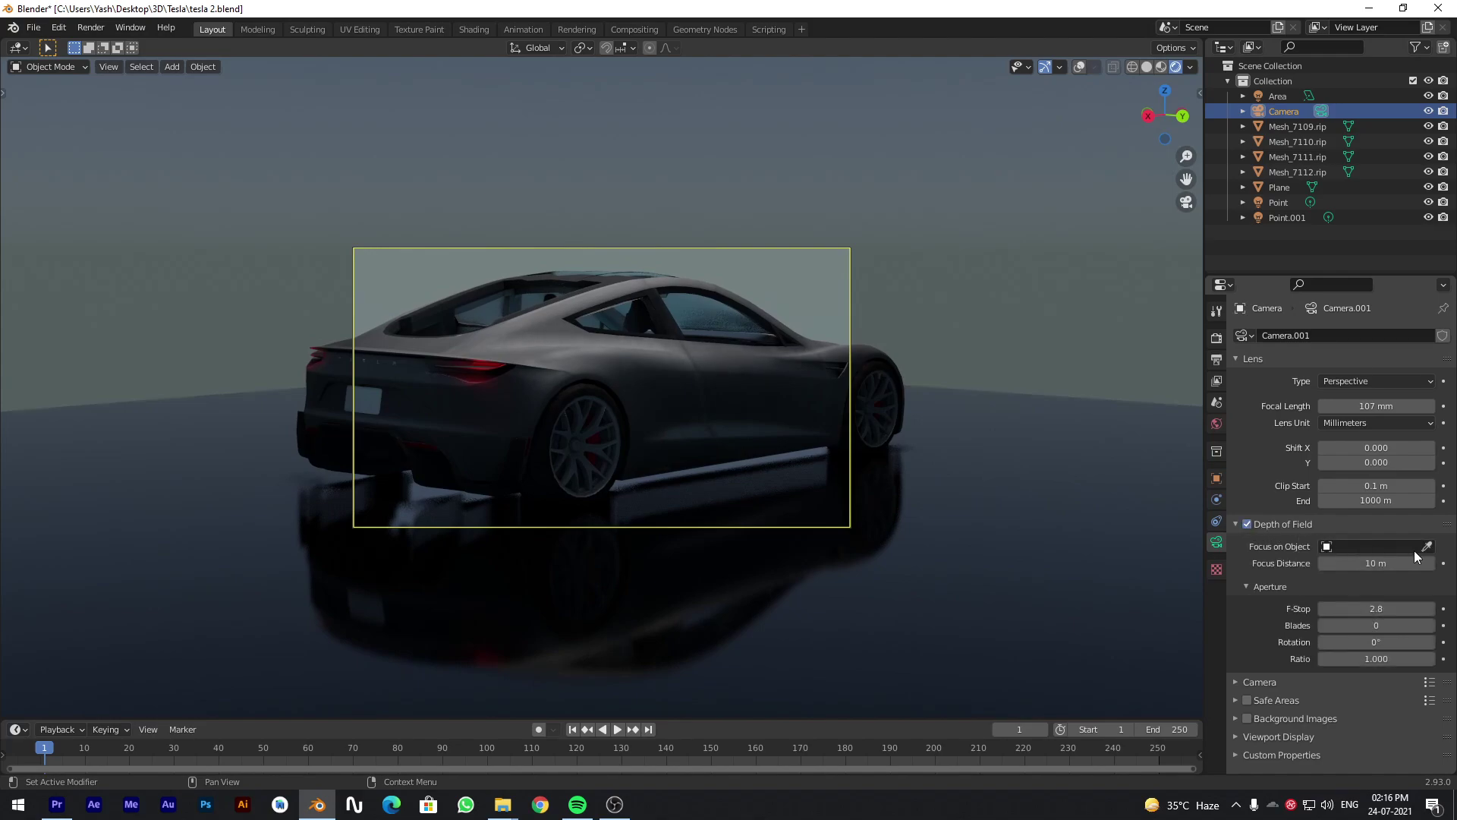
{"action": "left_click", "coordinate": [541, 387]}
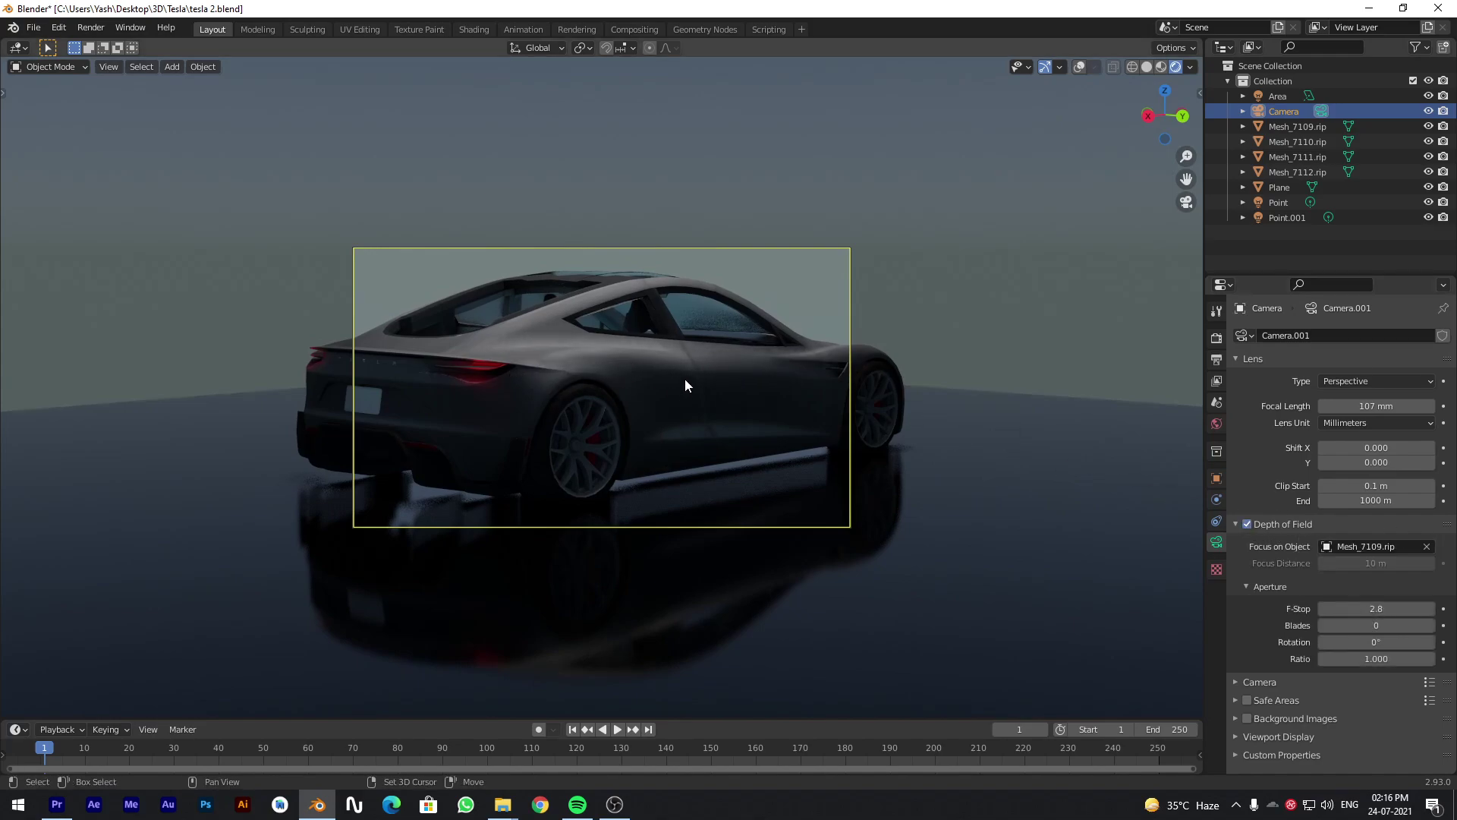
{"action": "scroll", "coordinate": [684, 386], "scroll_direction": "down", "scroll_amount": 4}
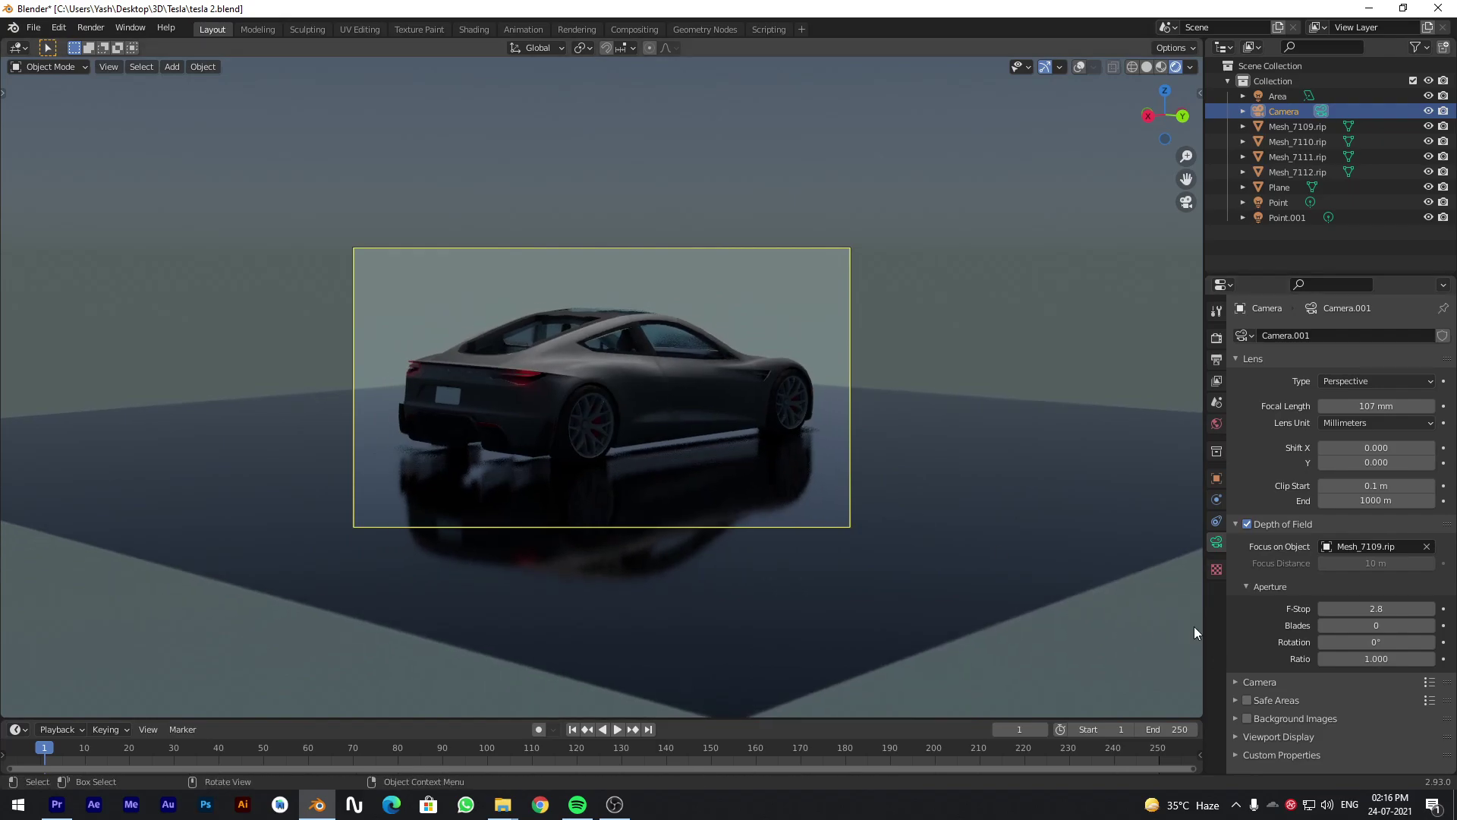
{"action": "scroll", "coordinate": [1195, 631], "scroll_direction": "up", "scroll_amount": 4}
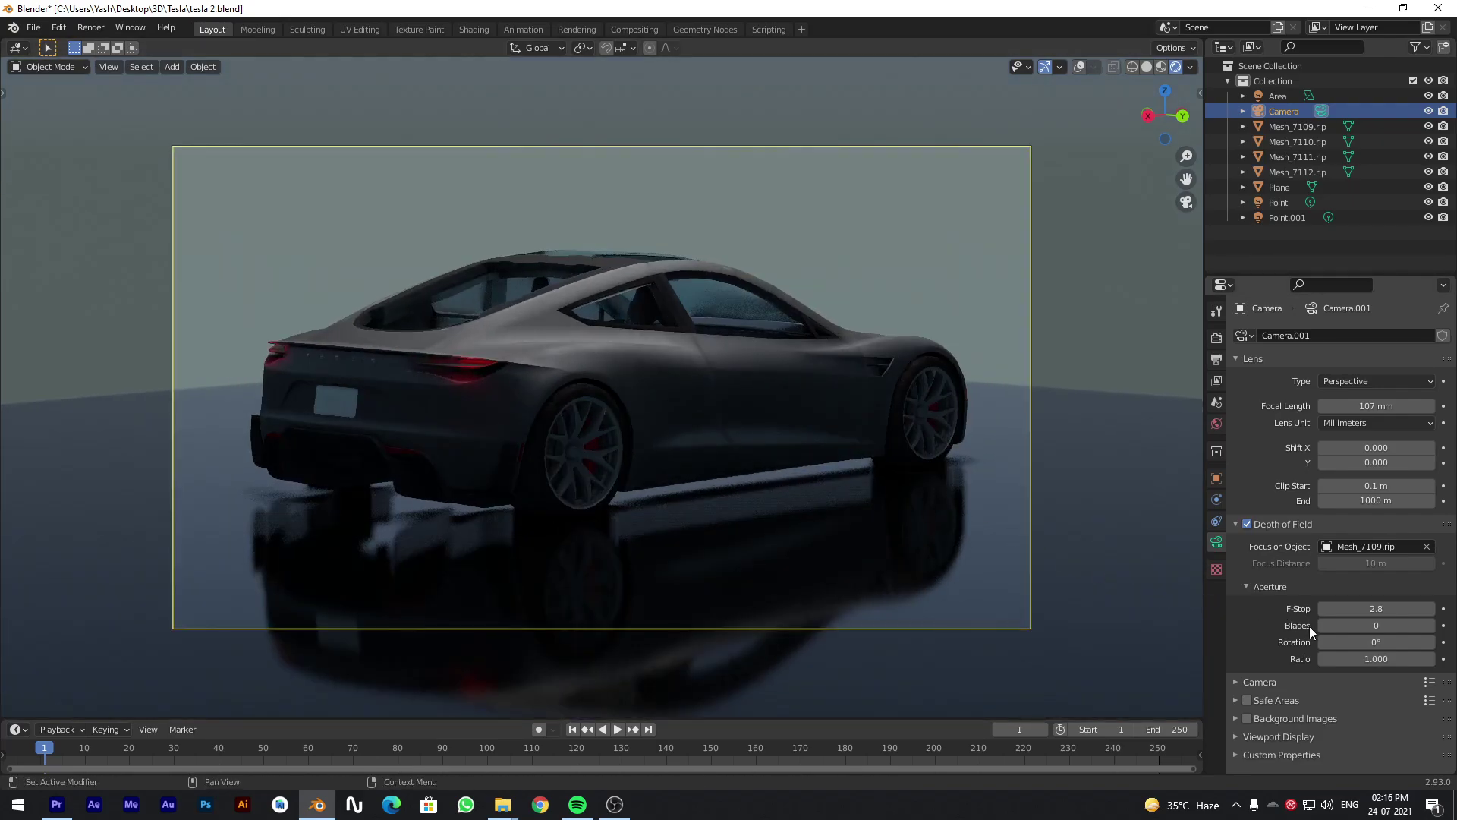
Lower the camera's F-Stop to 1.5 for shallower focus.
{"action": "double_click", "coordinate": [1358, 608]}
{"action": "type", "text": "1.5"}
{"action": "key", "text": "Return"}
{"action": "scroll", "coordinate": [859, 486], "scroll_direction": "up", "scroll_amount": 1}
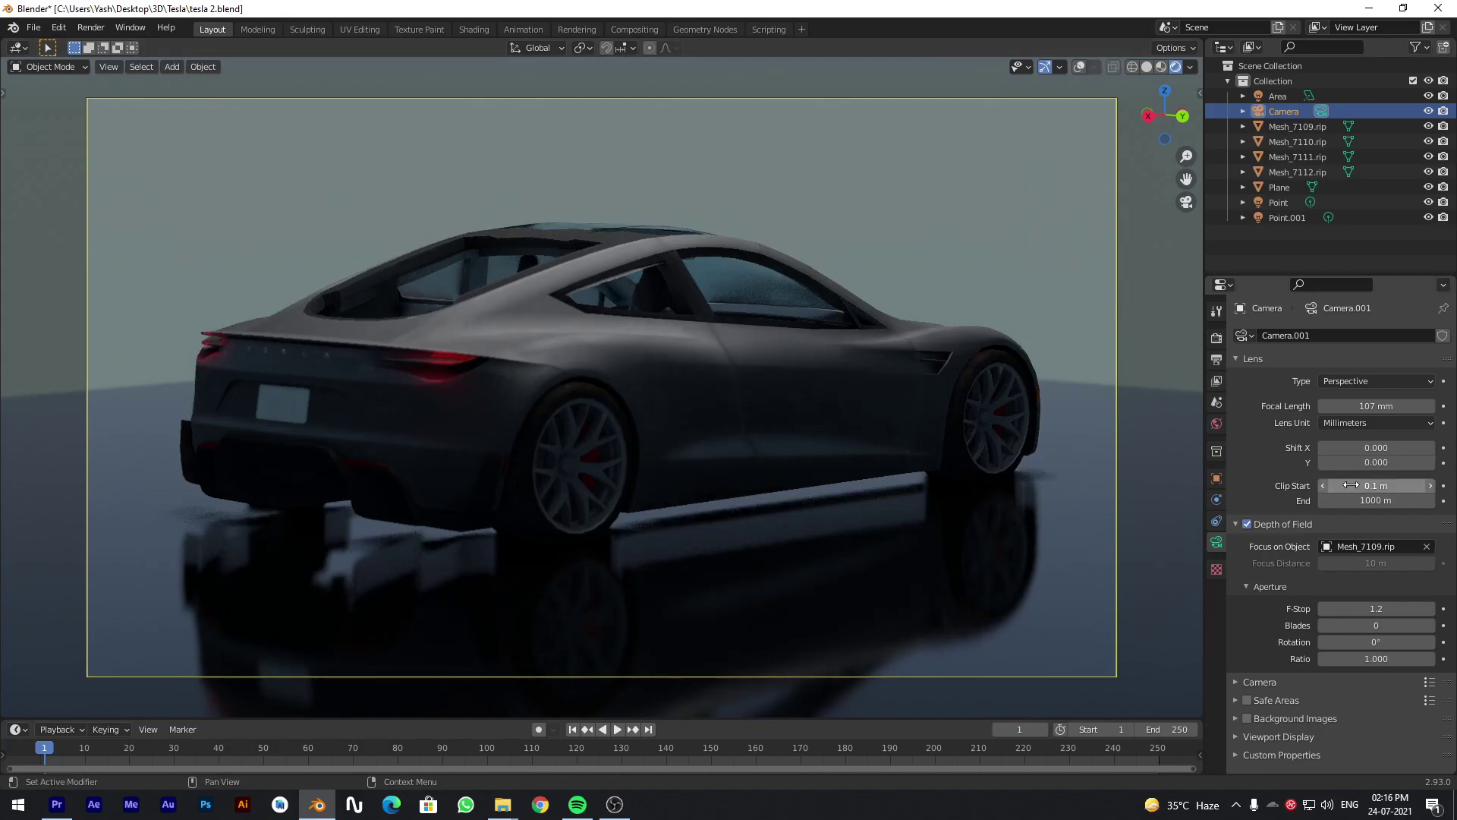
Increase the camera focal length slightly to 112 mm.
{"action": "left_click_drag", "start_coordinate": [1345, 402], "coordinate": [1365, 402]}
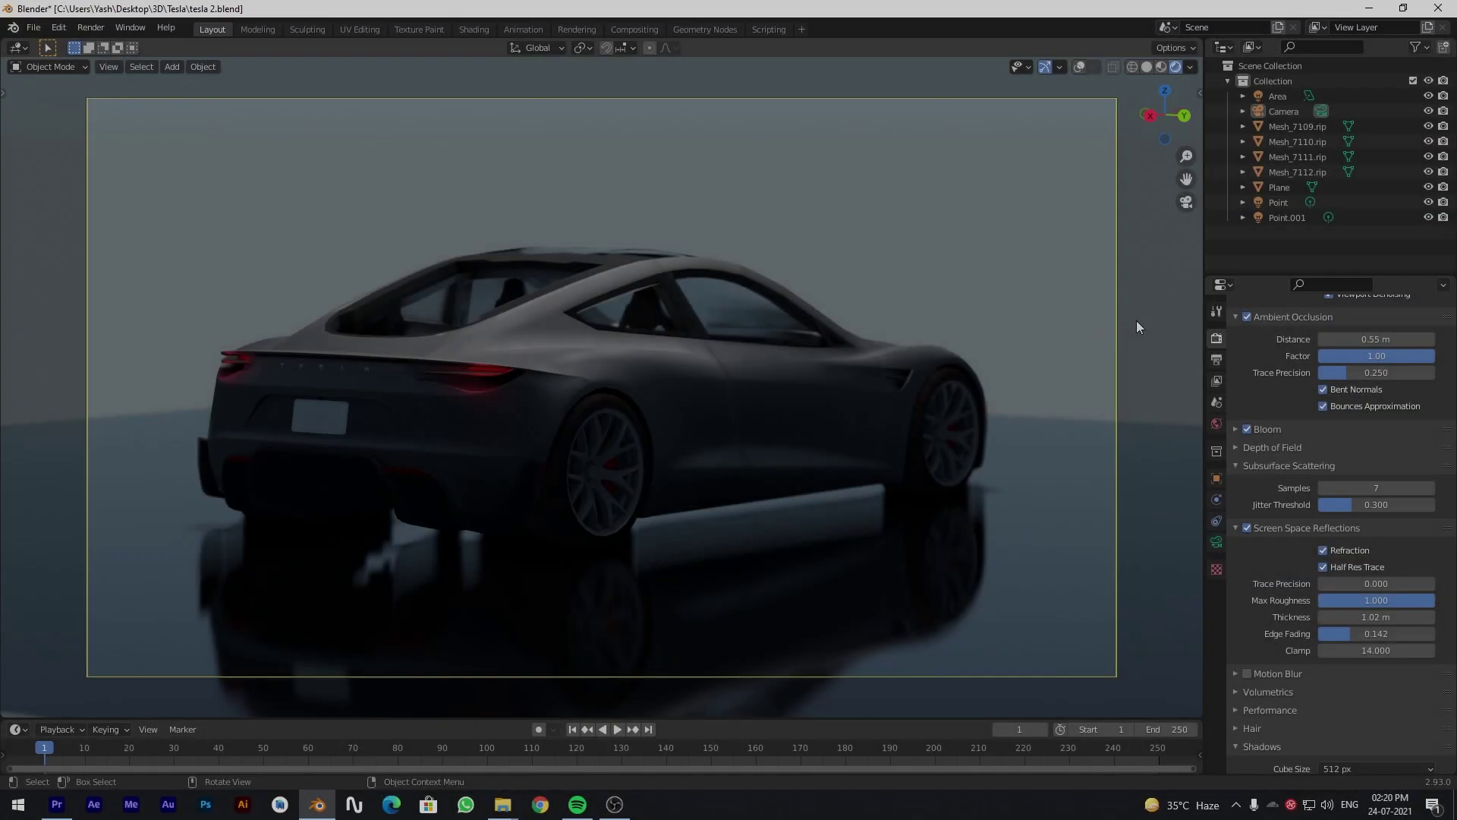